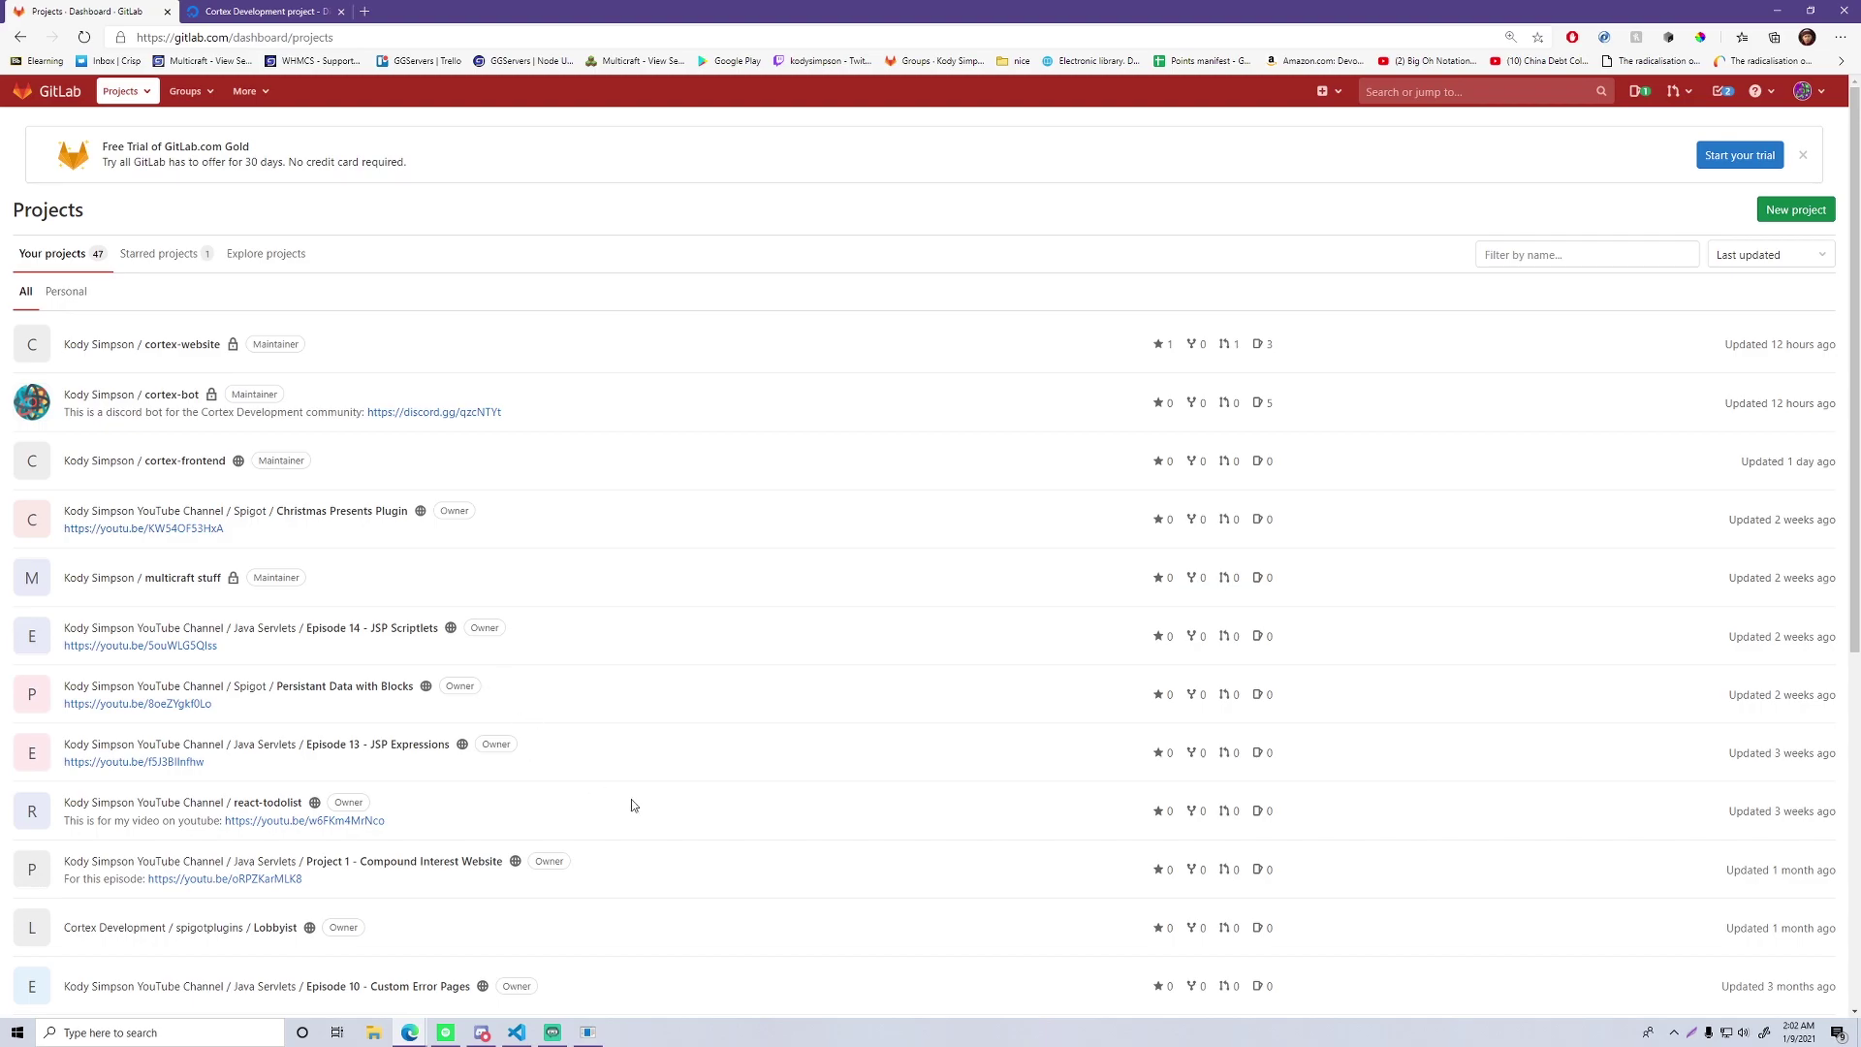
Switch to Visual Studio Code and review the todo list components and handlers in App.js
left_click(517, 1032)
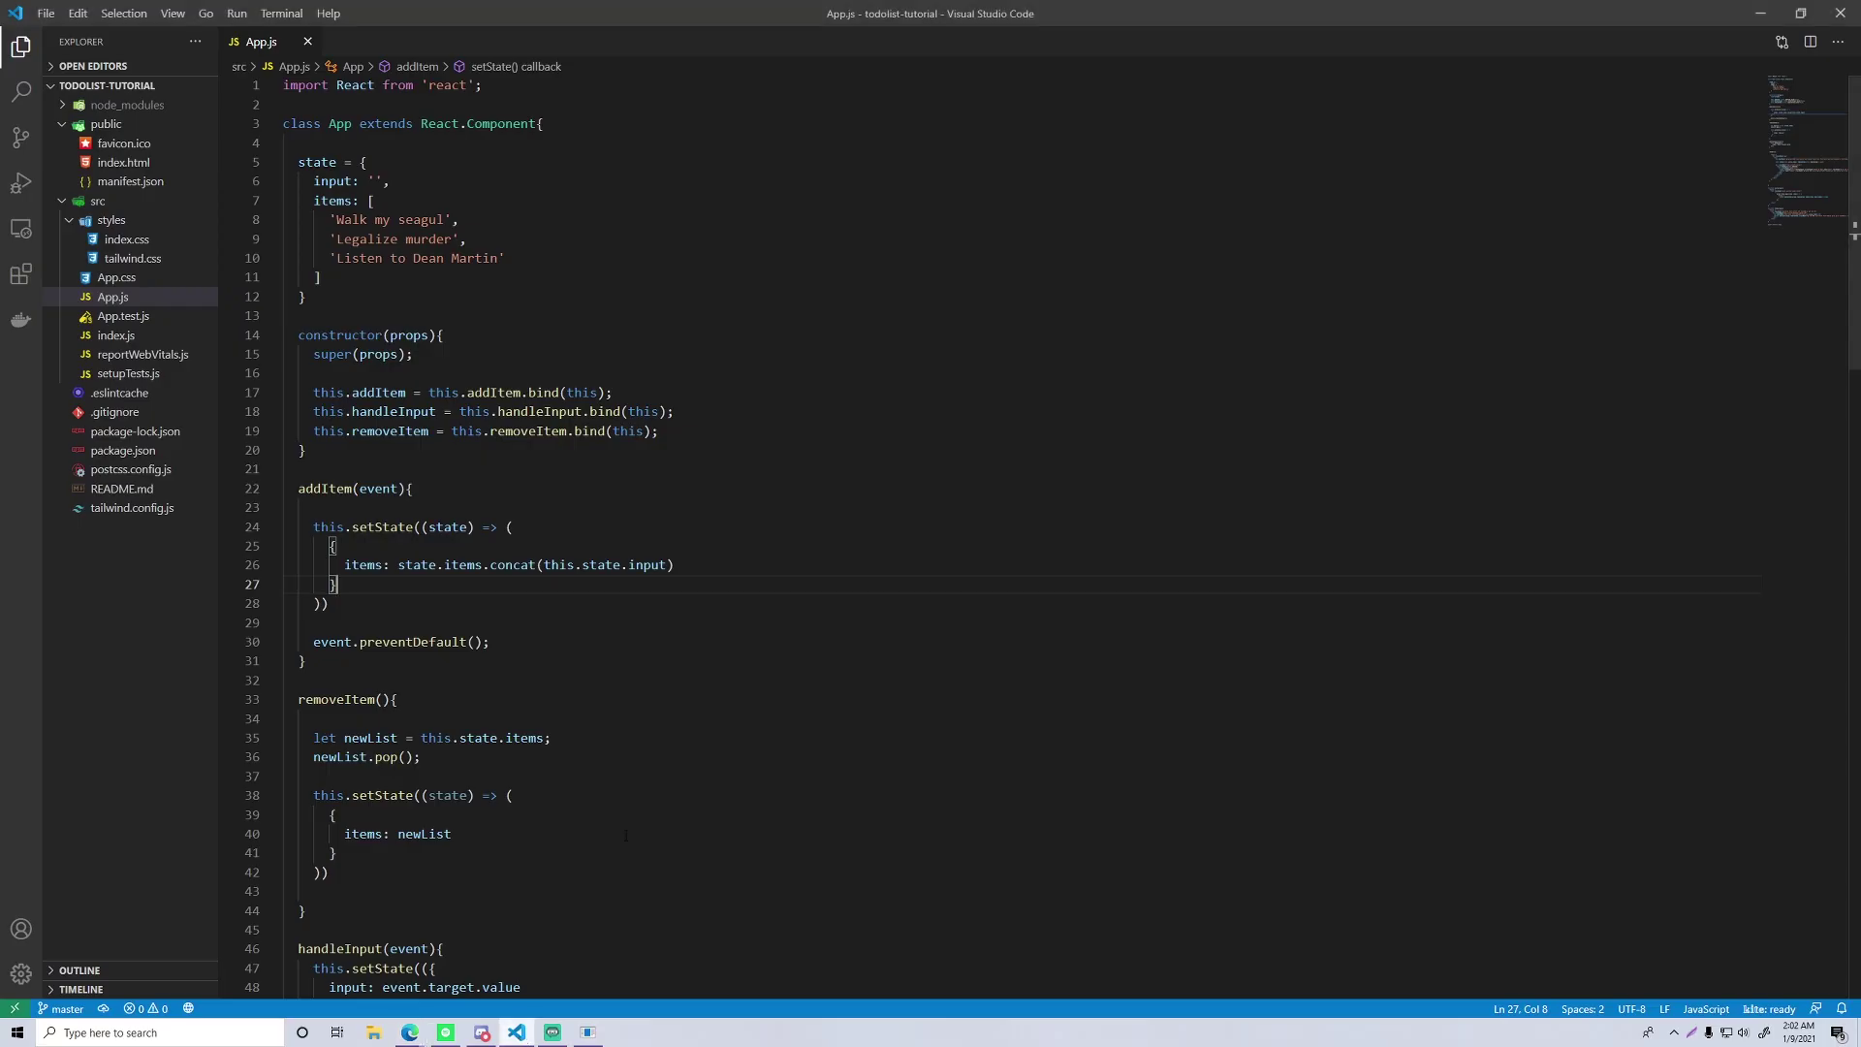
left_click(612, 379)
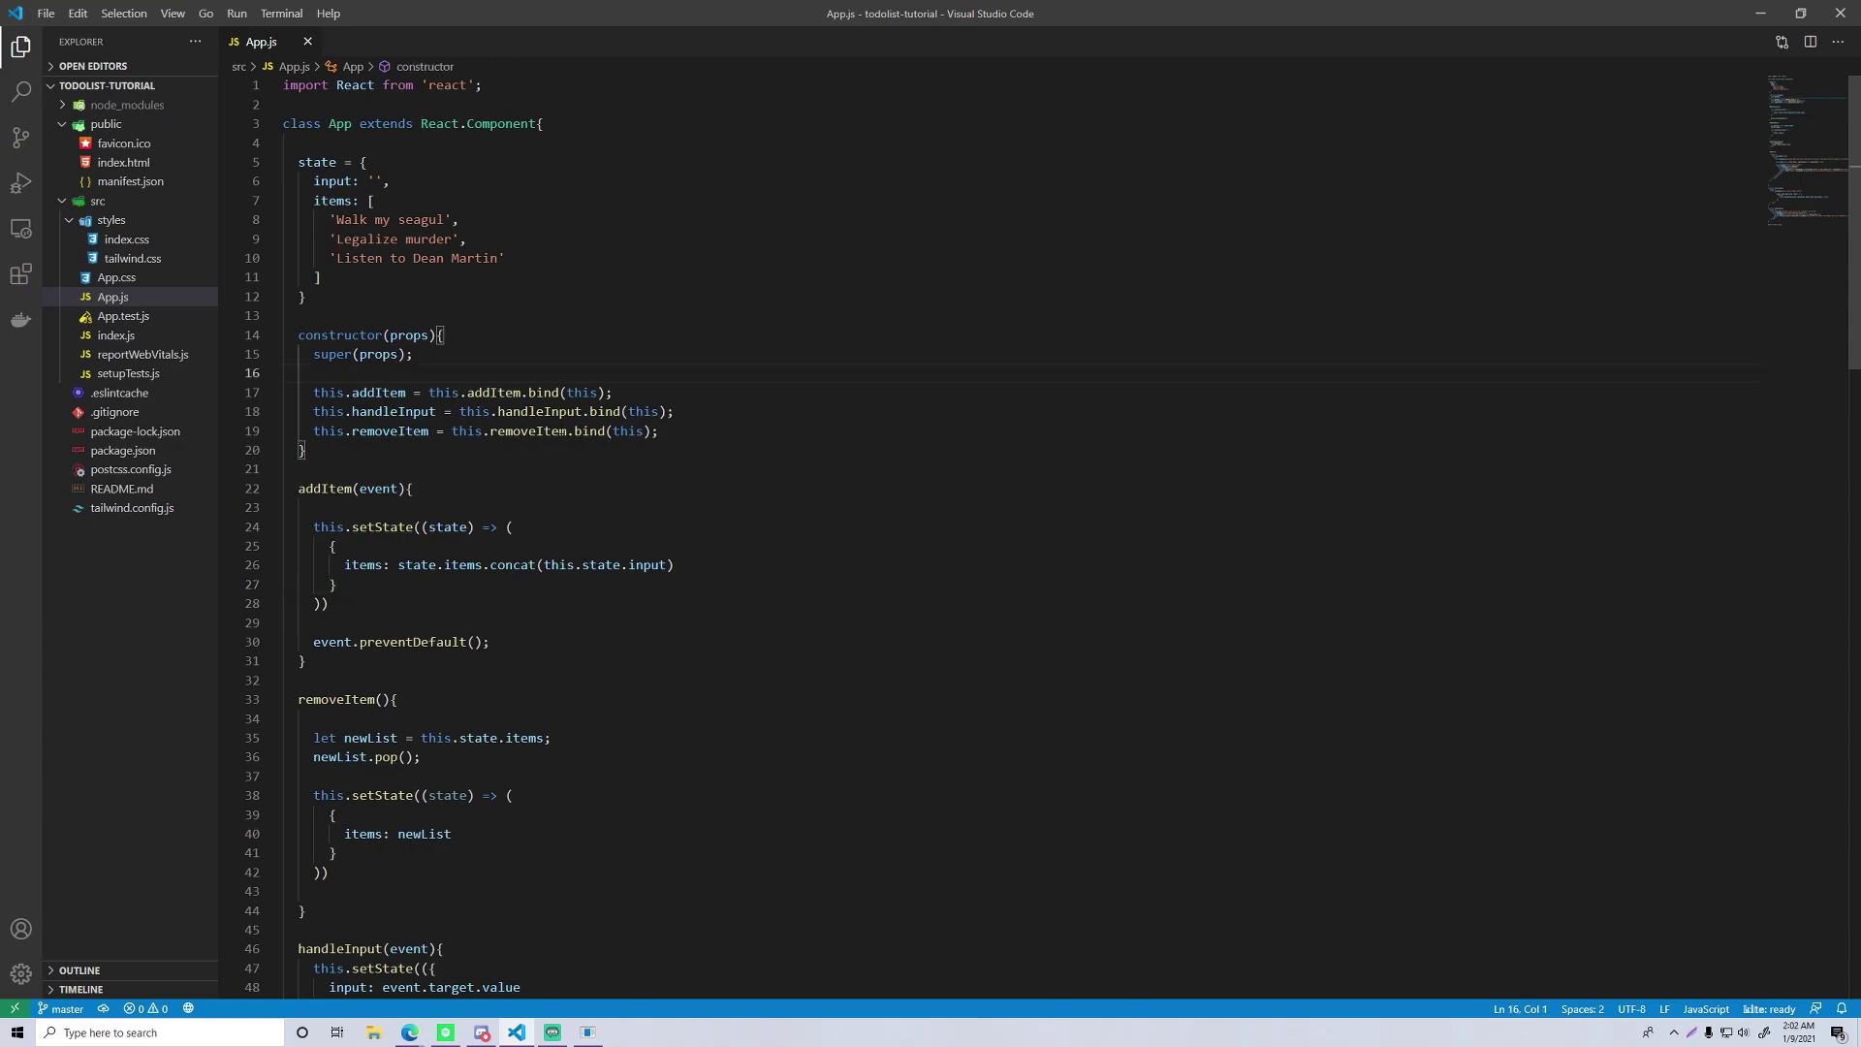
scroll(560, 447, "down", 14)
scroll(562, 446, "down", 8)
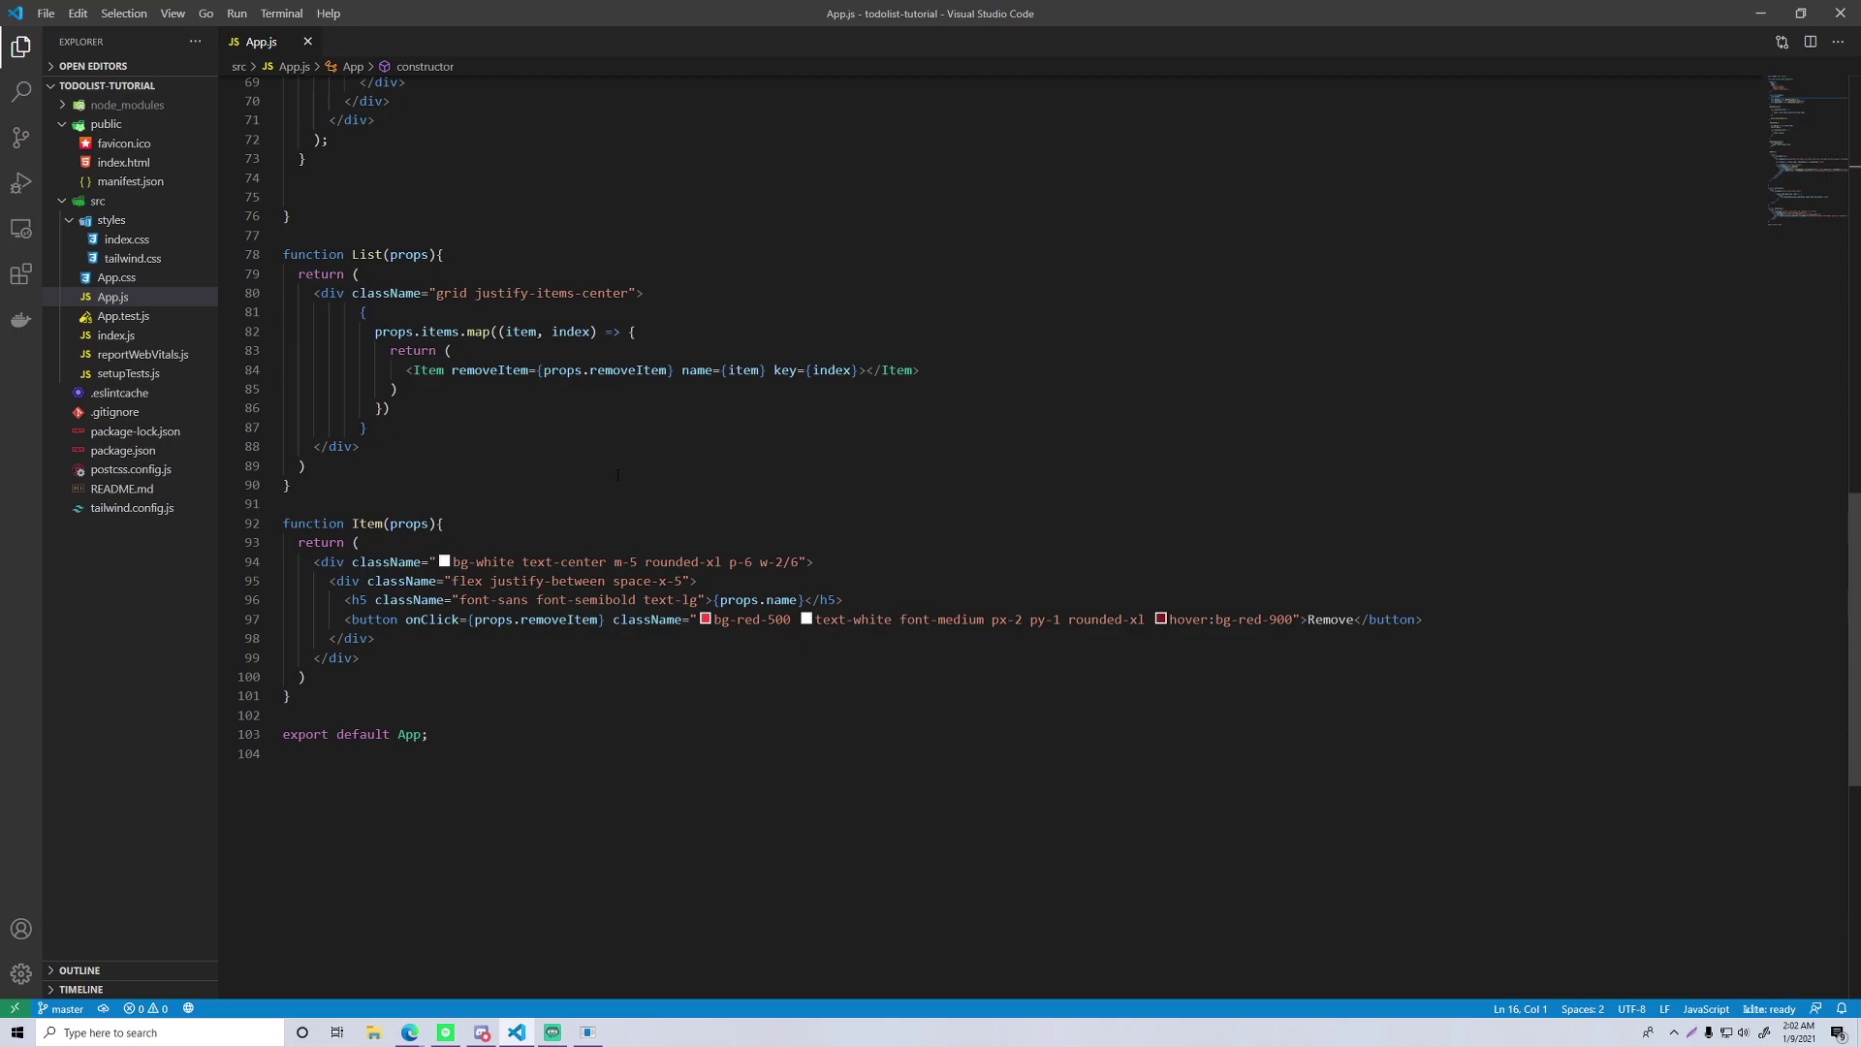
scroll(611, 473, "up", 13)
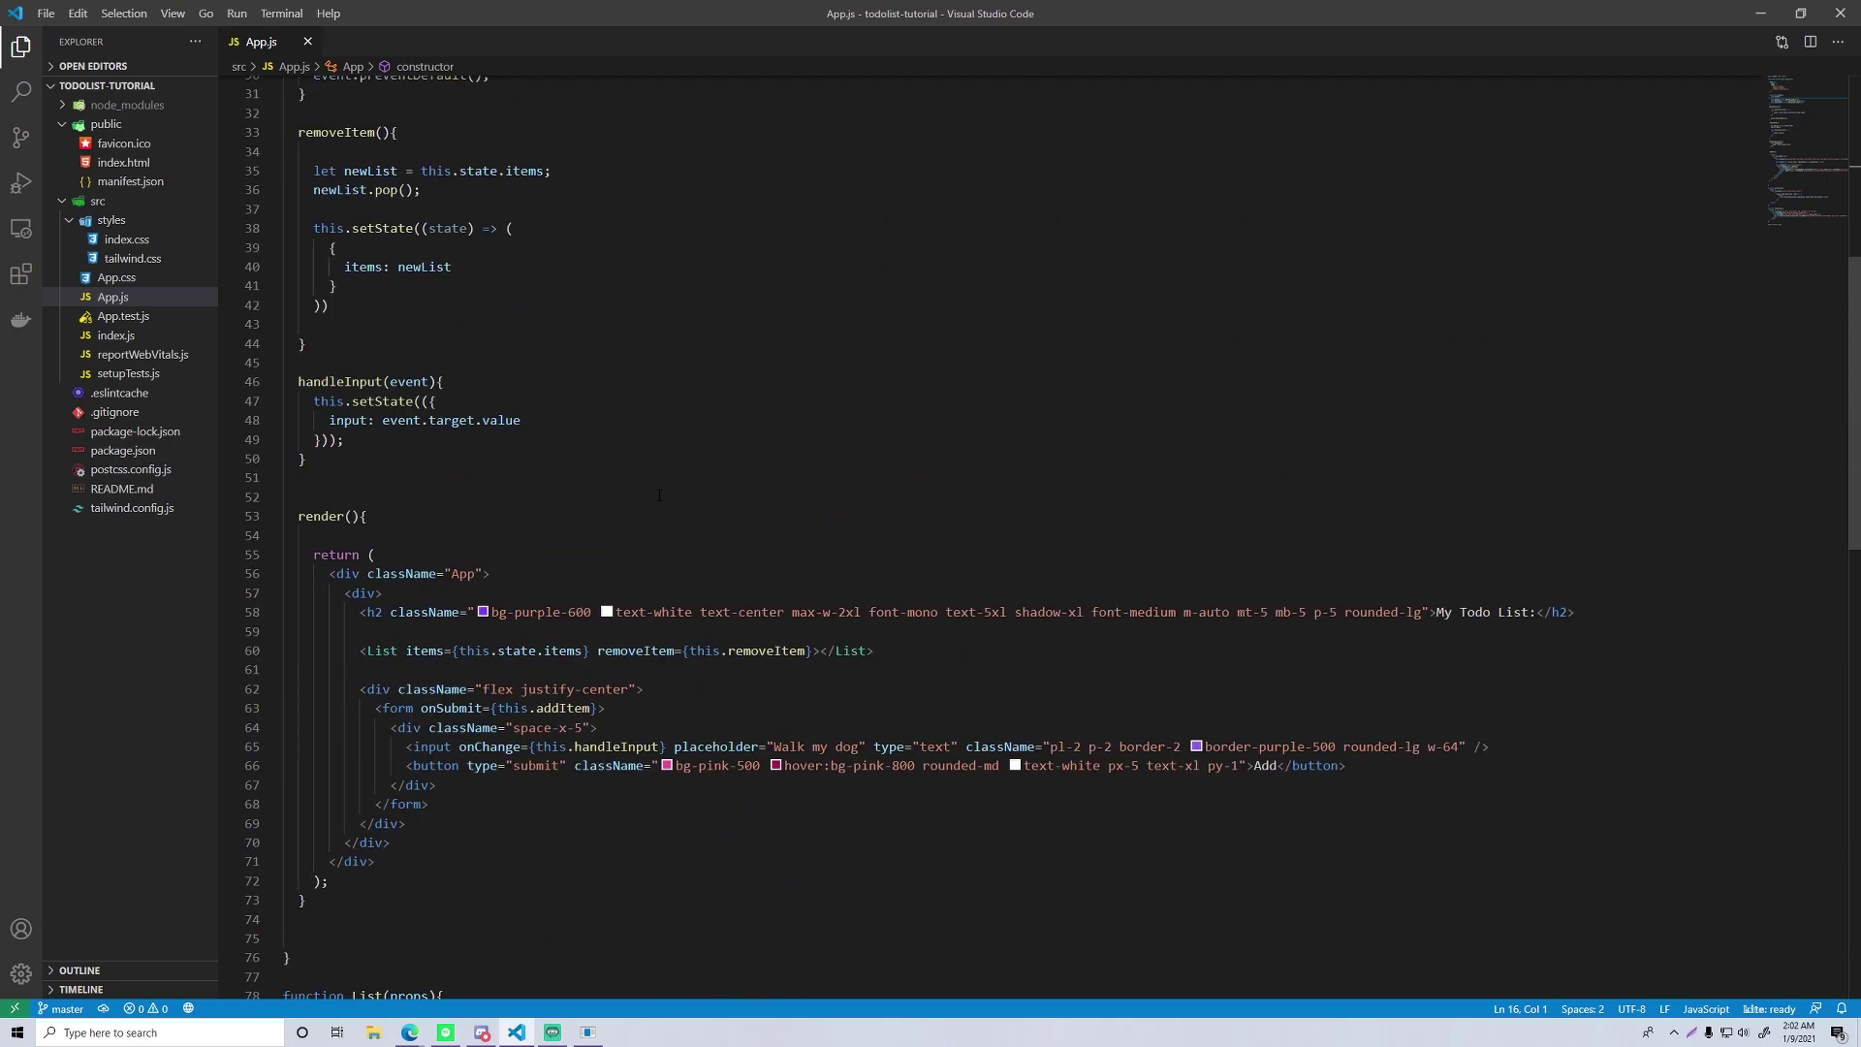
scroll(659, 495, "up", 9)
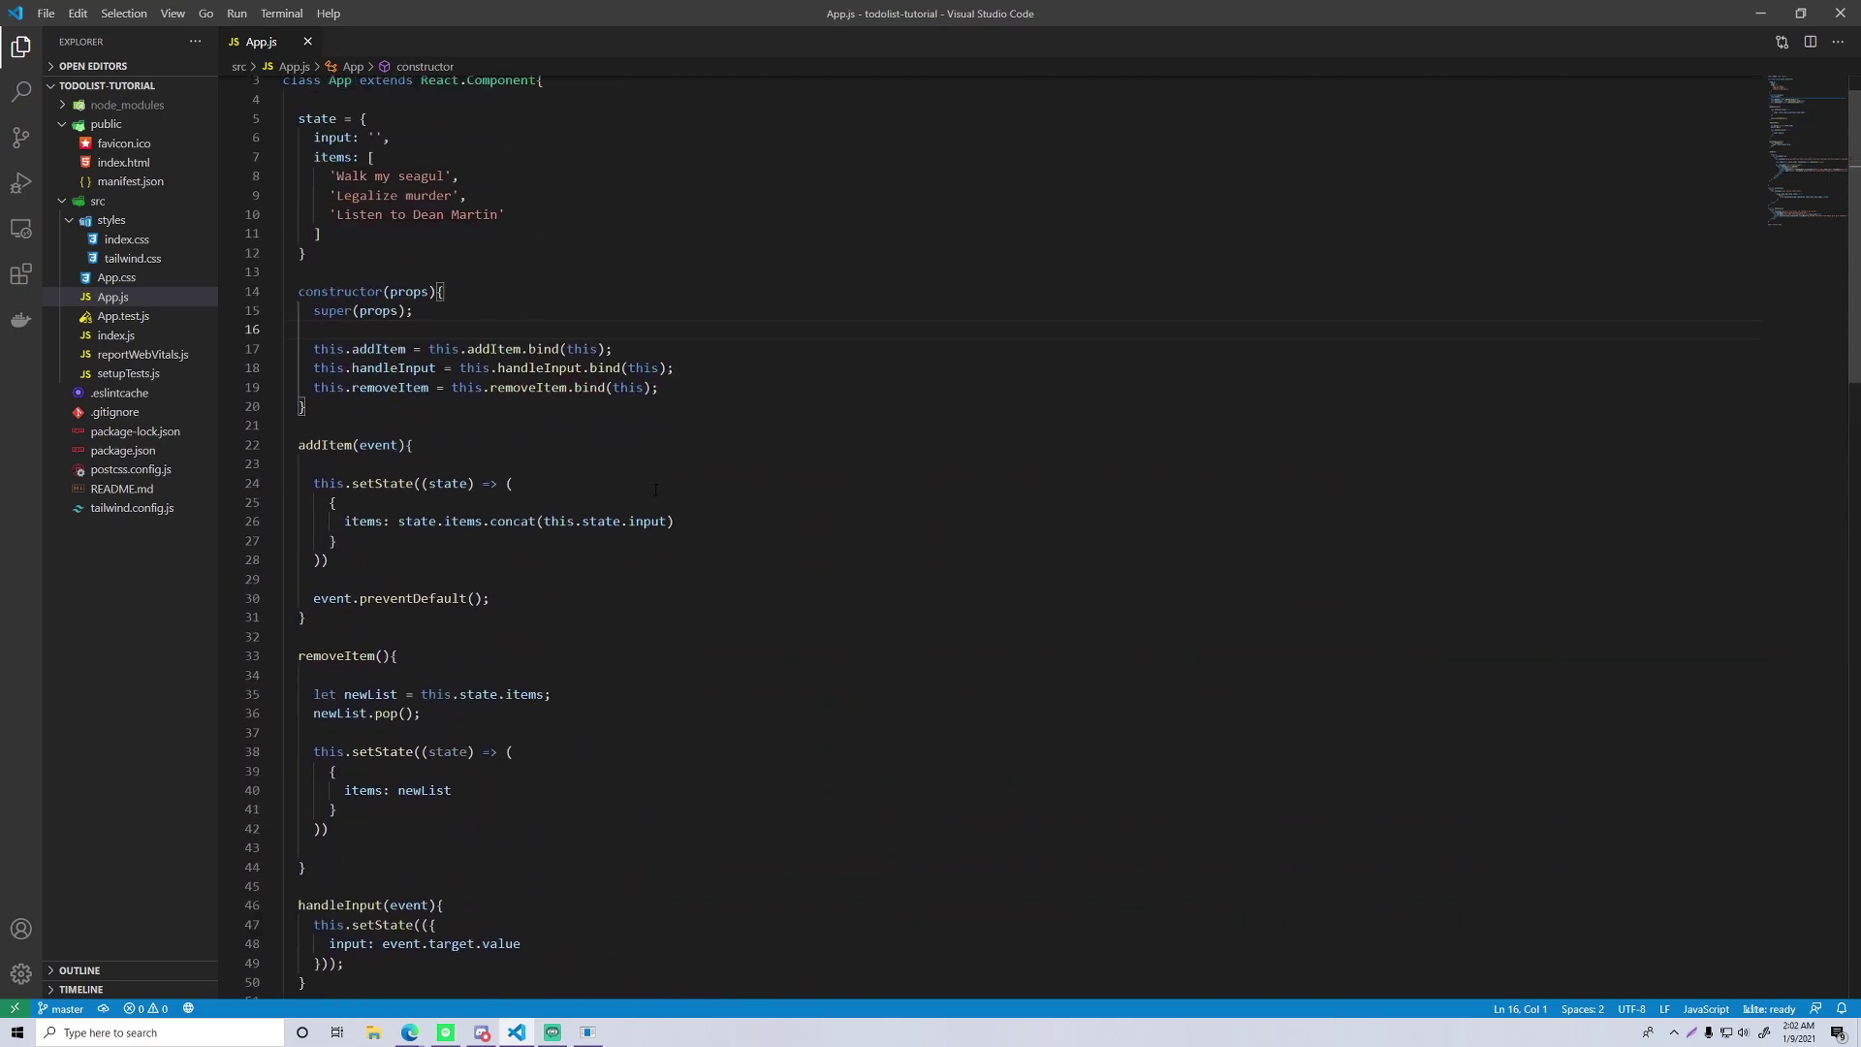
left_click(515, 291)
Switch to GitLab in the browser and start a new blank project
key("alt+Tab")
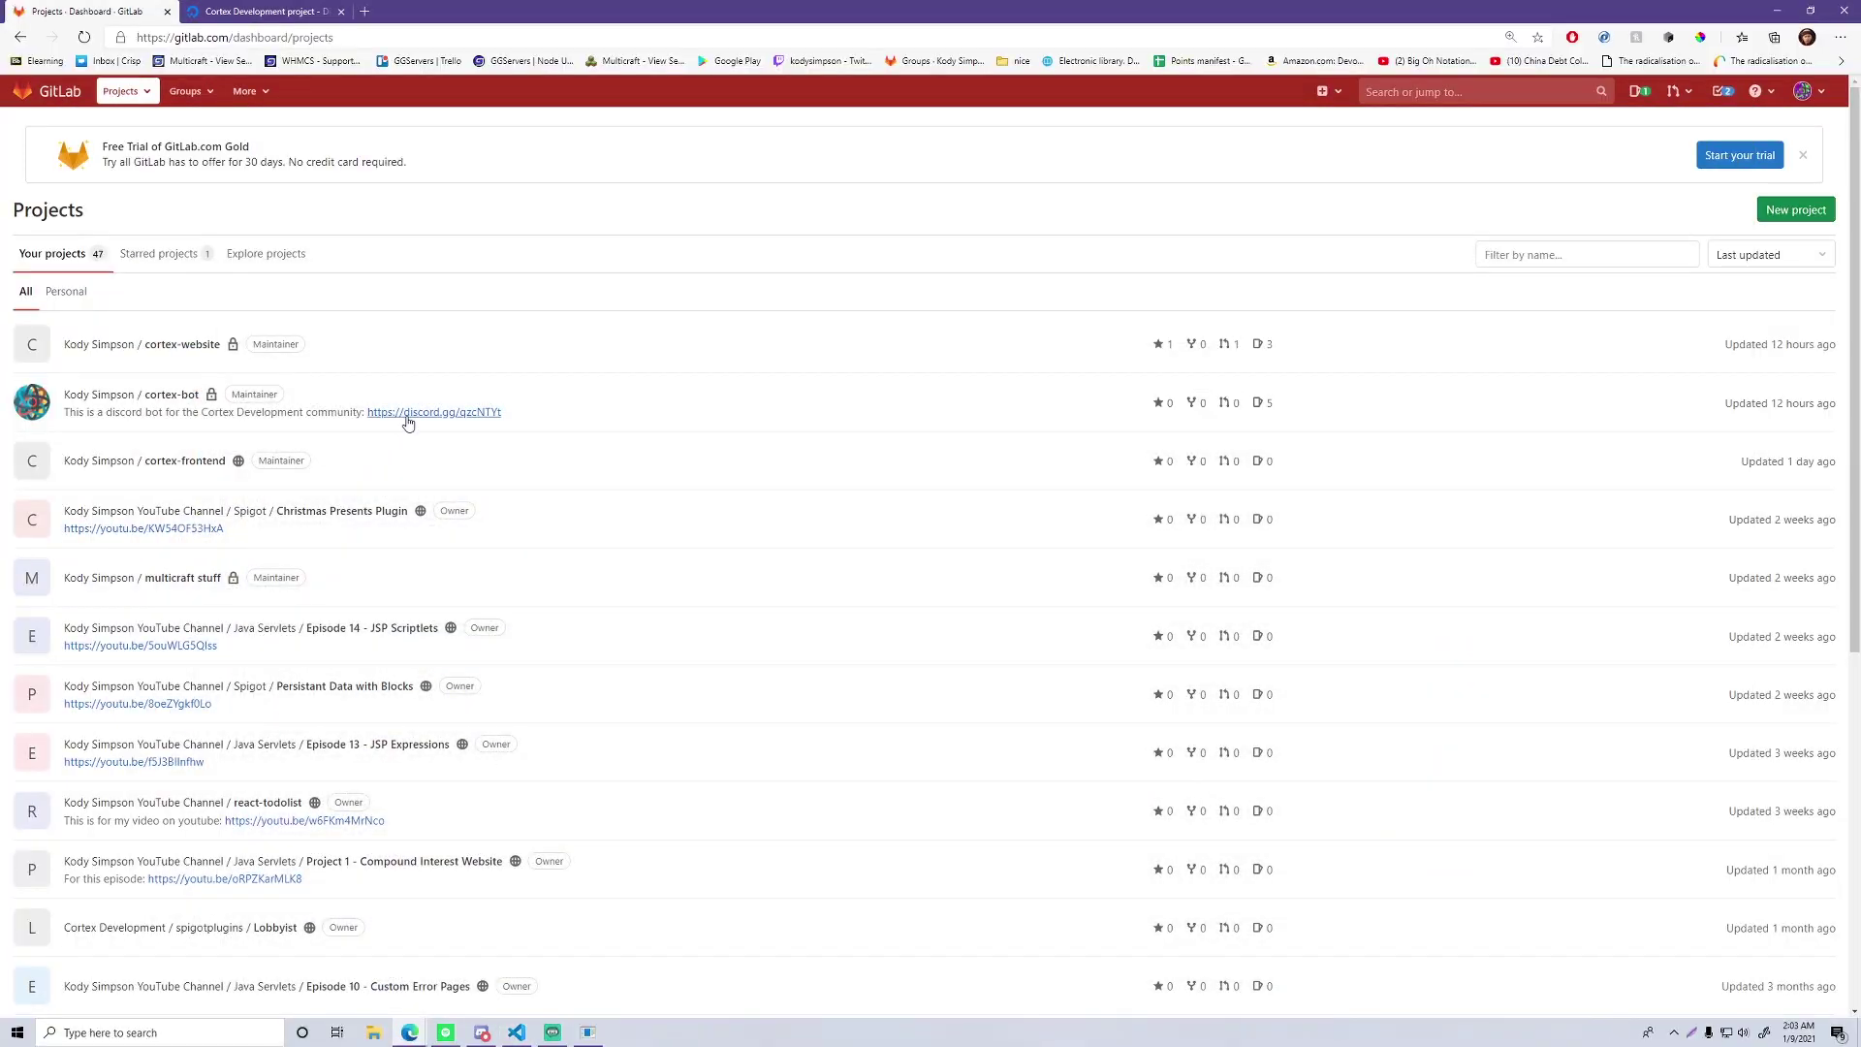
scroll(753, 395, "down", 6)
scroll(782, 408, "up", 6)
scroll(672, 401, "down", 4)
scroll(671, 398, "up", 4)
left_click(1798, 216)
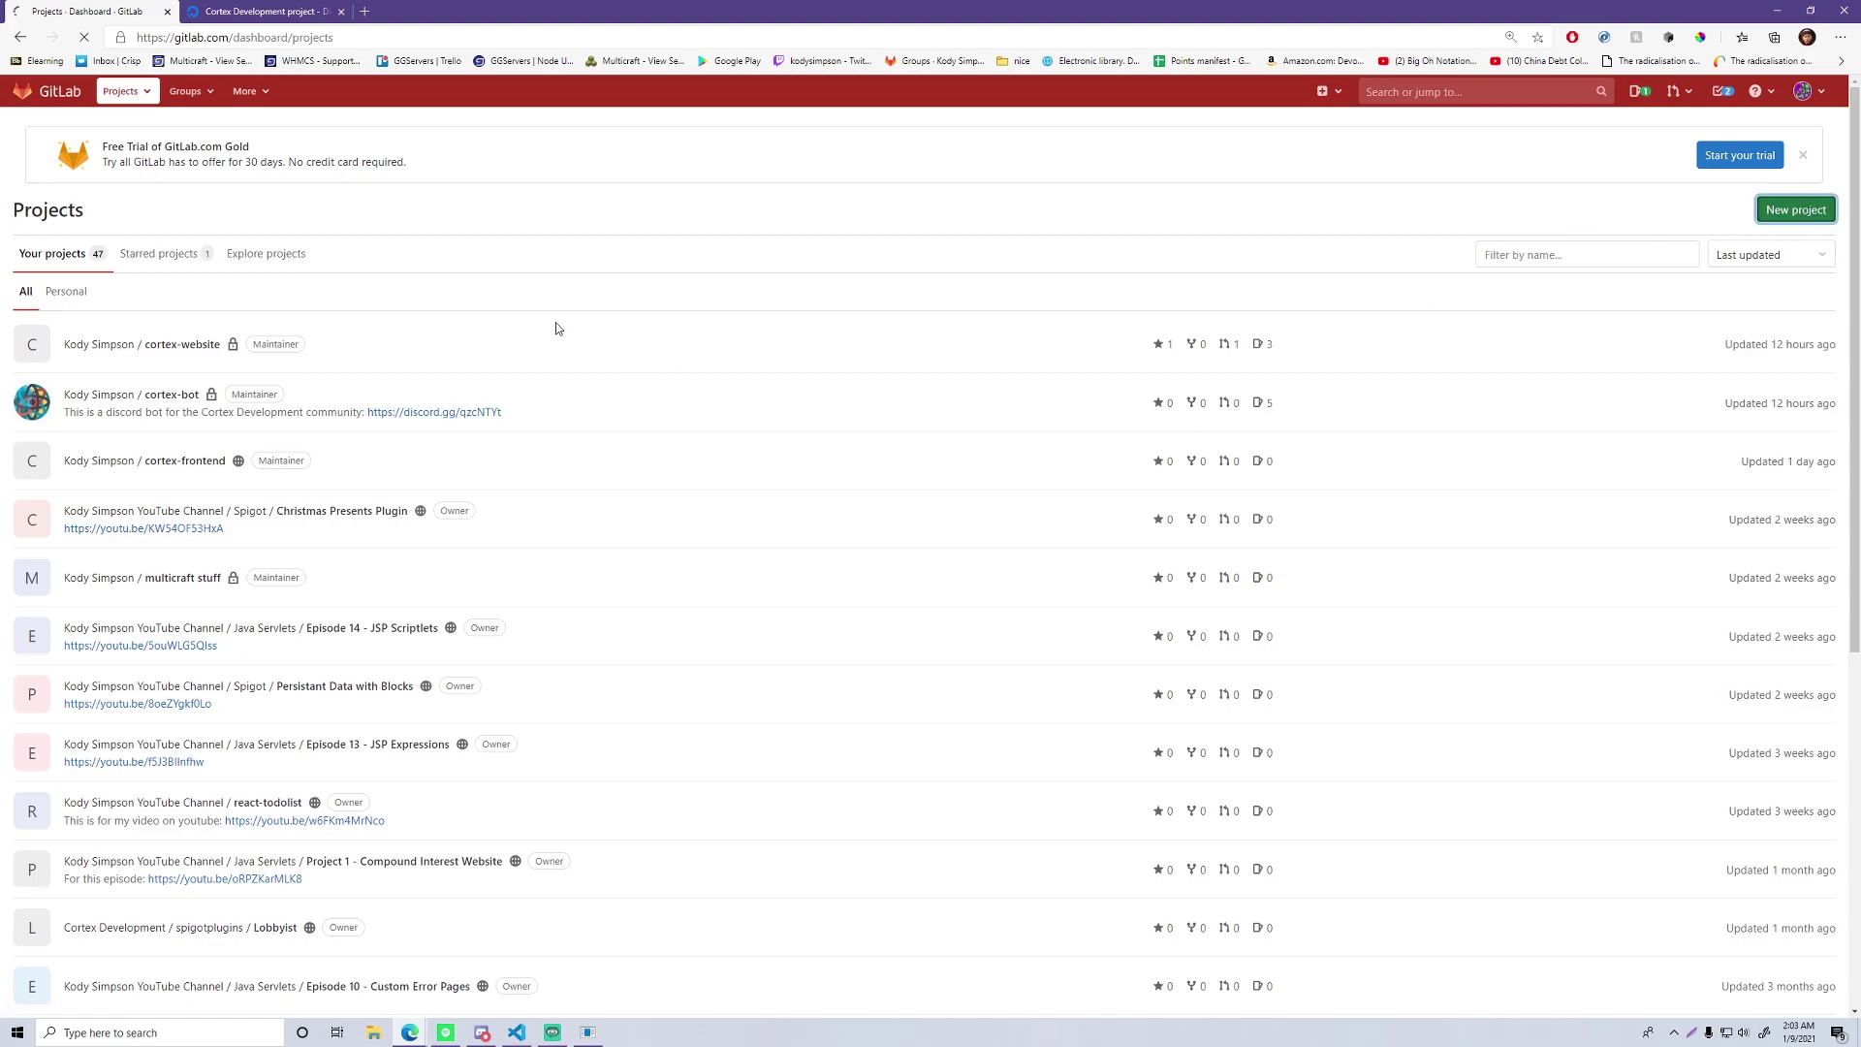
left_click(582, 327)
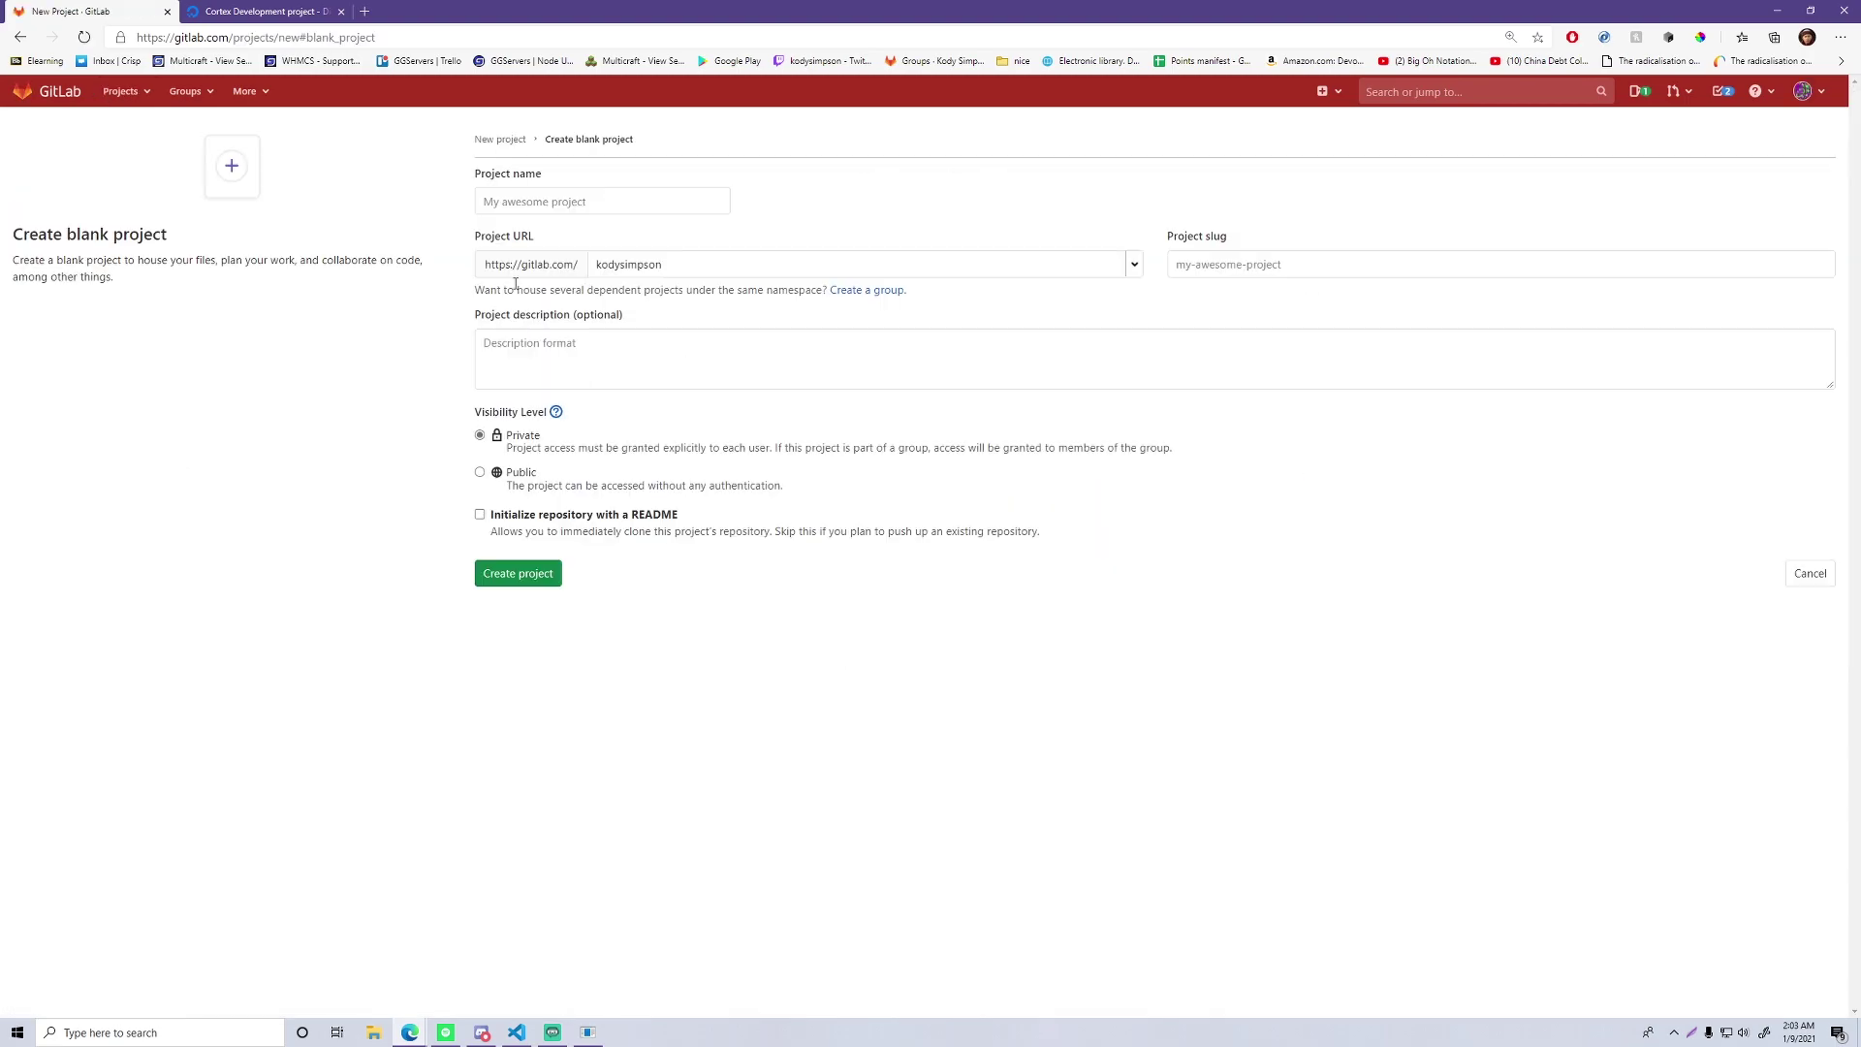
Name the project React-Todolist, set its visibility to Public and create it
left_click(523, 206)
type("R")
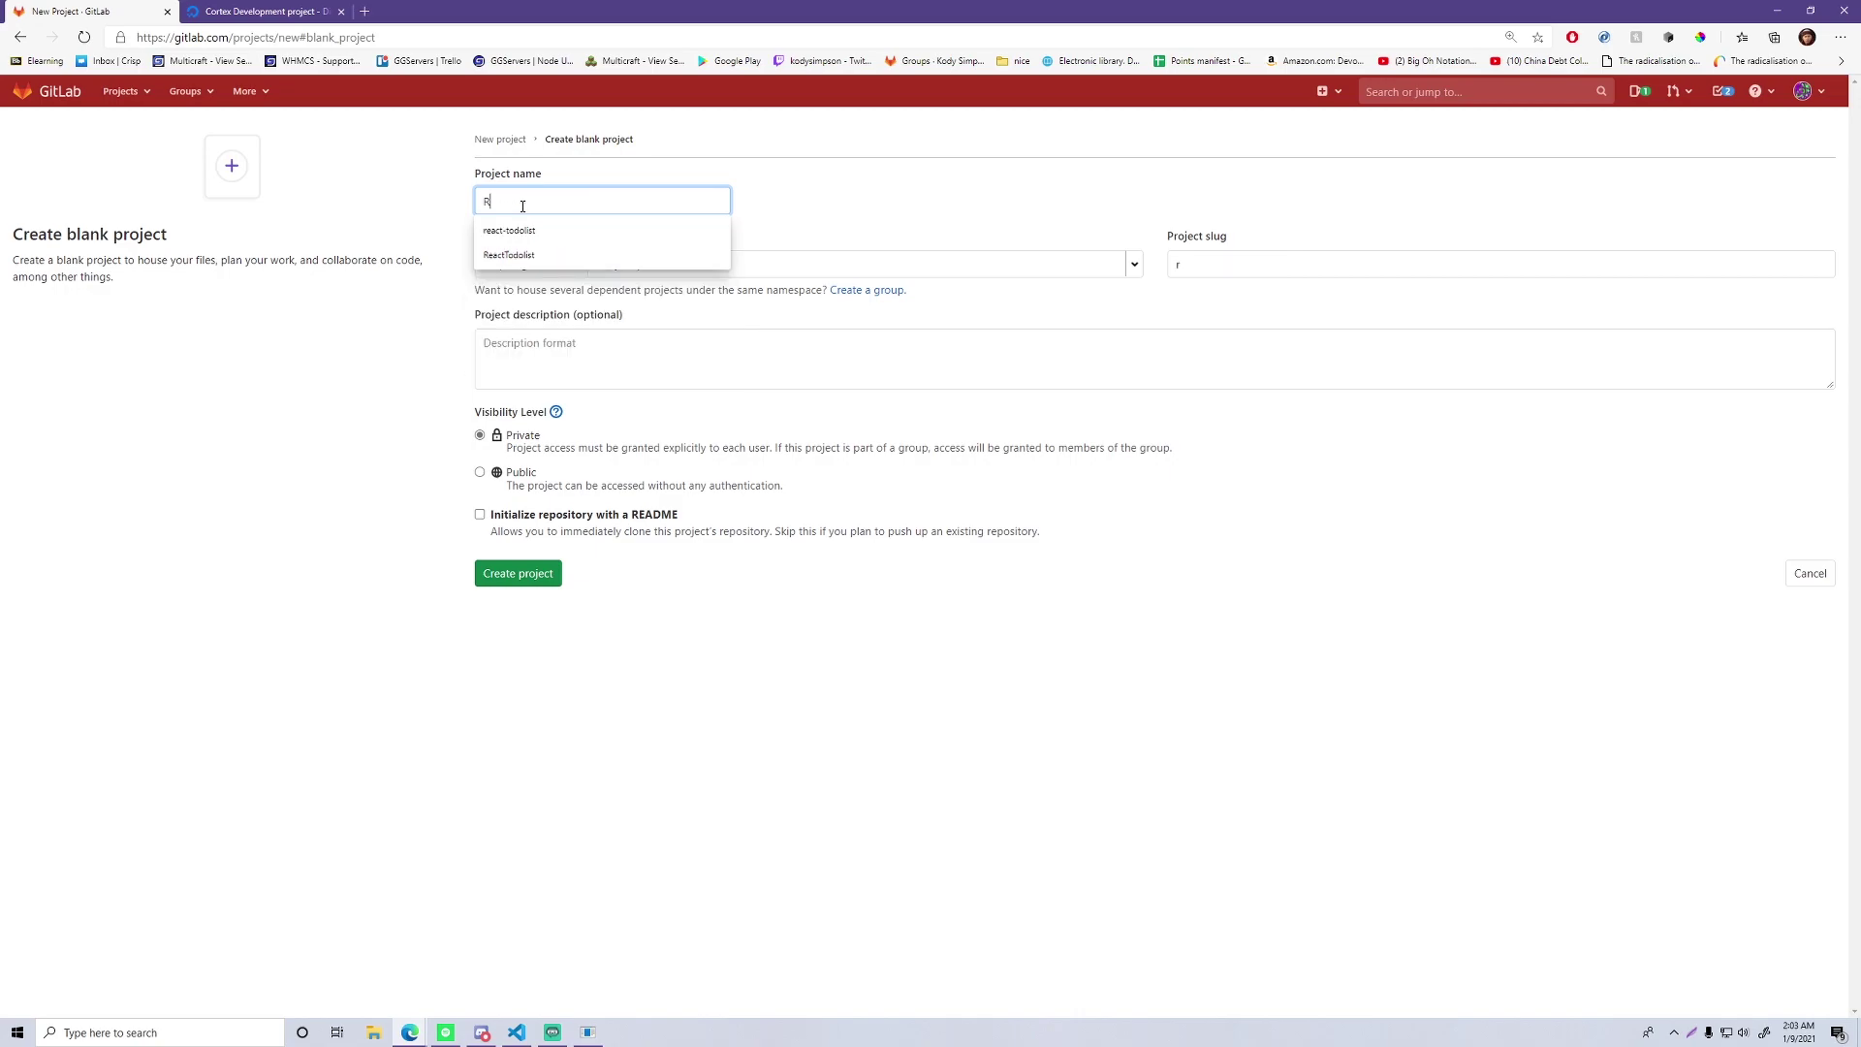
type("eact-Todolist")
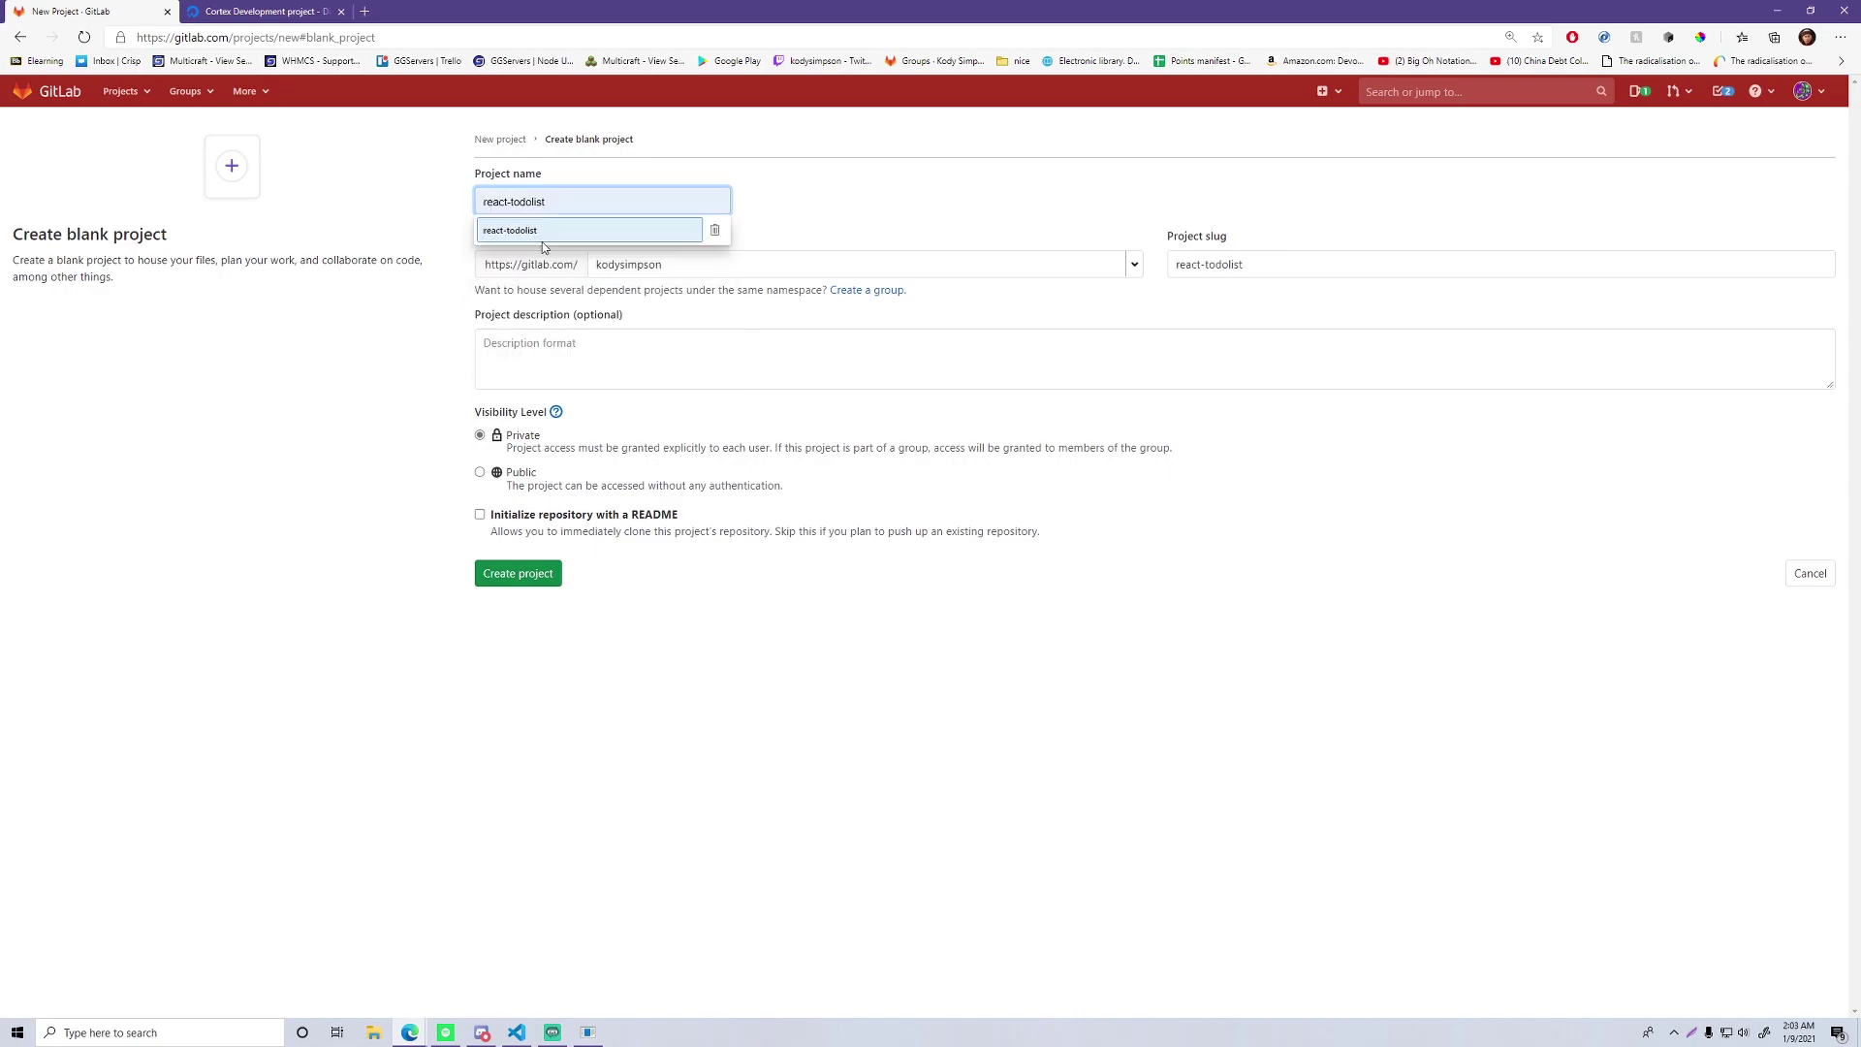
key("Escape")
left_click(519, 477)
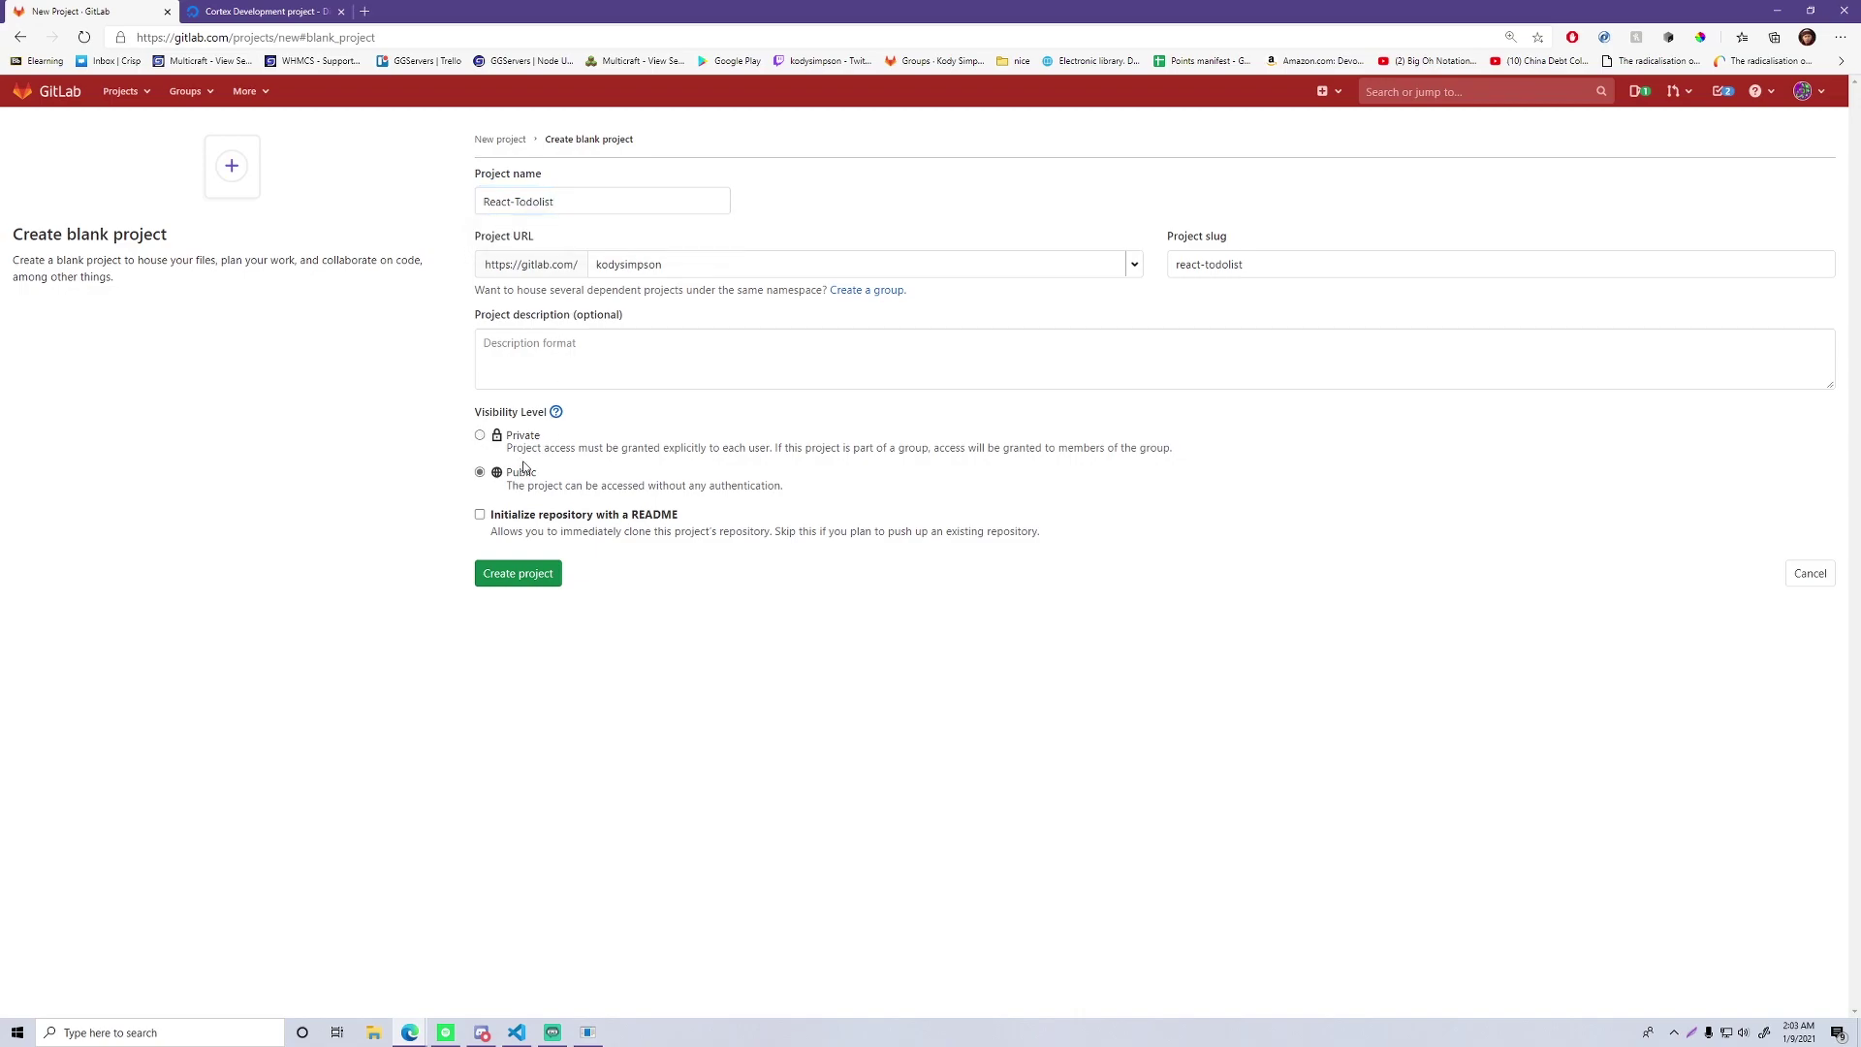
left_click(529, 444)
left_click(519, 581)
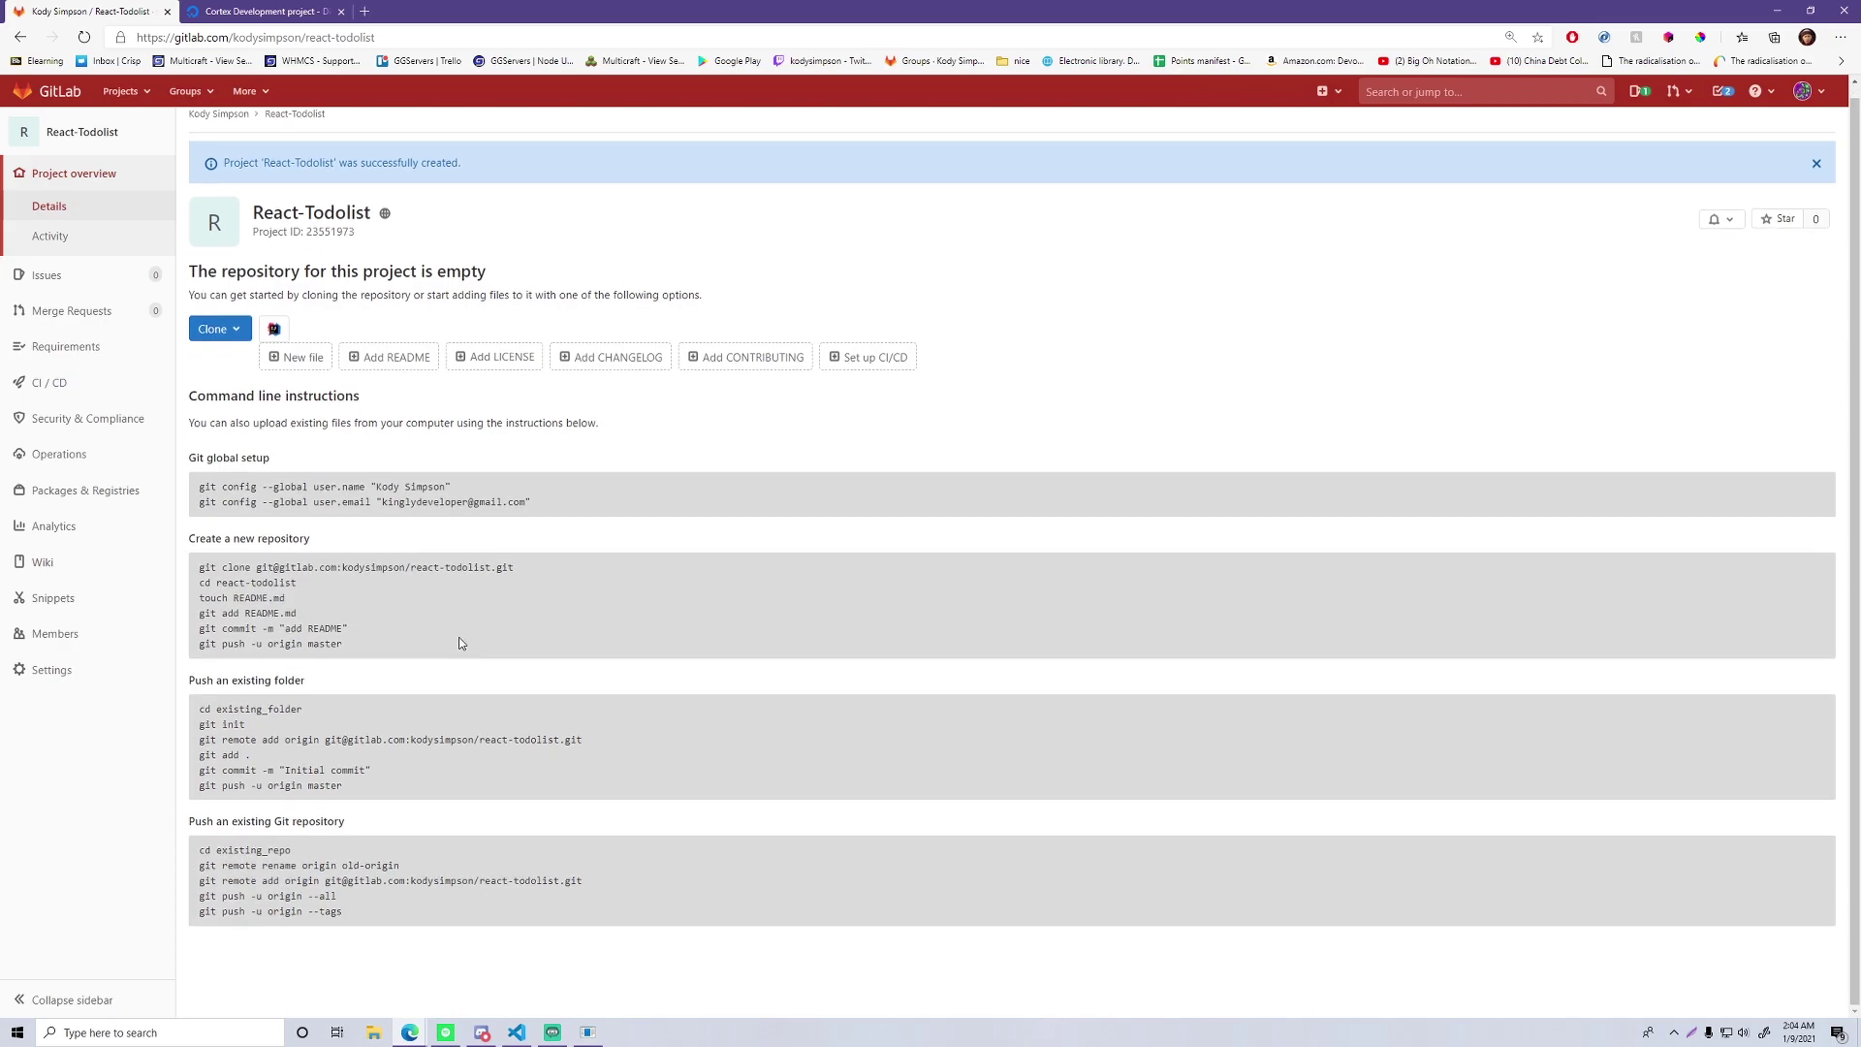
Switch to Visual Studio Code, open a new terminal and run git init in the todolist-tutorial folder
key("alt+Tab")
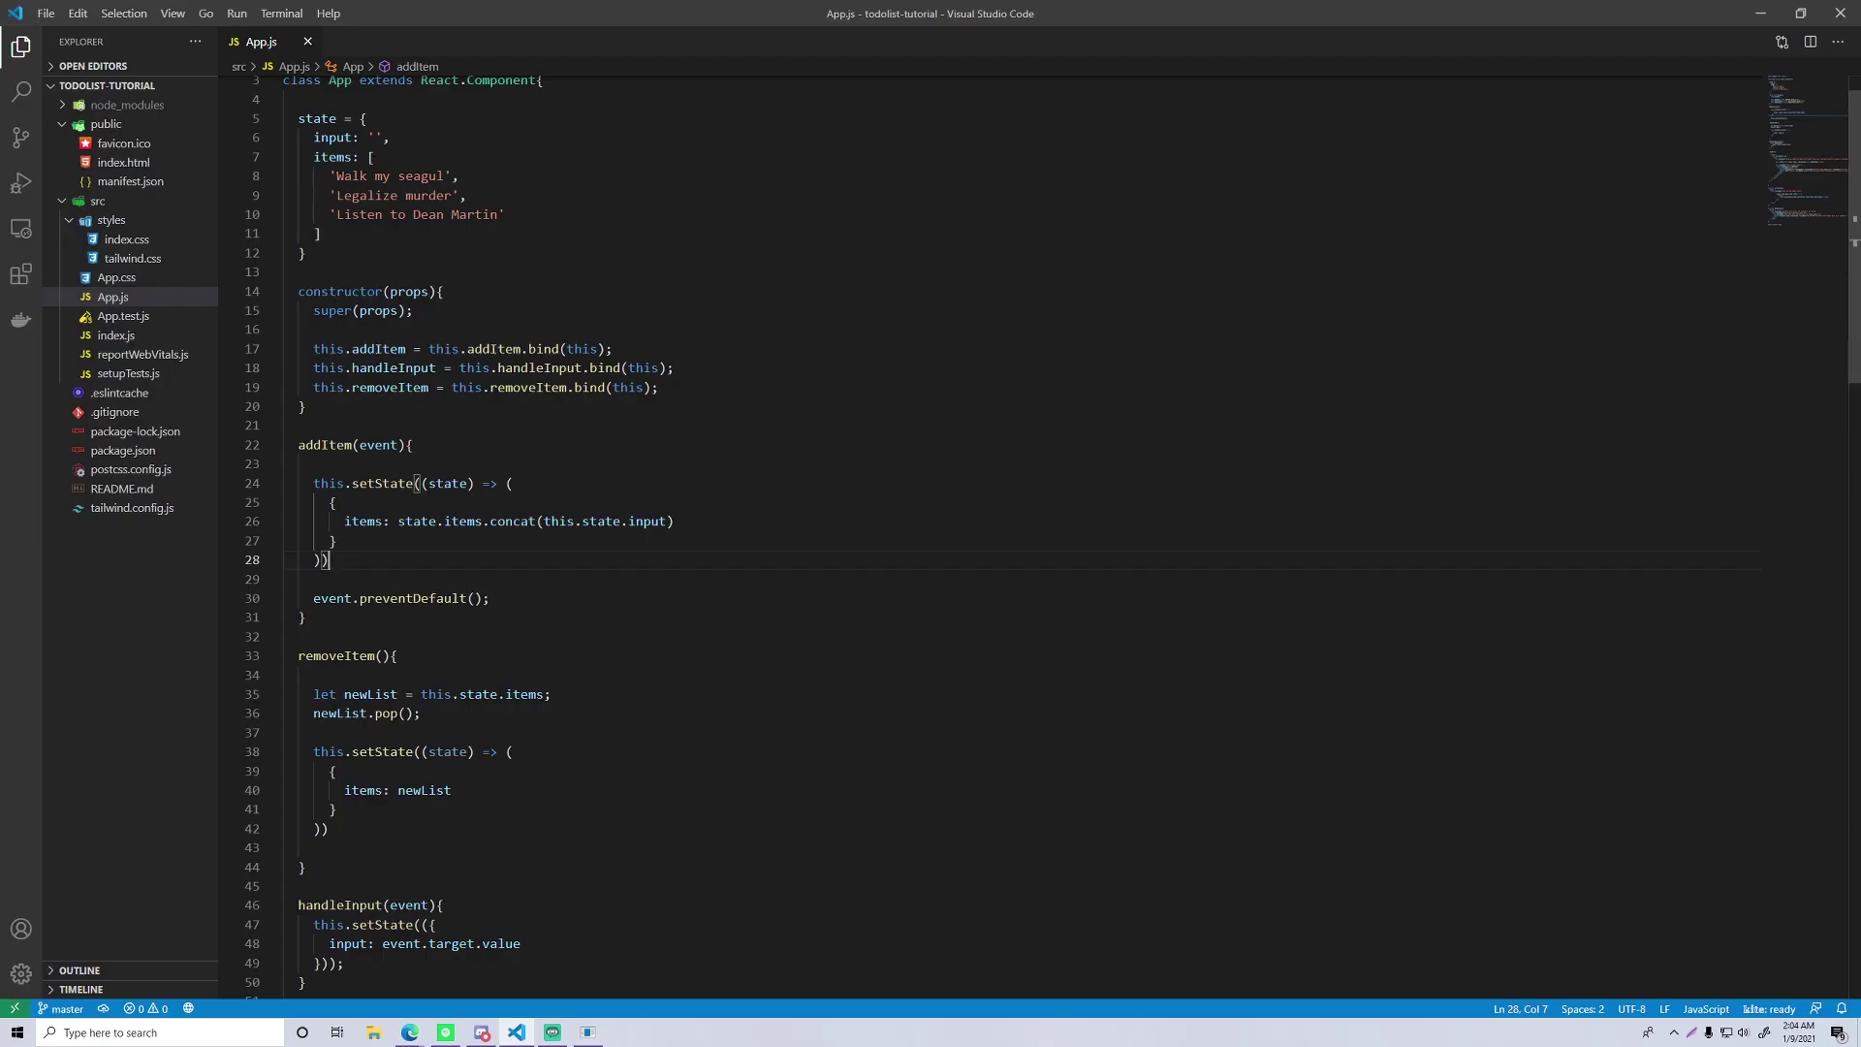
left_click(281, 13)
left_click(291, 41)
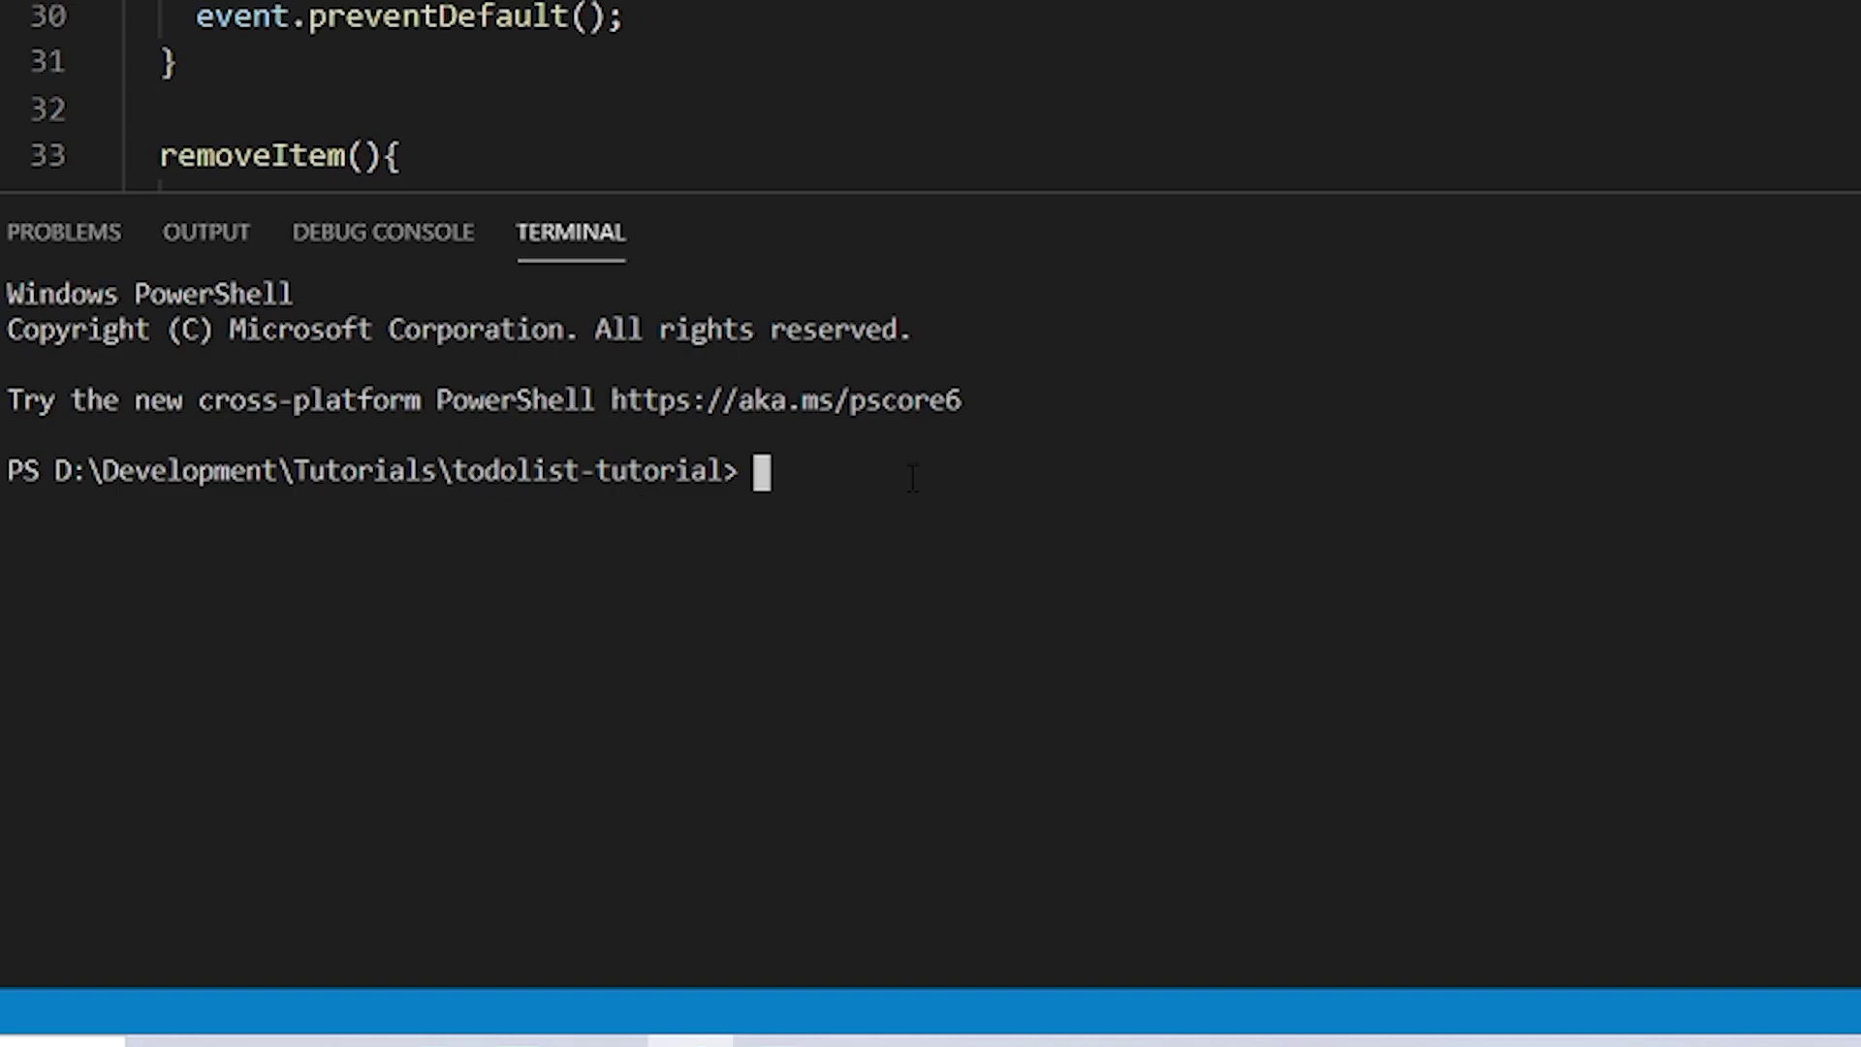
type("git init")
key("Return")
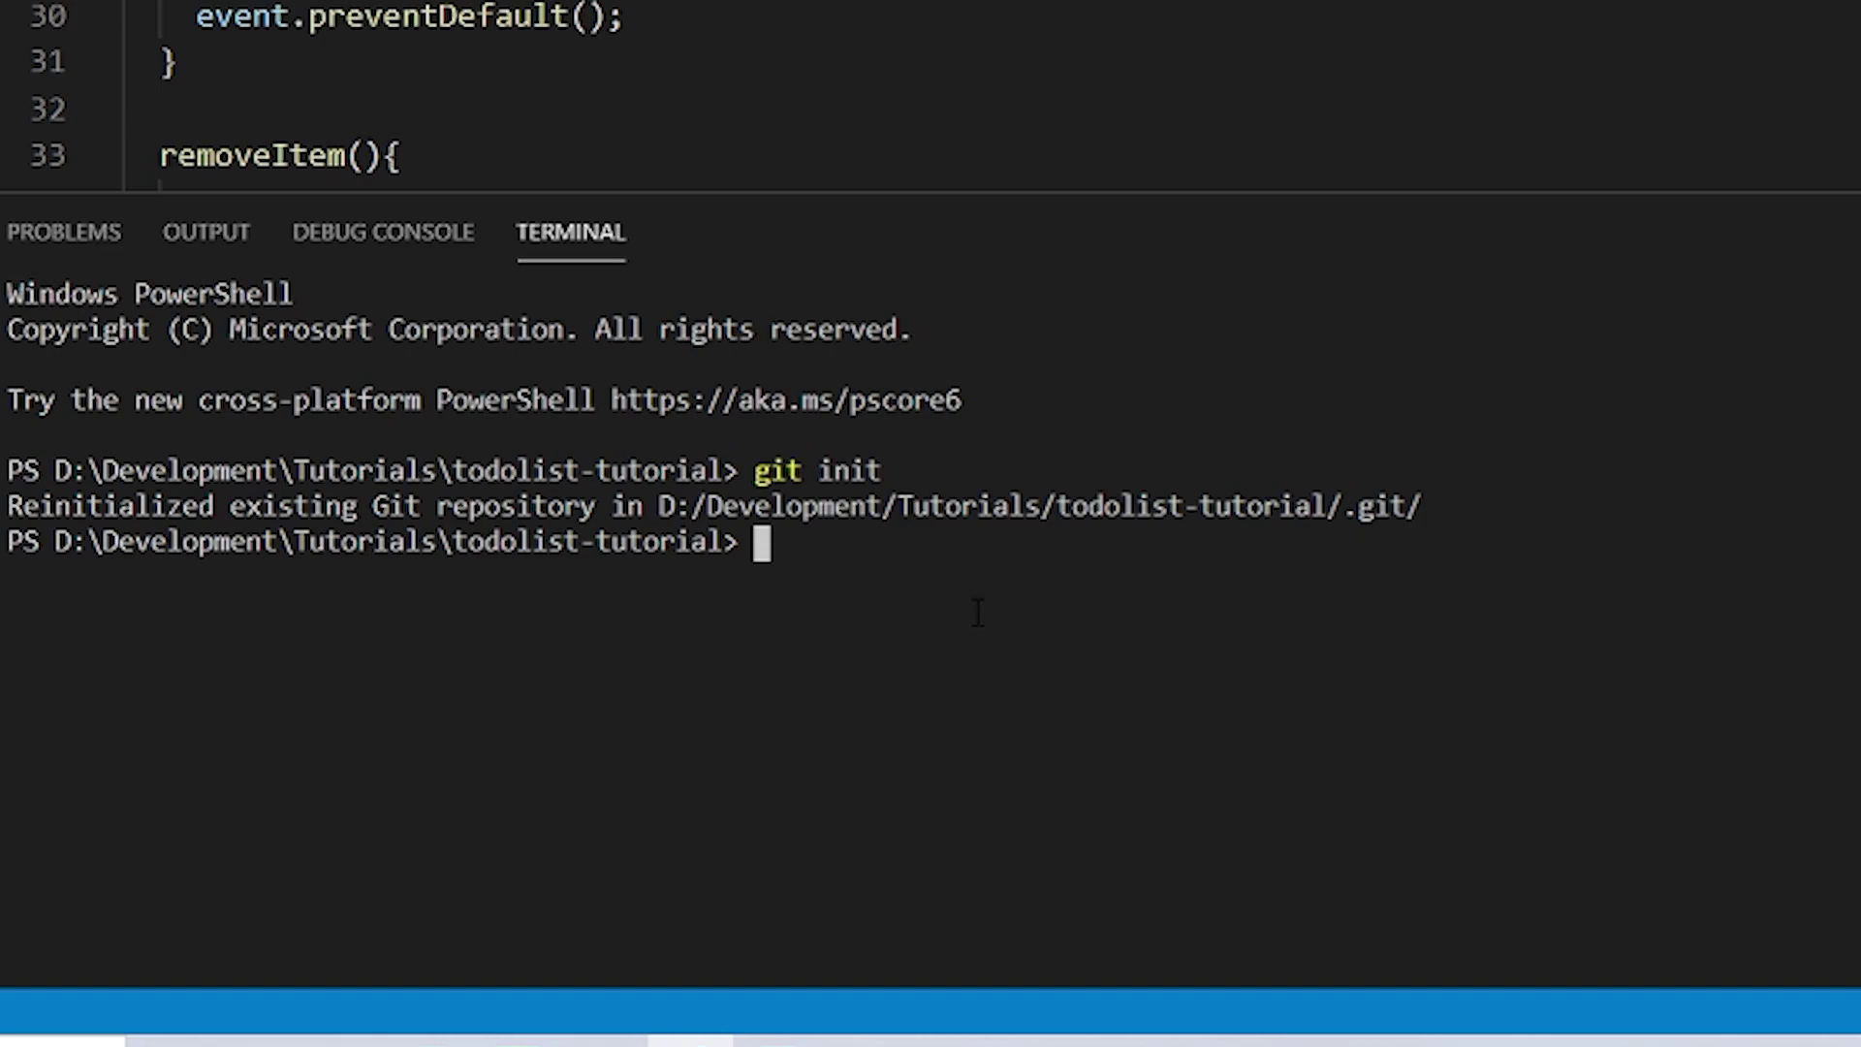
Stage all files with git add . and commit them with the message "initial commit"
type("git add .")
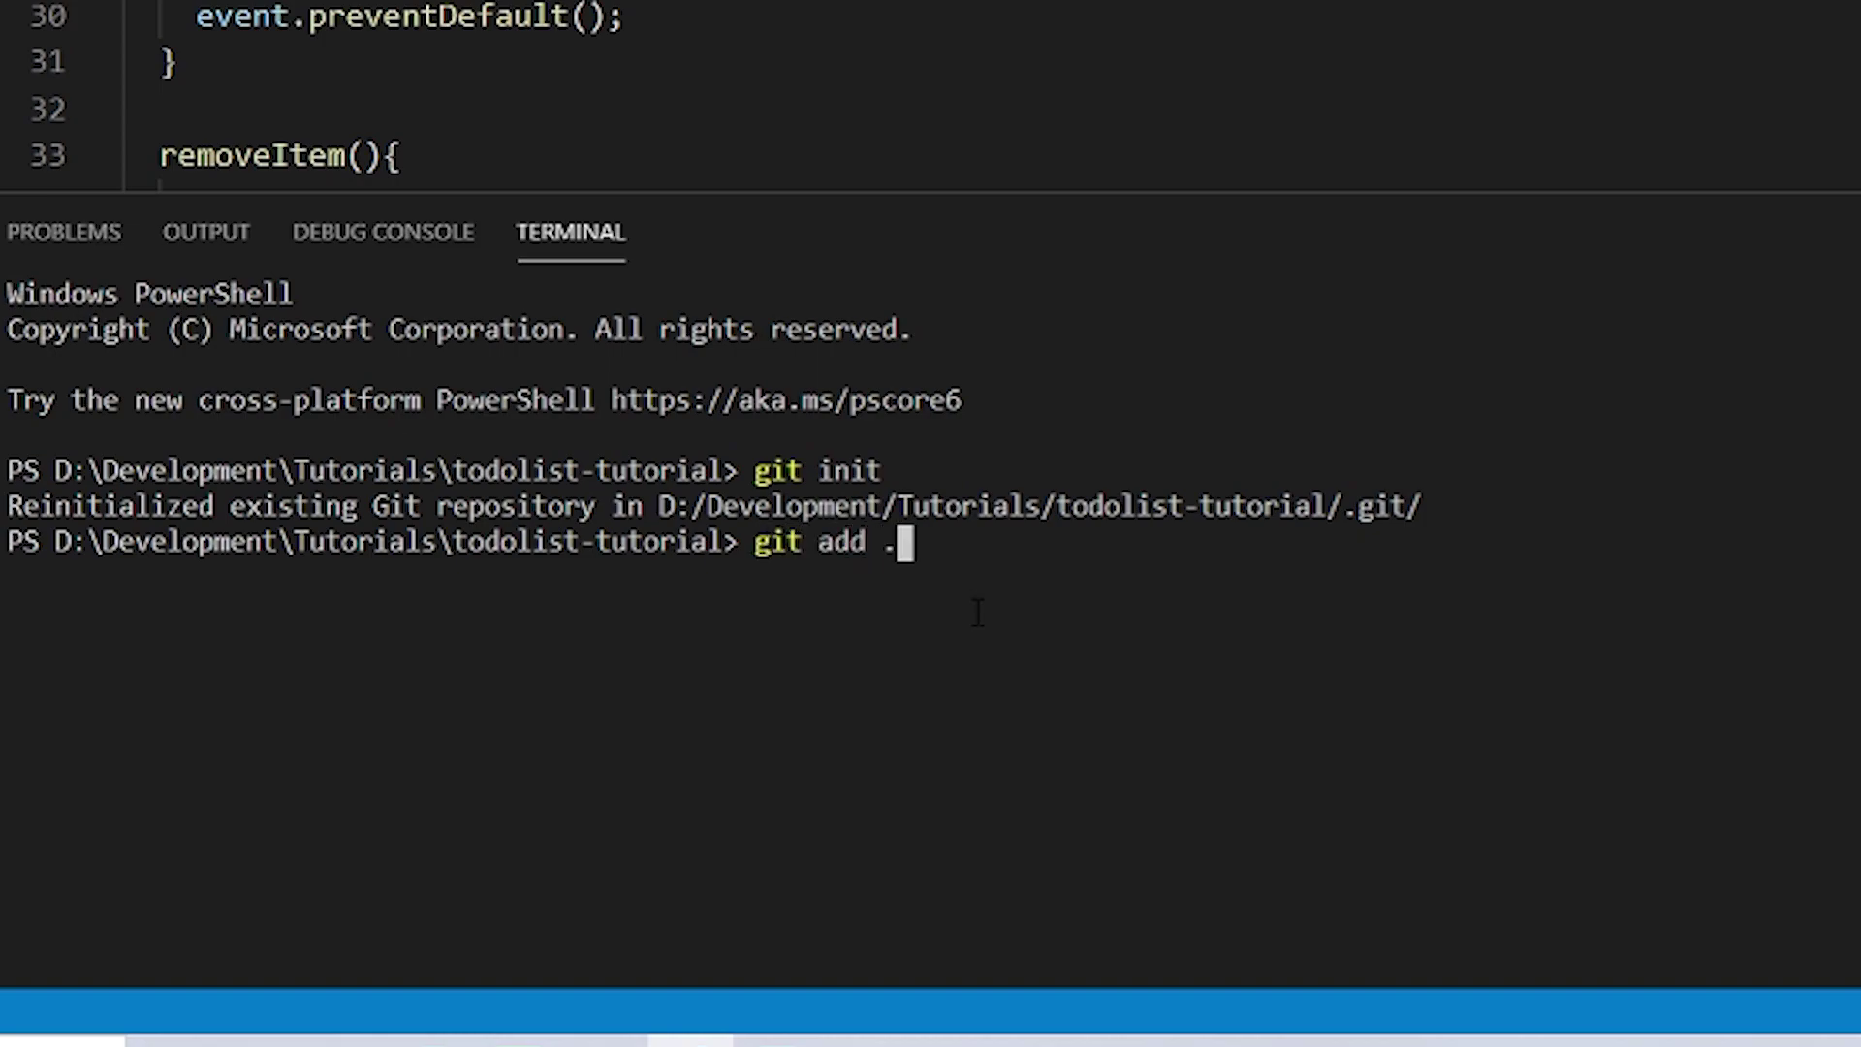
key("Return")
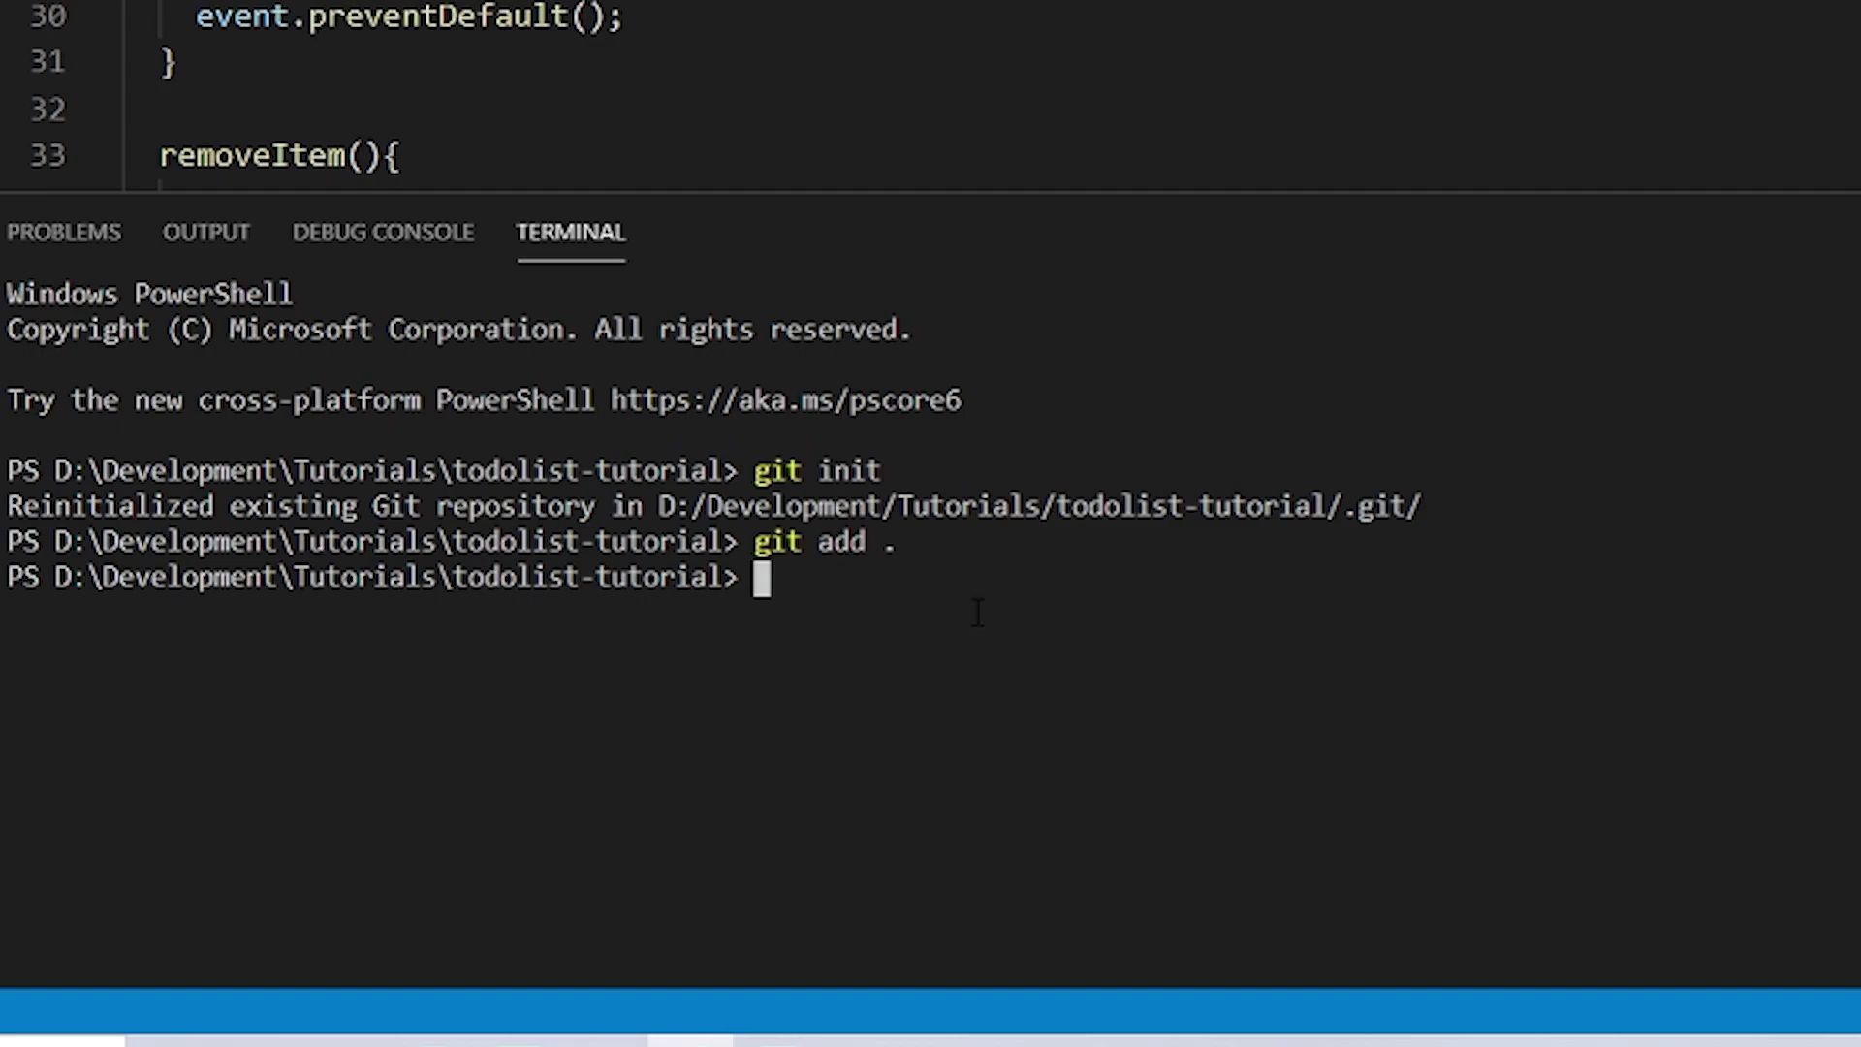
type("git com")
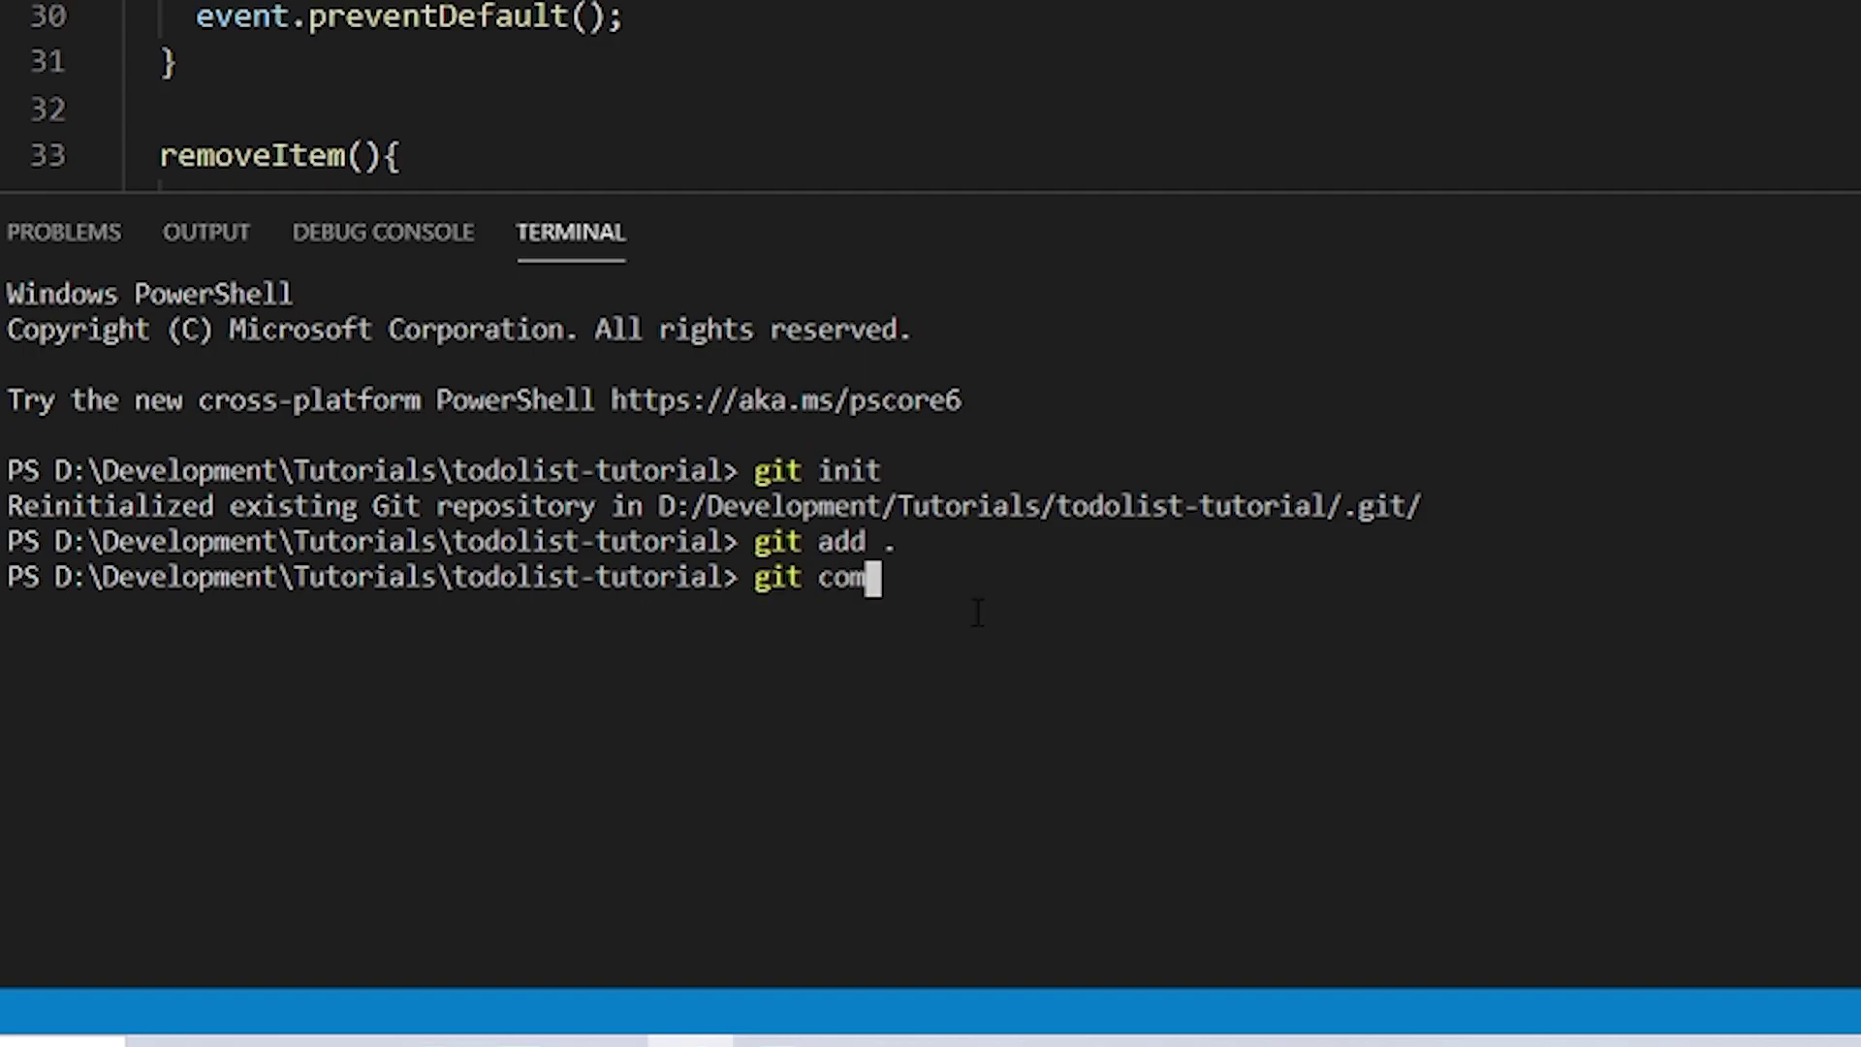
type("mit -m \"initi")
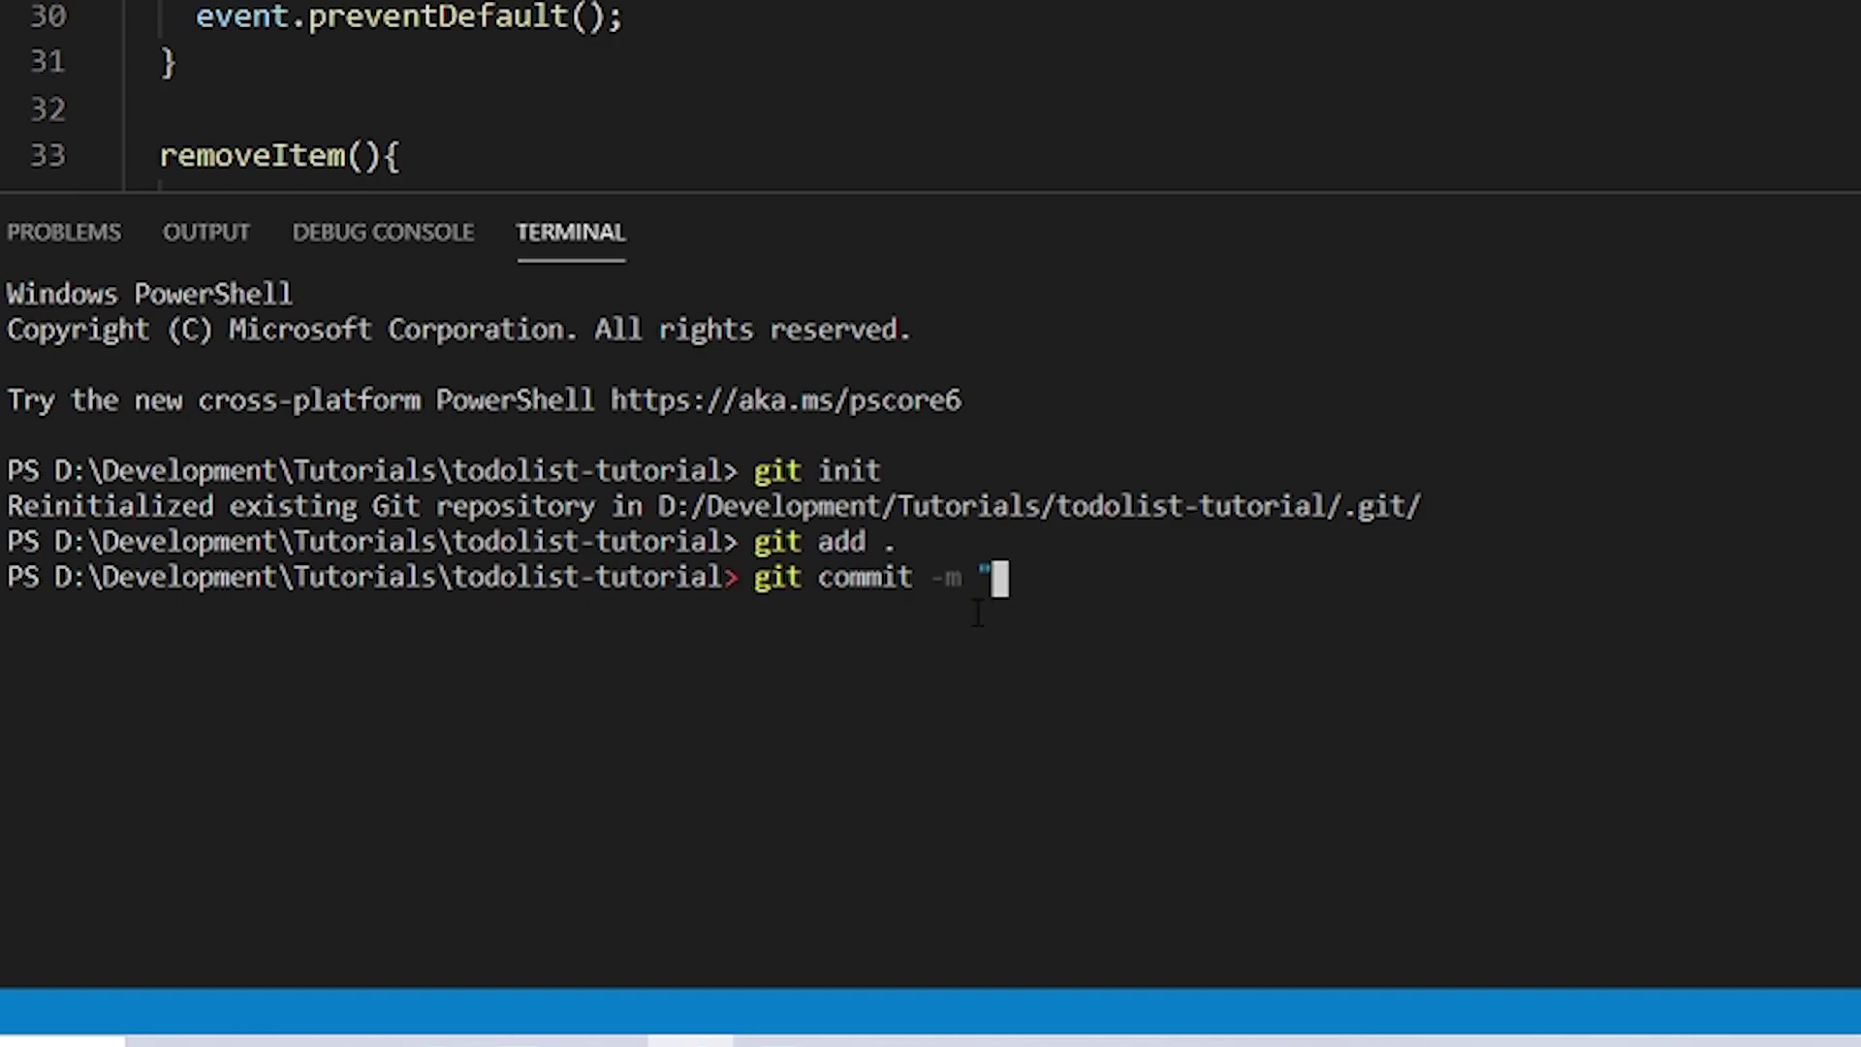
type("al commit")
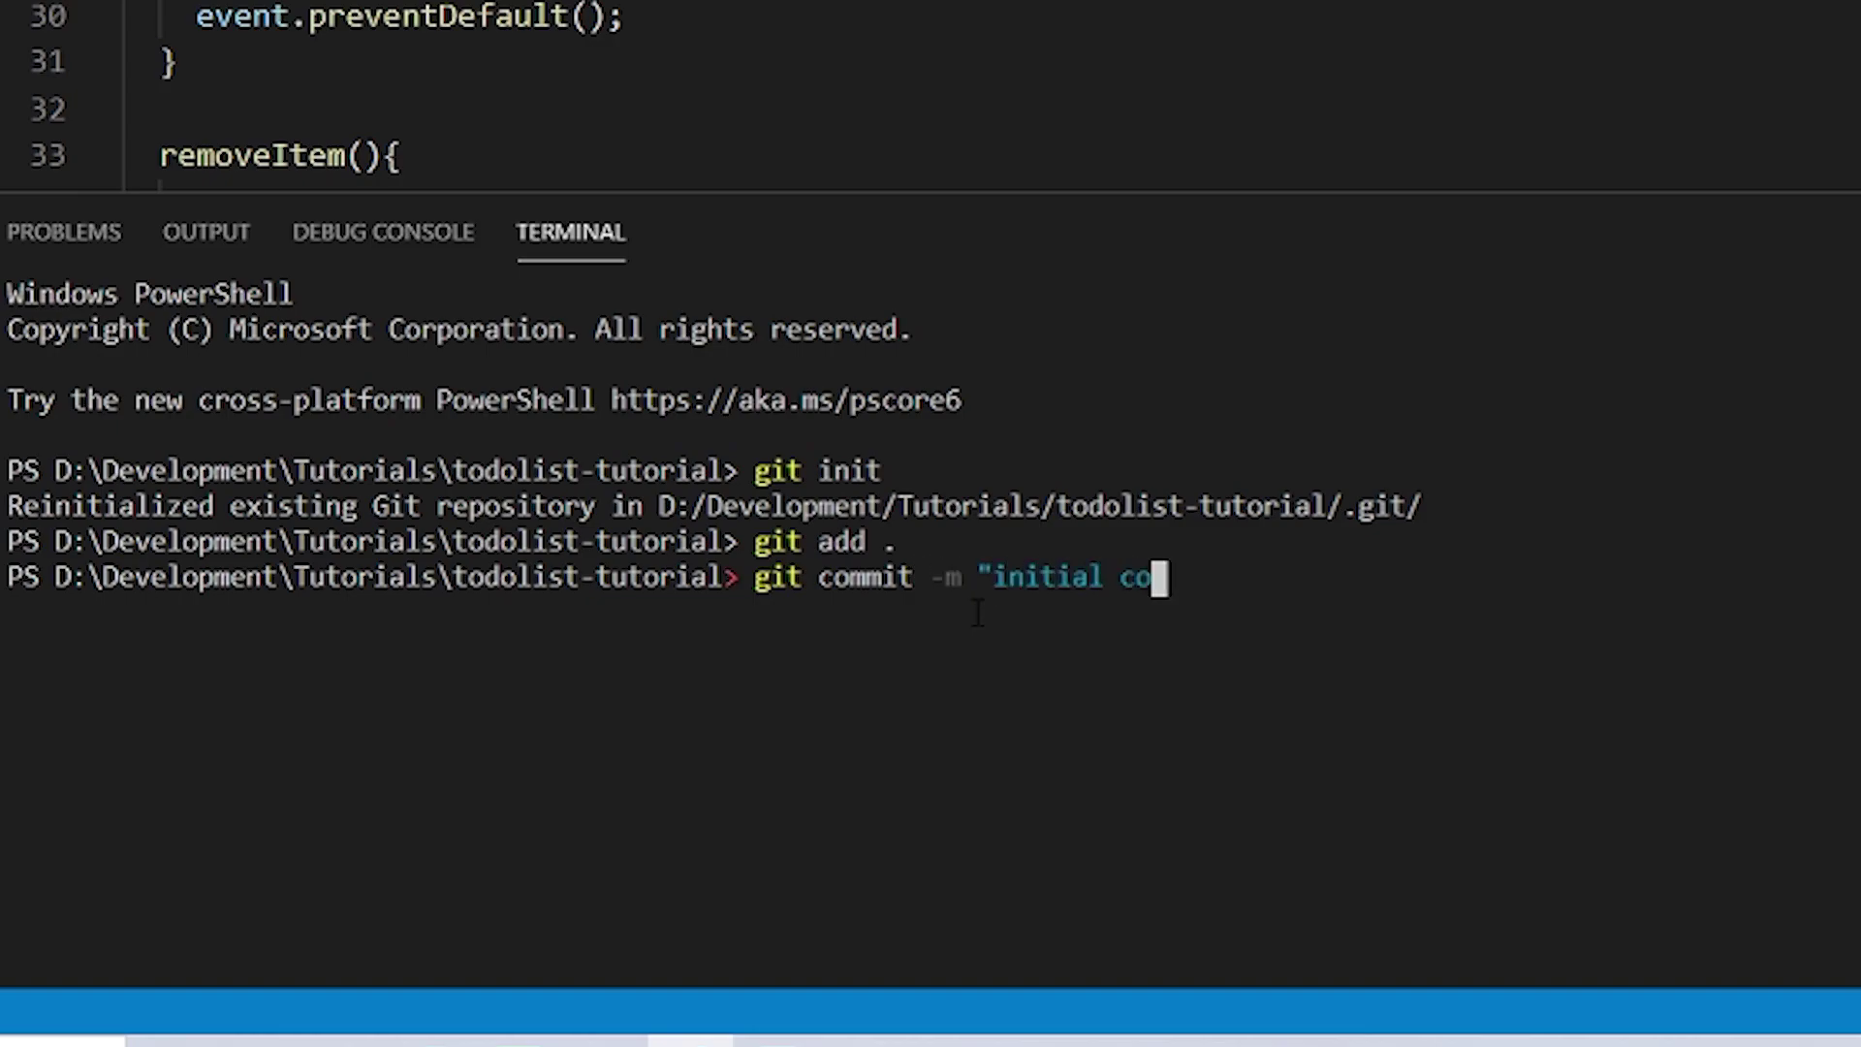
type("\"")
key("Return")
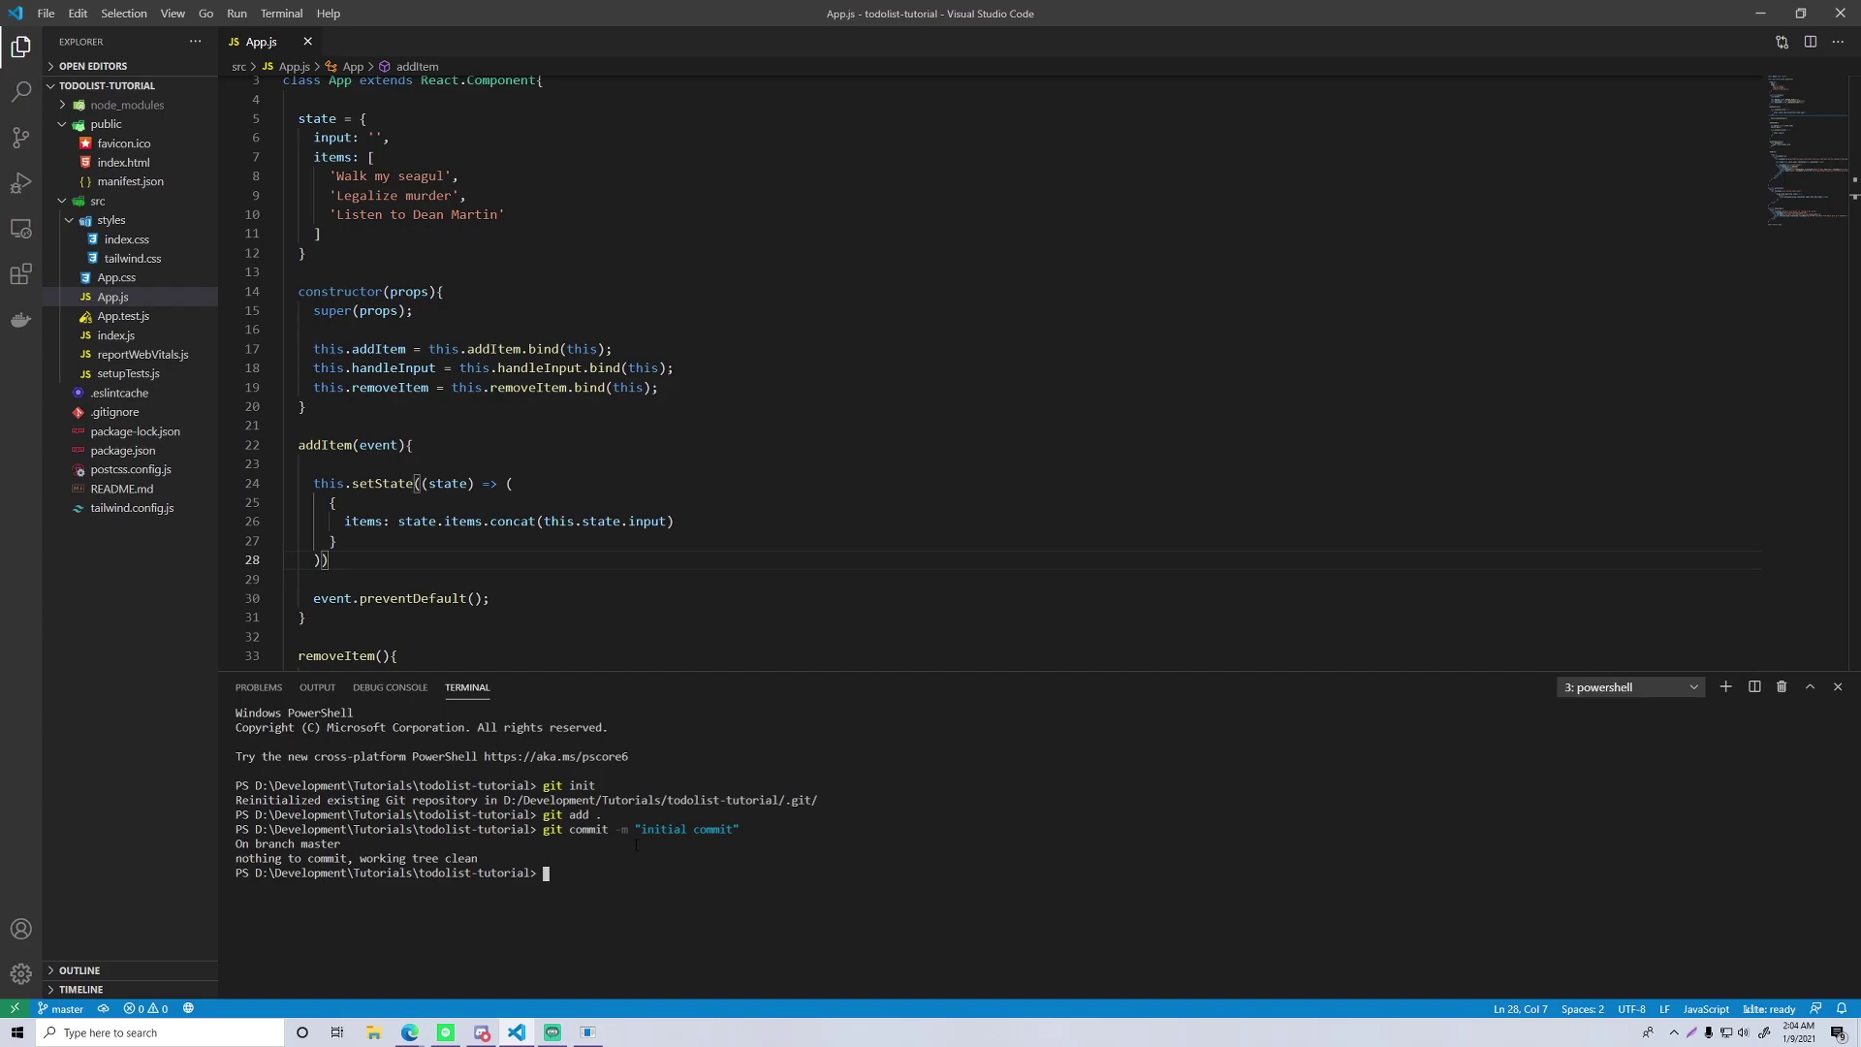
Copy the git remote add origin command from GitLab's existing-folder instructions and run it in the Visual Studio Code terminal
key("alt+Tab")
double_click(1247, 172)
triple_click(354, 742)
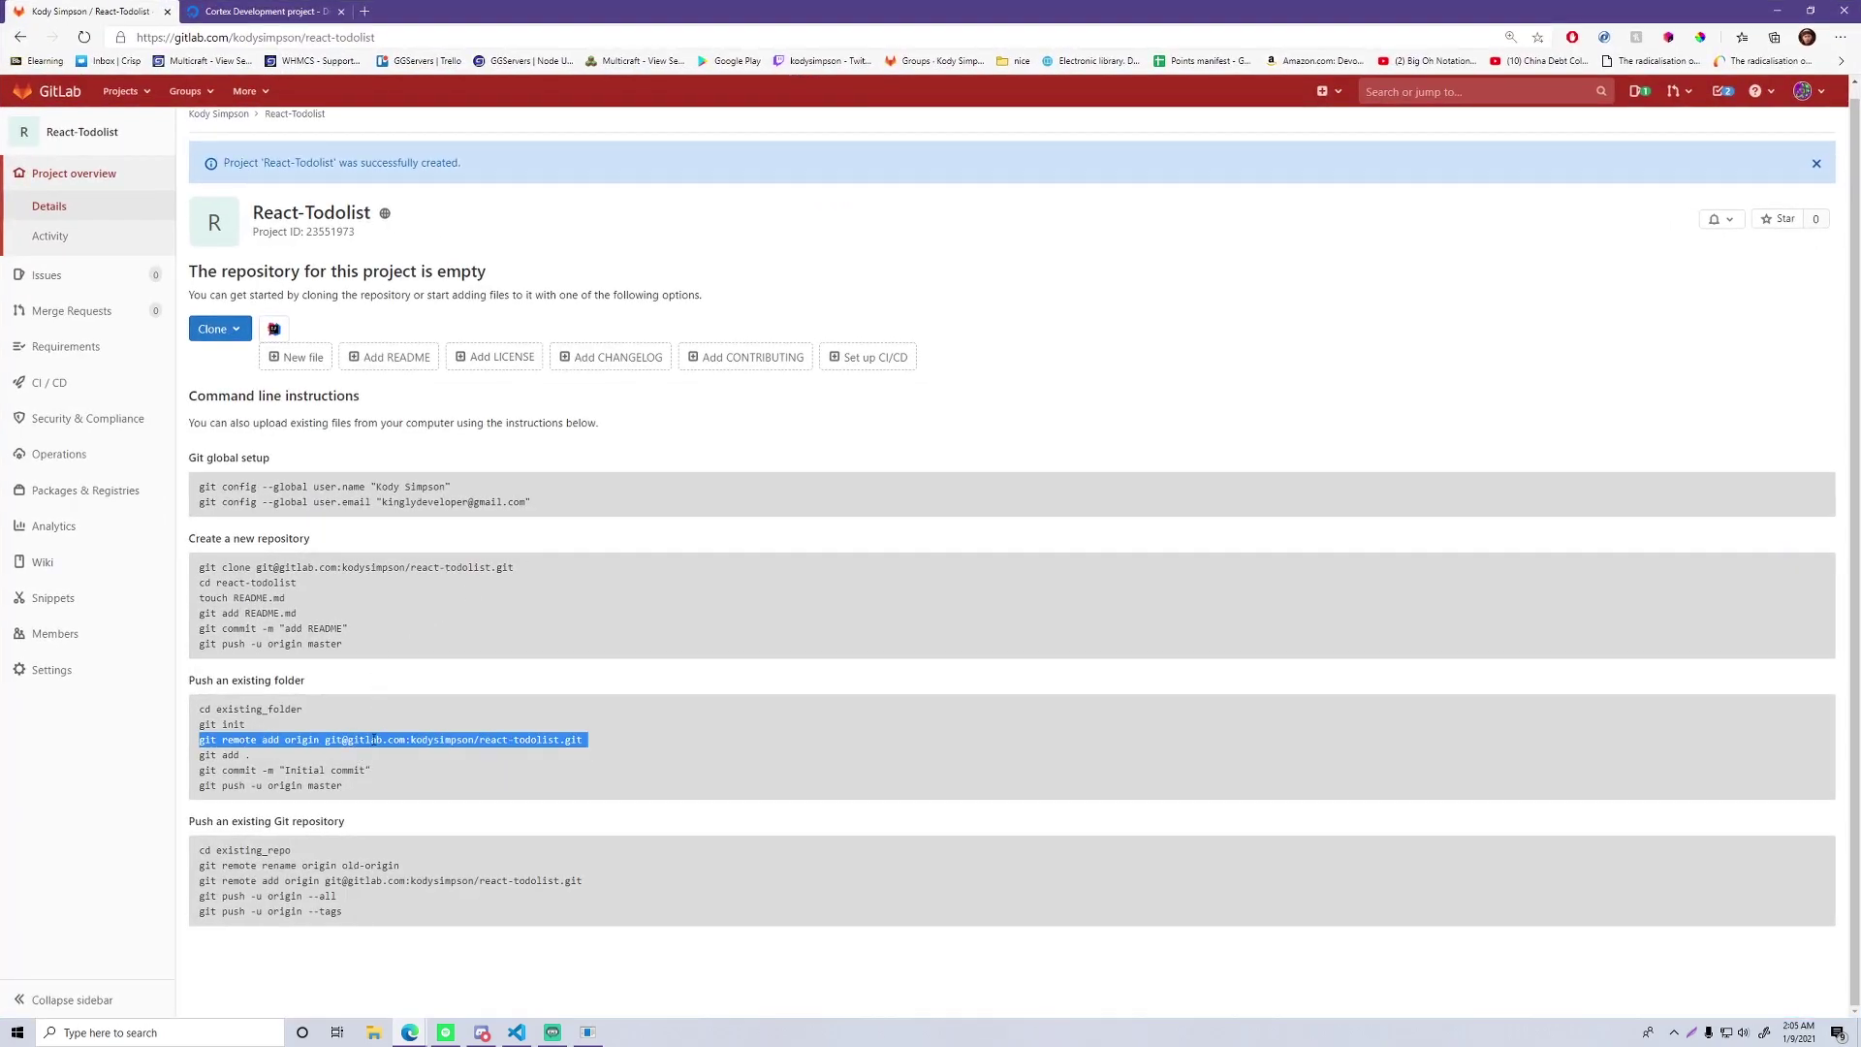
left_click_drag(328, 740, 593, 741)
left_click(426, 713)
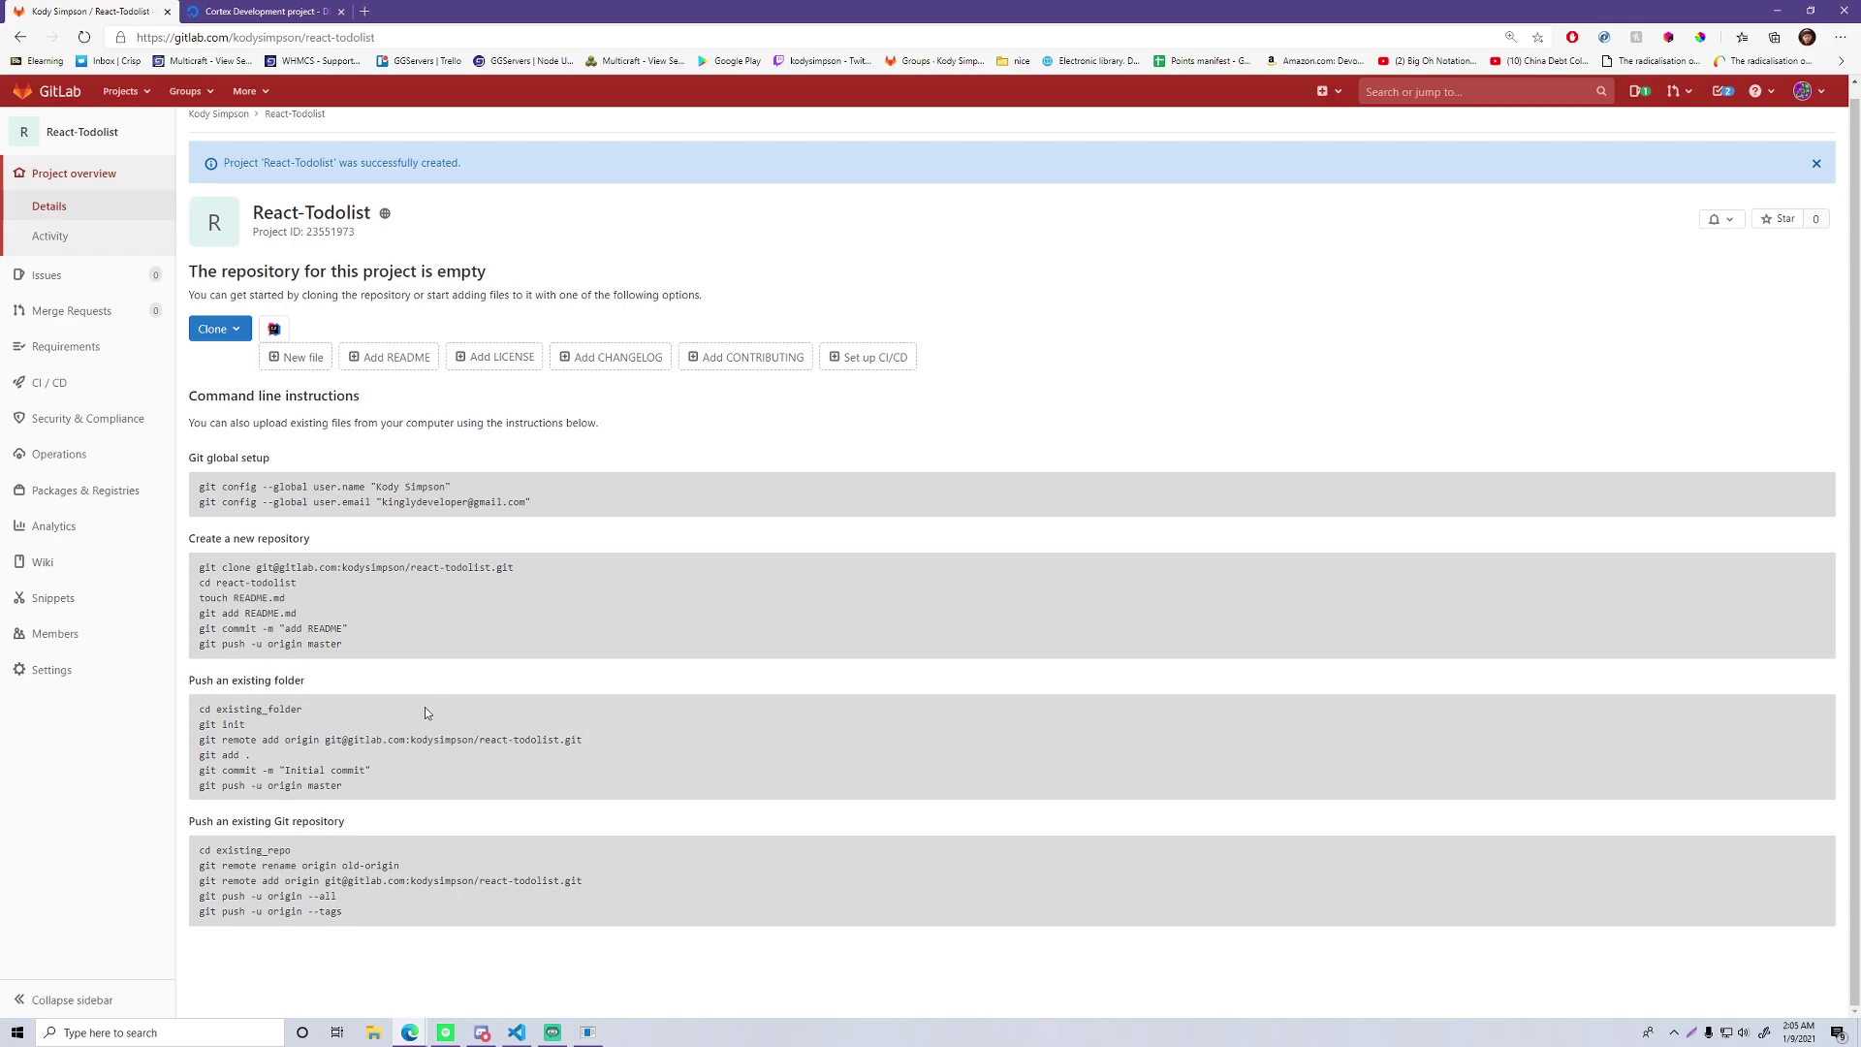
triple_click(340, 742)
key("ctrl+c")
left_click(711, 904)
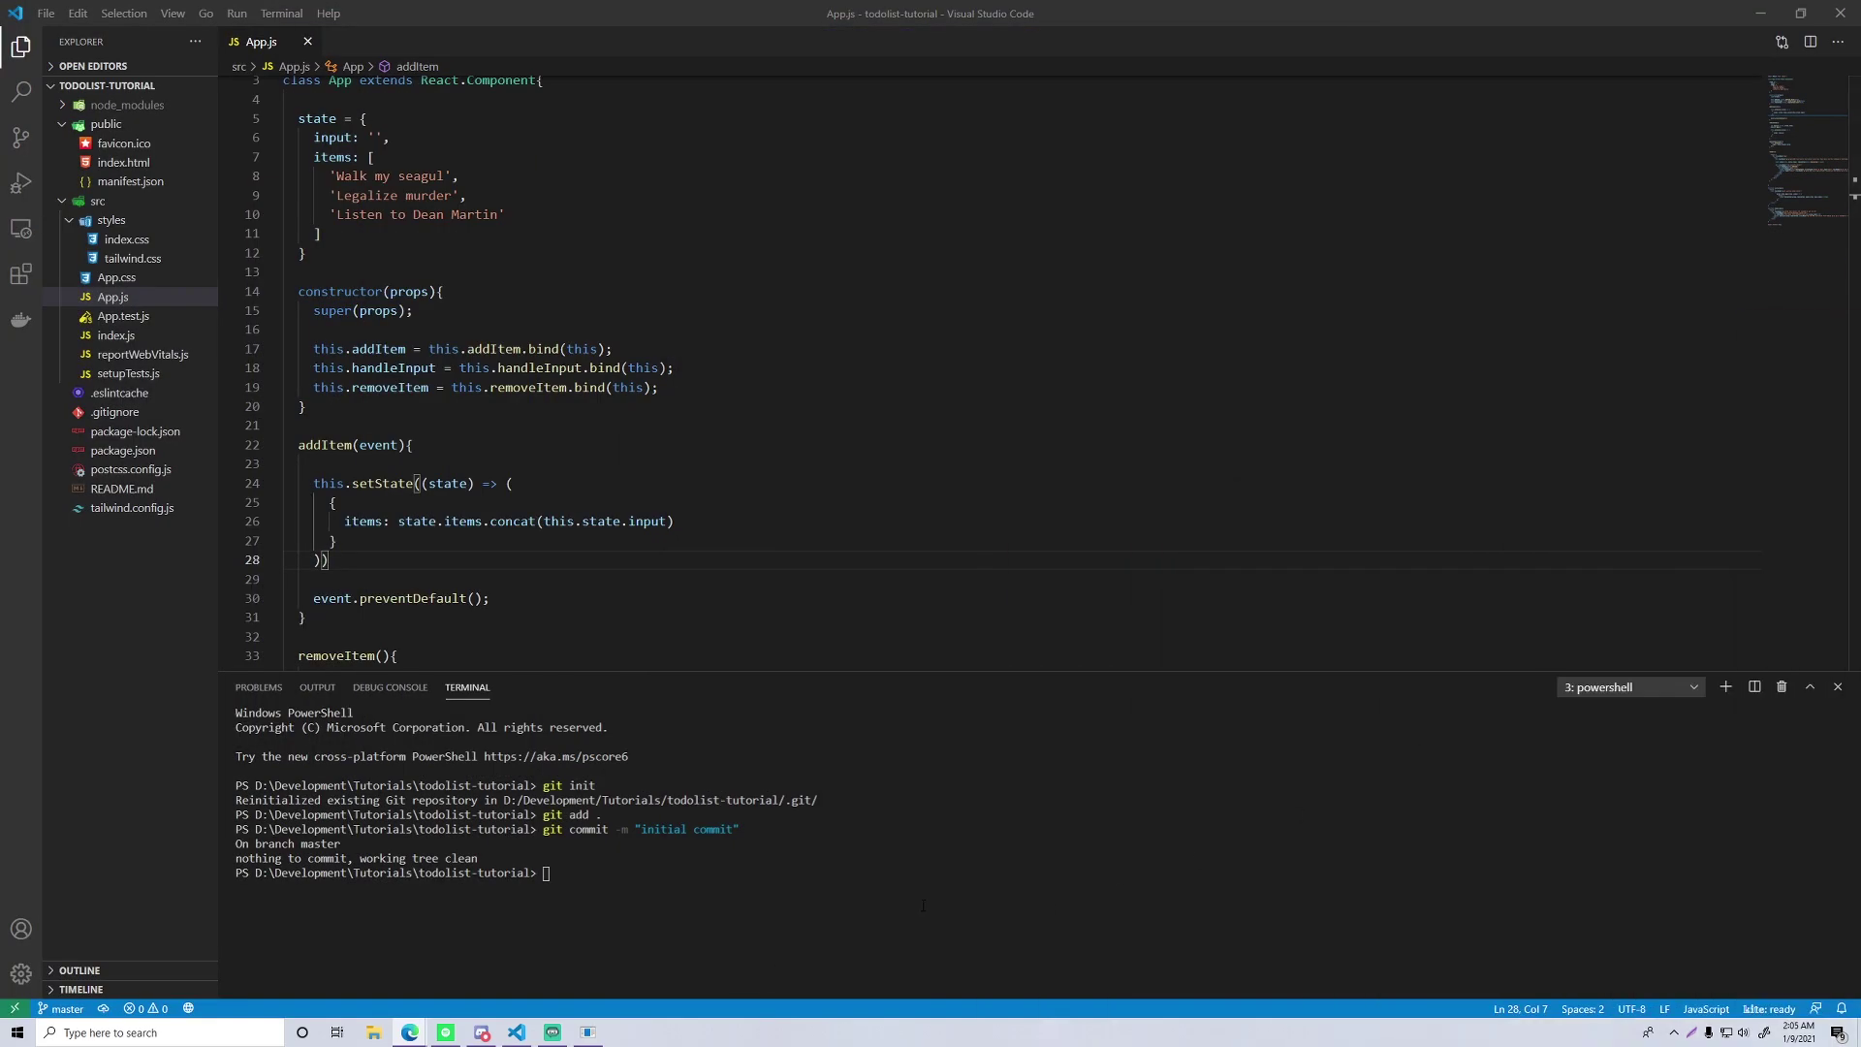
key("ctrl+v")
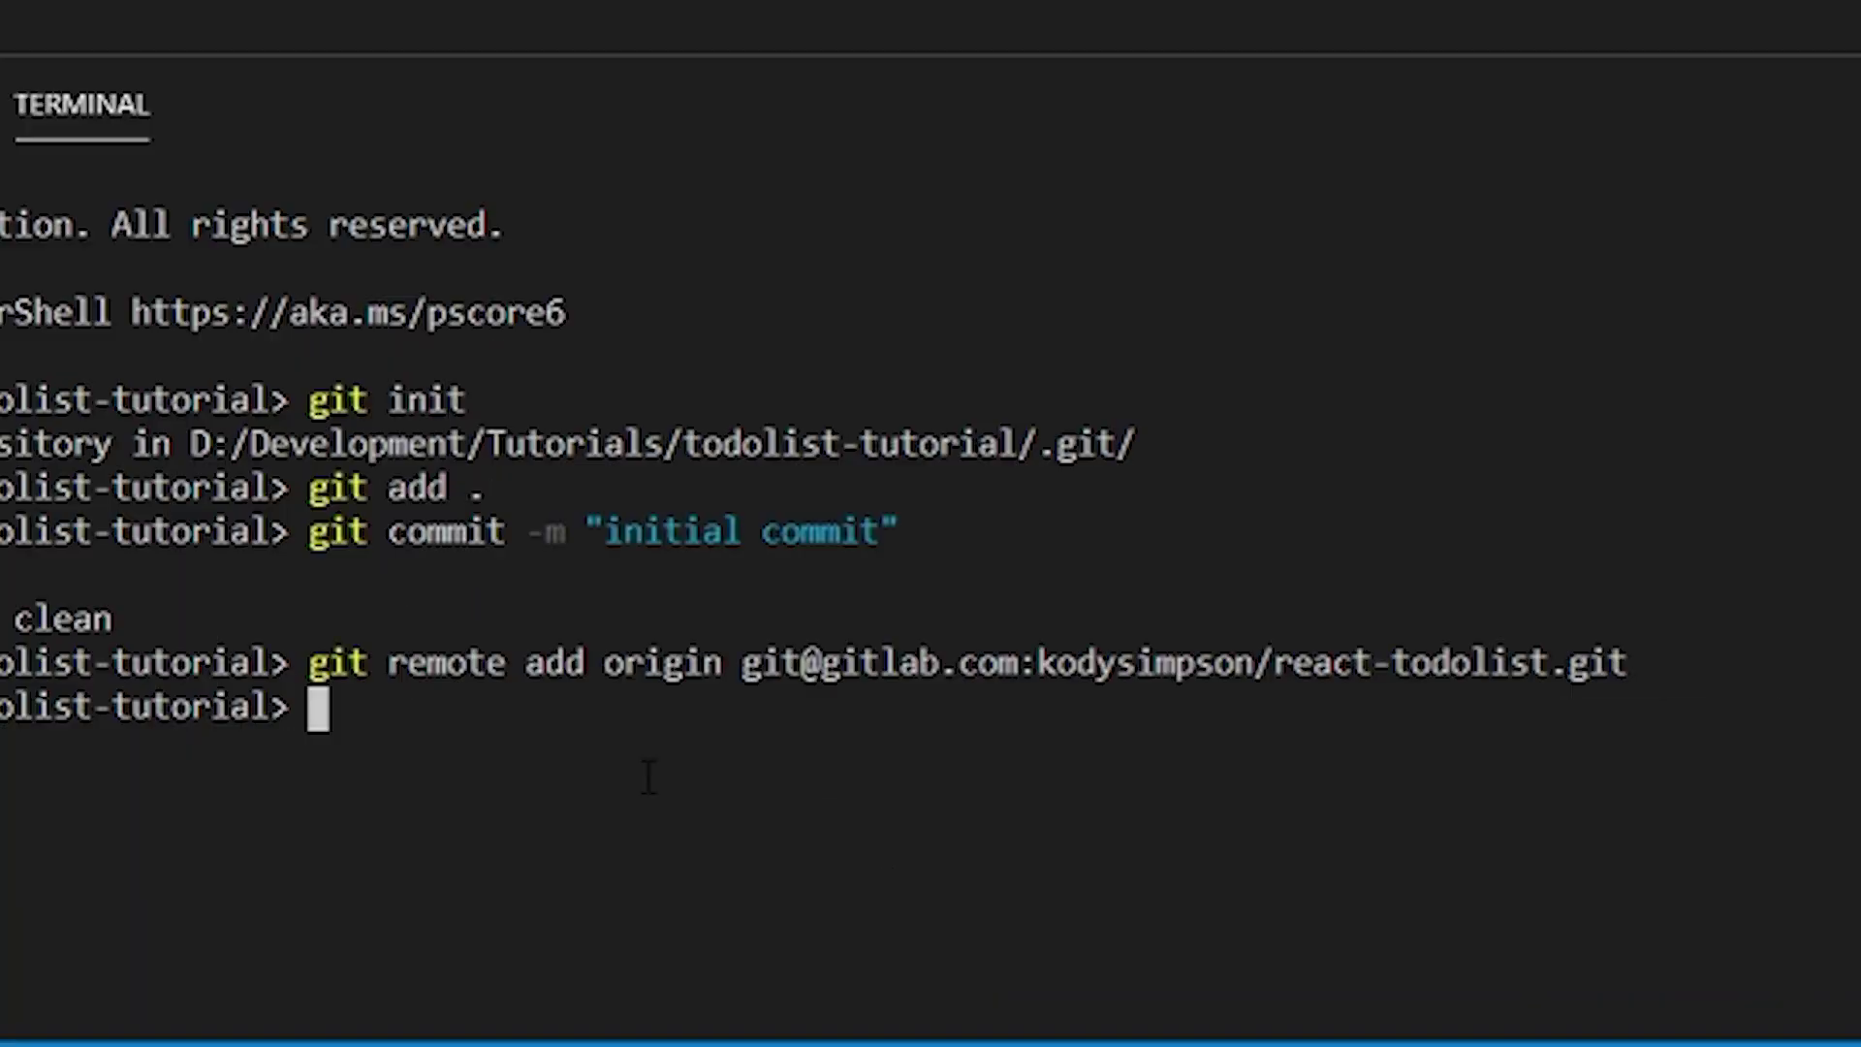
Push the local commits to GitLab with git push origin master
type("git push orig")
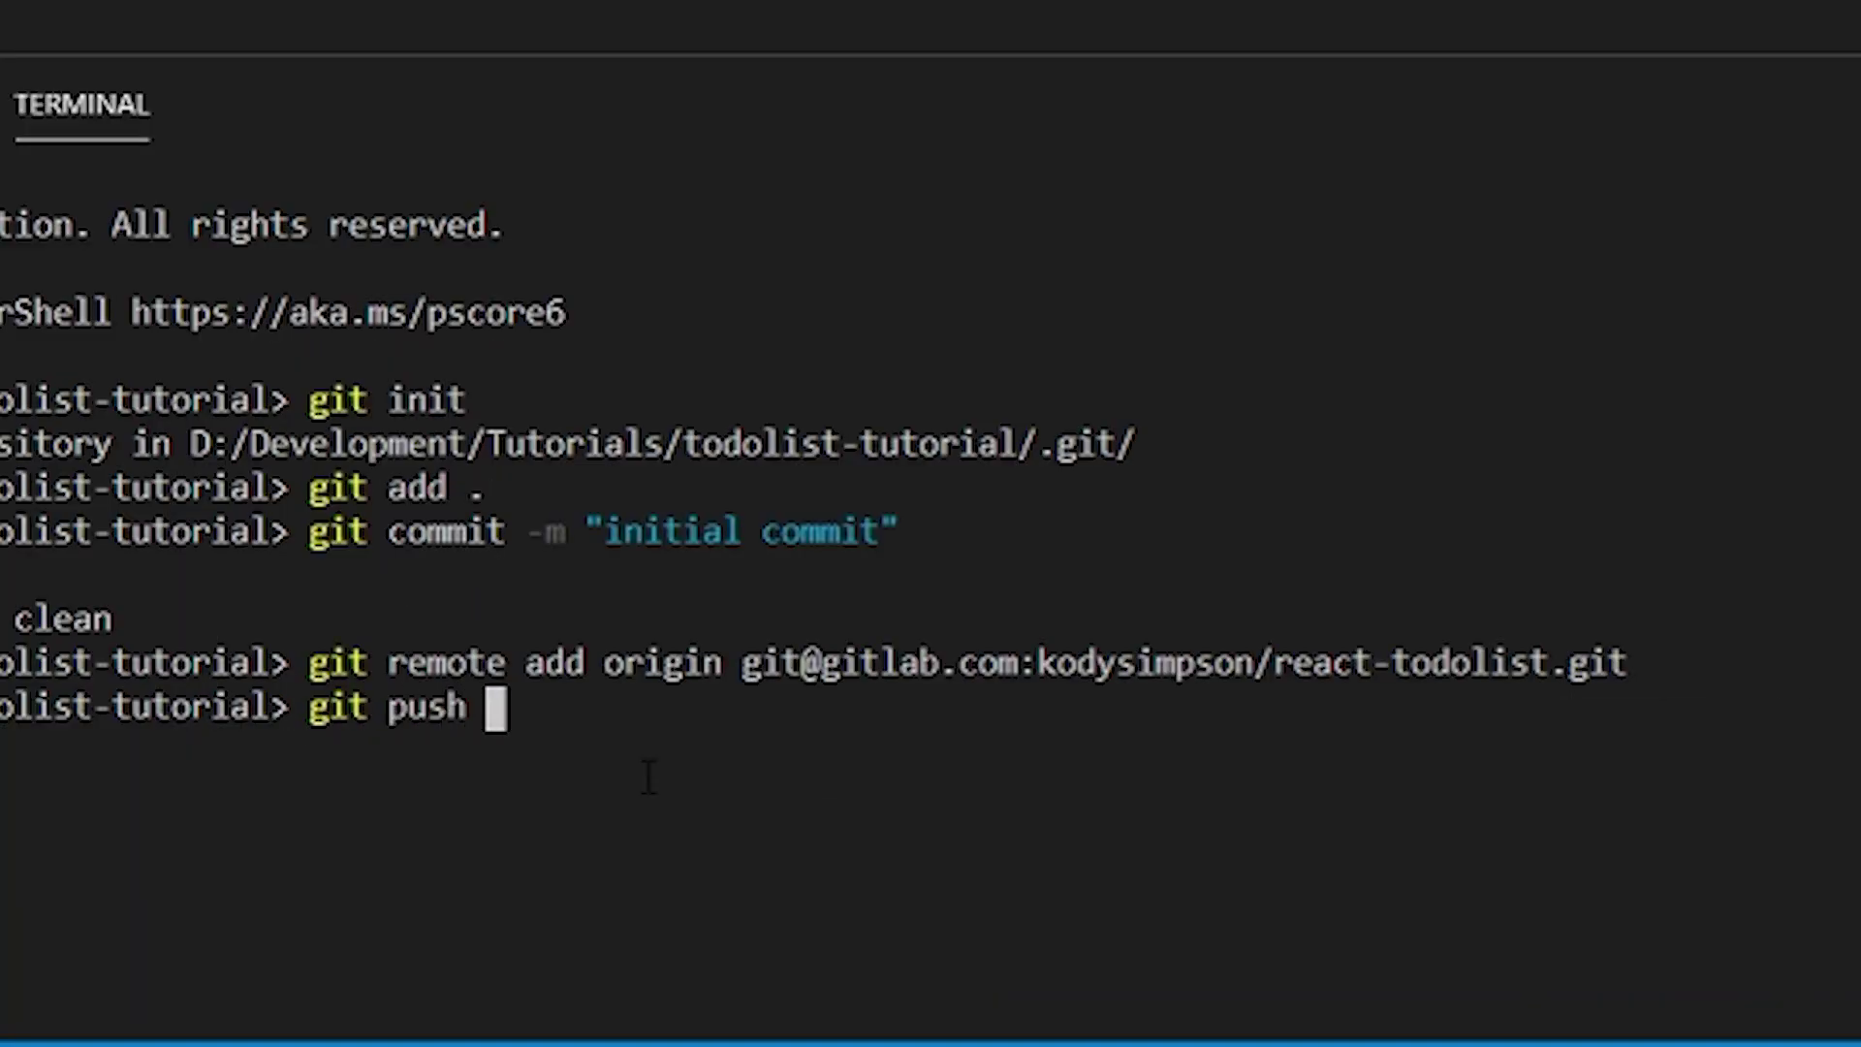
type("in master")
key("Return")
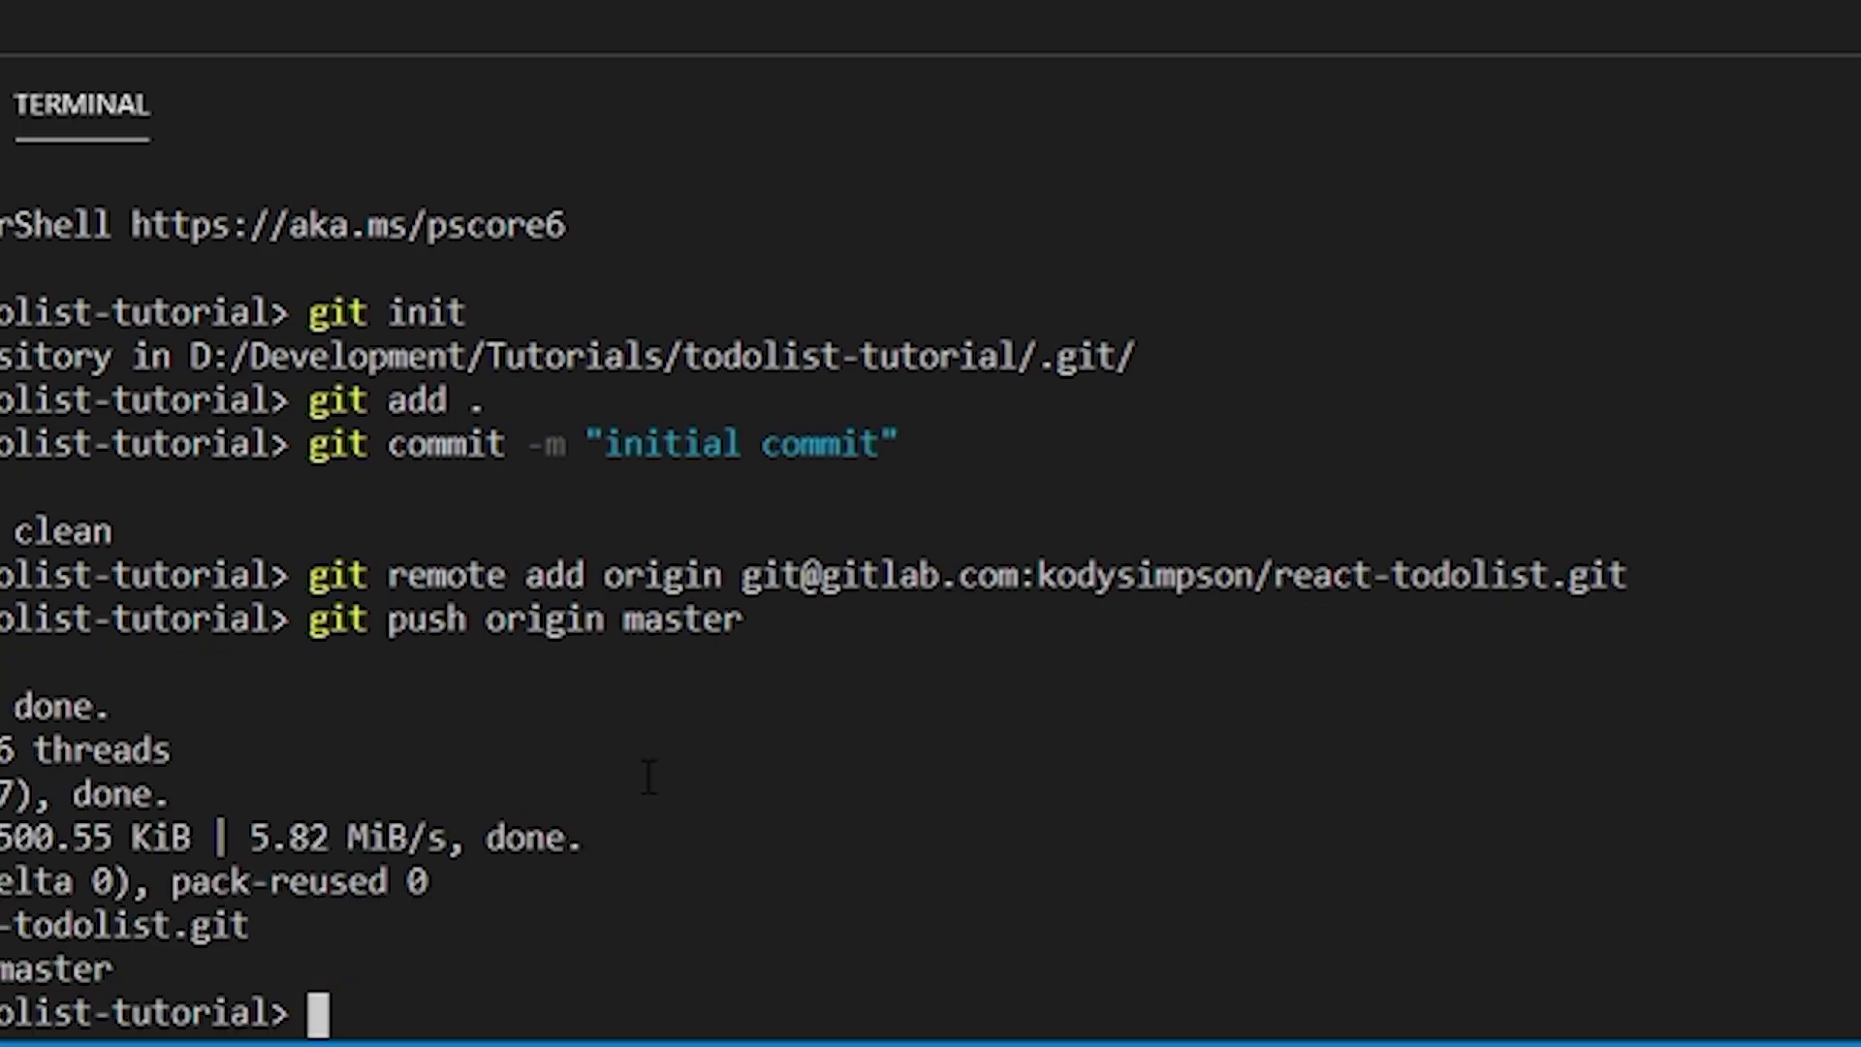
Switch to the browser, reload the React-Todolist project page and check the repository's file list
key("alt+Tab")
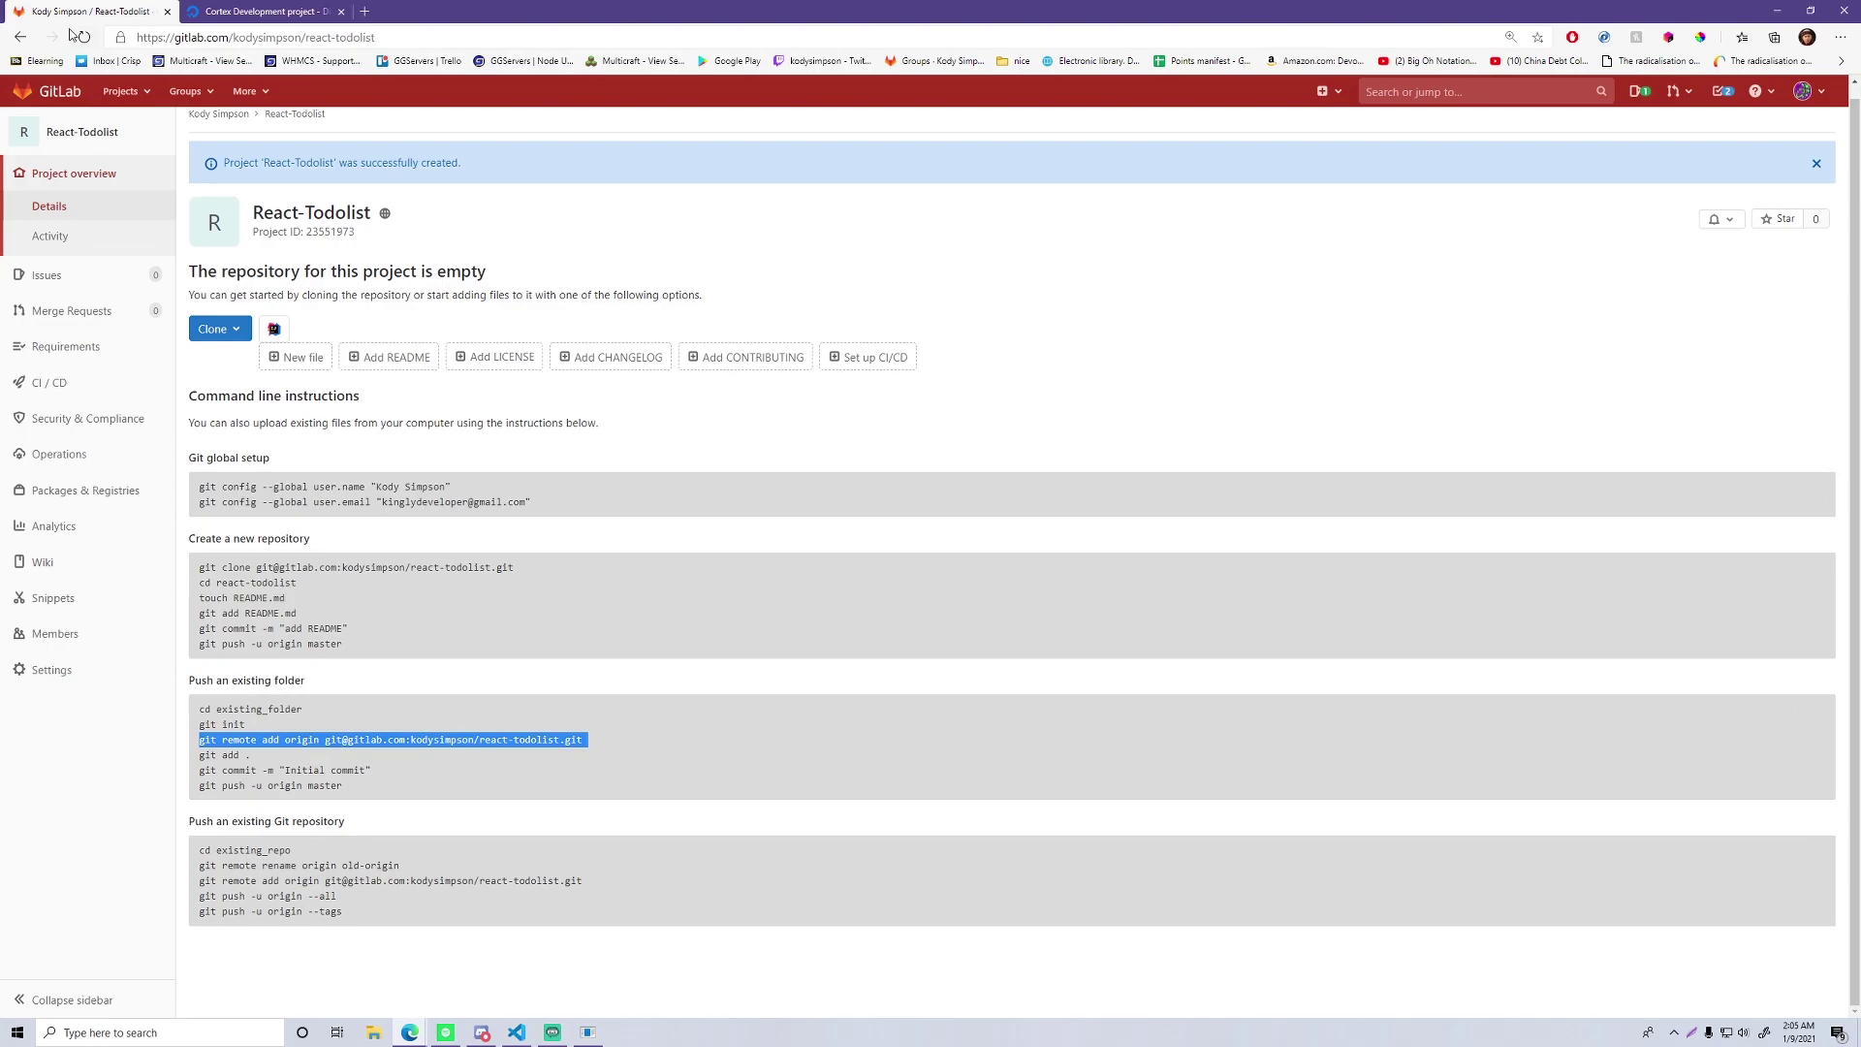
left_click(84, 37)
scroll(359, 498, "down", 4)
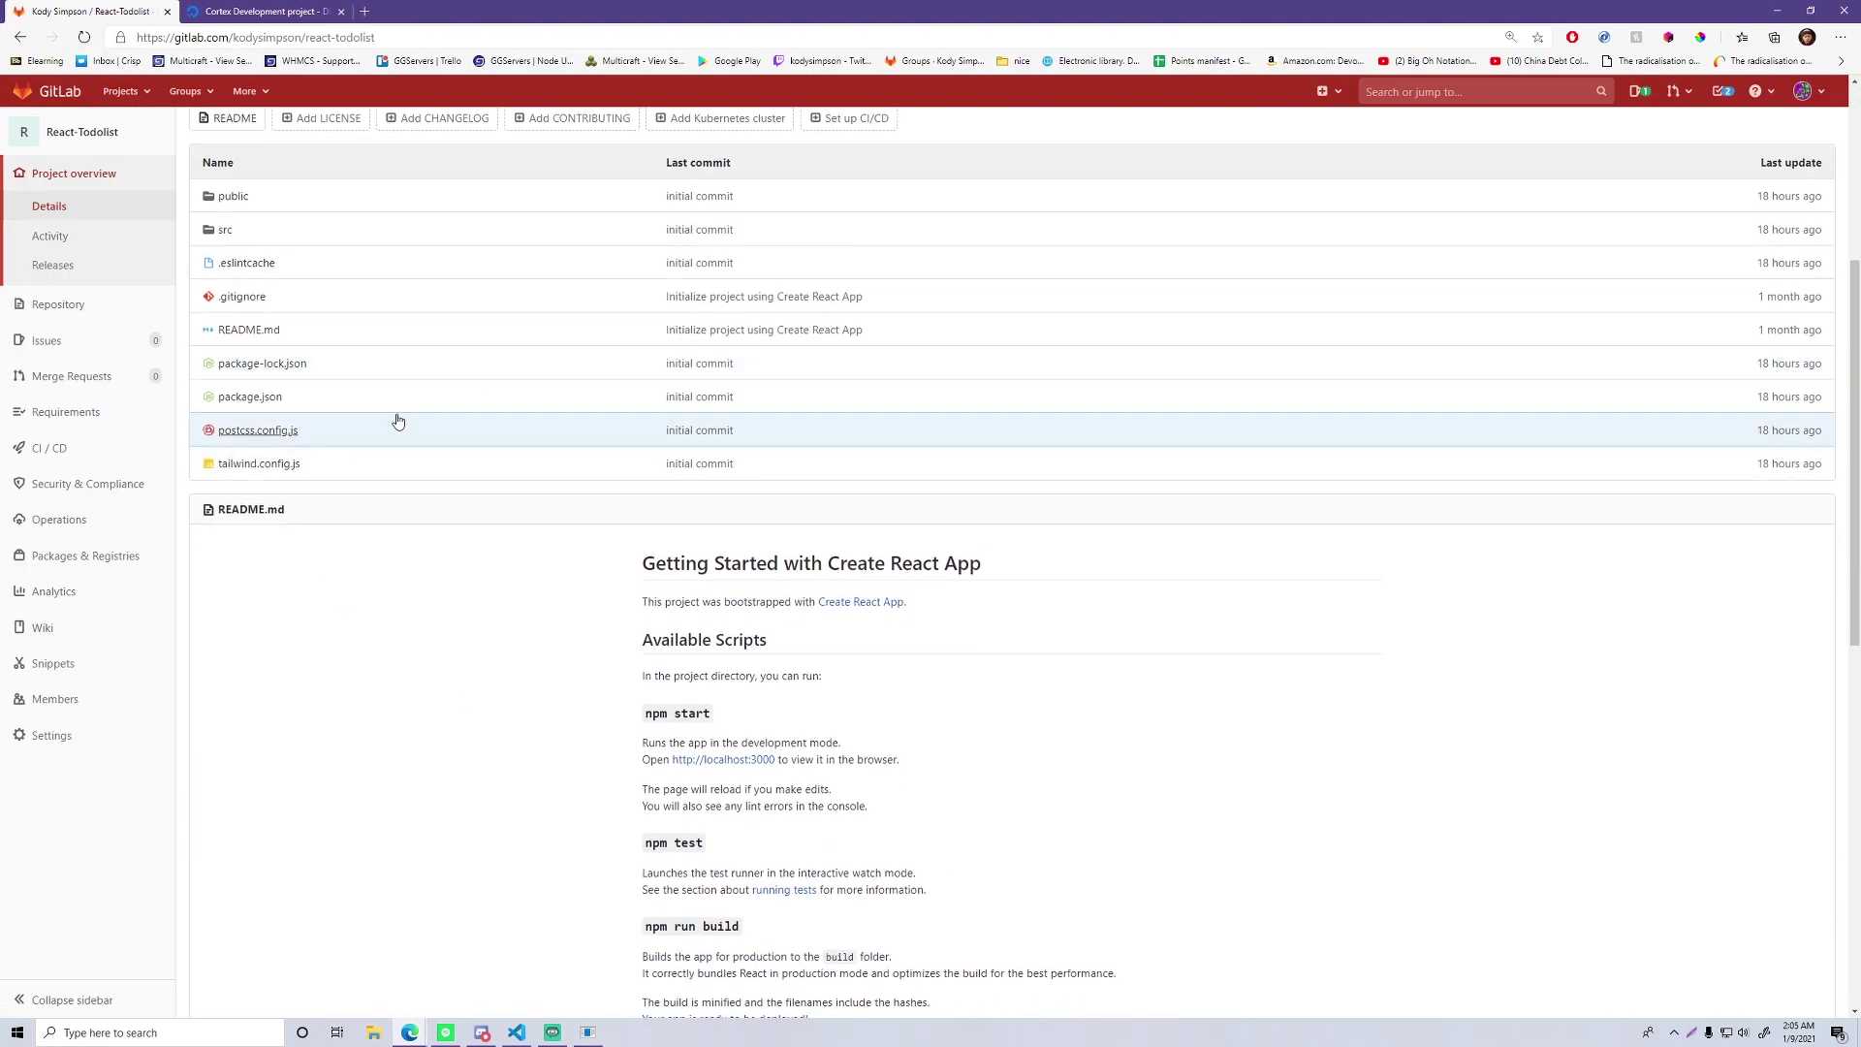
scroll(382, 456, "down", 8)
scroll(618, 578, "up", 5)
scroll(543, 454, "down", 3)
scroll(576, 441, "up", 3)
scroll(511, 366, "up", 3)
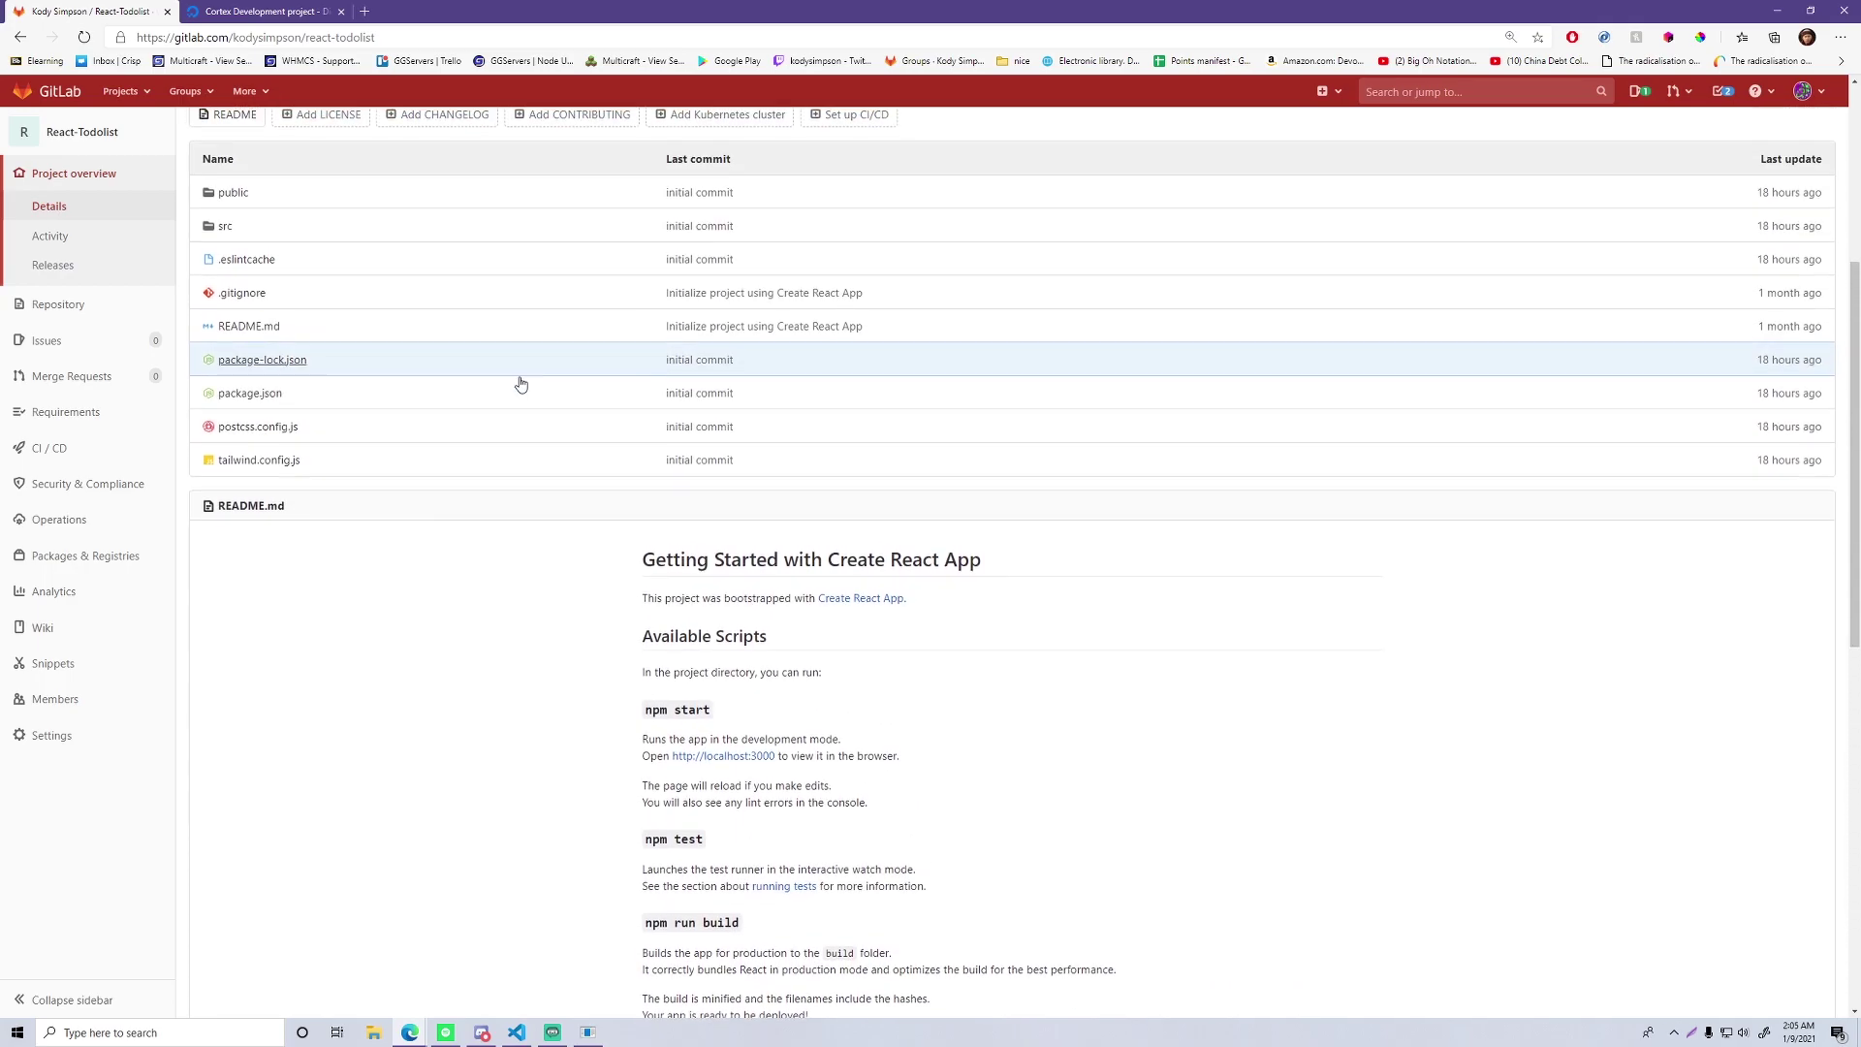
Read through the README's available scripts, especially the npm run build section
scroll(543, 484, "down", 3)
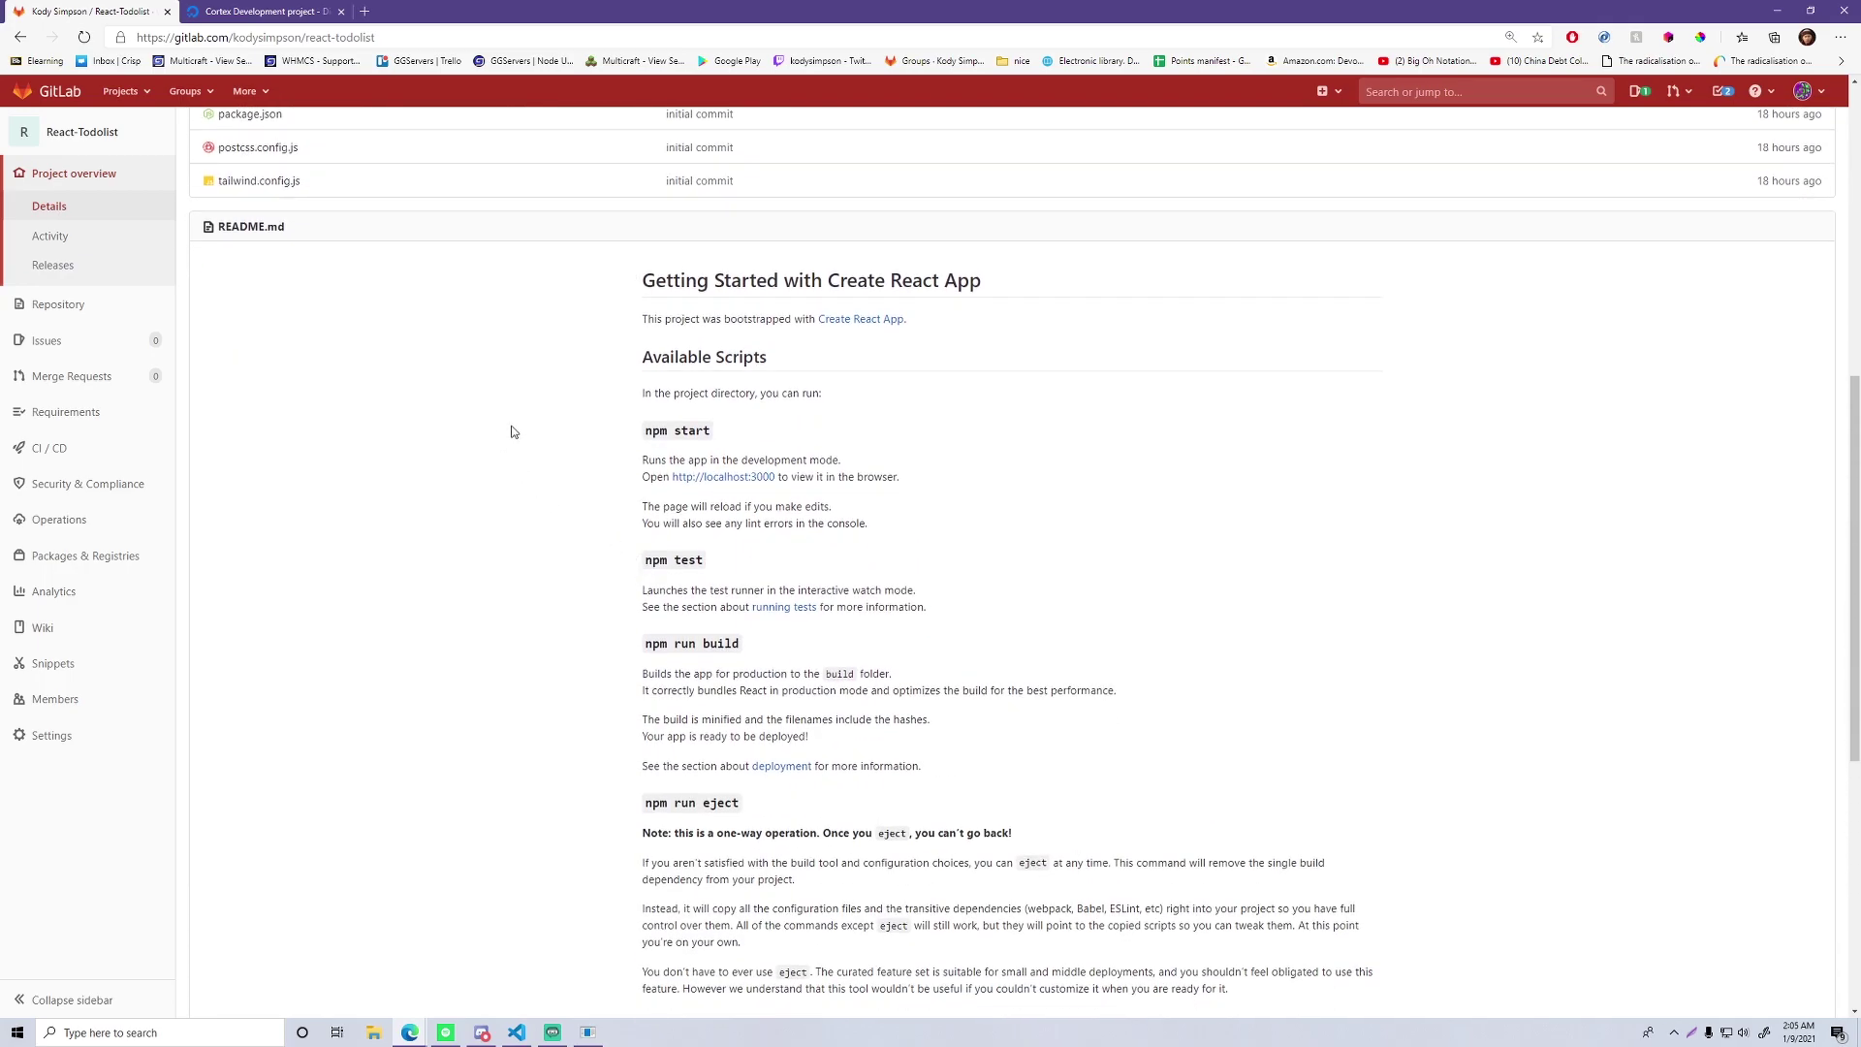
scroll(543, 417, "down", 6)
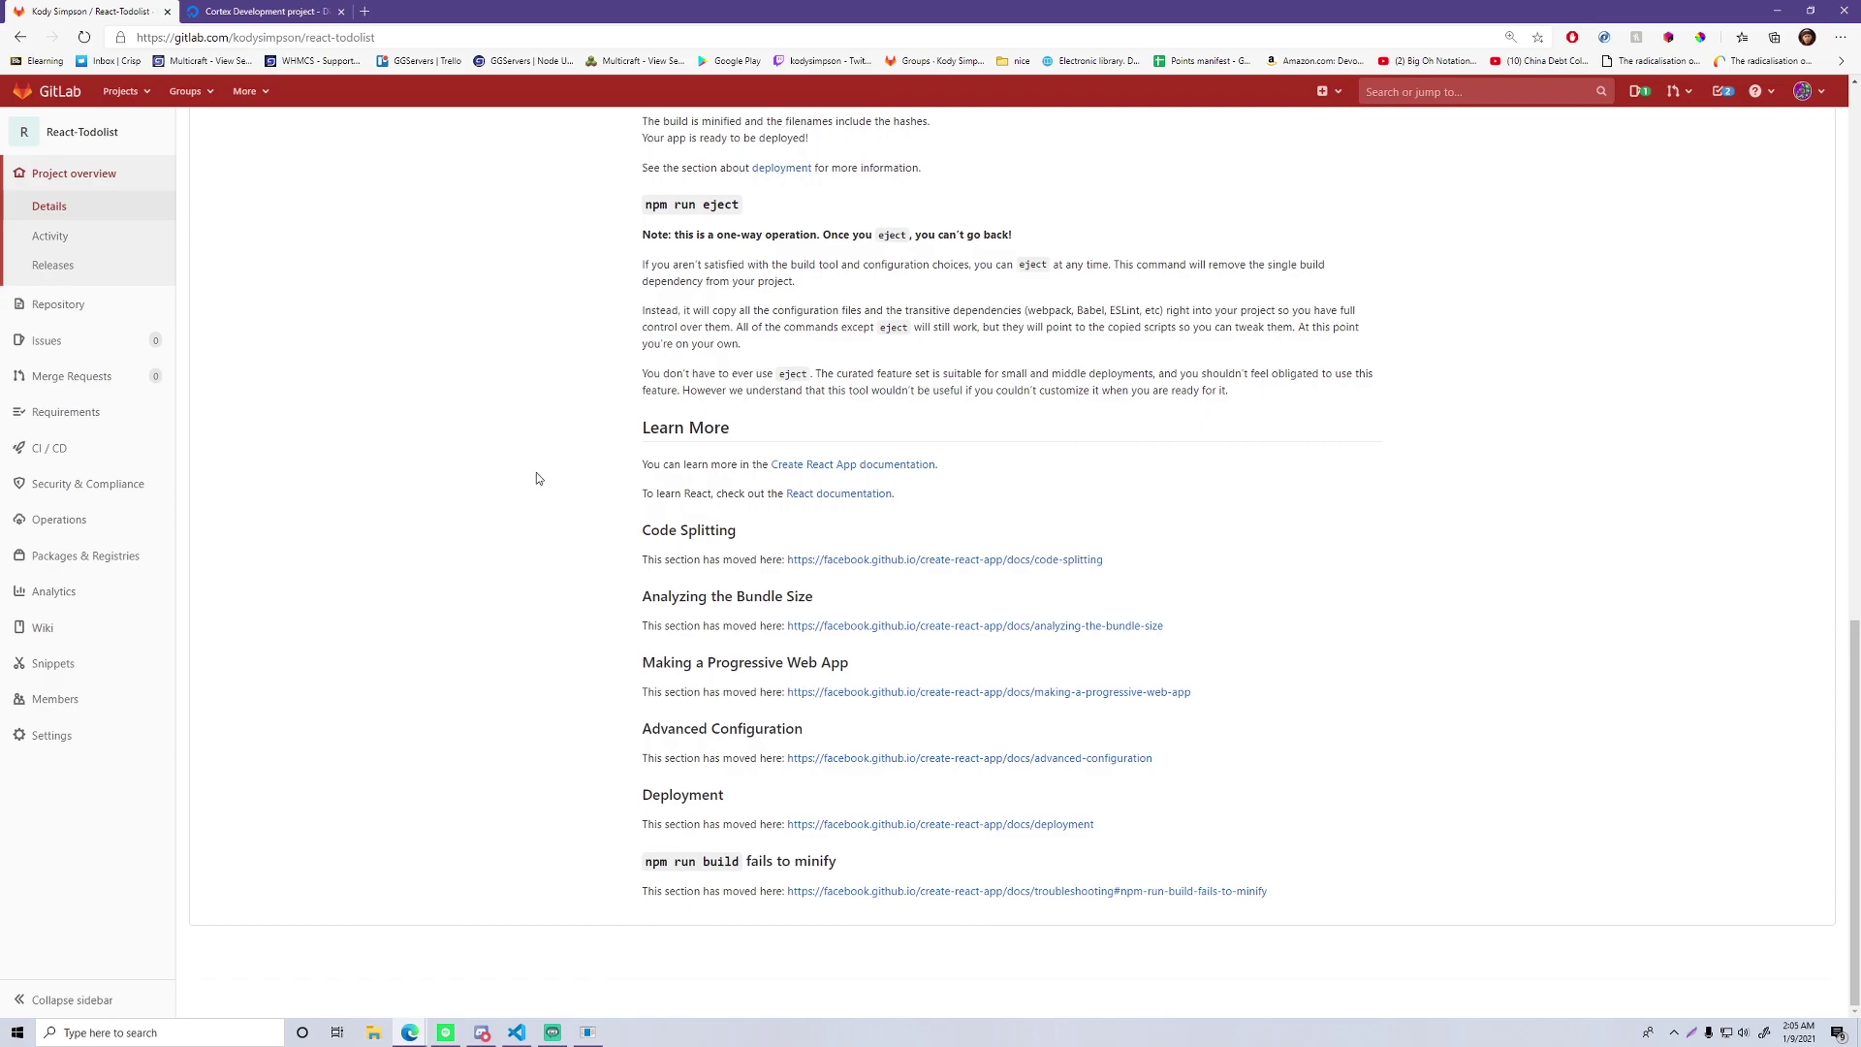
scroll(548, 436, "up", 8)
scroll(714, 454, "down", 3)
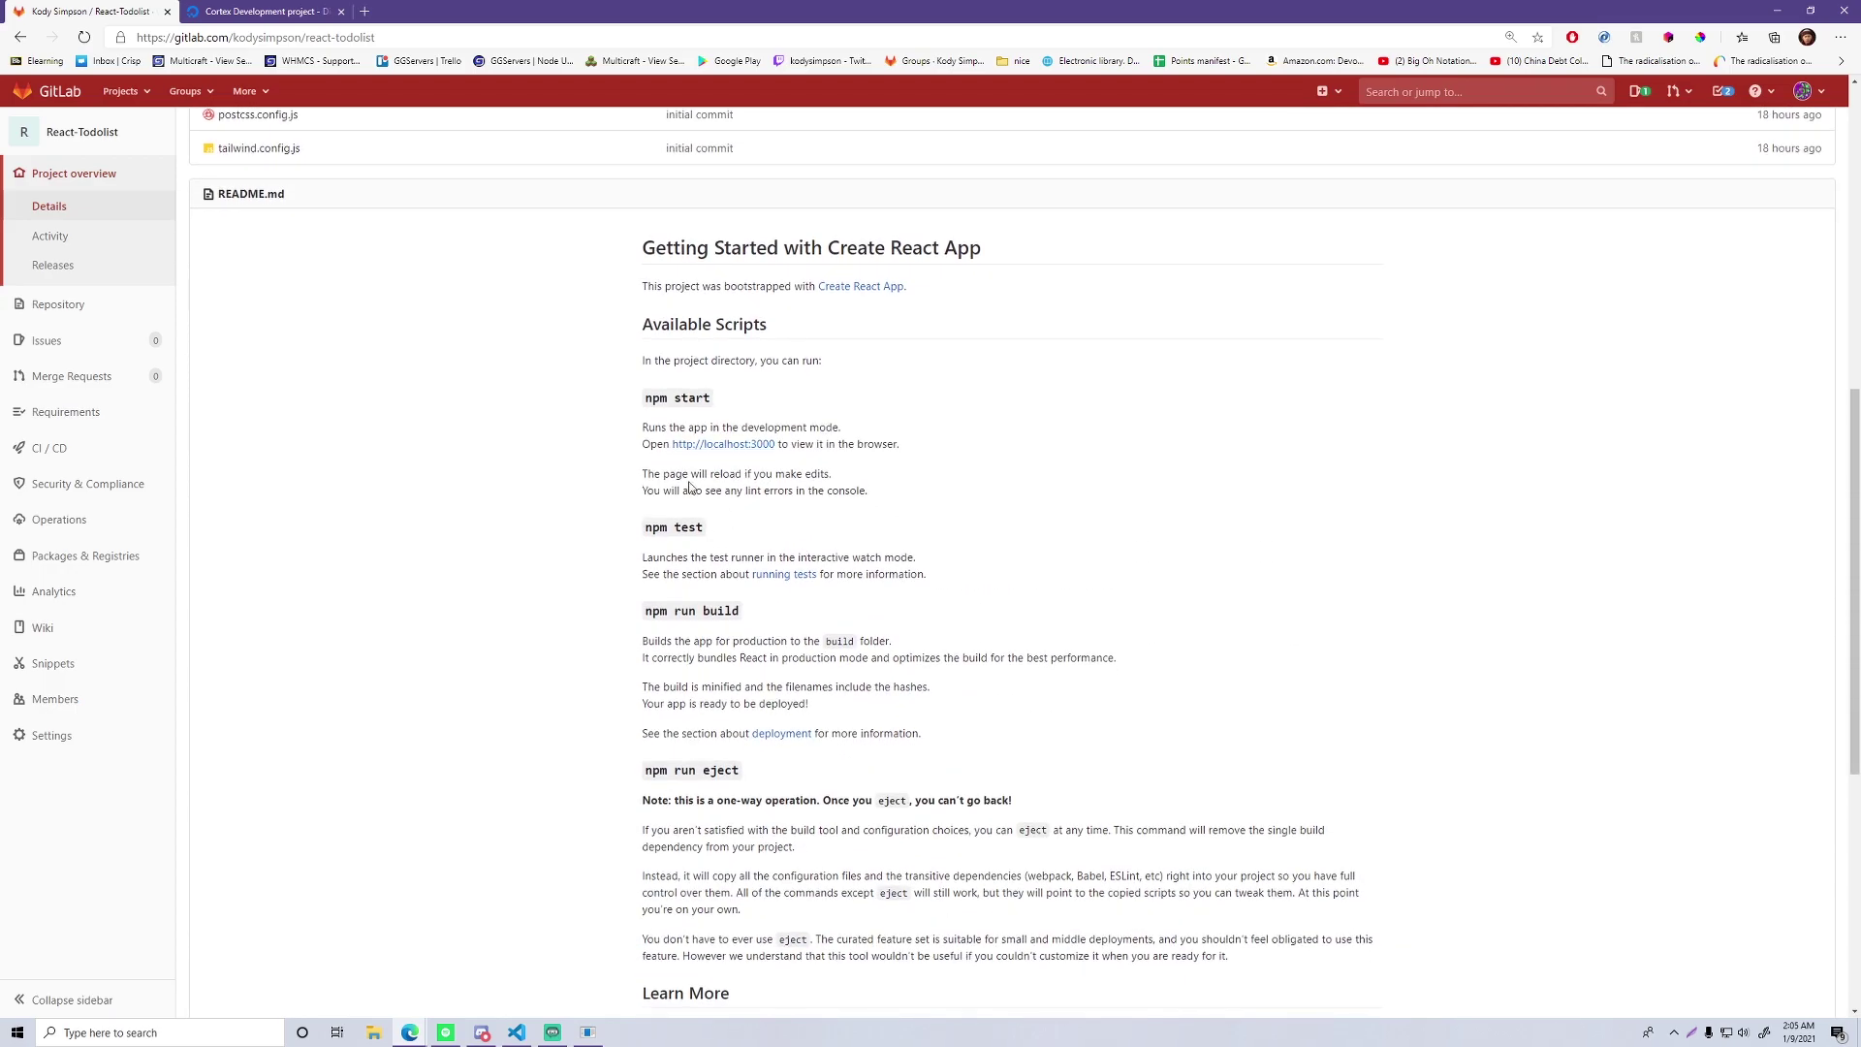
scroll(705, 458, "down", 3)
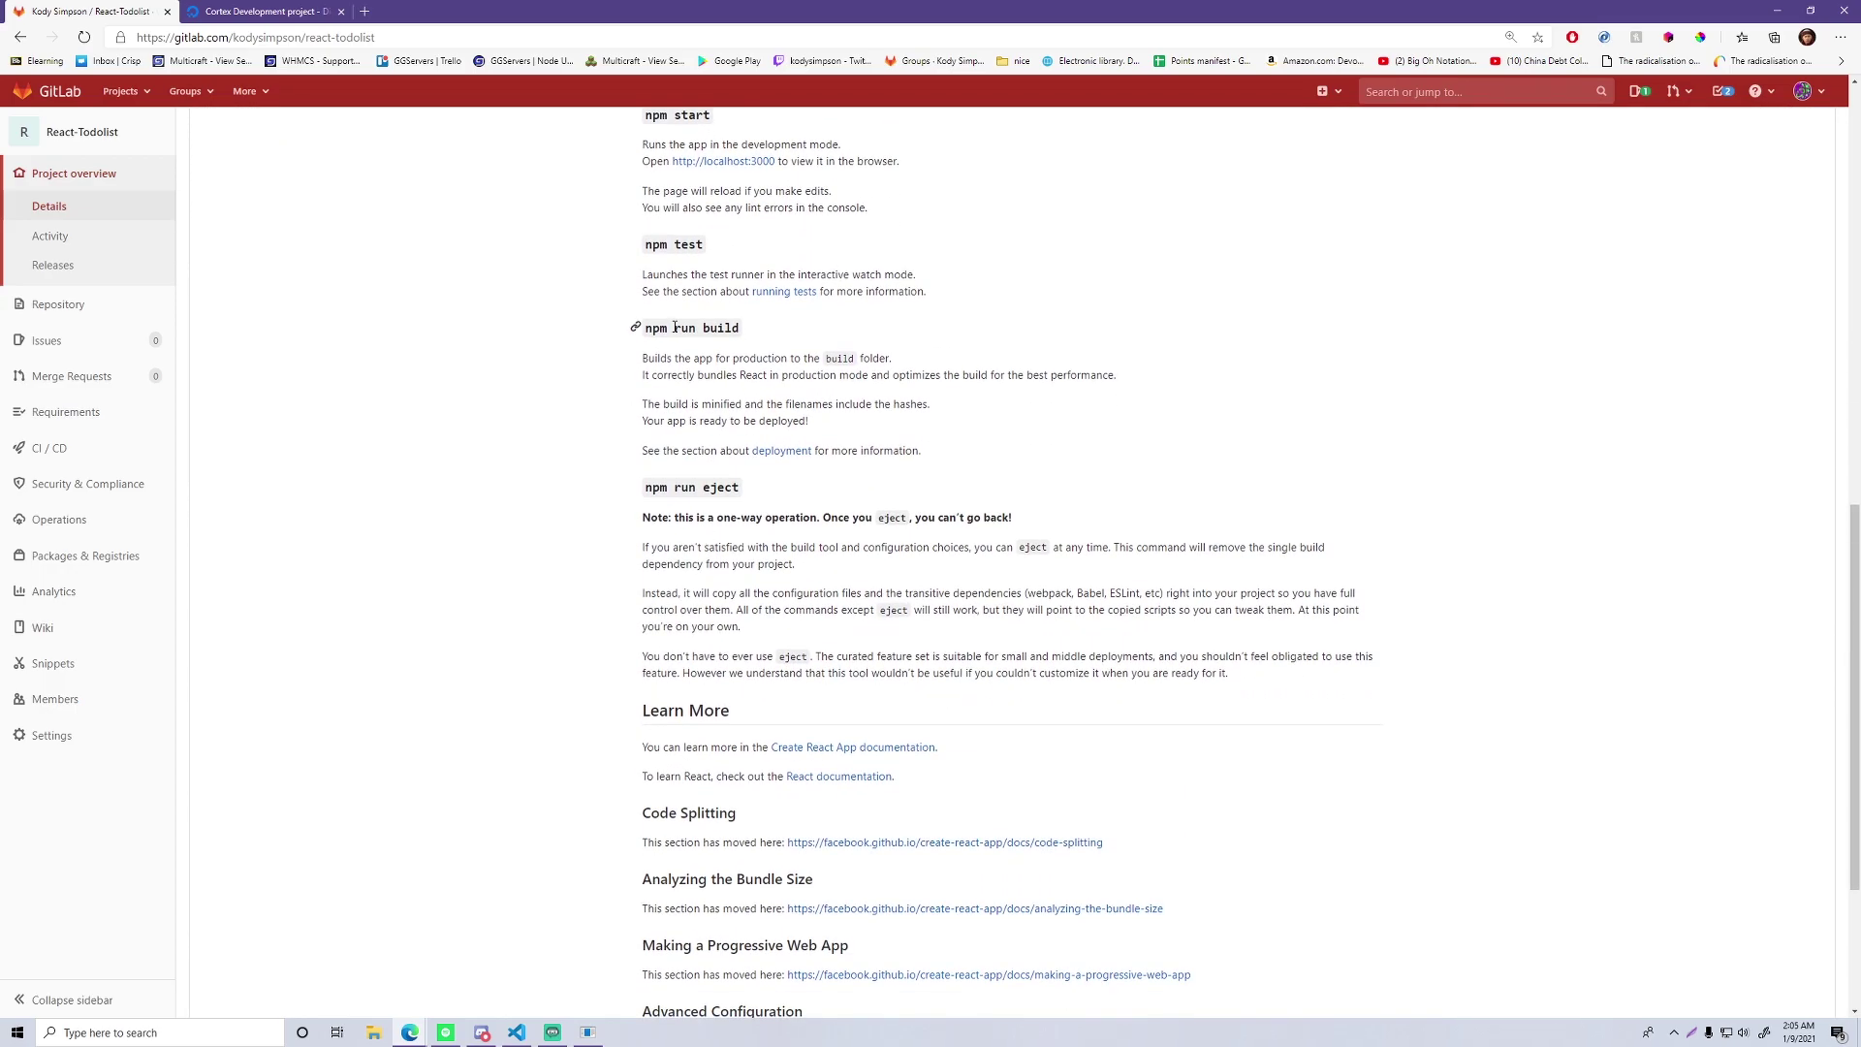
triple_click(674, 328)
left_click(491, 482)
scroll(524, 505, "down", 3)
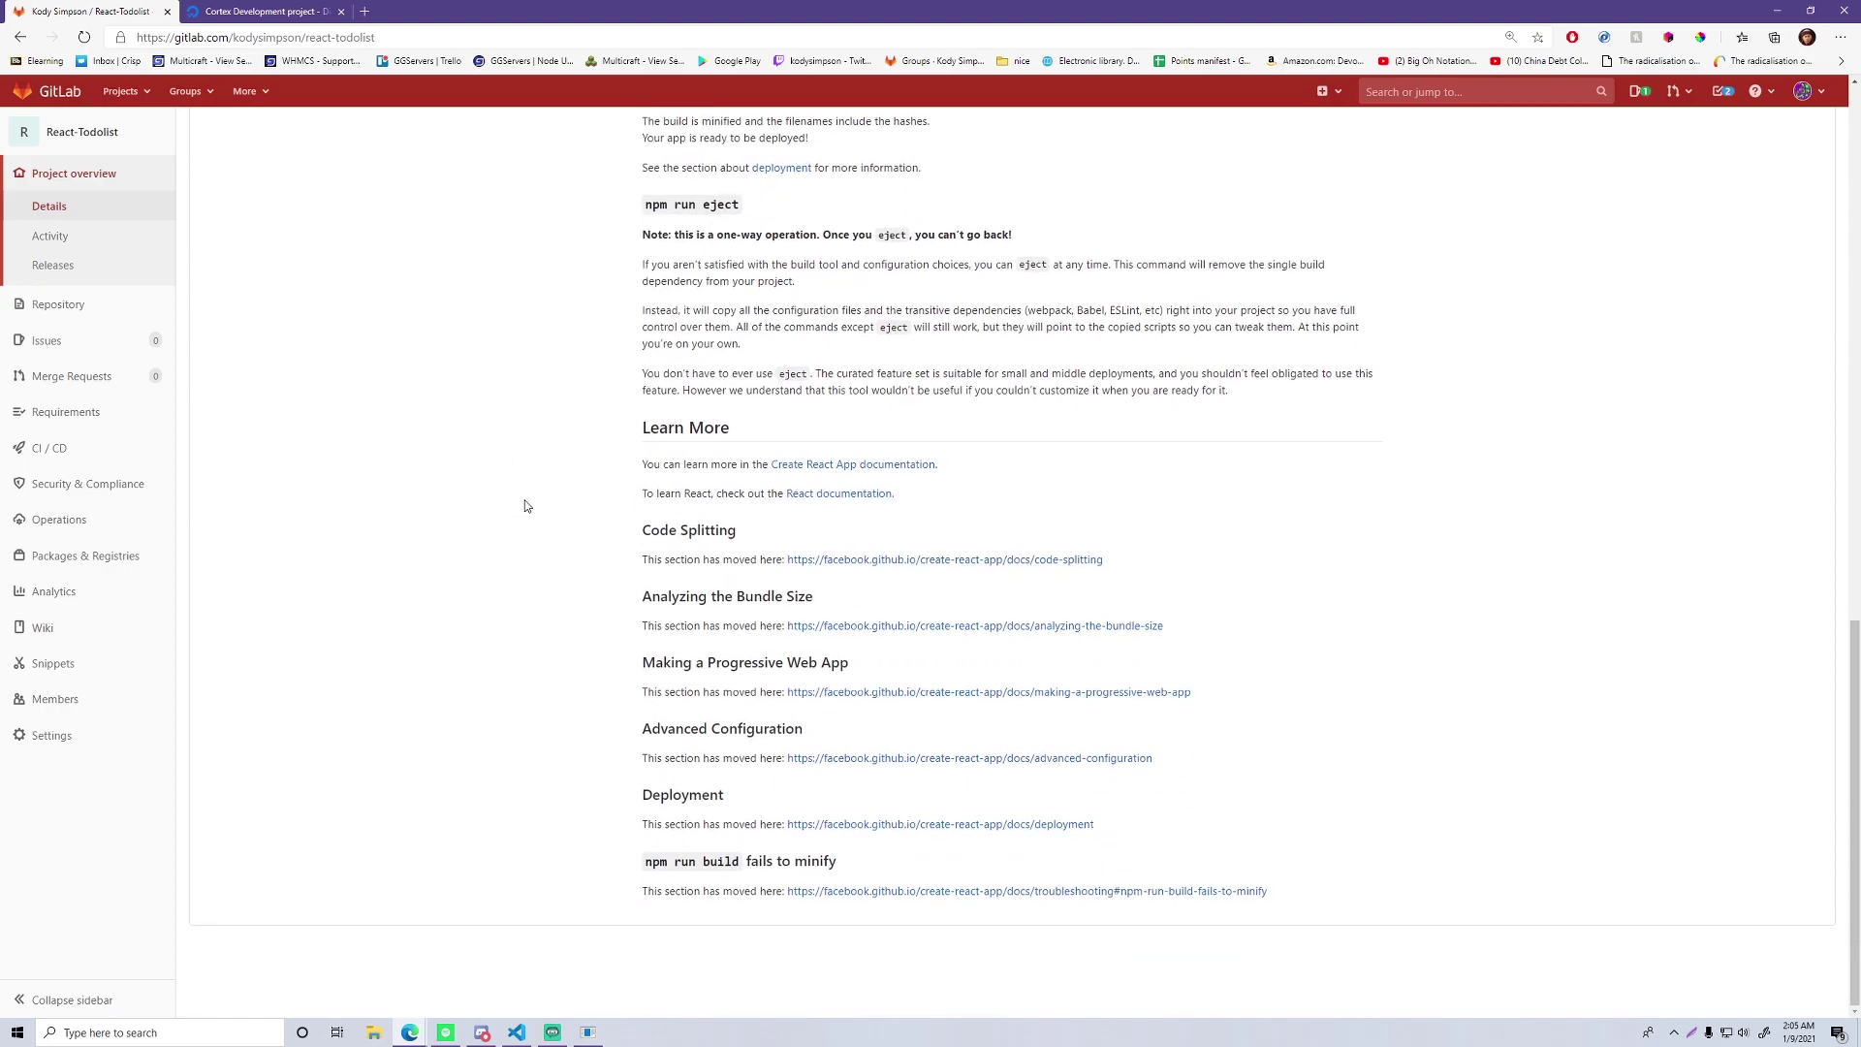
Switch from the GitLab README to the DigitalOcean project page, open Apps and start creating a new app
scroll(525, 505, "up", 13)
scroll(582, 654, "down", 7)
scroll(666, 656, "up", 7)
key("ctrl+Tab")
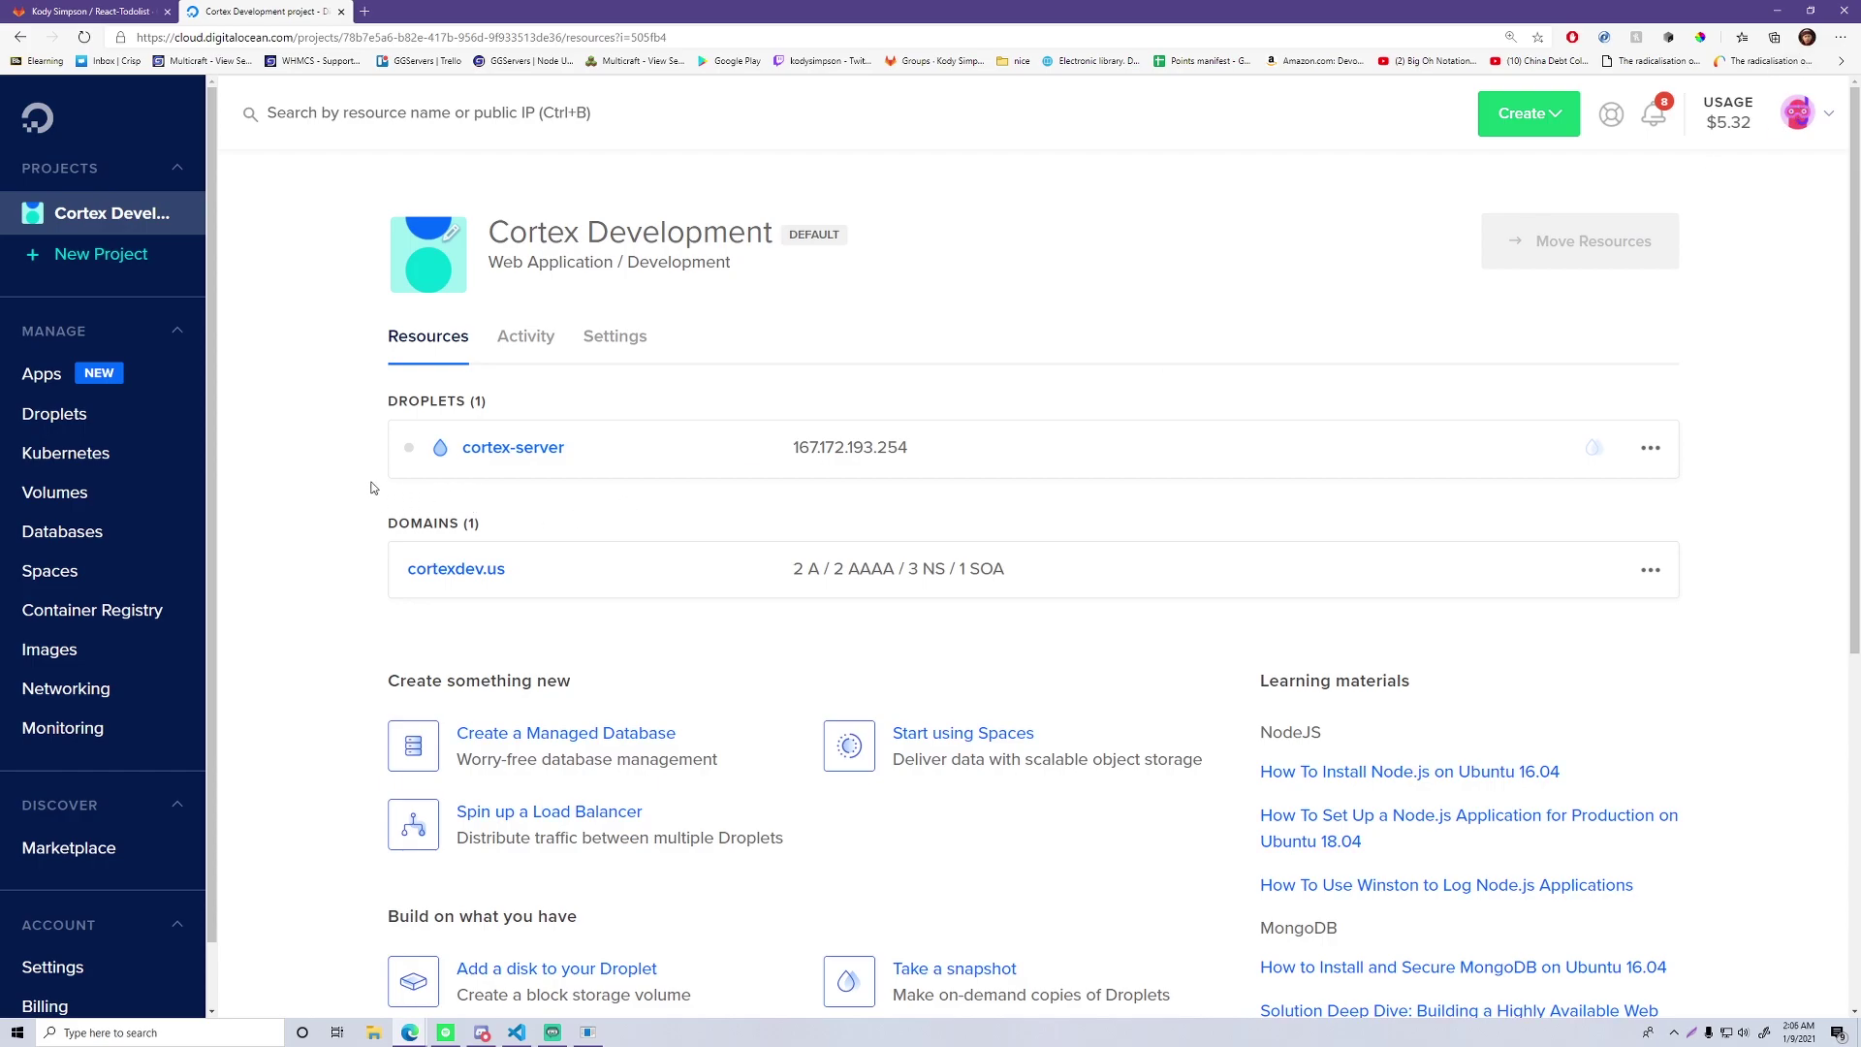
left_click(53, 385)
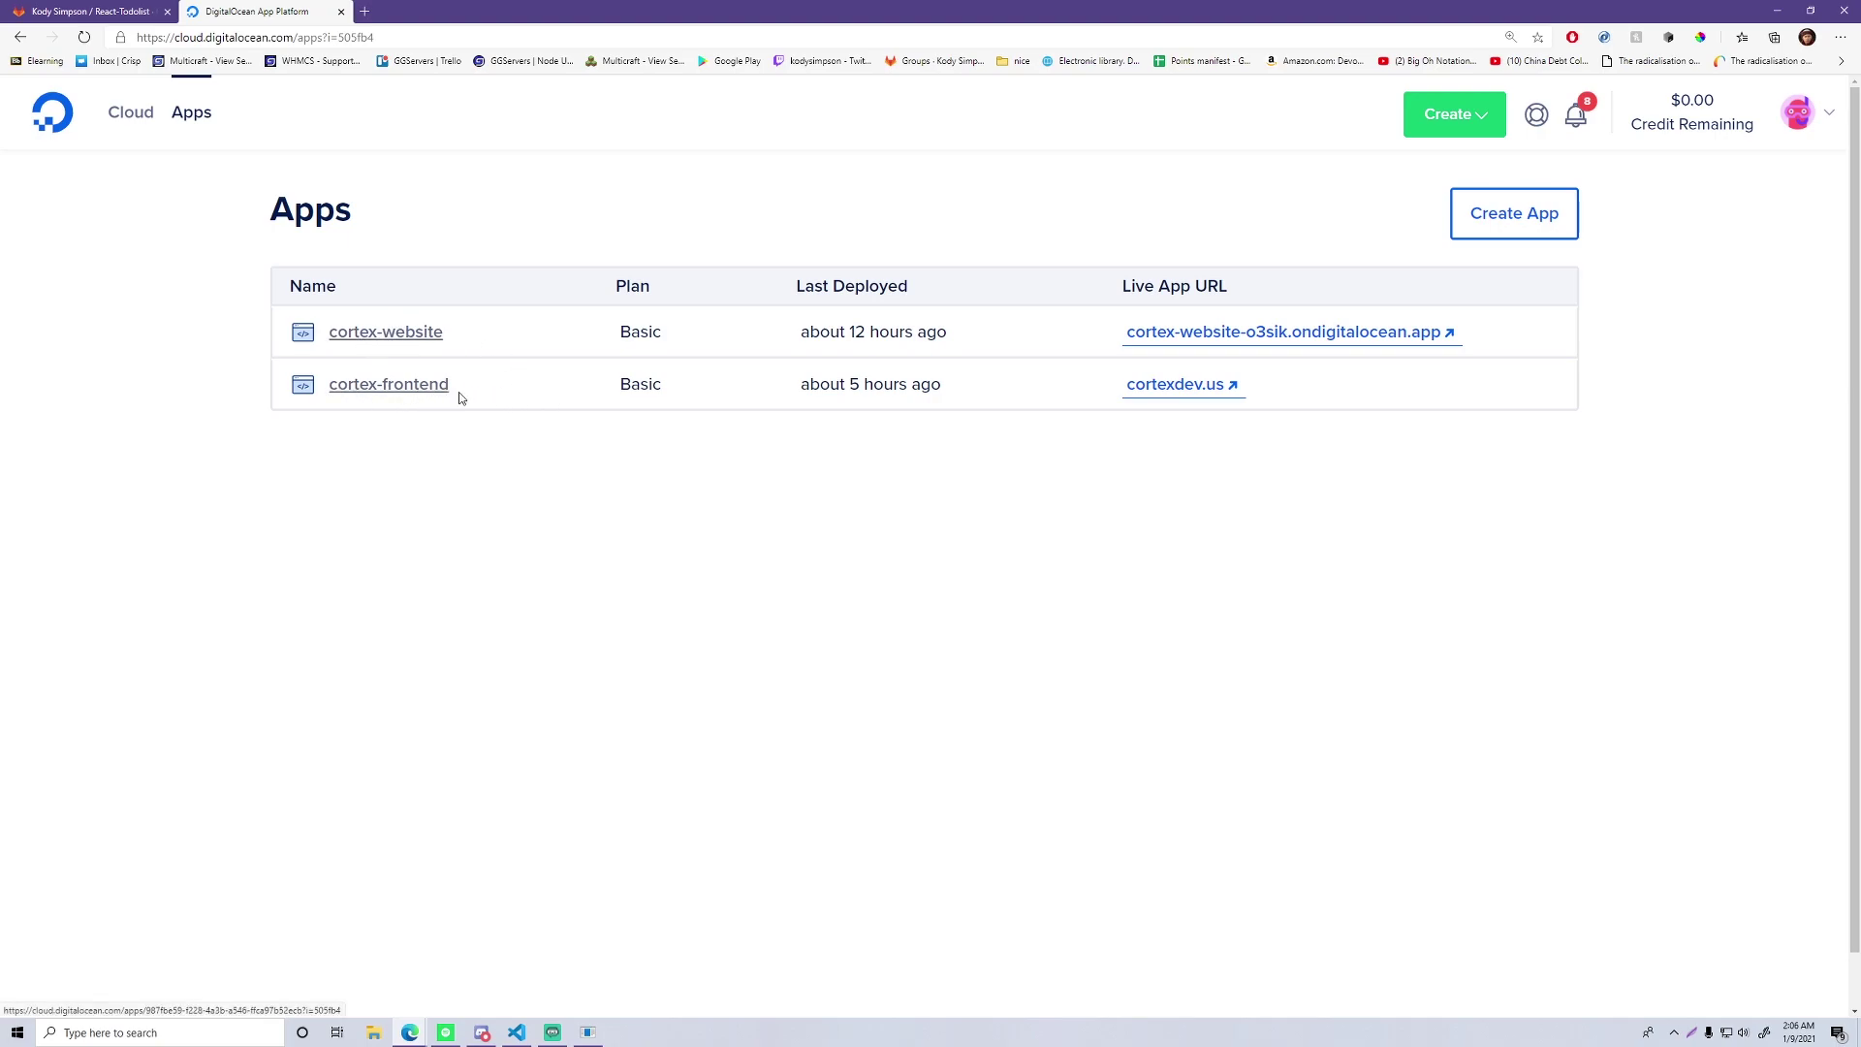
left_click(1501, 223)
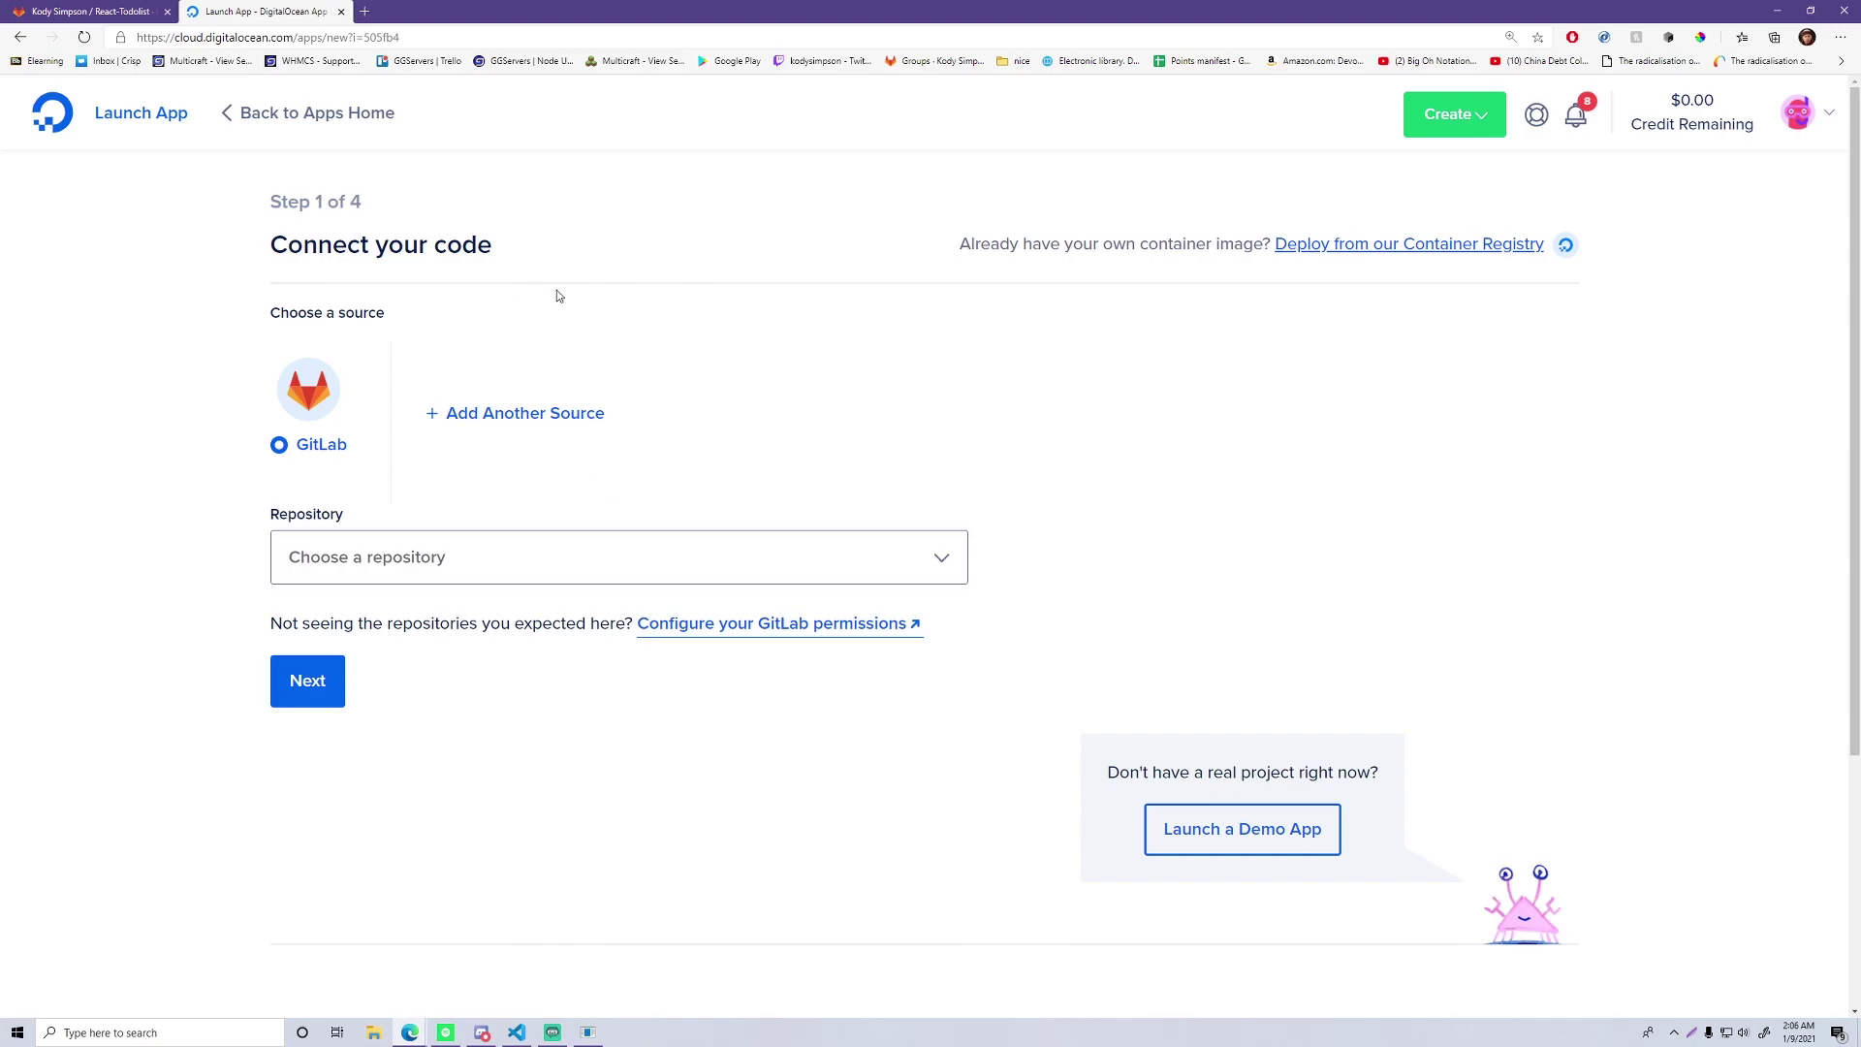
Choose the react-todolist GitLab repository as the app's source and continue to the naming and branch settings
left_click(400, 572)
scroll(486, 711, "down", 12)
scroll(490, 492, "up", 1)
scroll(489, 492, "up", 10)
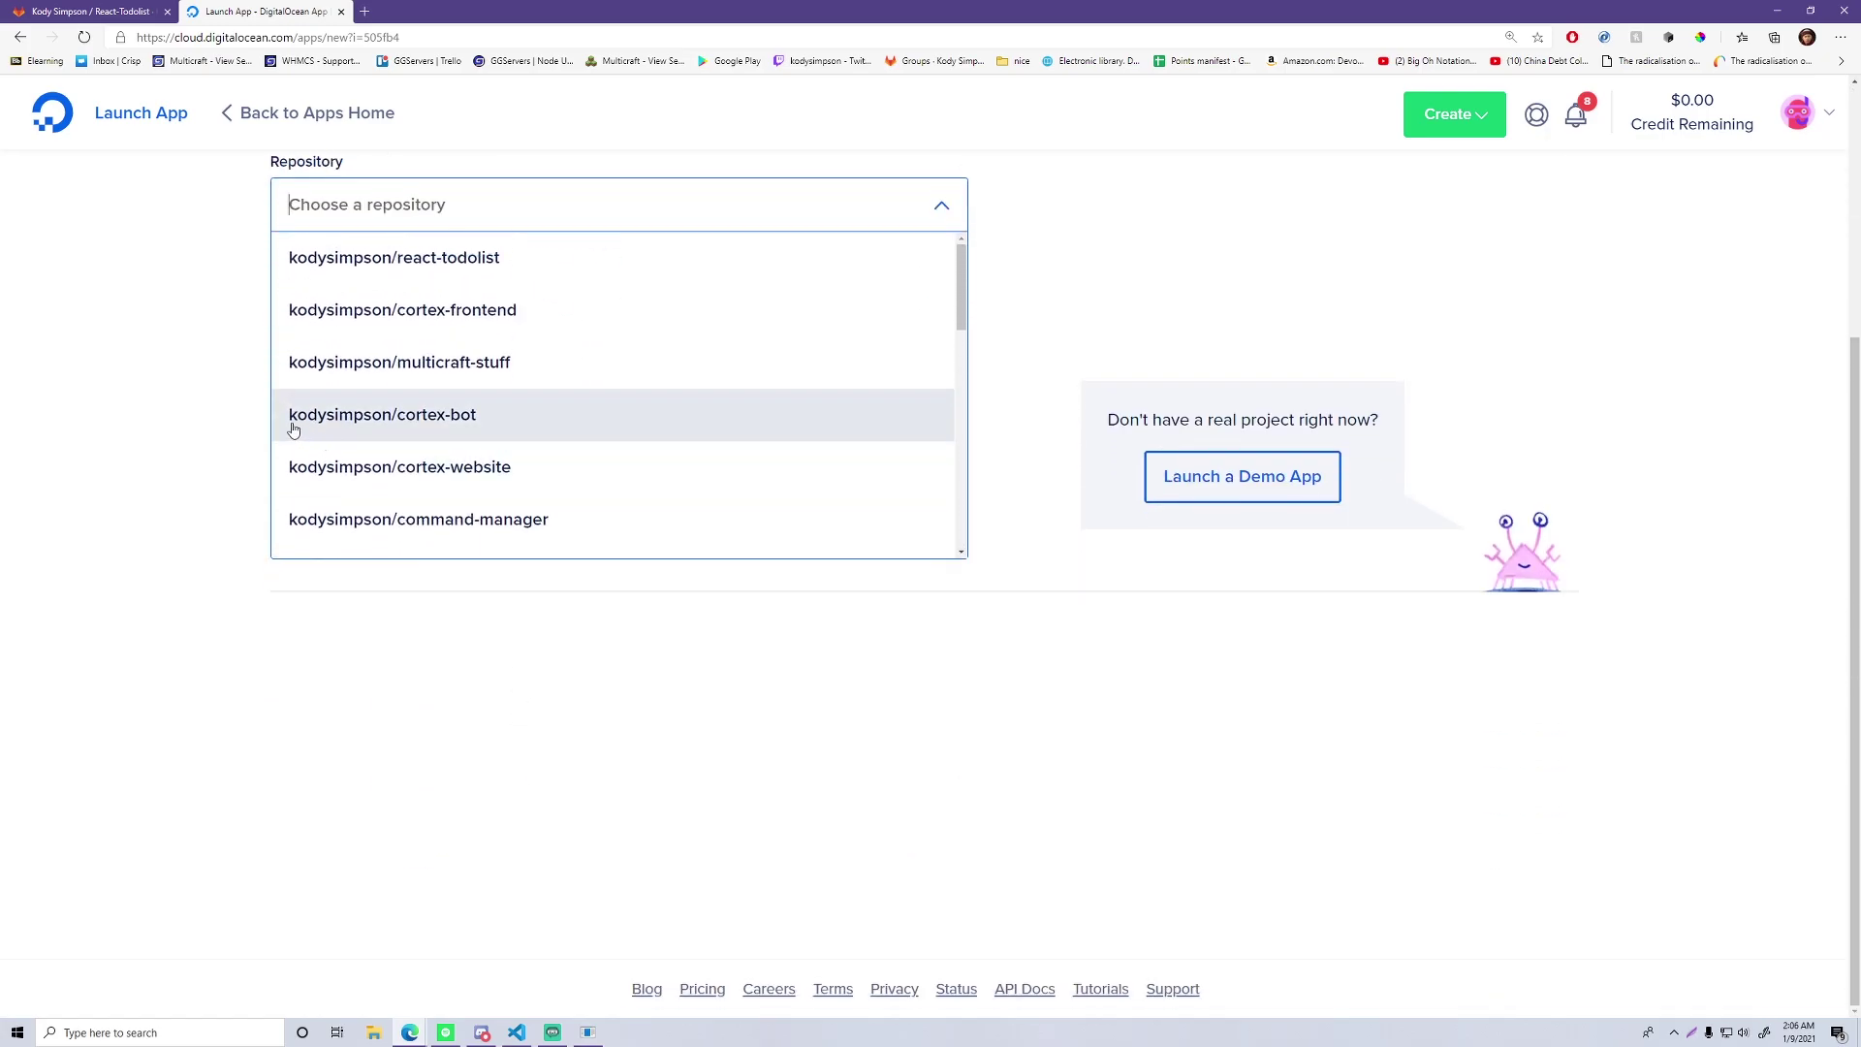
scroll(581, 387, "up", 3)
scroll(233, 524, "down", 2)
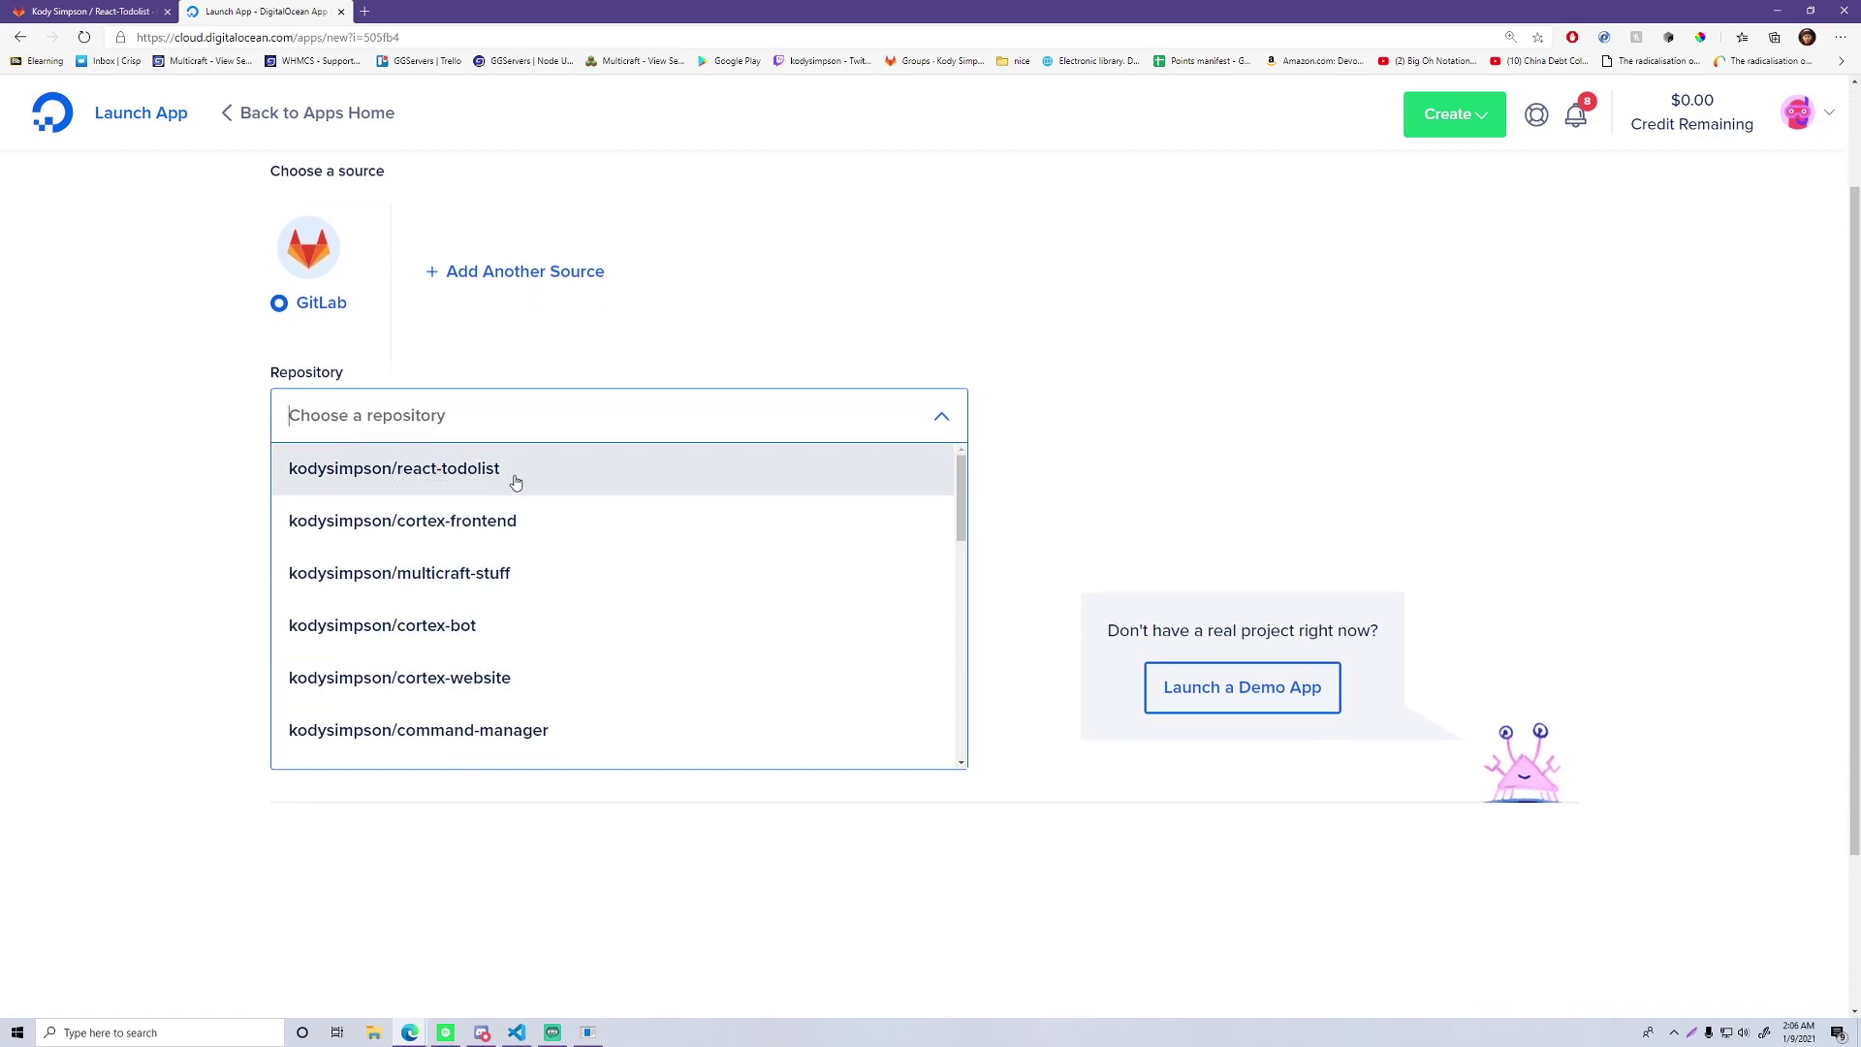
scroll(499, 489, "down", 3)
scroll(469, 492, "up", 5)
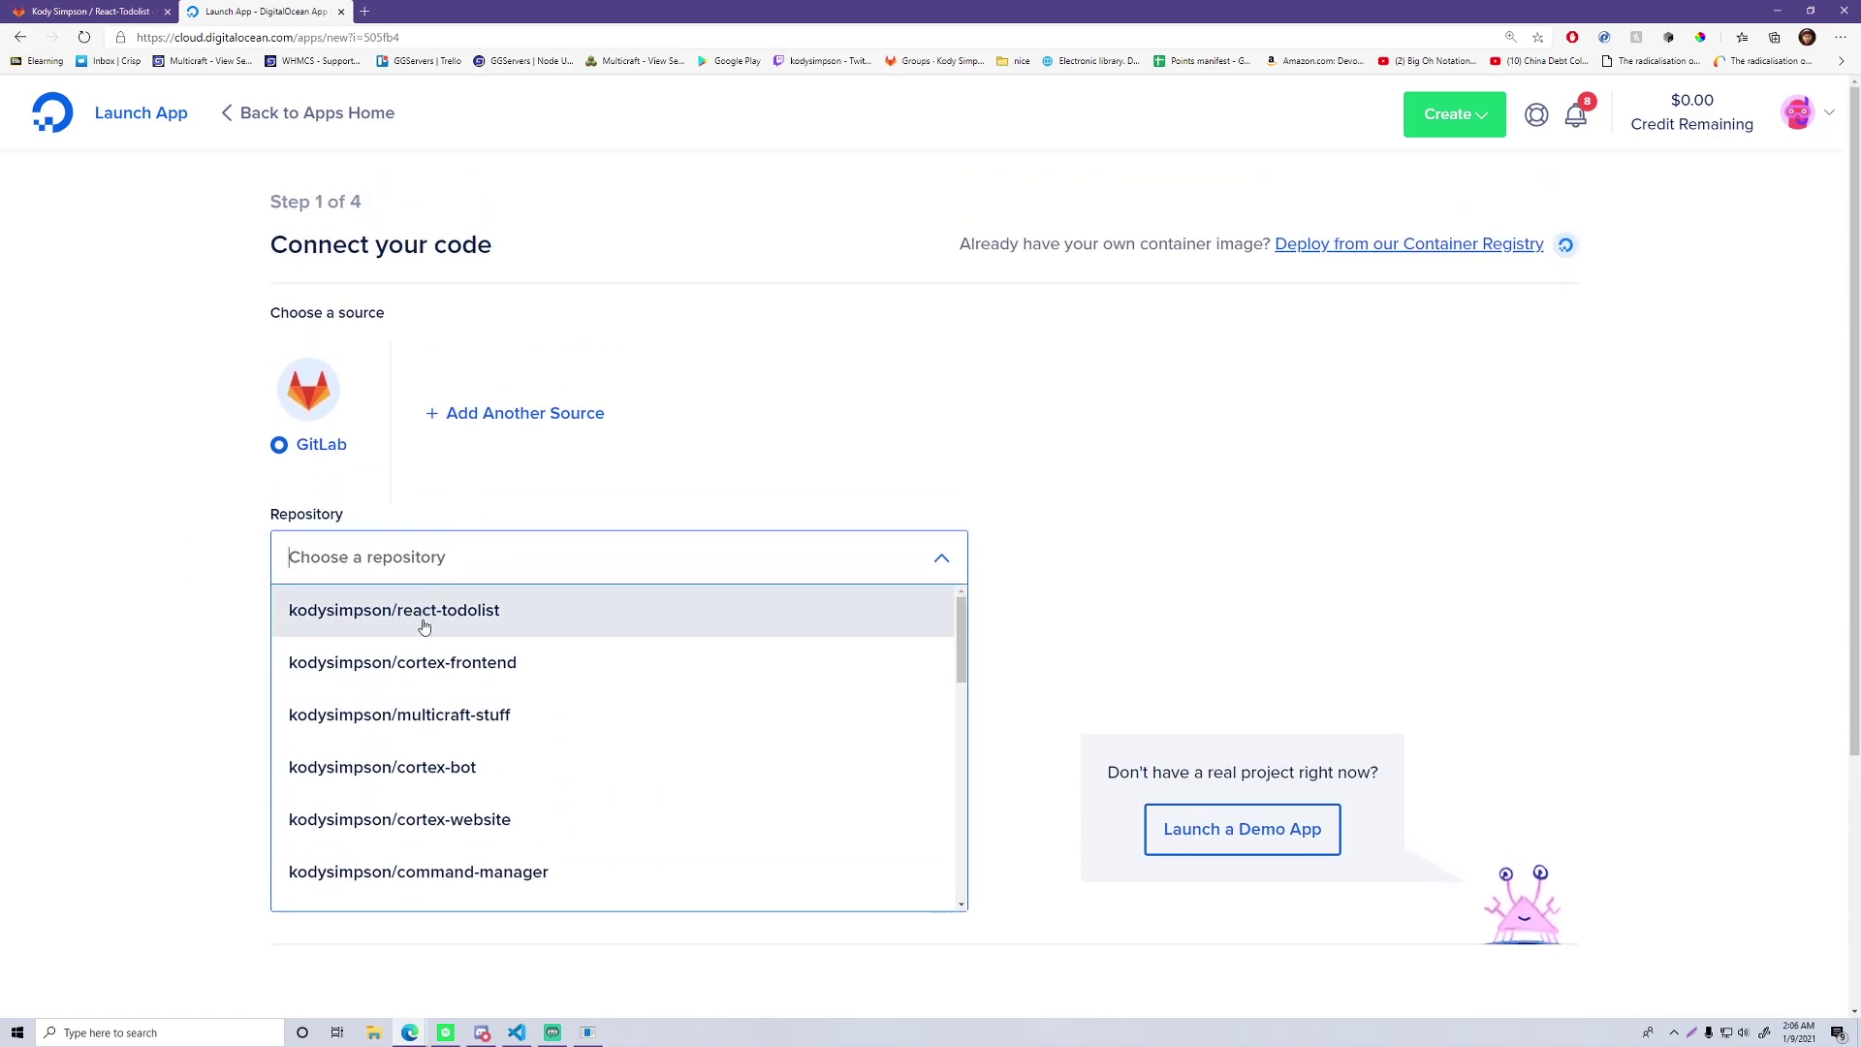
left_click(482, 623)
scroll(291, 651, "down", 1)
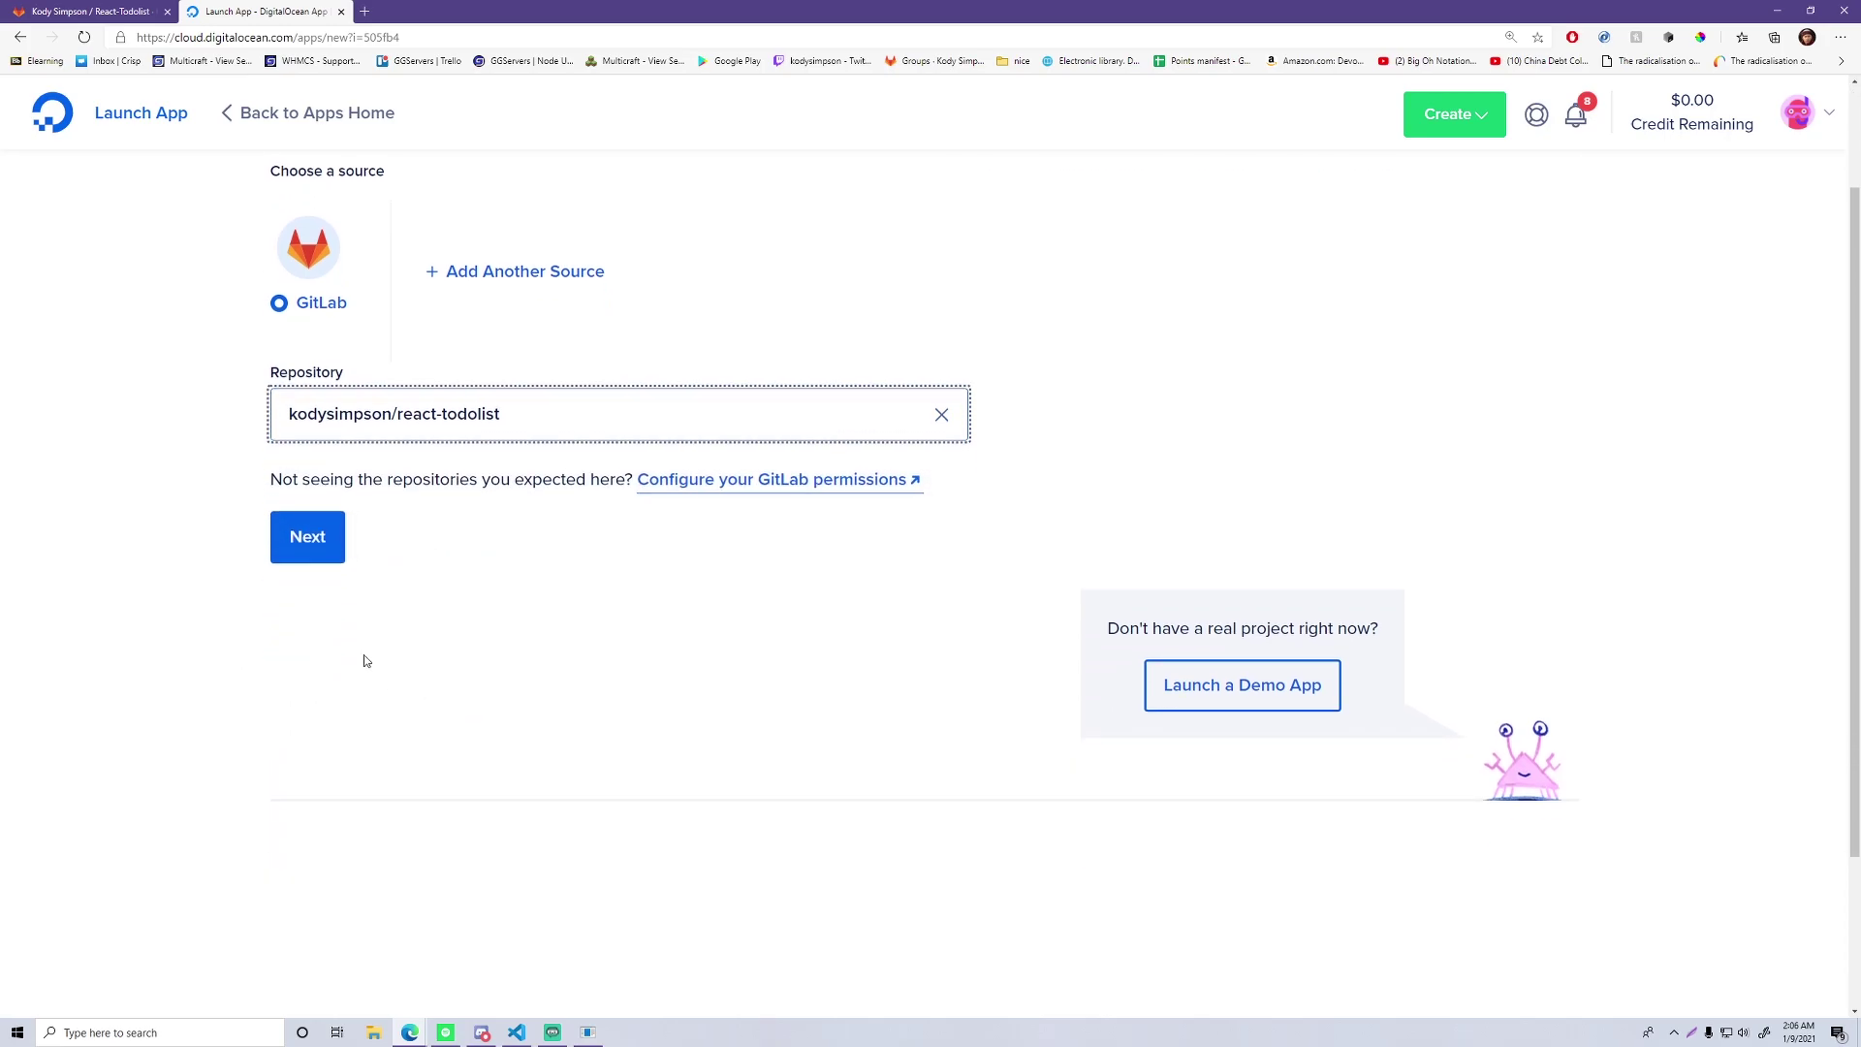
left_click(308, 539)
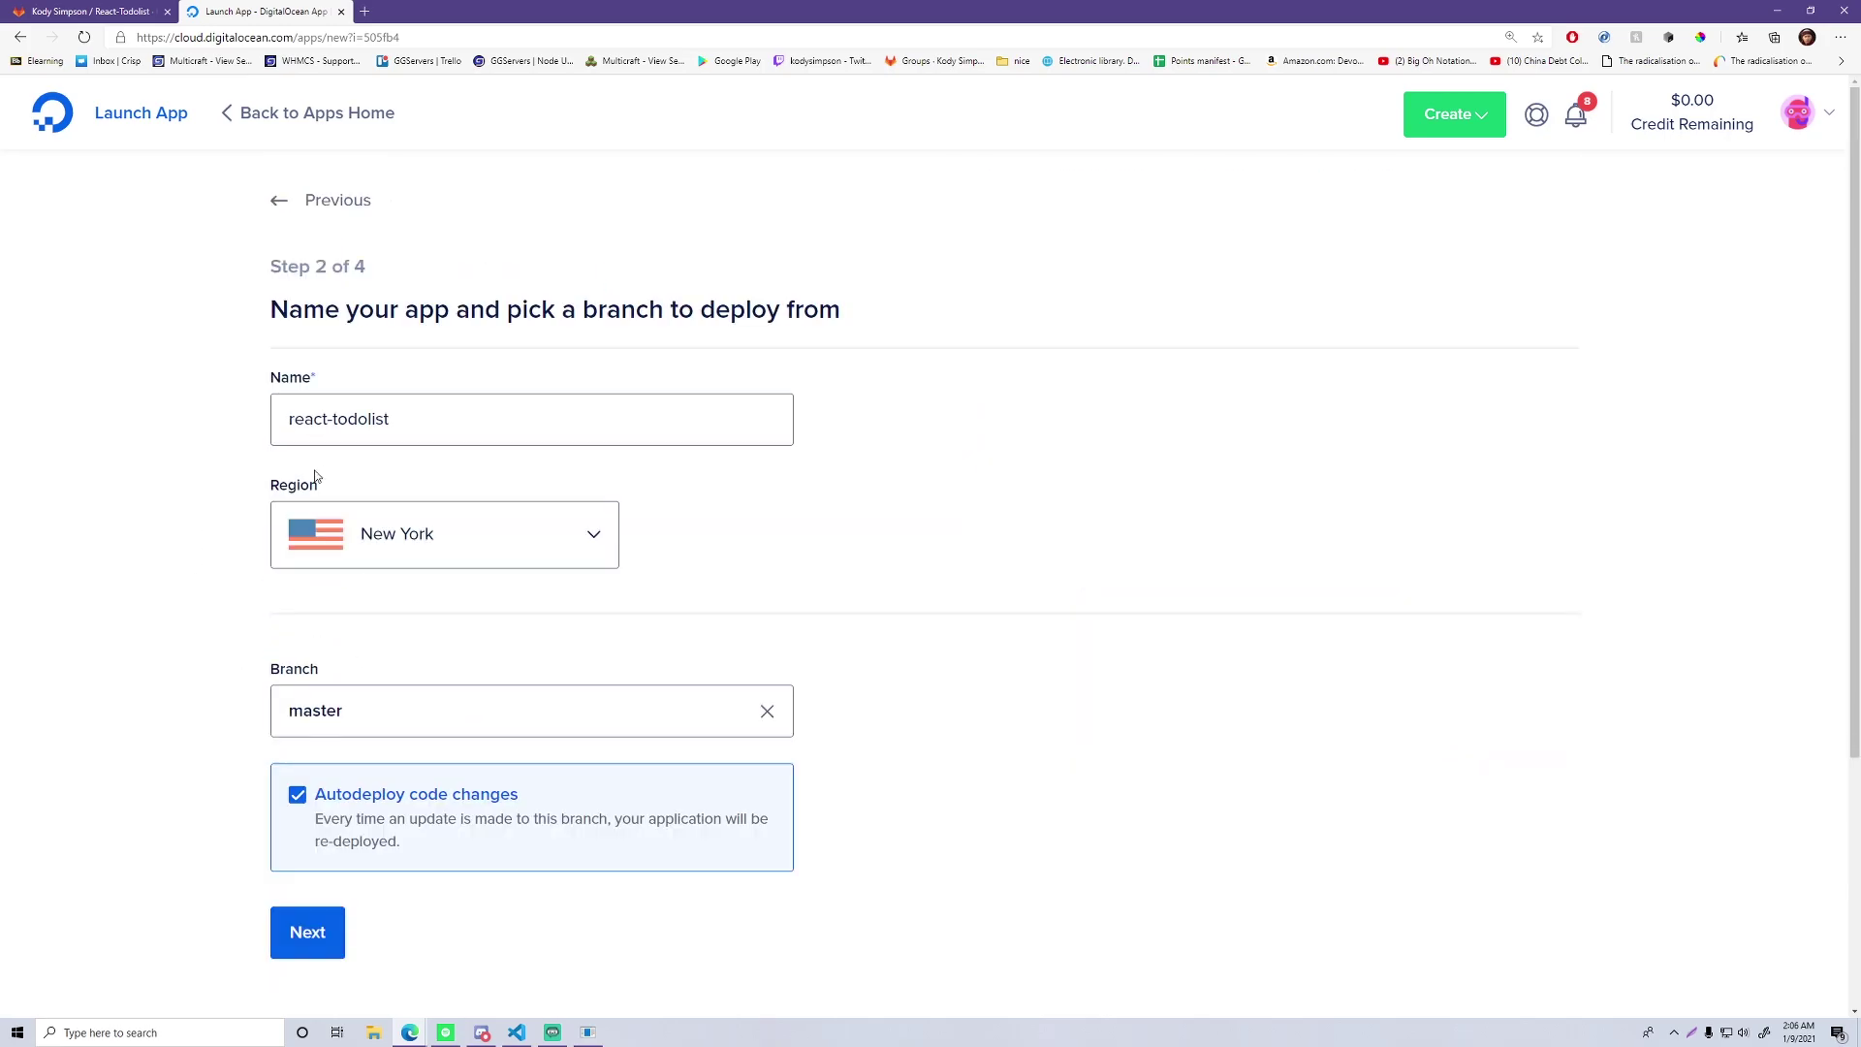
Review and accept the name react-todolist, the New York region, the master branch and autodeploy of code changes
triple_click(388, 418)
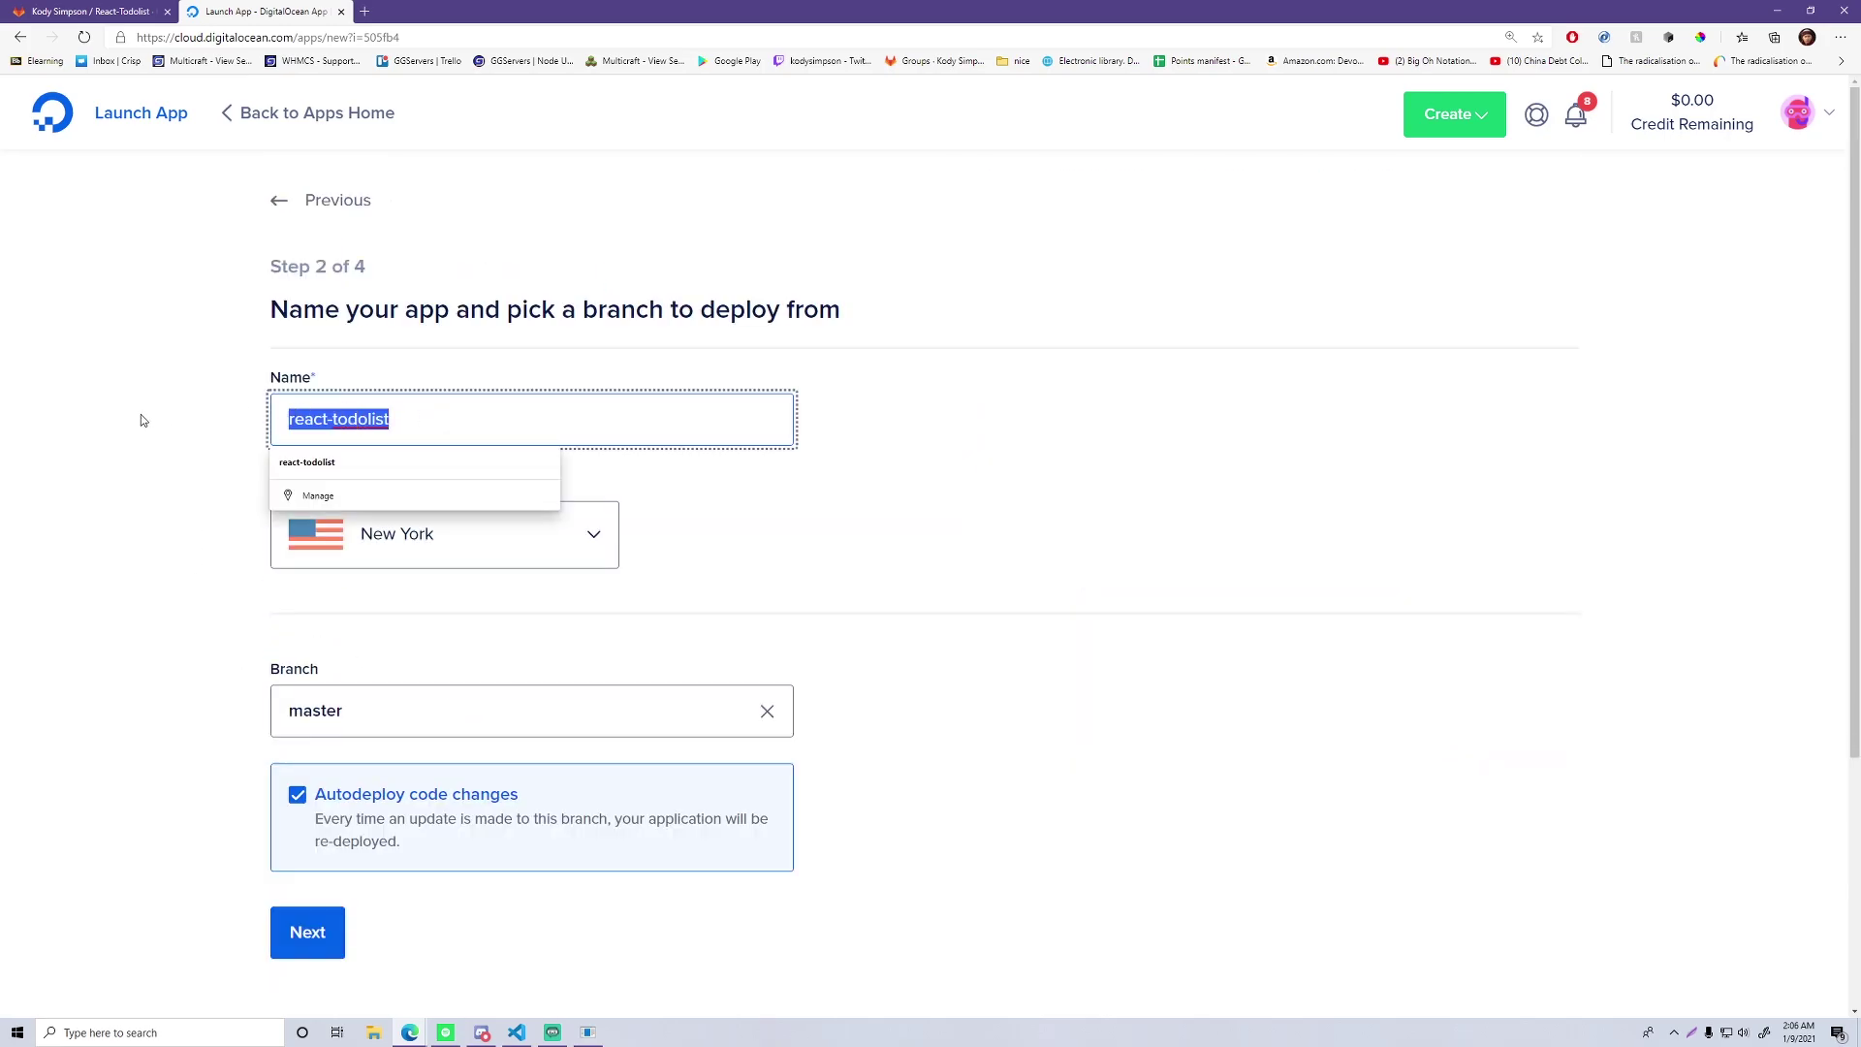
left_click(177, 458)
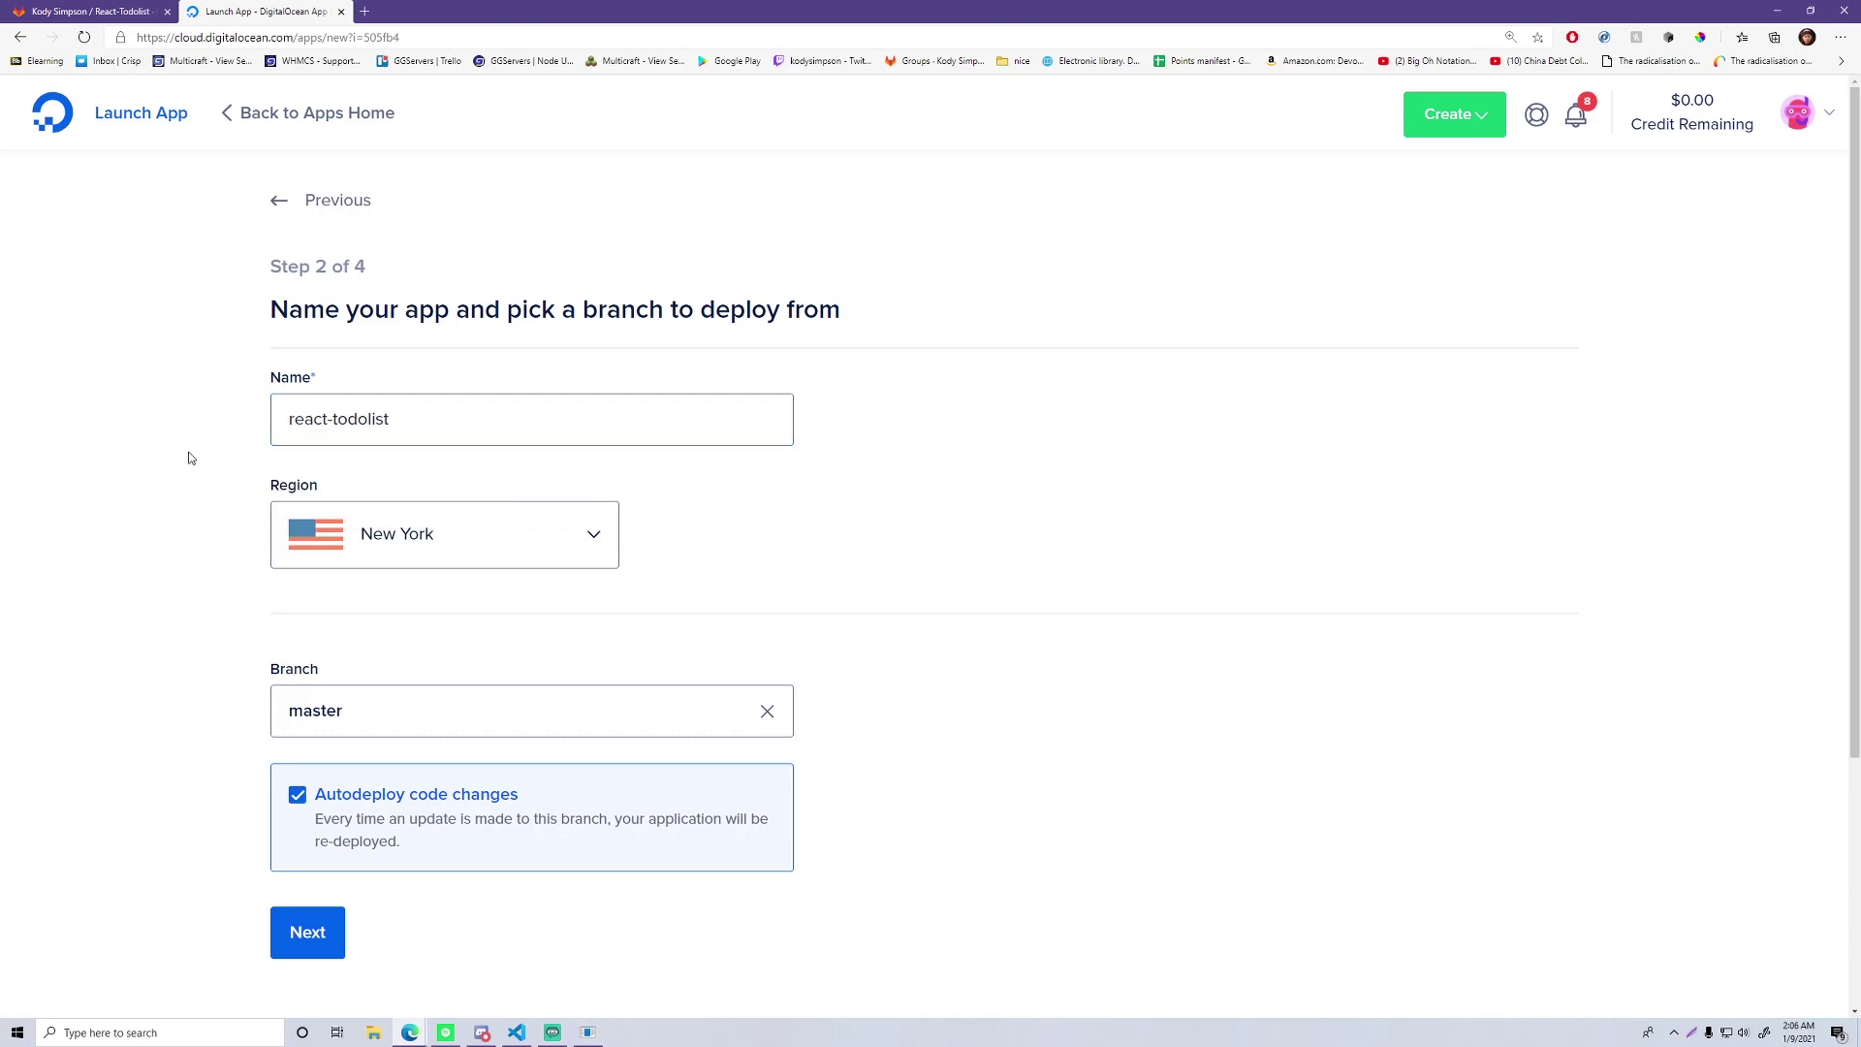
left_click(431, 538)
left_click(189, 558)
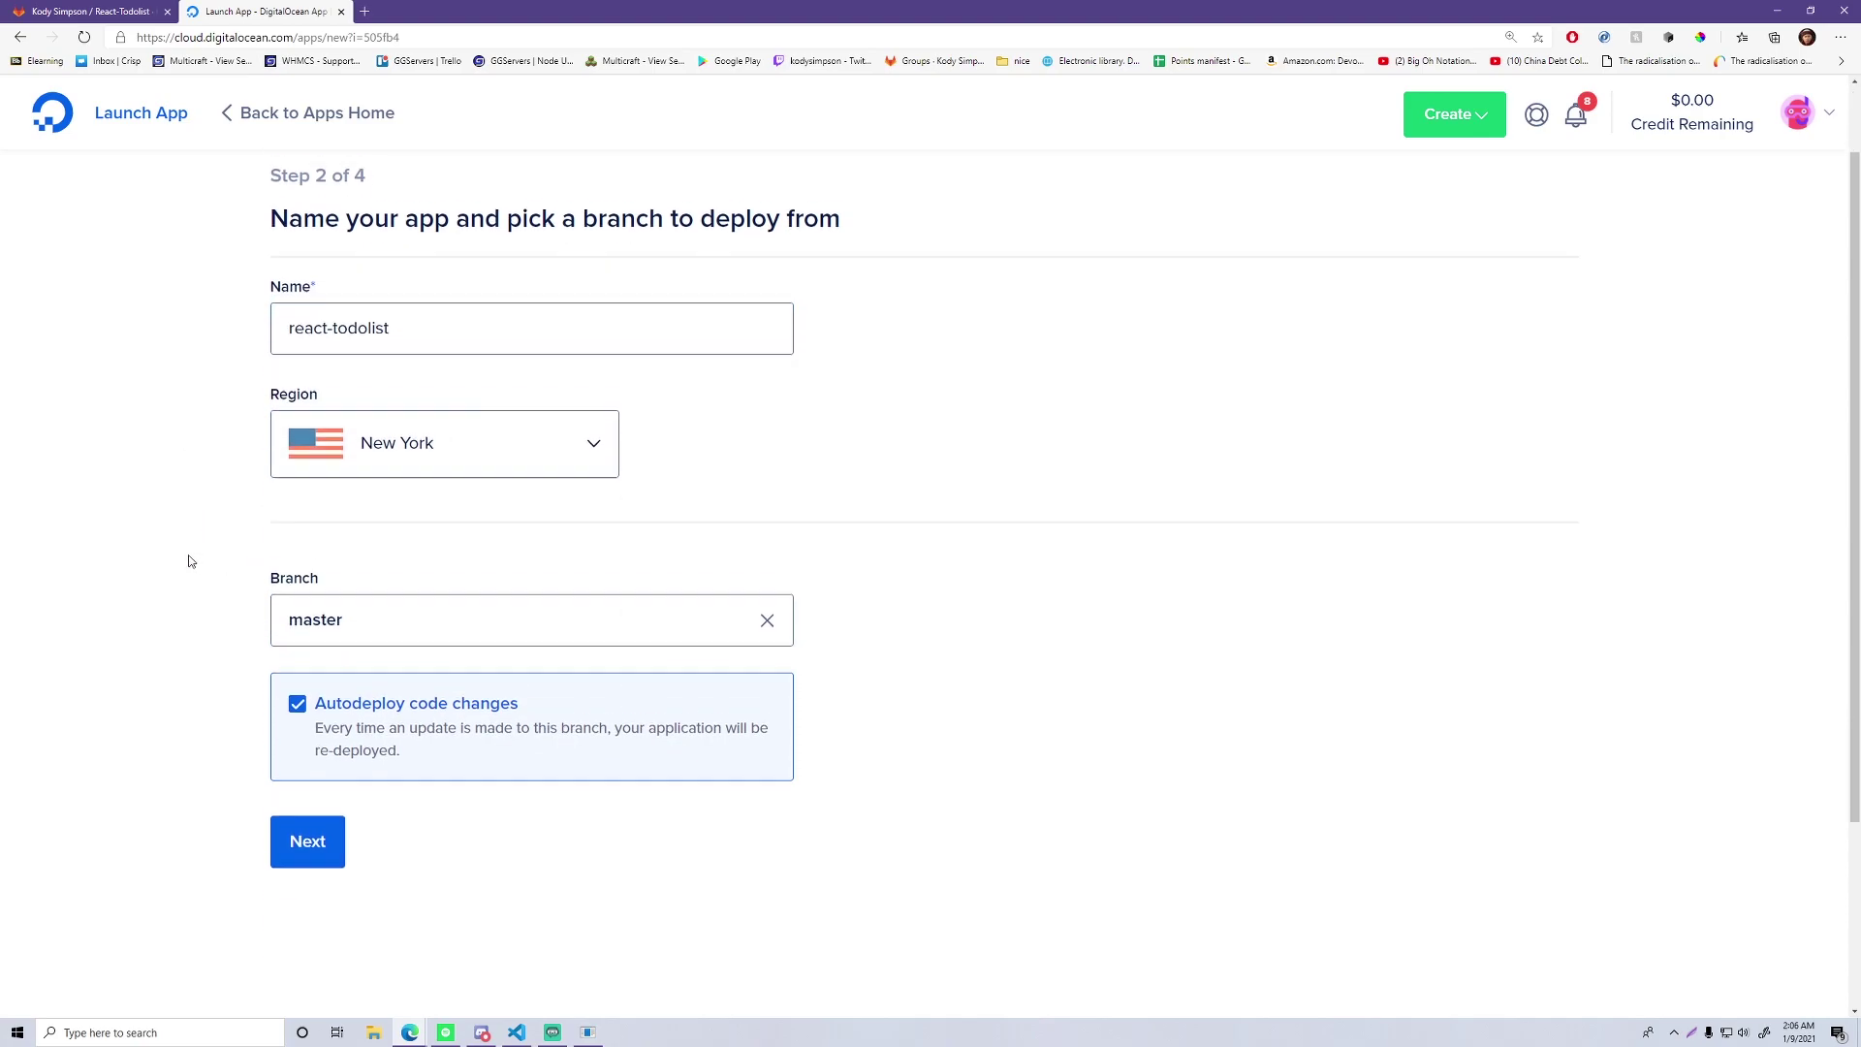
scroll(286, 504, "down", 3)
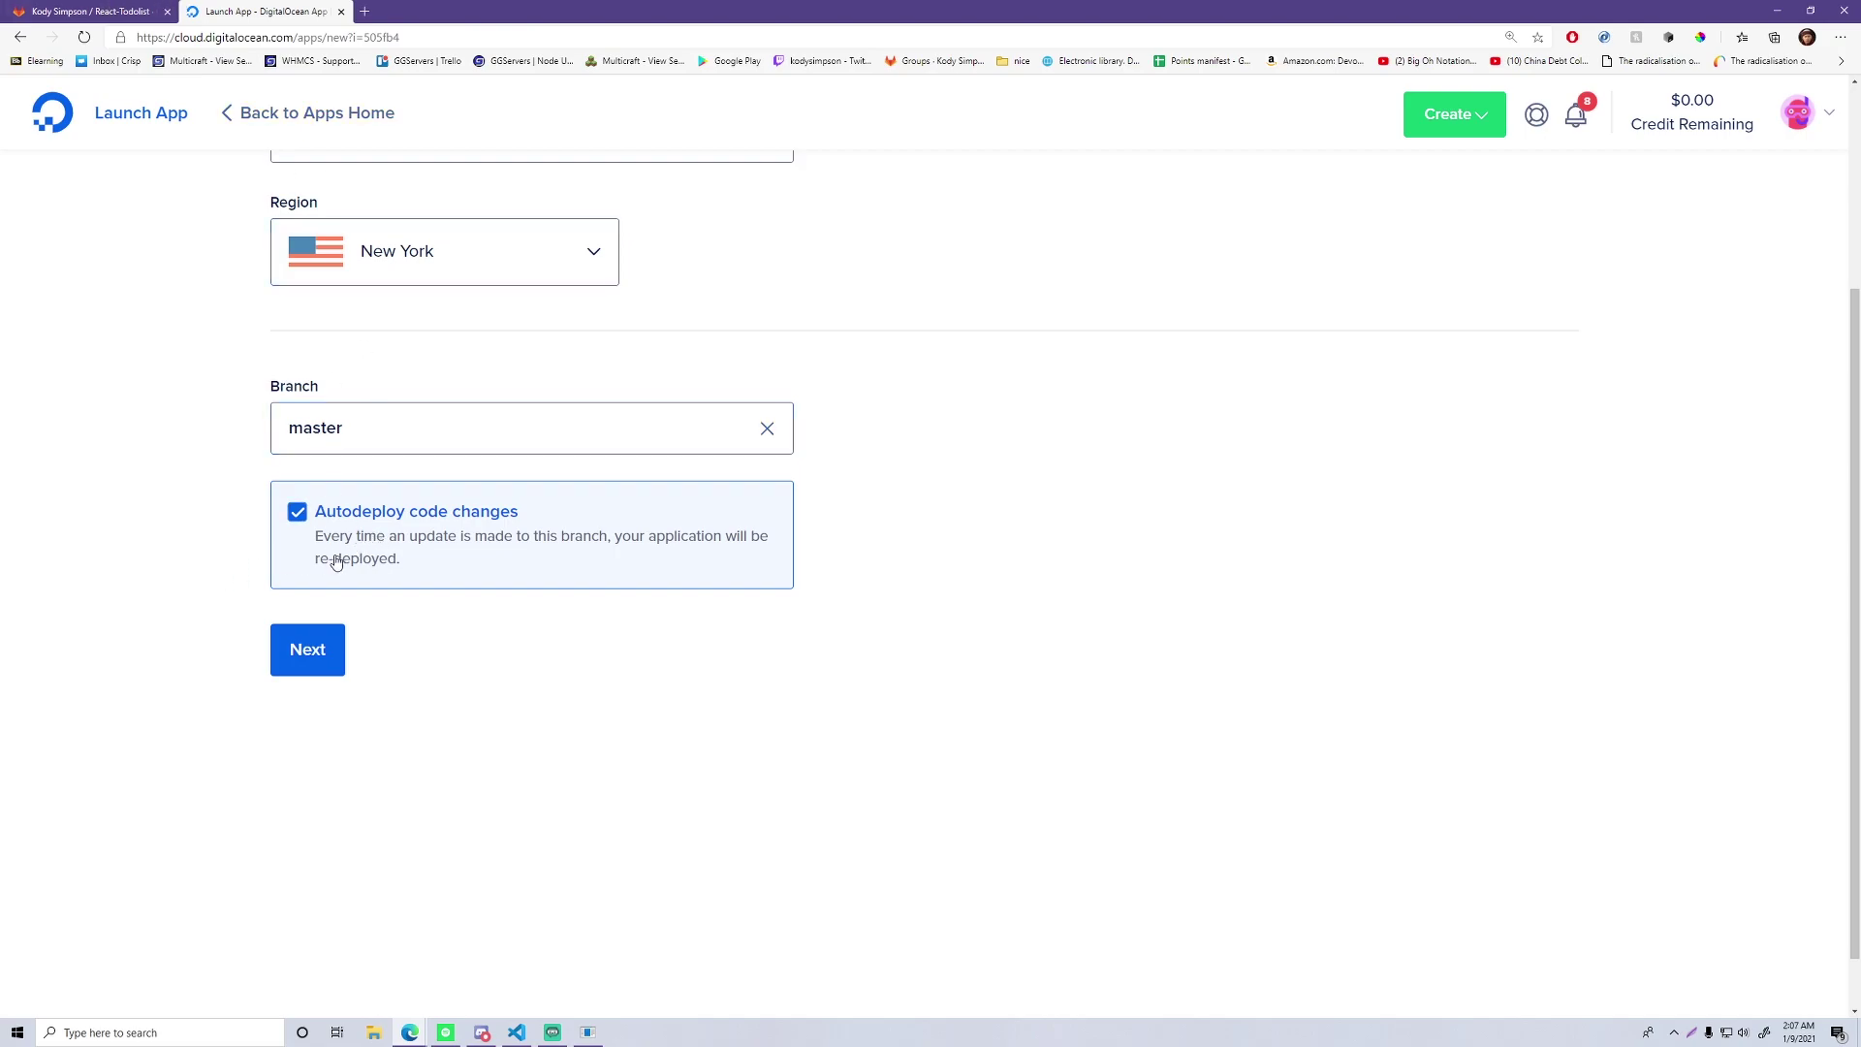
scroll(349, 417, "up", 3)
scroll(261, 578, "down", 3)
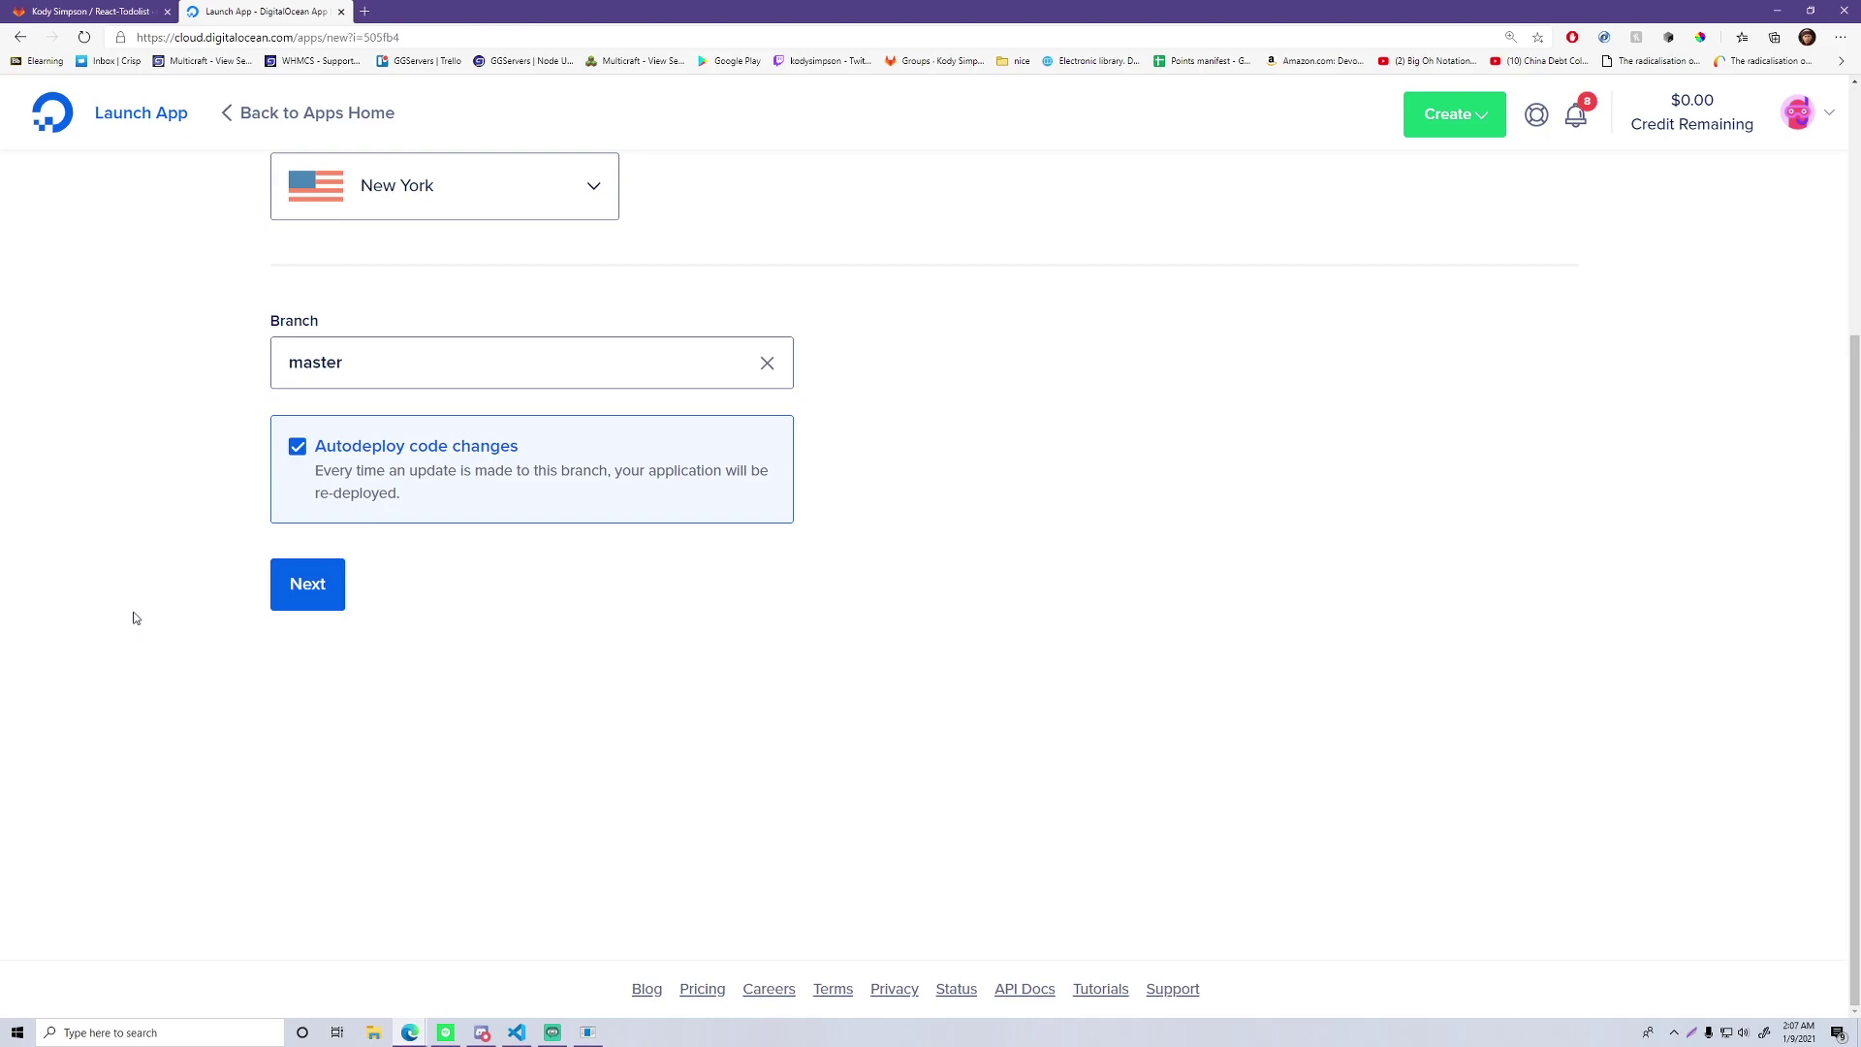
scroll(112, 639, "up", 3)
scroll(118, 635, "down", 2)
scroll(120, 636, "up", 3)
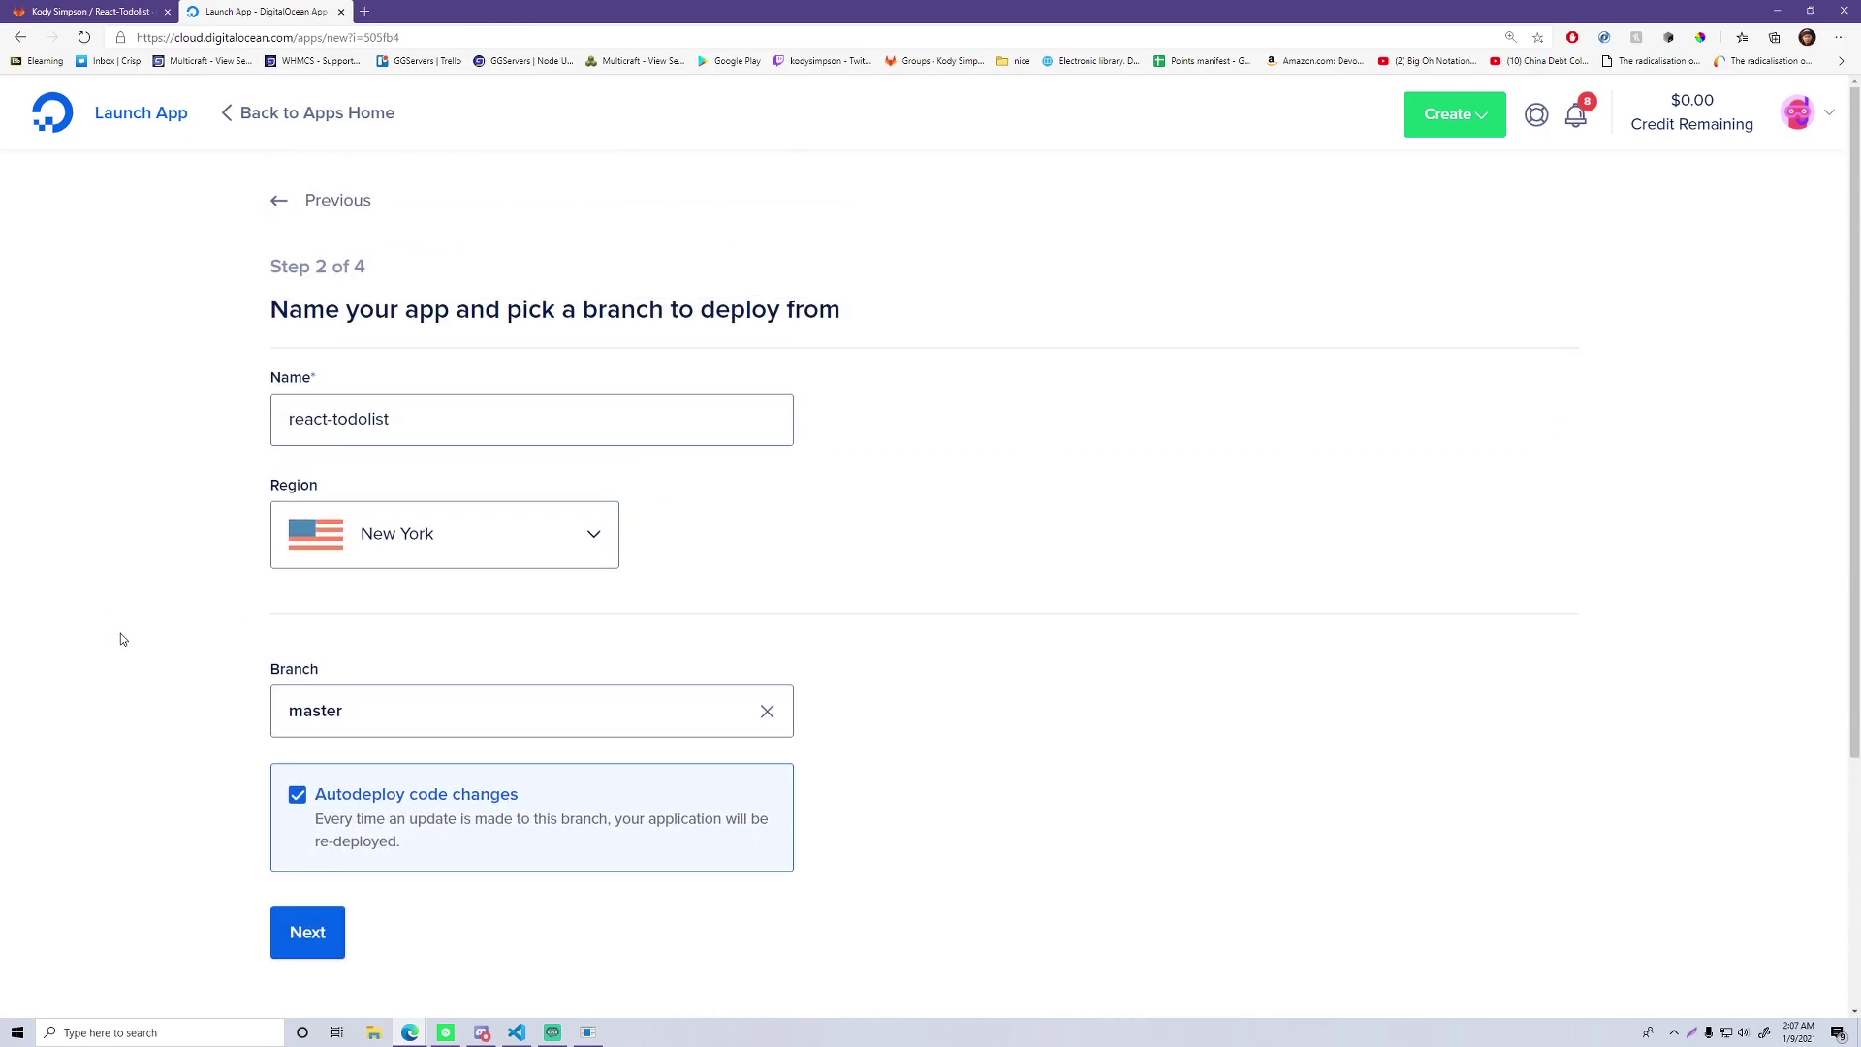
scroll(120, 635, "down", 3)
scroll(150, 652, "up", 3)
scroll(149, 650, "down", 3)
left_click(292, 652)
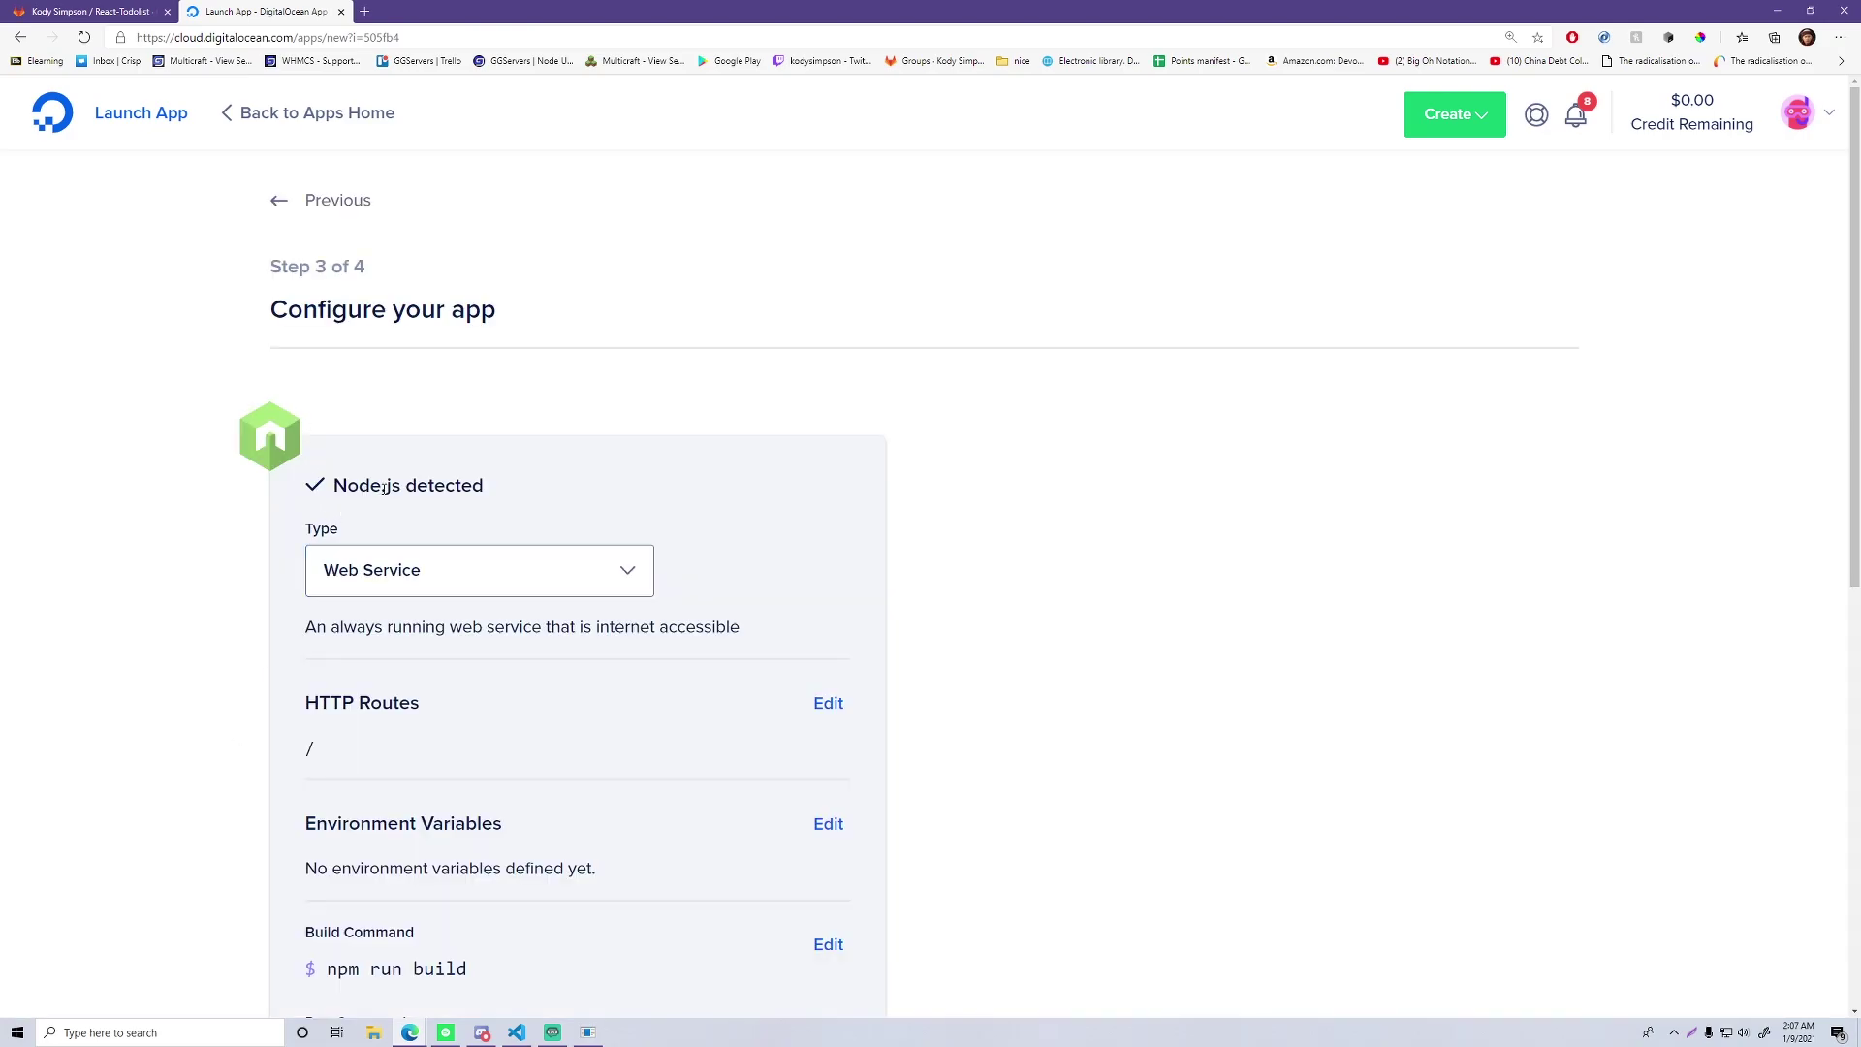
Examine the app configuration, especially the service type and the HTTP routes
scroll(465, 487, "down", 2)
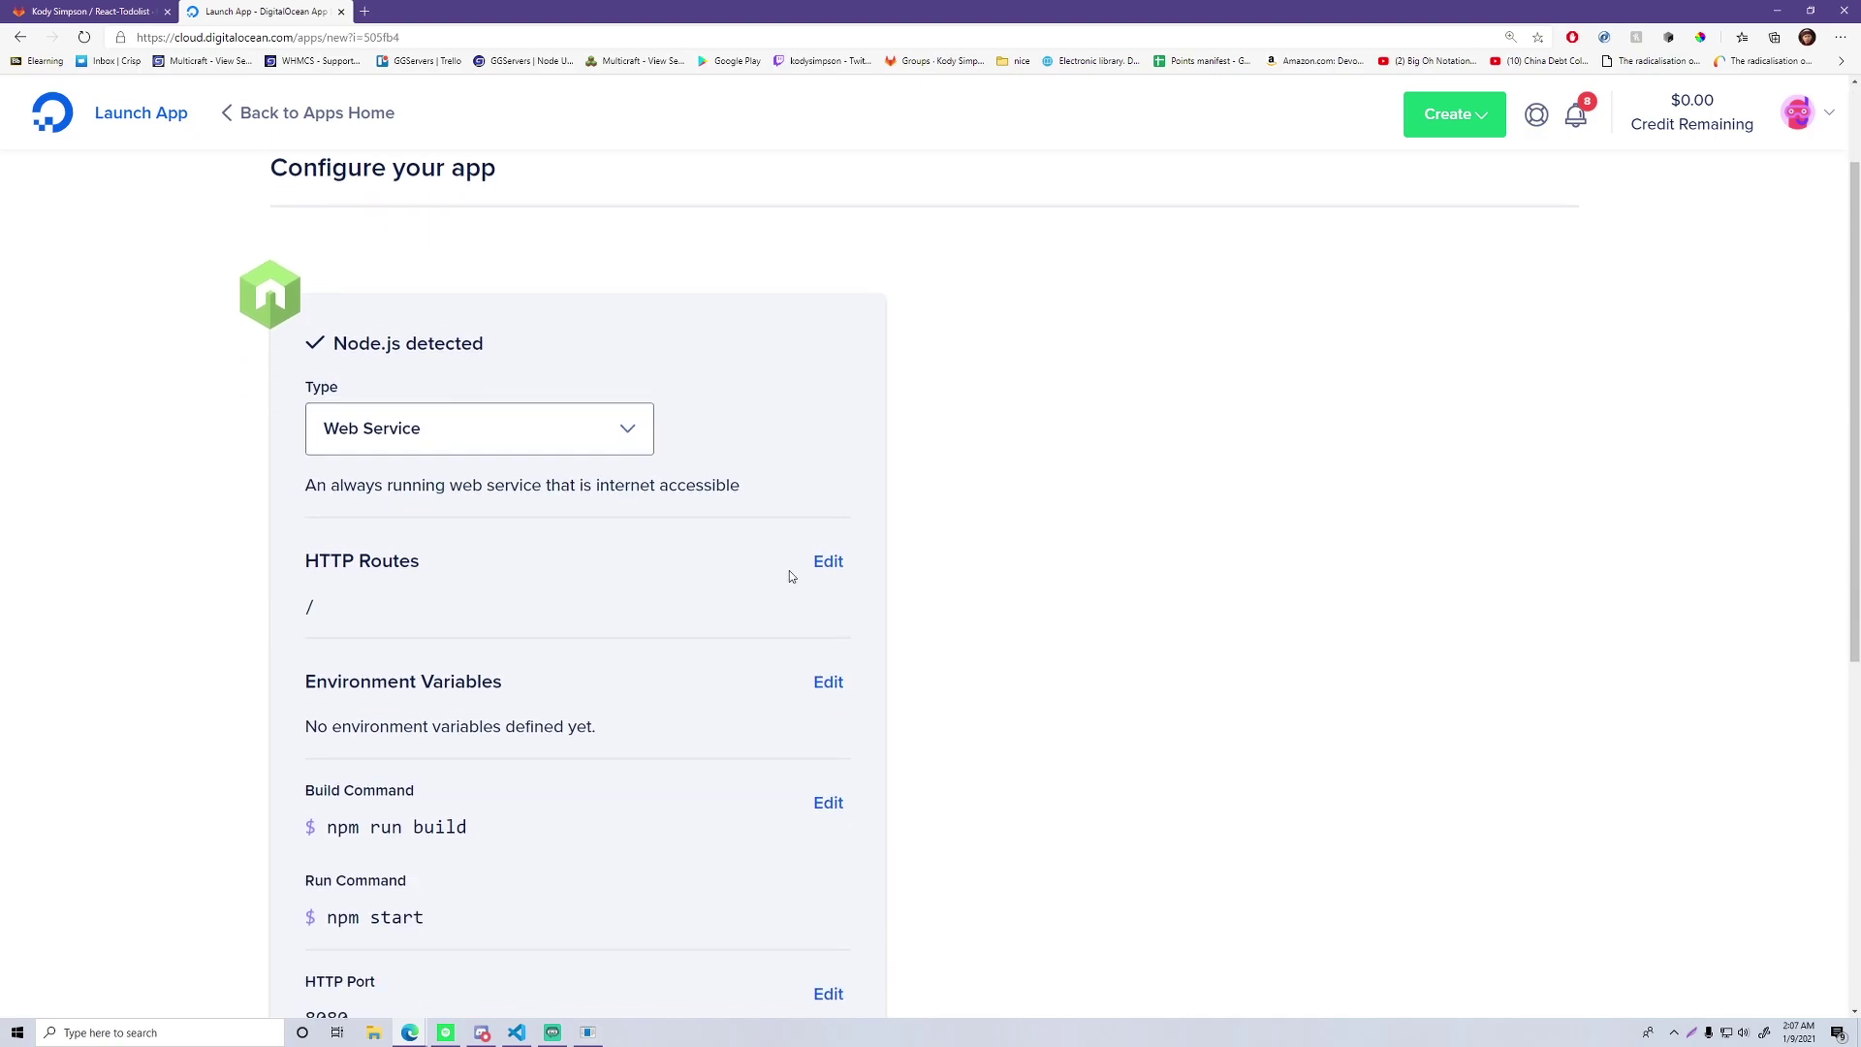
scroll(692, 571, "down", 5)
scroll(692, 570, "up", 5)
scroll(690, 570, "down", 3)
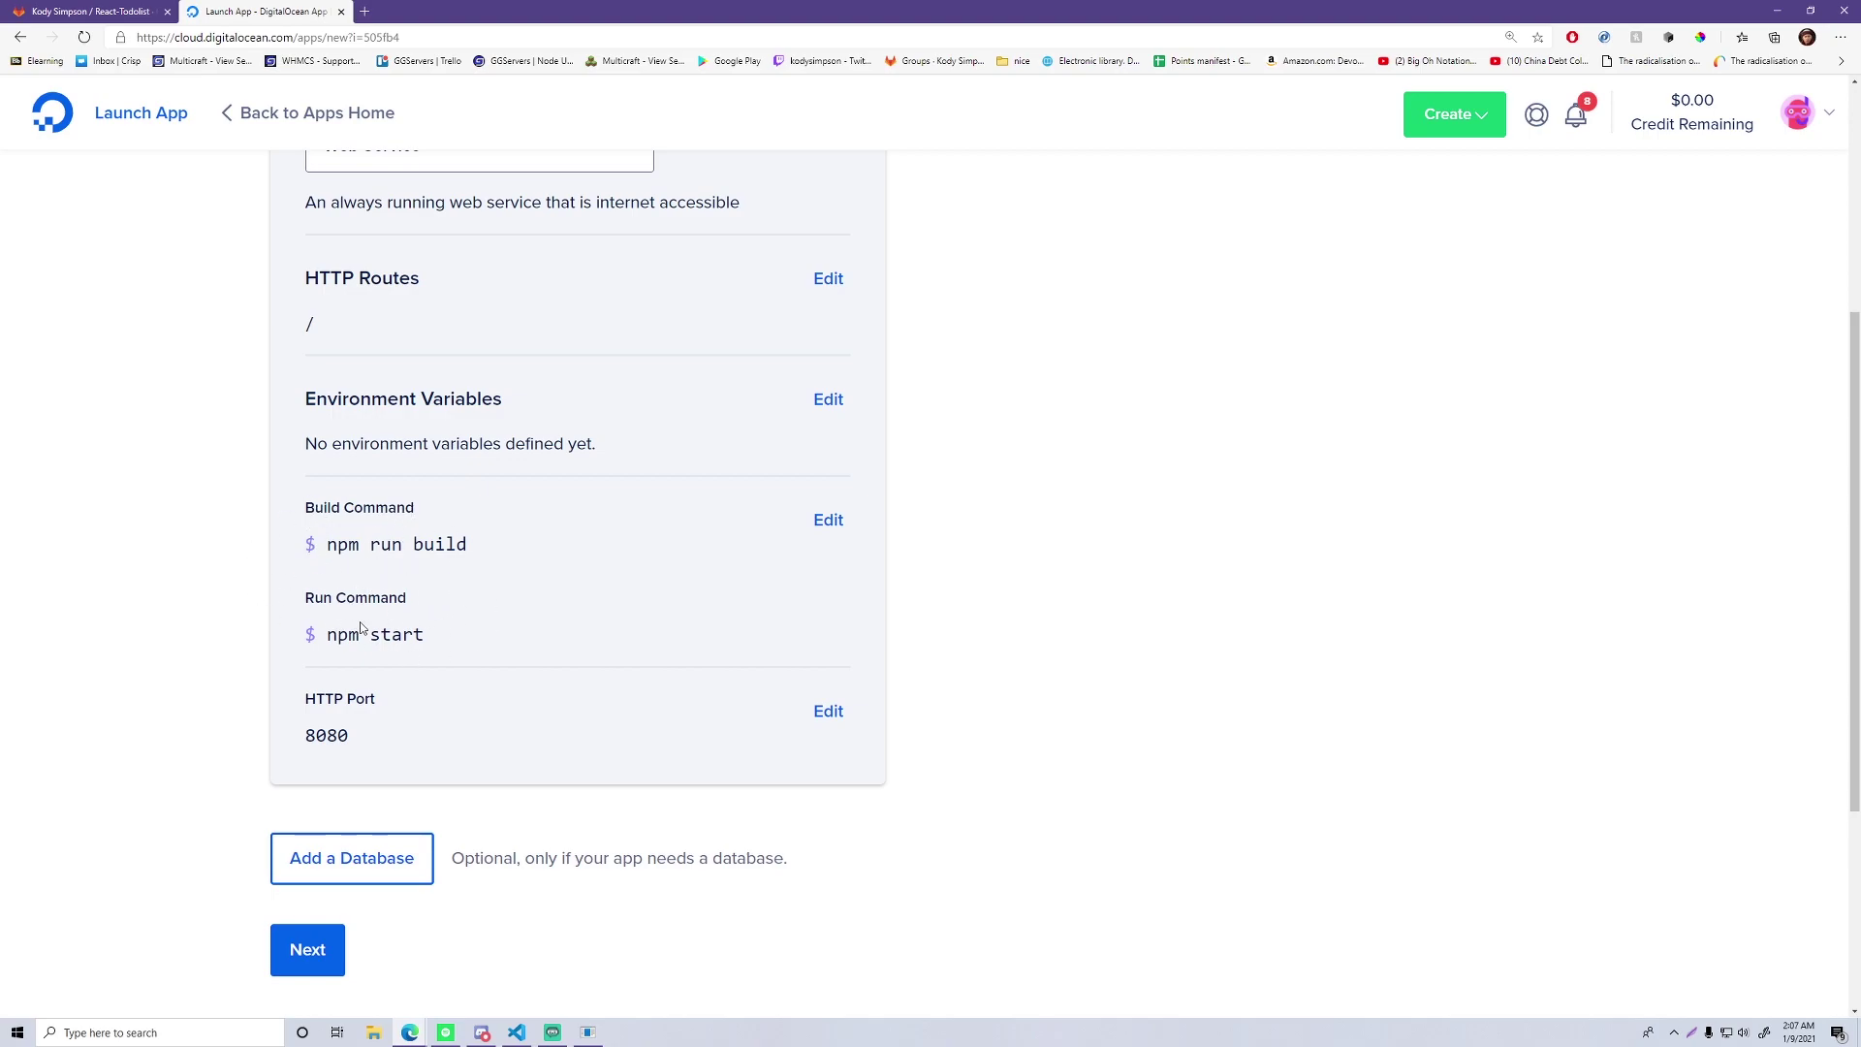
scroll(177, 576, "up", 4)
scroll(177, 576, "down", 3)
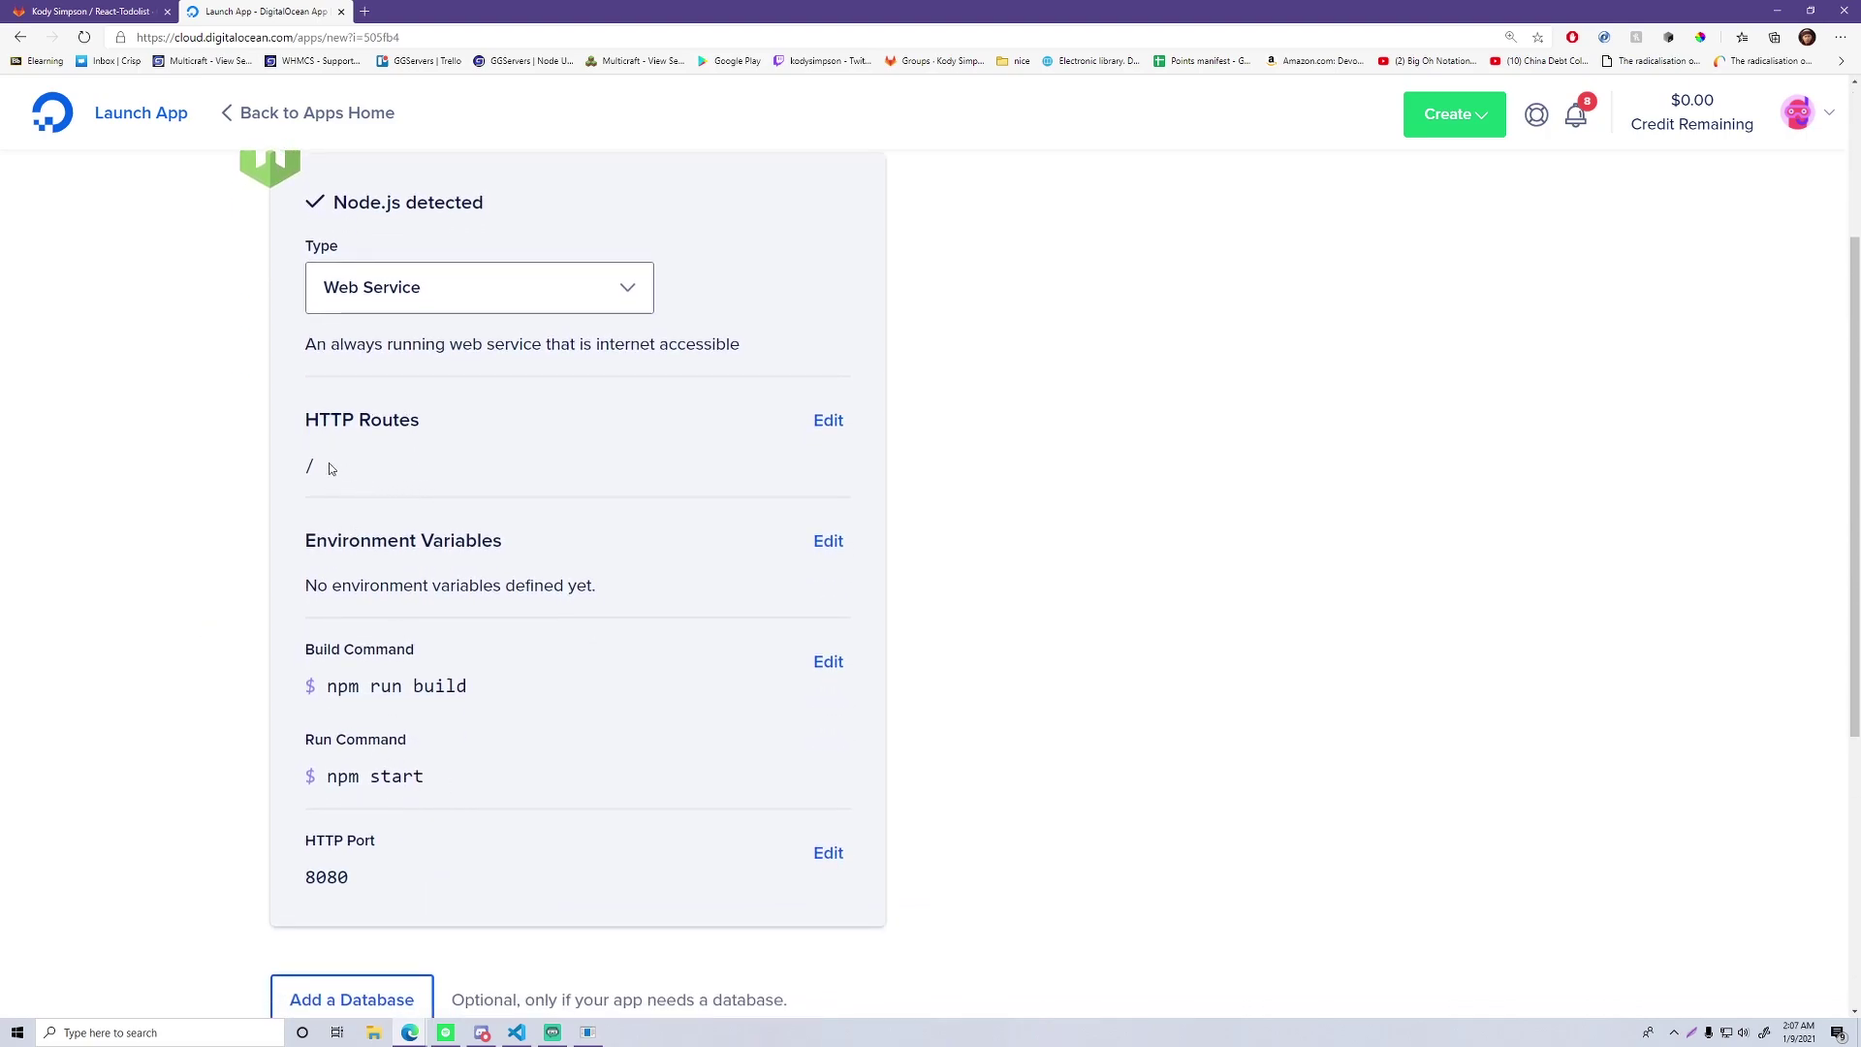
left_click_drag(328, 471, 302, 468)
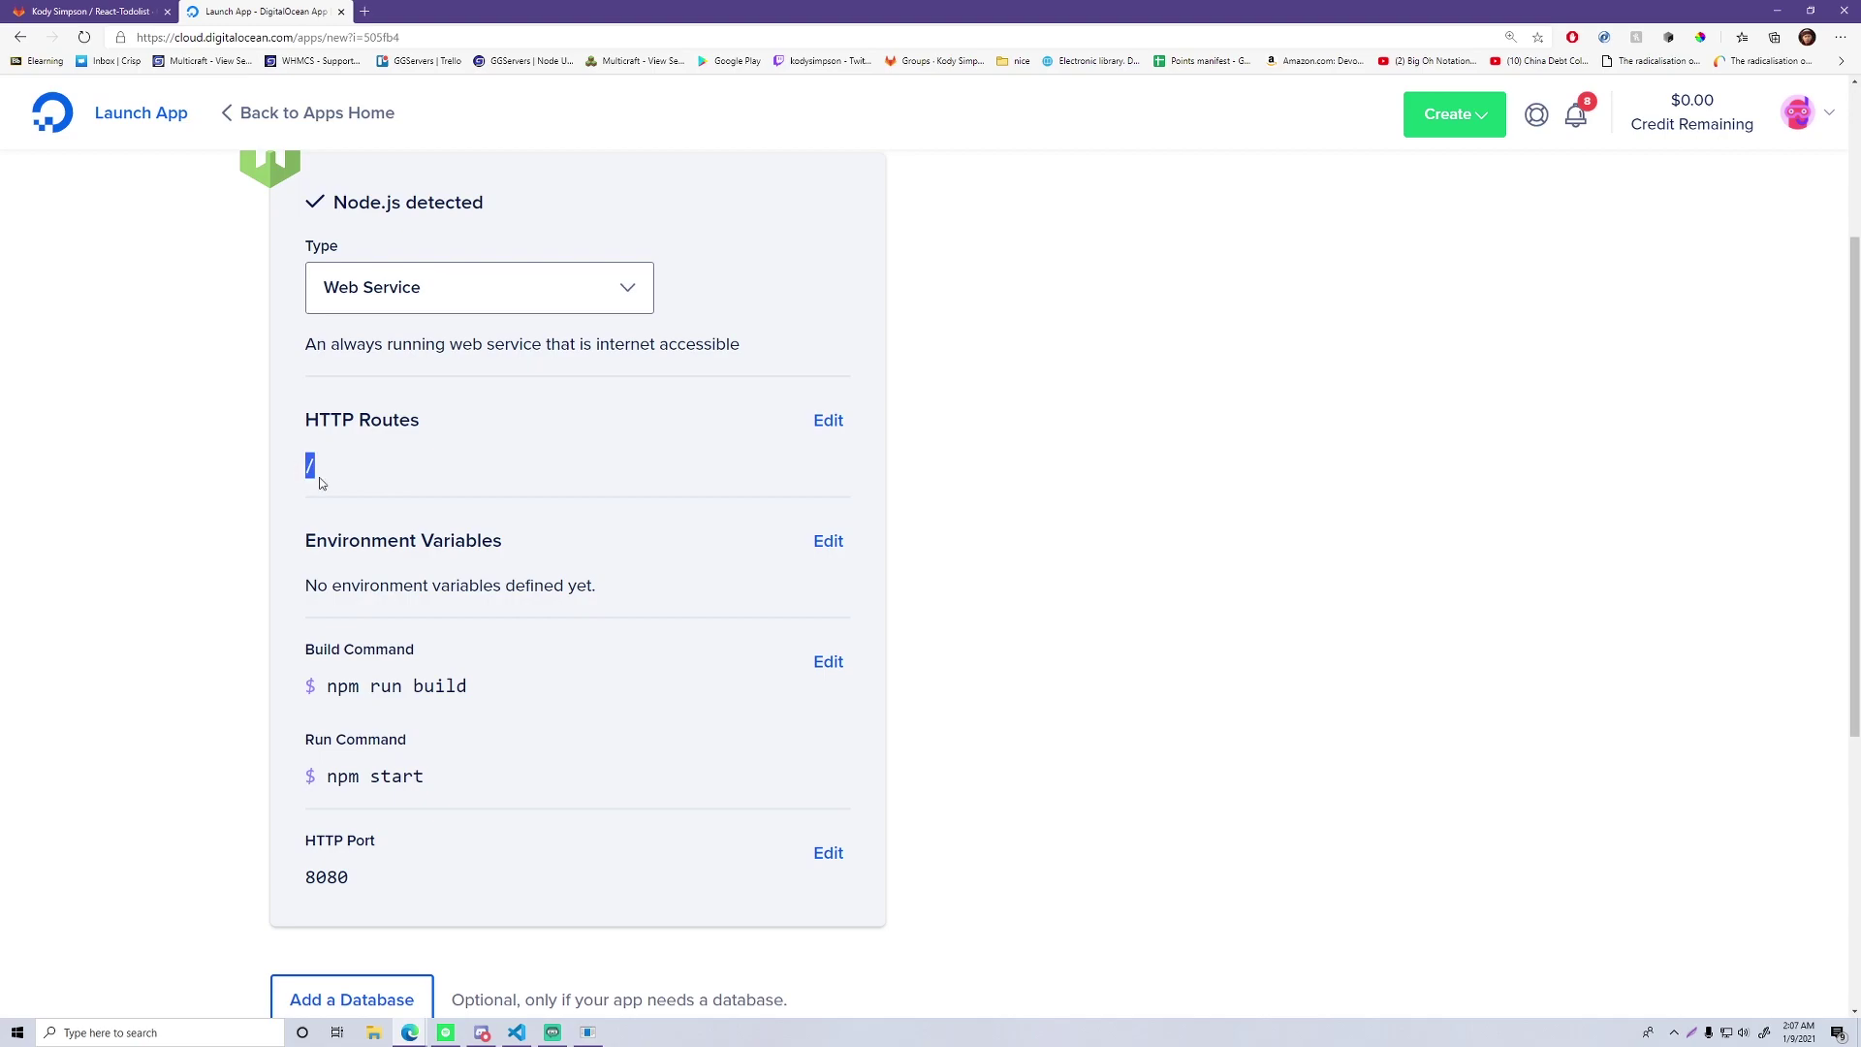
left_click(386, 475)
scroll(390, 469, "up", 3)
scroll(310, 748, "down", 1)
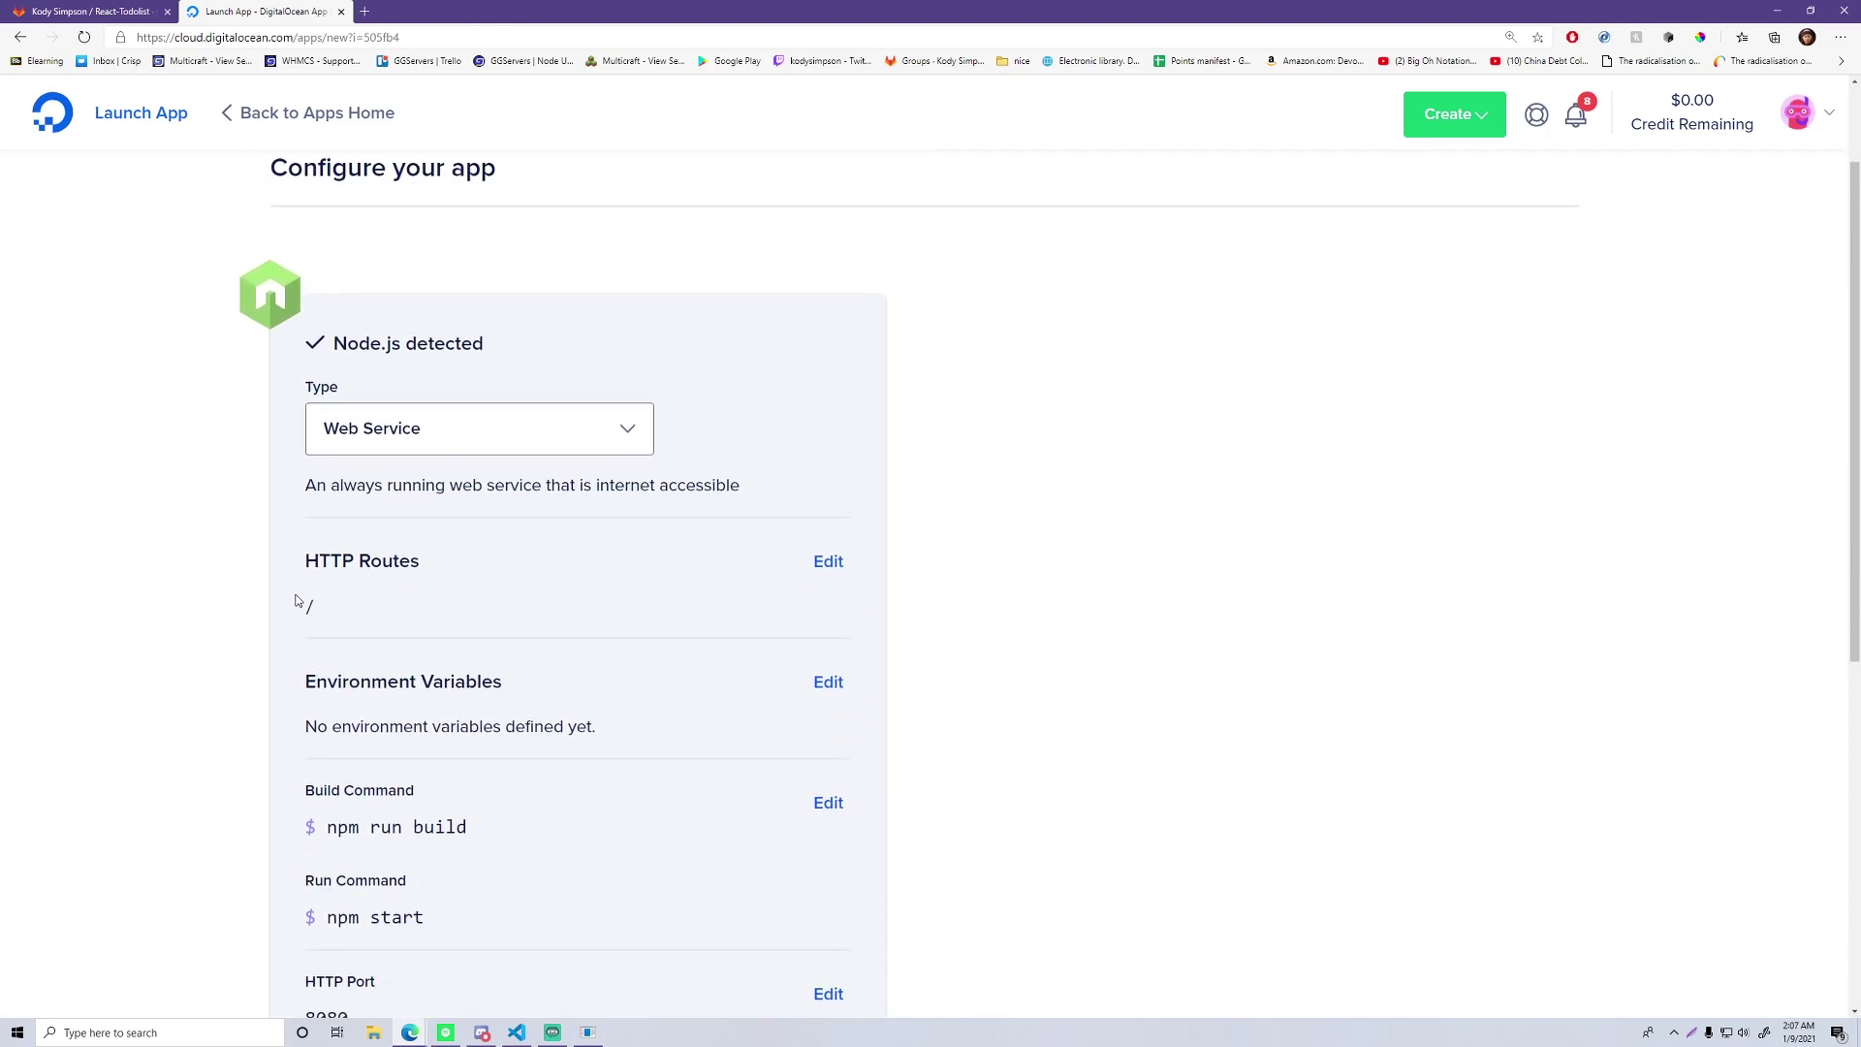
Examine the app's build command, run command and HTTP port settings
scroll(208, 653, "down", 3)
scroll(207, 652, "up", 2)
scroll(299, 718, "down", 1)
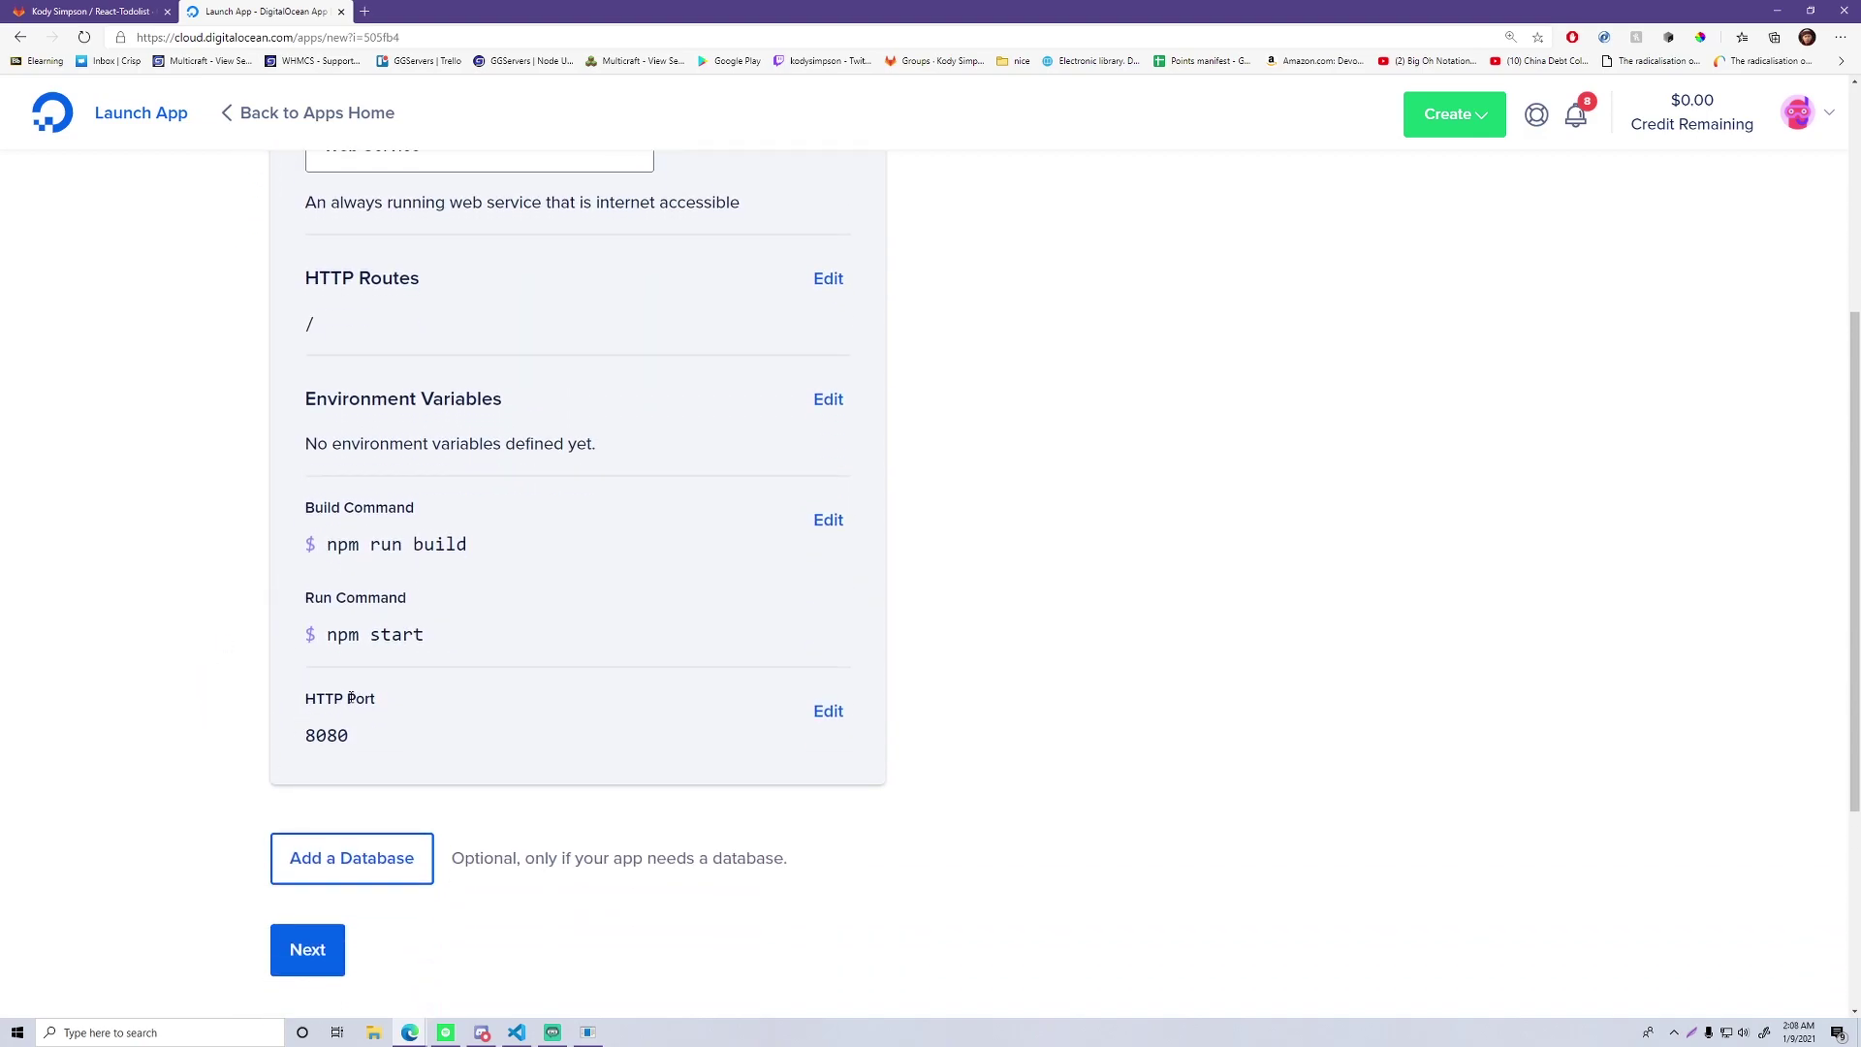
left_click_drag(302, 735, 348, 735)
scroll(217, 708, "up", 4)
scroll(217, 704, "down", 4)
left_click(216, 694)
scroll(215, 692, "up", 2)
scroll(215, 692, "up", 3)
scroll(216, 689, "down", 4)
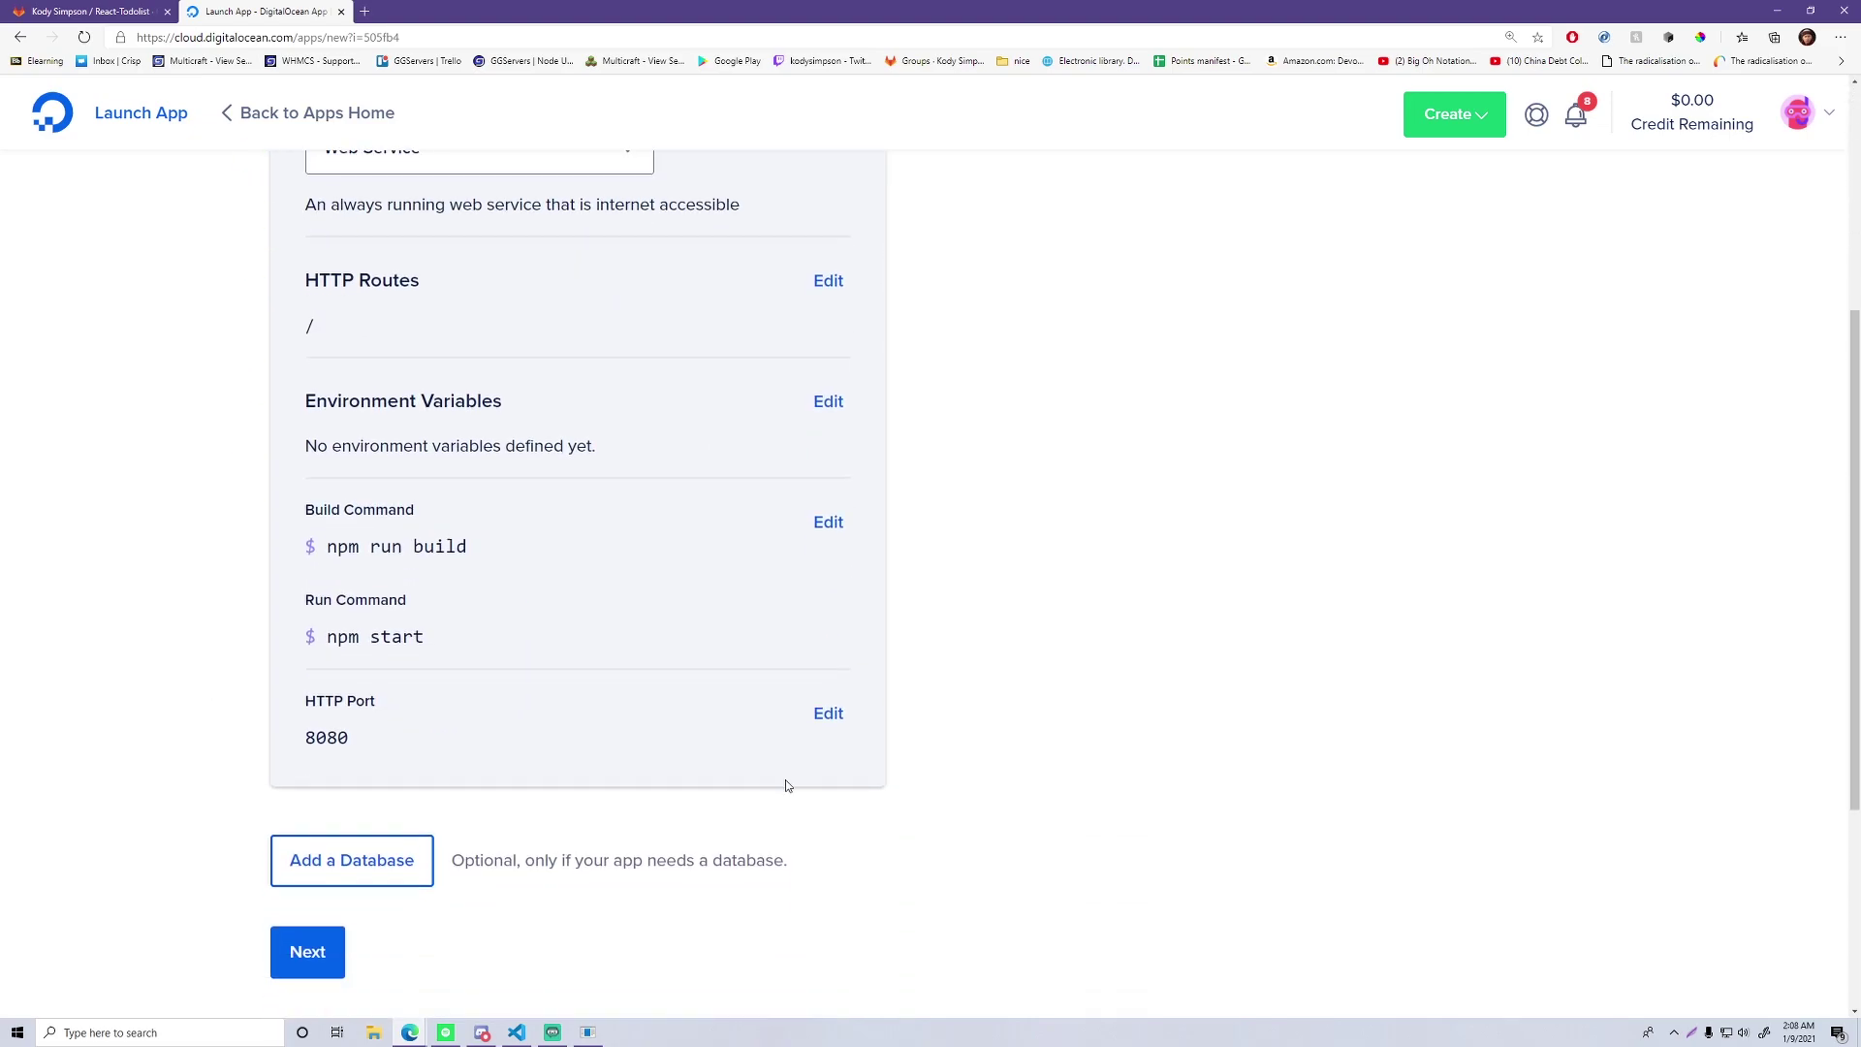
scroll(323, 700, "up", 3)
scroll(466, 570, "down", 1)
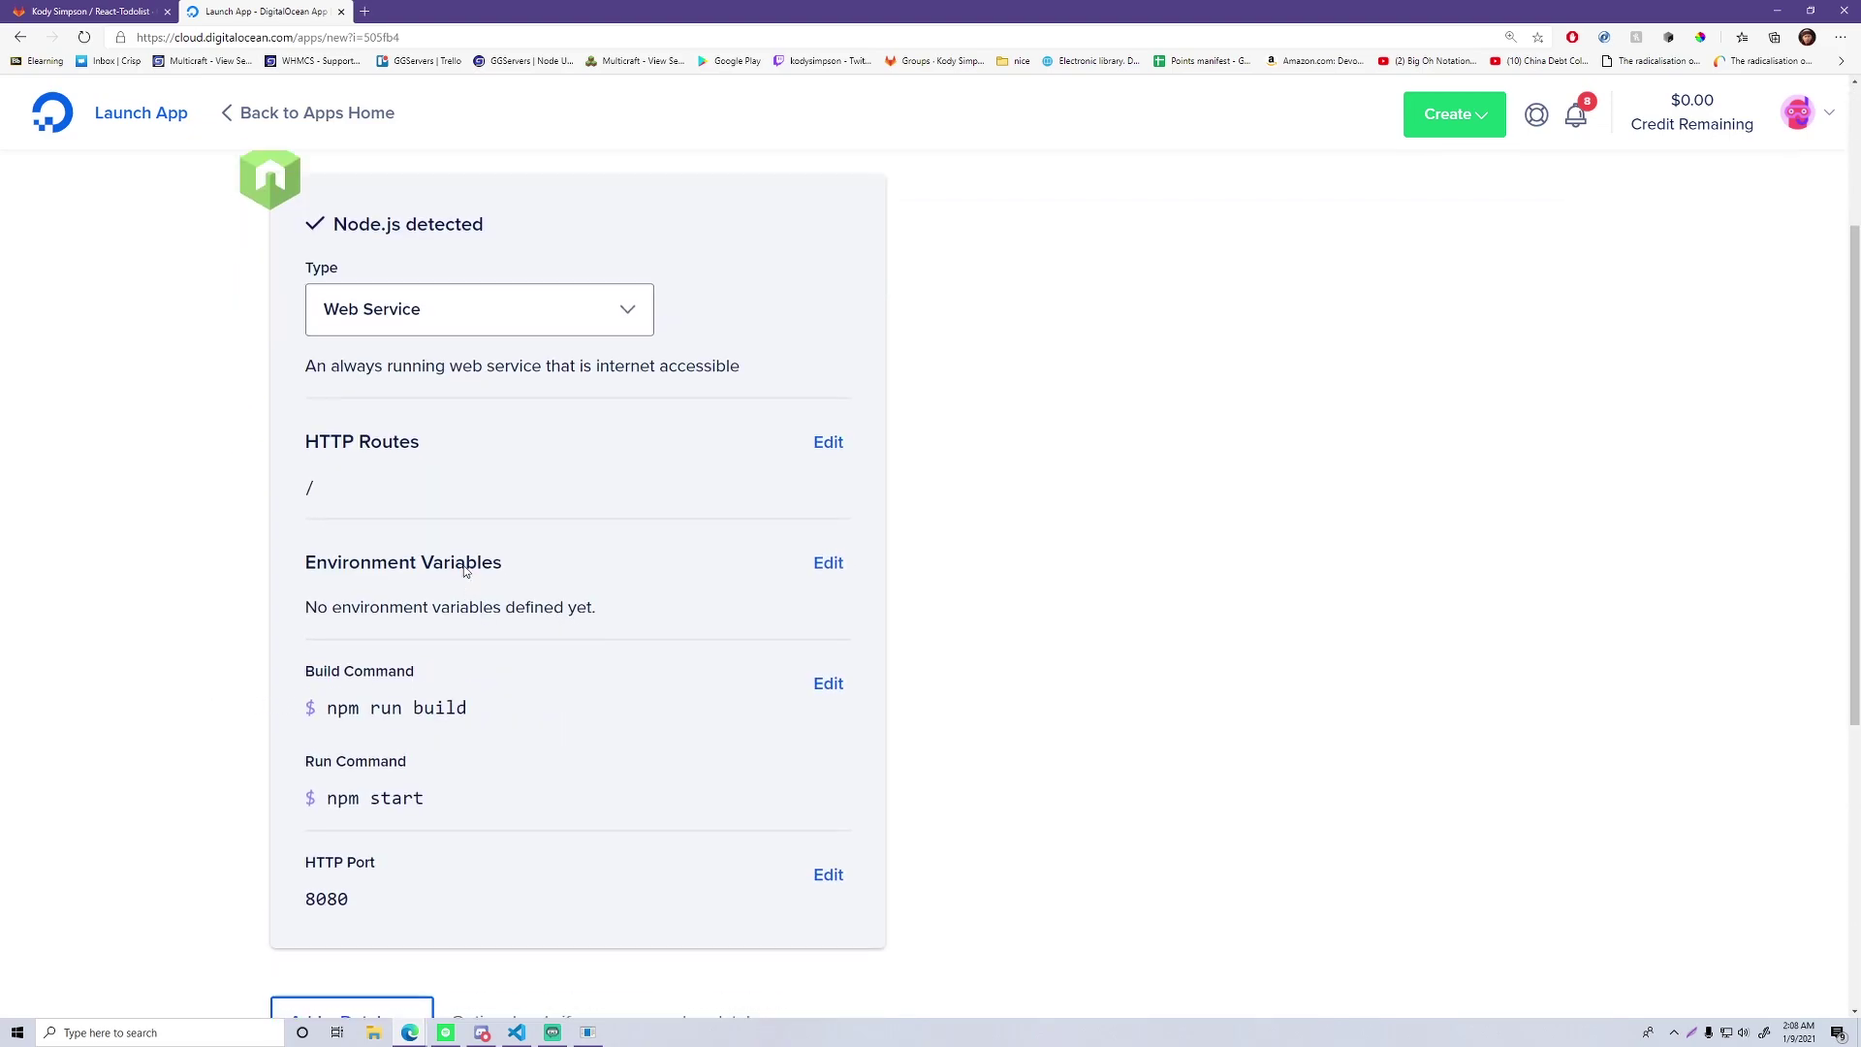
Check the detected application platform and look over the remaining configuration down to the optional database
scroll(442, 574, "up", 3)
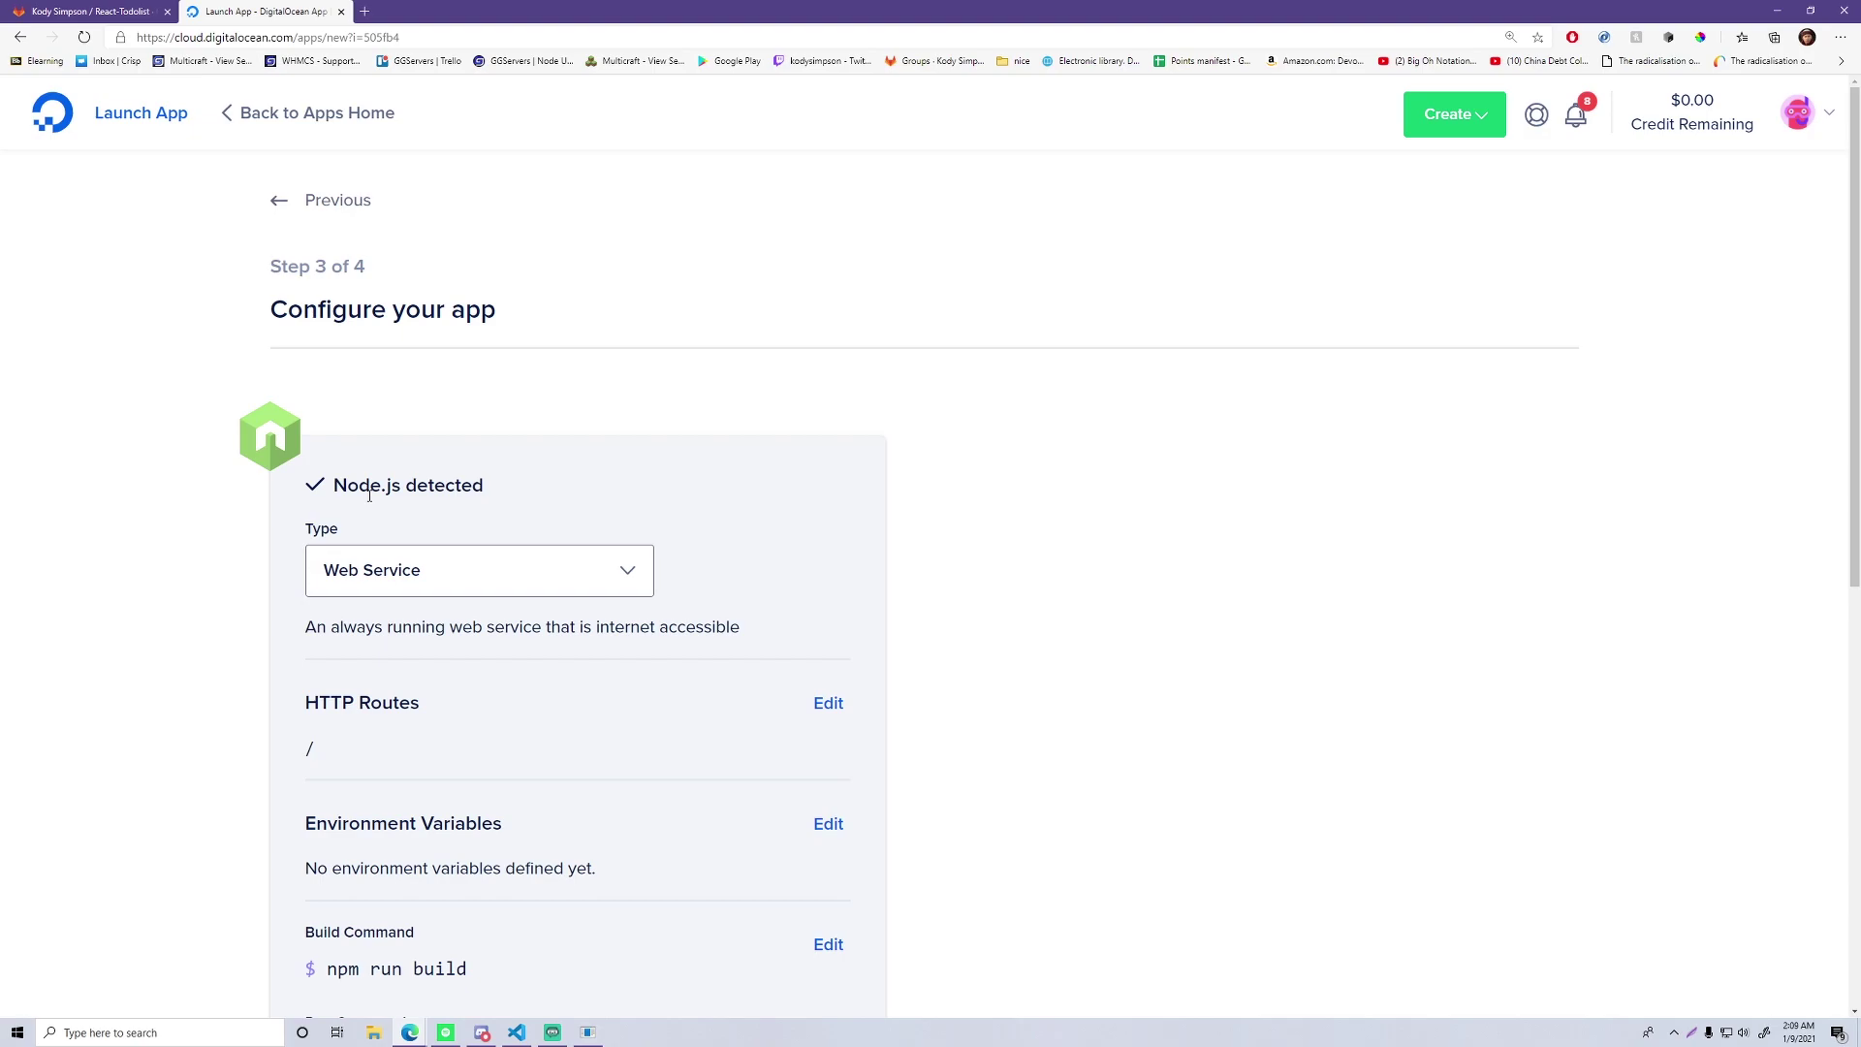
scroll(305, 483, "down", 3)
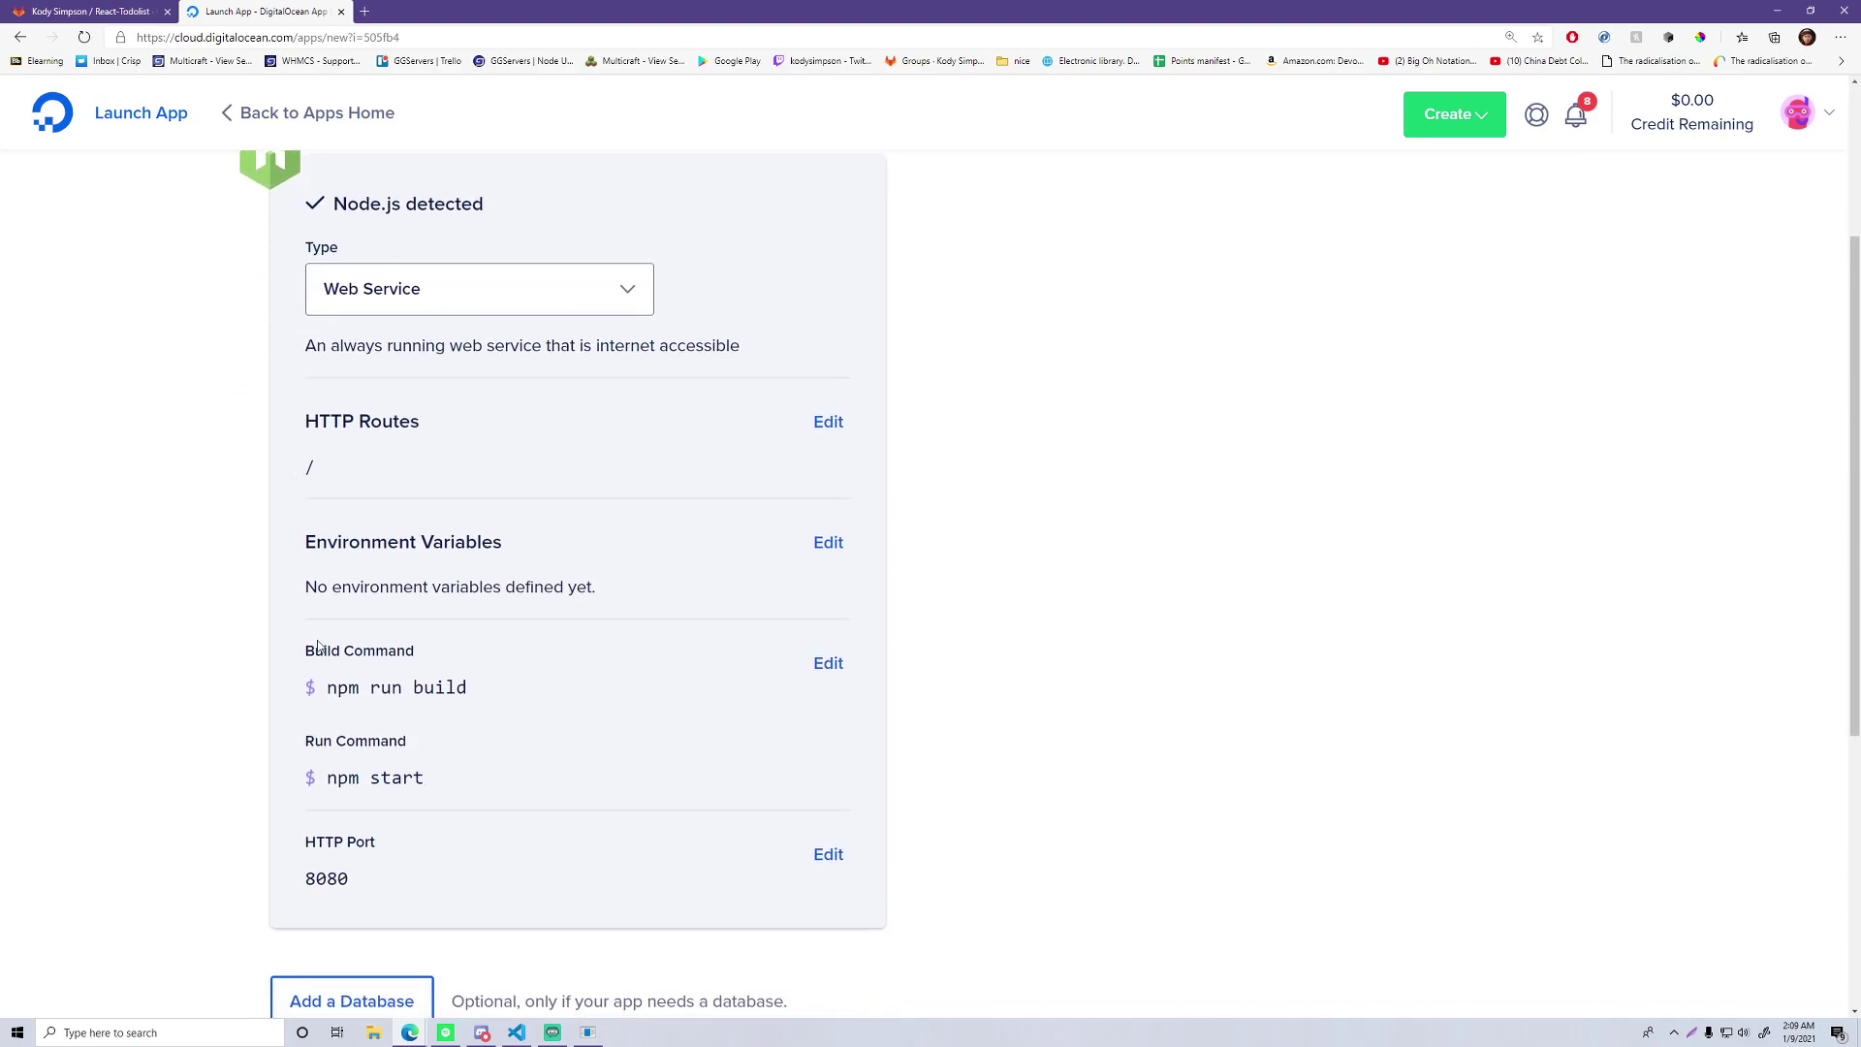
scroll(262, 582, "up", 3)
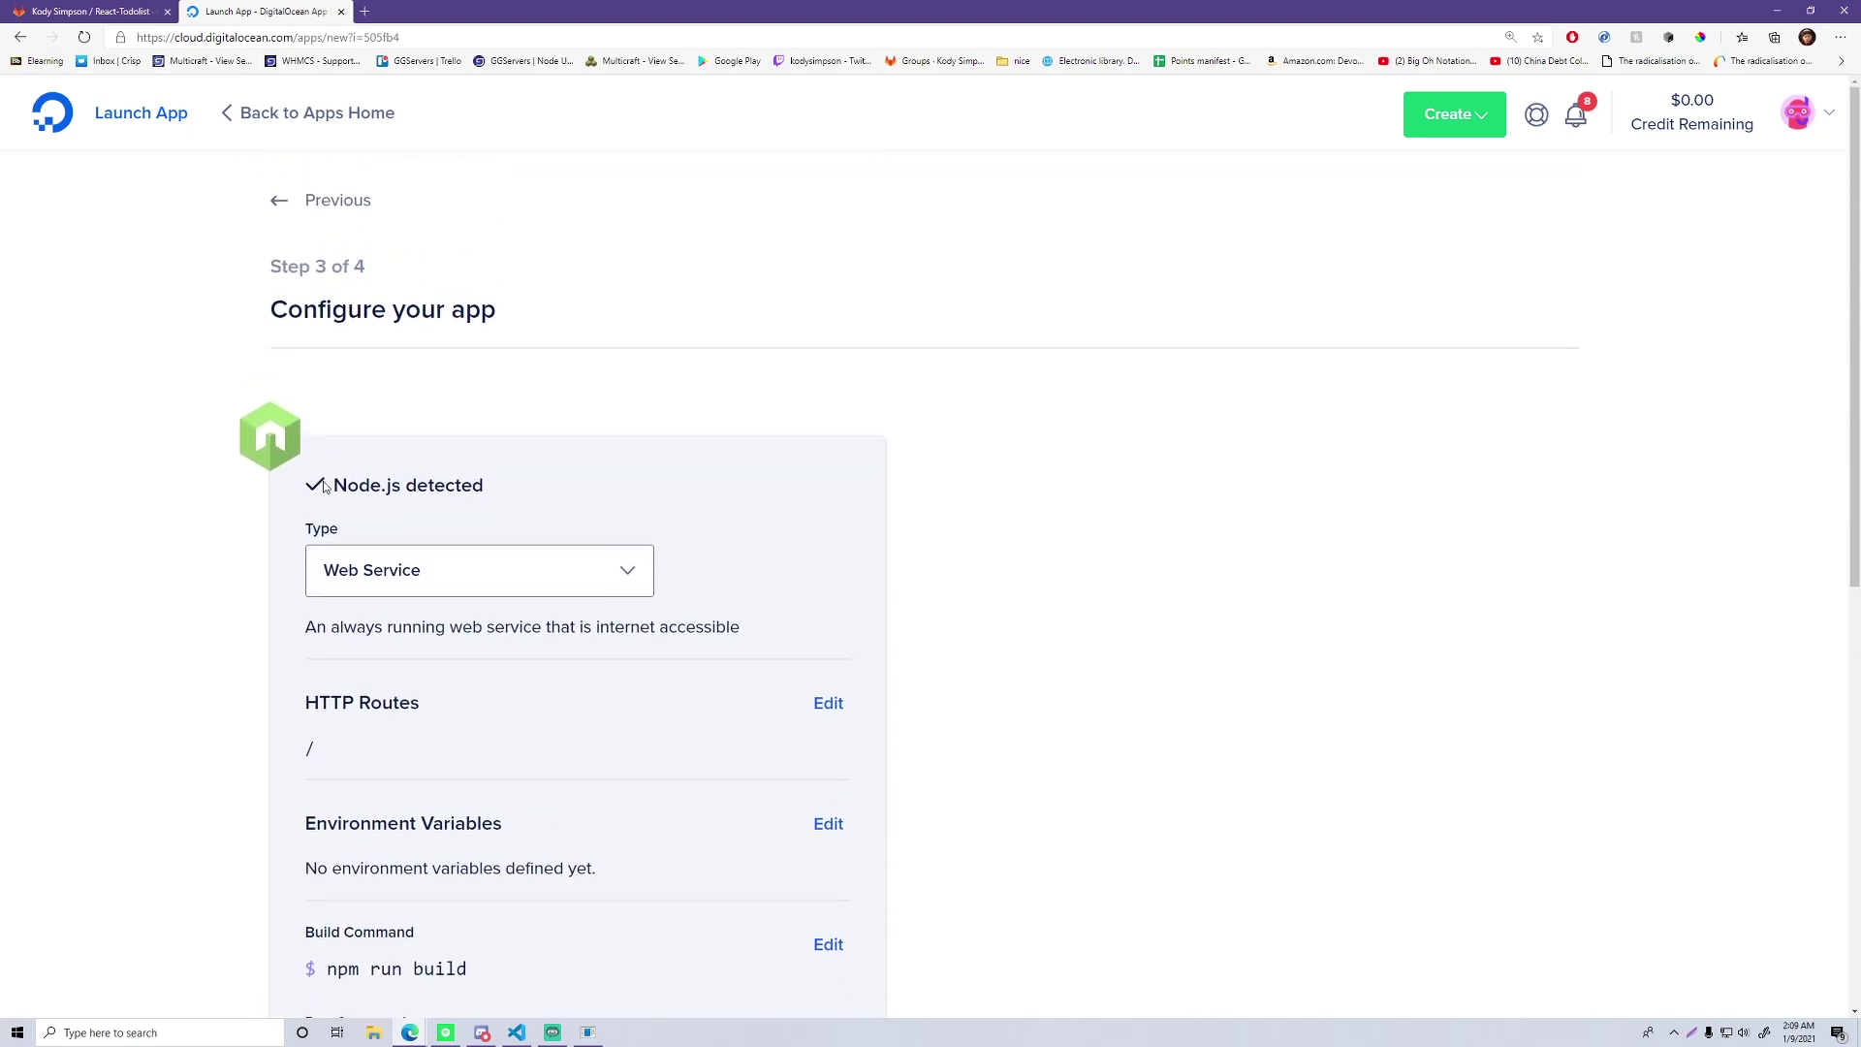
triple_click(350, 484)
left_click(237, 582)
triple_click(342, 485)
left_click(240, 695)
scroll(241, 694, "down", 8)
scroll(242, 694, "up", 10)
scroll(242, 694, "down", 4)
scroll(240, 690, "down", 5)
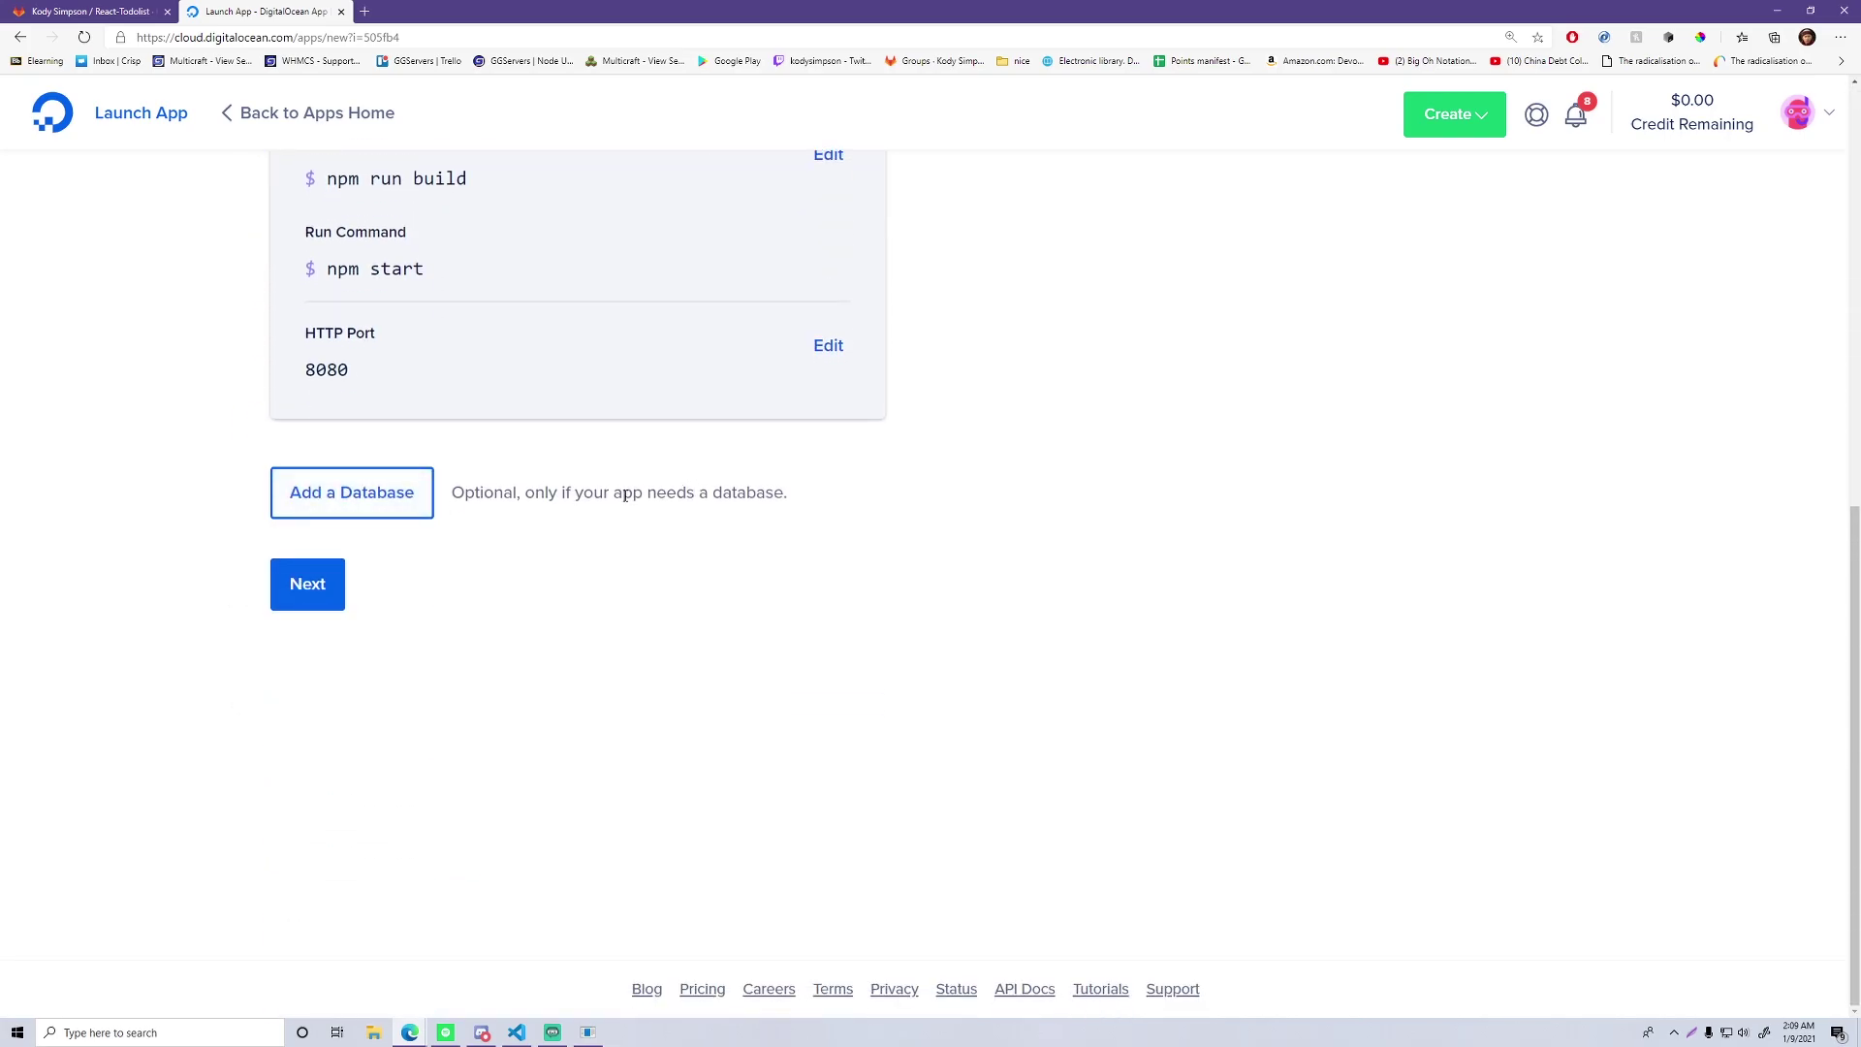
scroll(247, 451, "up", 6)
scroll(225, 470, "down", 6)
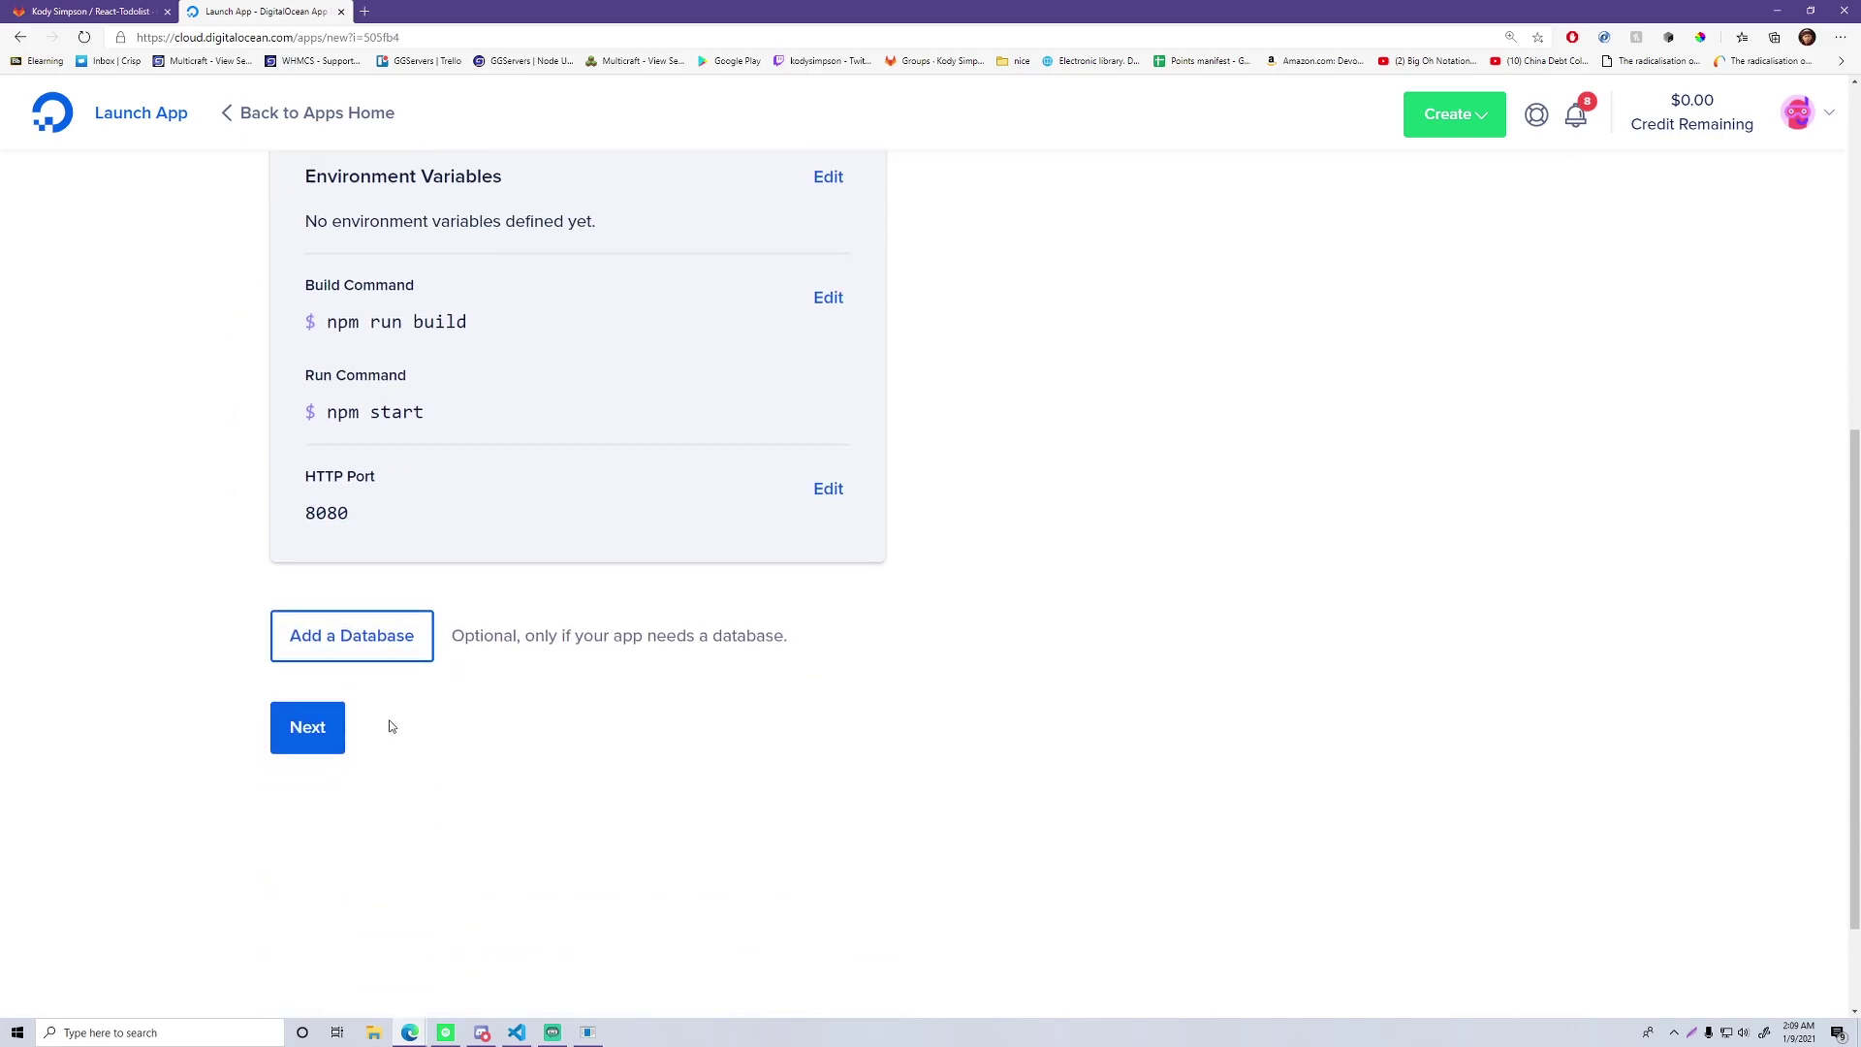
Accept the app configuration and select the Basic plan for the app
left_click(308, 732)
scroll(341, 431, "down", 3)
left_click(834, 231)
scroll(882, 354, "down", 2)
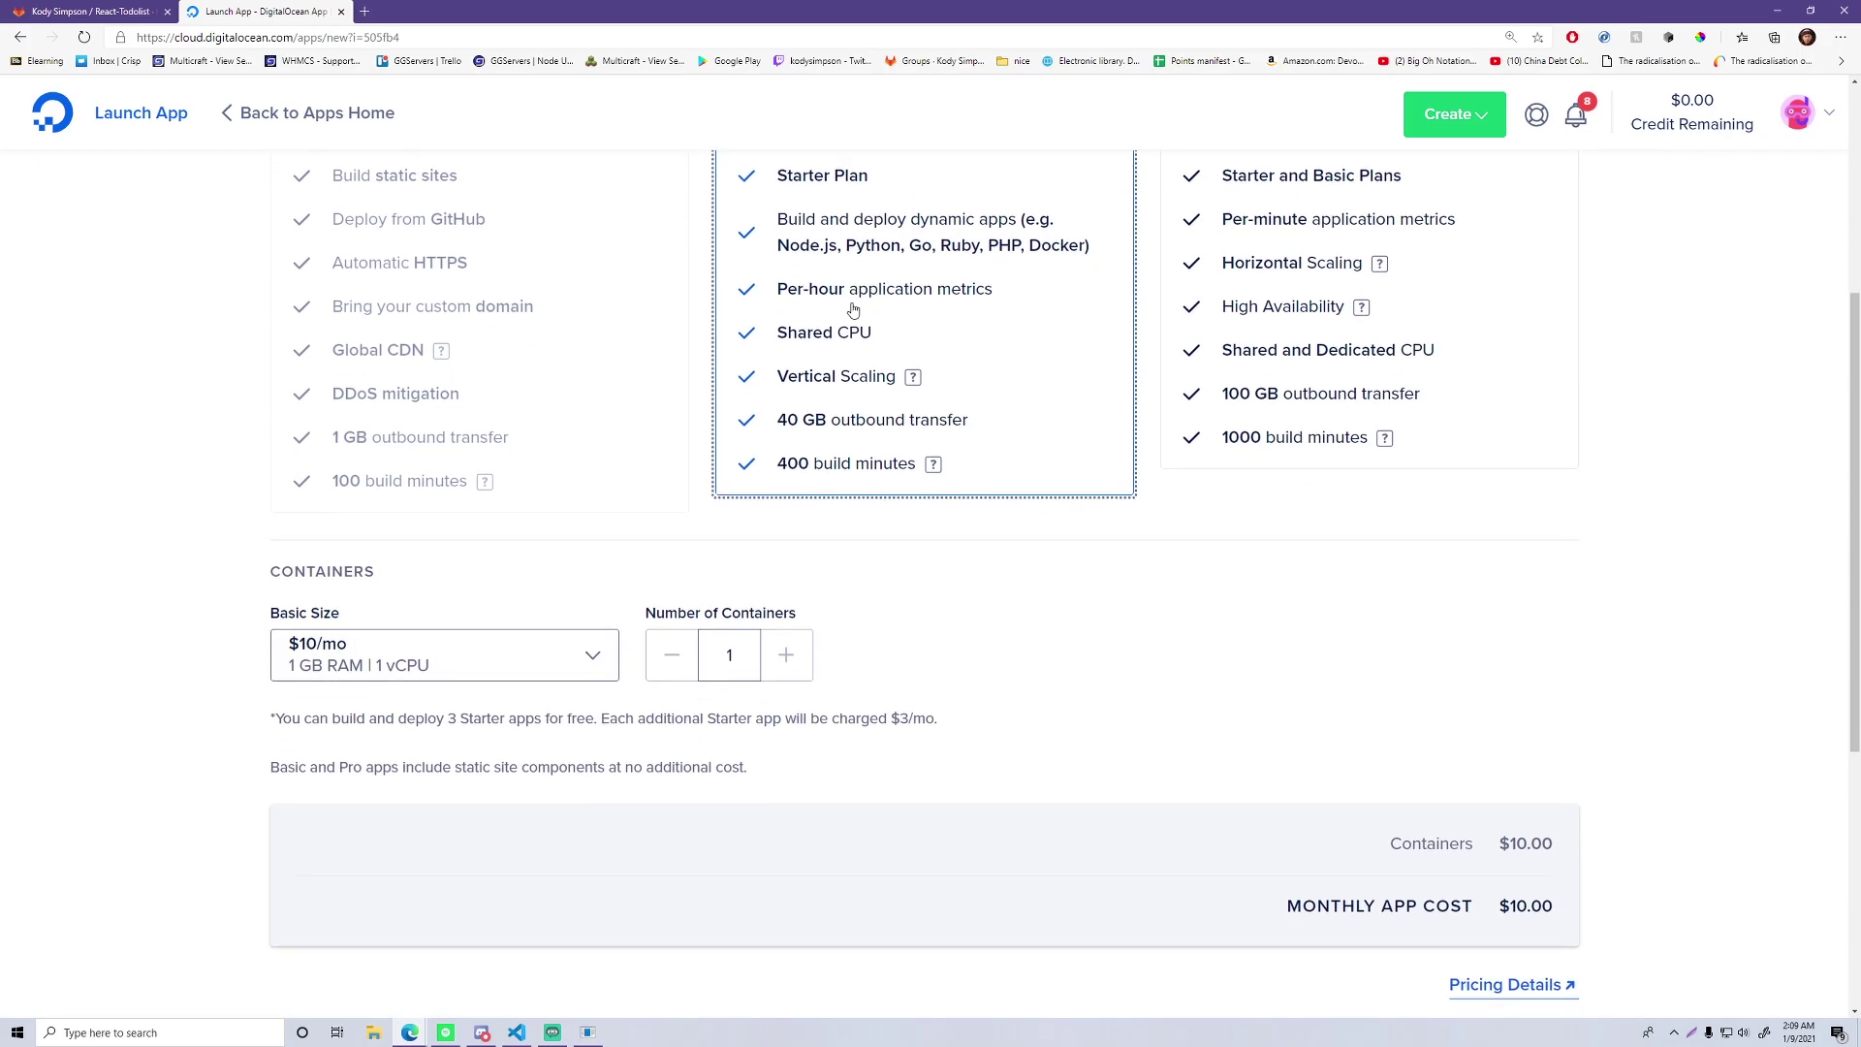
scroll(853, 310, "up", 2)
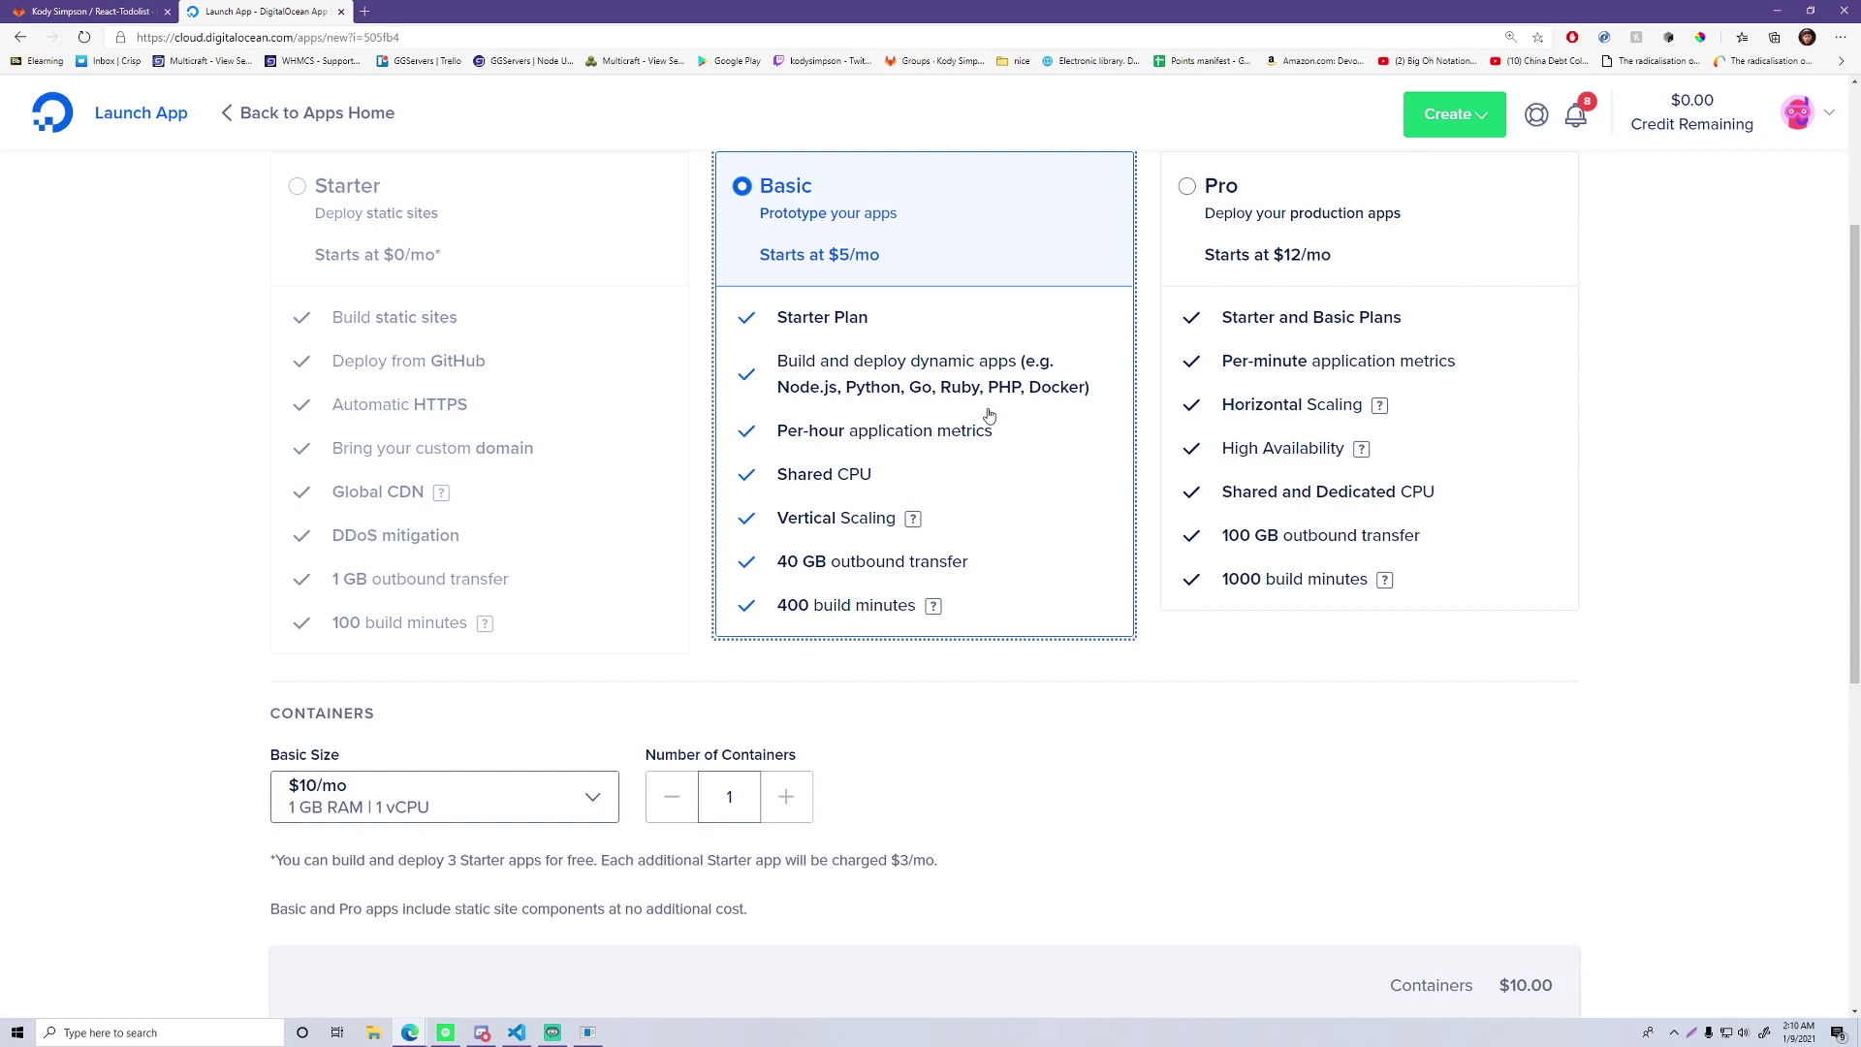
Set the Basic container size to $5/mo with 512 MB RAM and 1 vCPU, and review the plan and monthly cost
left_click(368, 797)
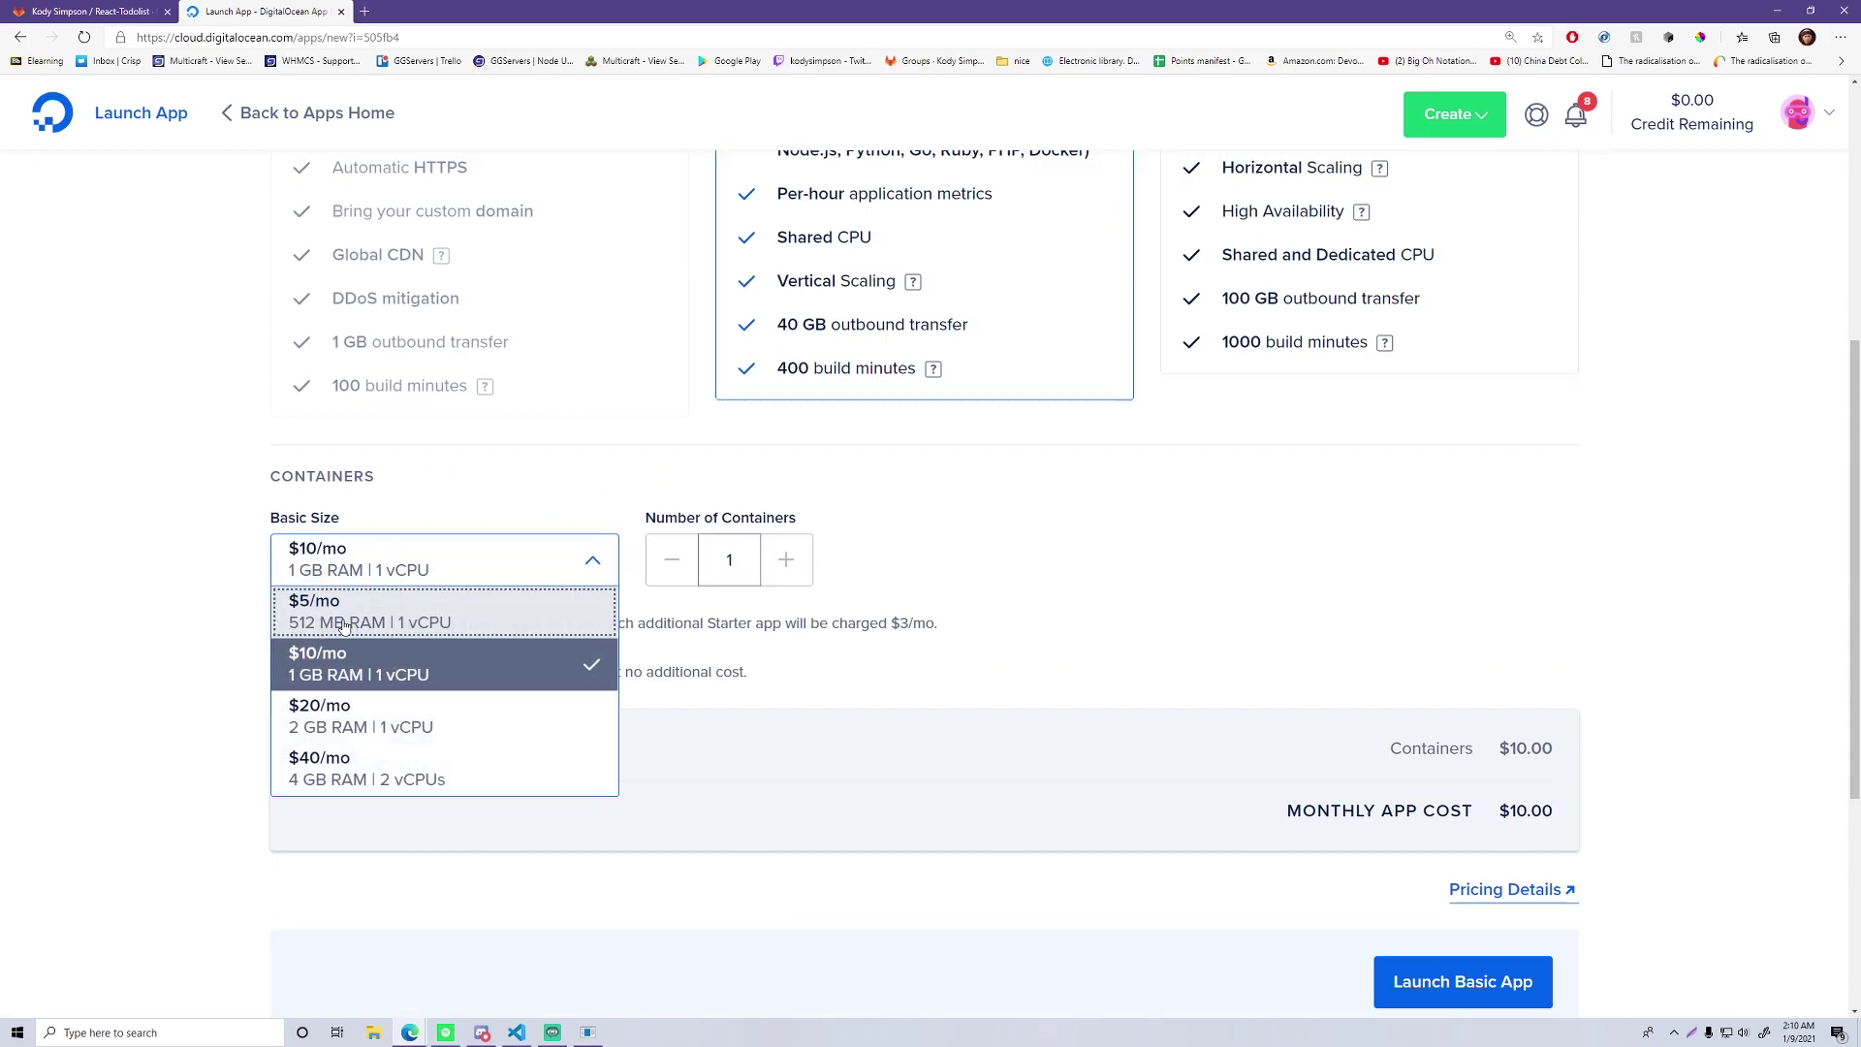
left_click(405, 628)
scroll(190, 607, "up", 5)
scroll(190, 607, "down", 2)
scroll(190, 607, "down", 4)
scroll(190, 607, "up", 6)
scroll(190, 607, "down", 4)
scroll(190, 607, "down", 4)
scroll(192, 605, "up", 6)
scroll(192, 605, "down", 4)
scroll(196, 610, "down", 3)
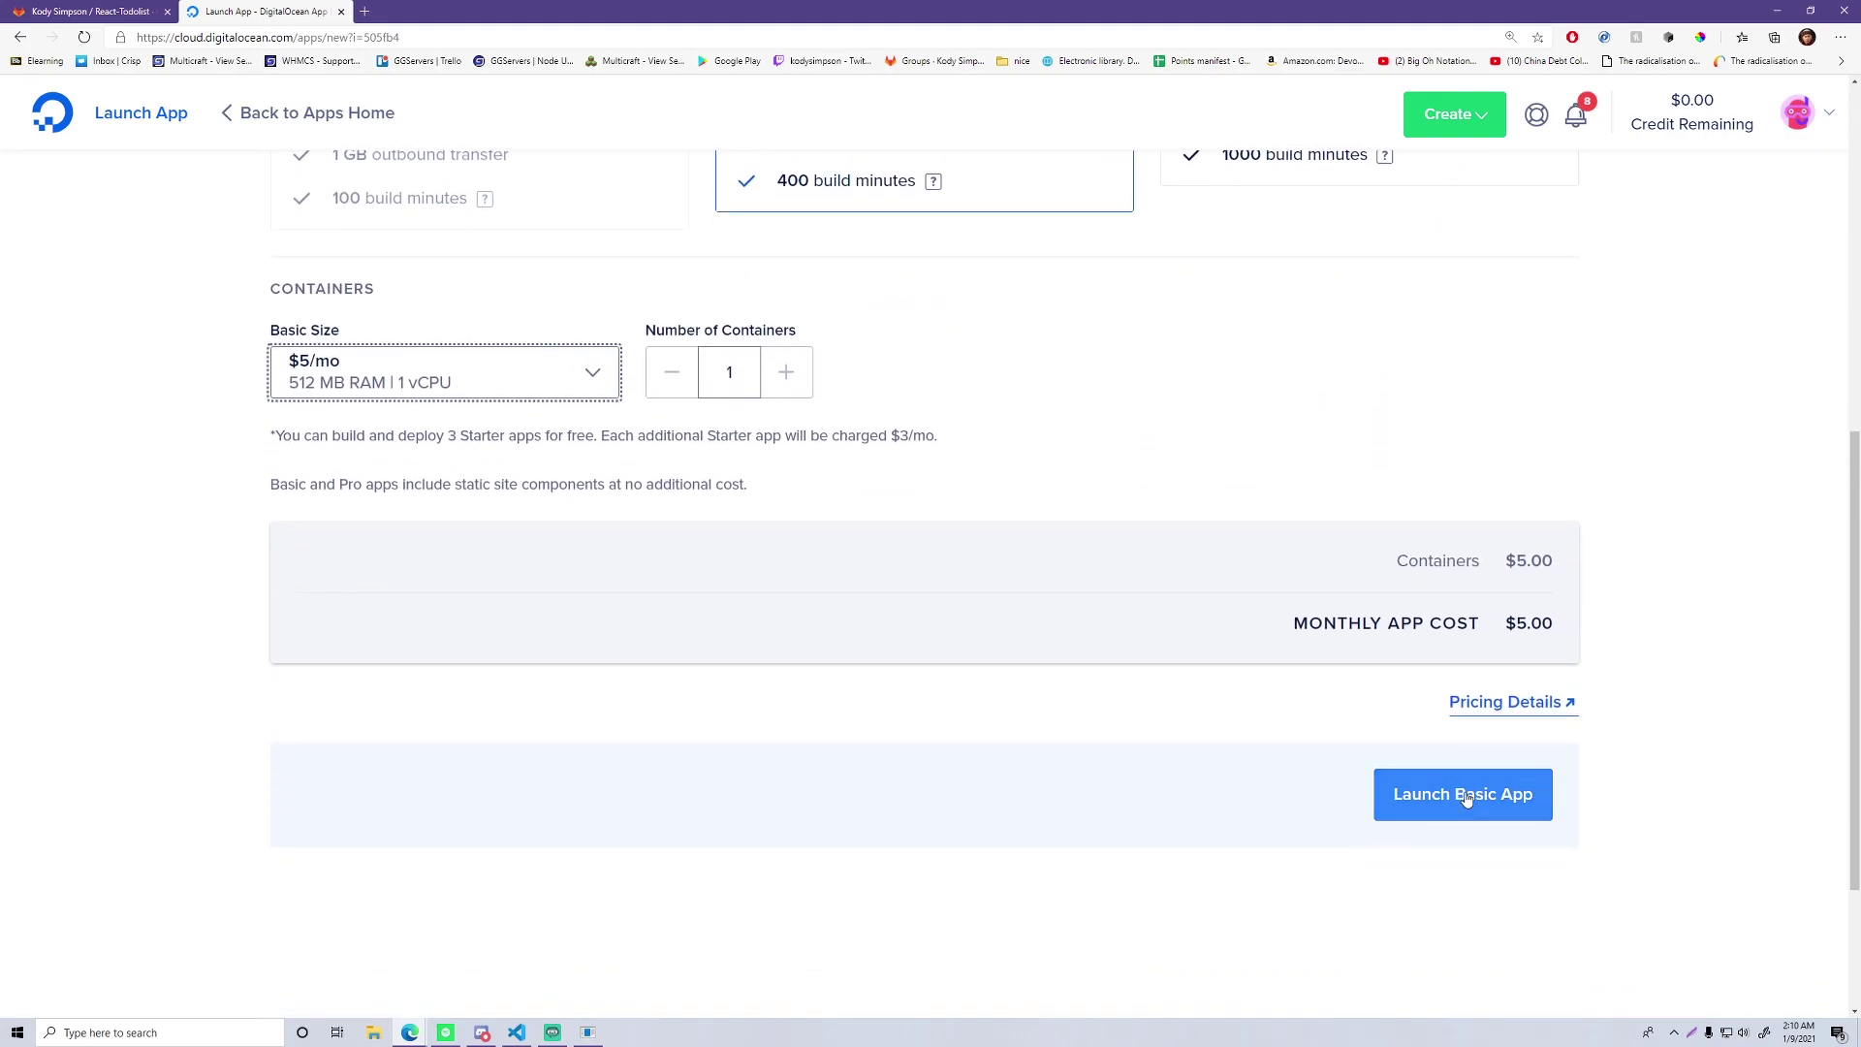
Launch the Basic app and check the build progress on its overview page
left_click(1457, 793)
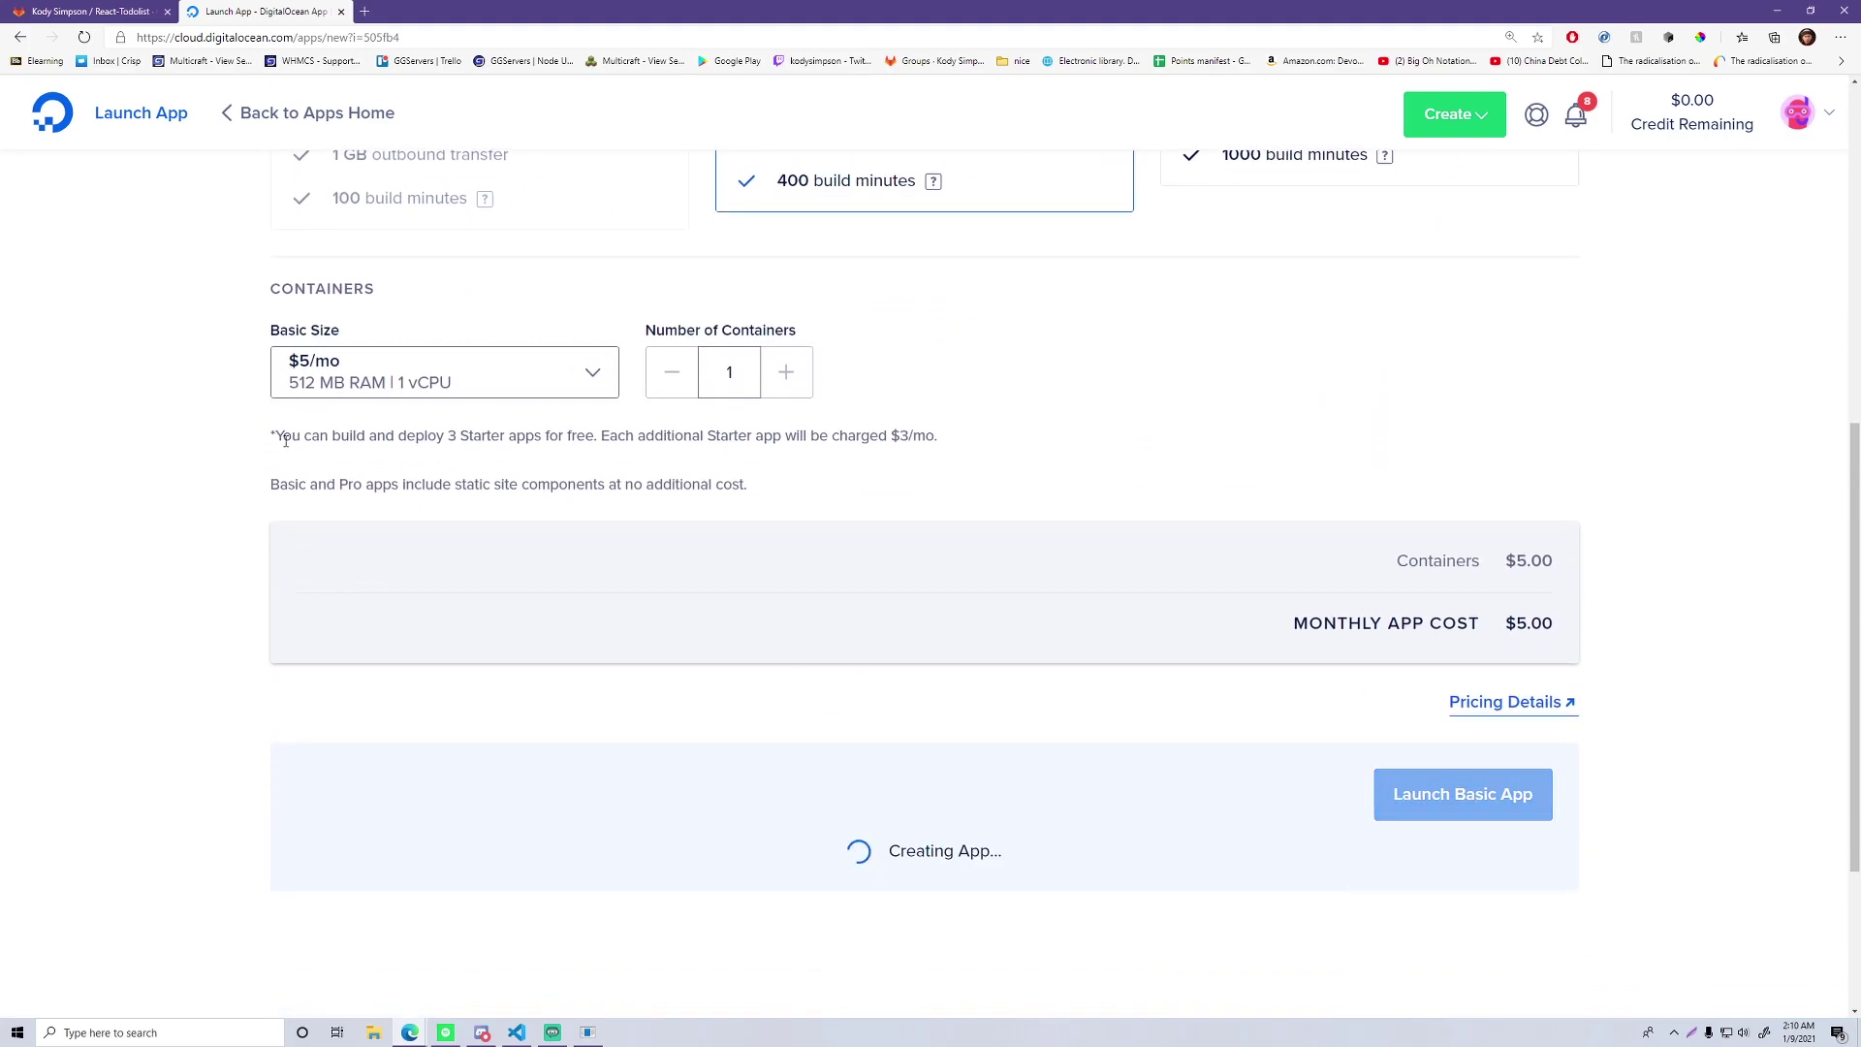
scroll(958, 564, "down", 3)
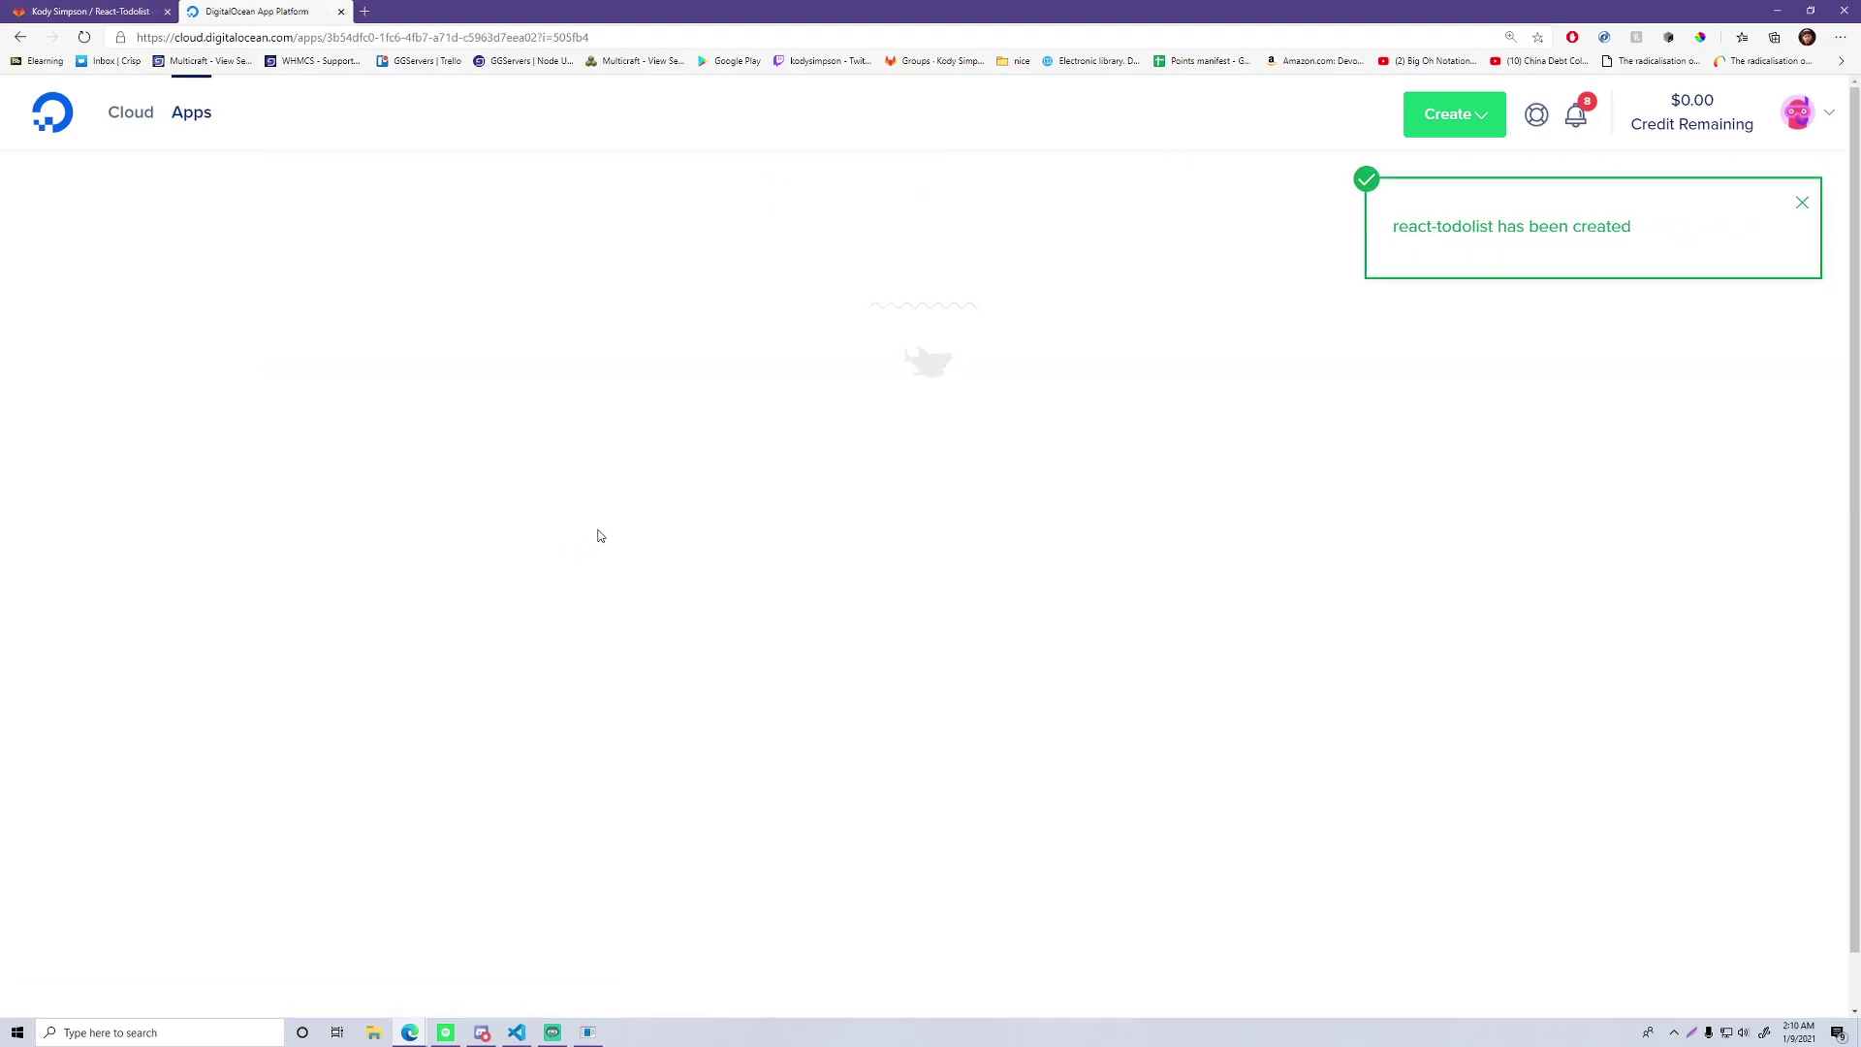
scroll(276, 541, "down", 1)
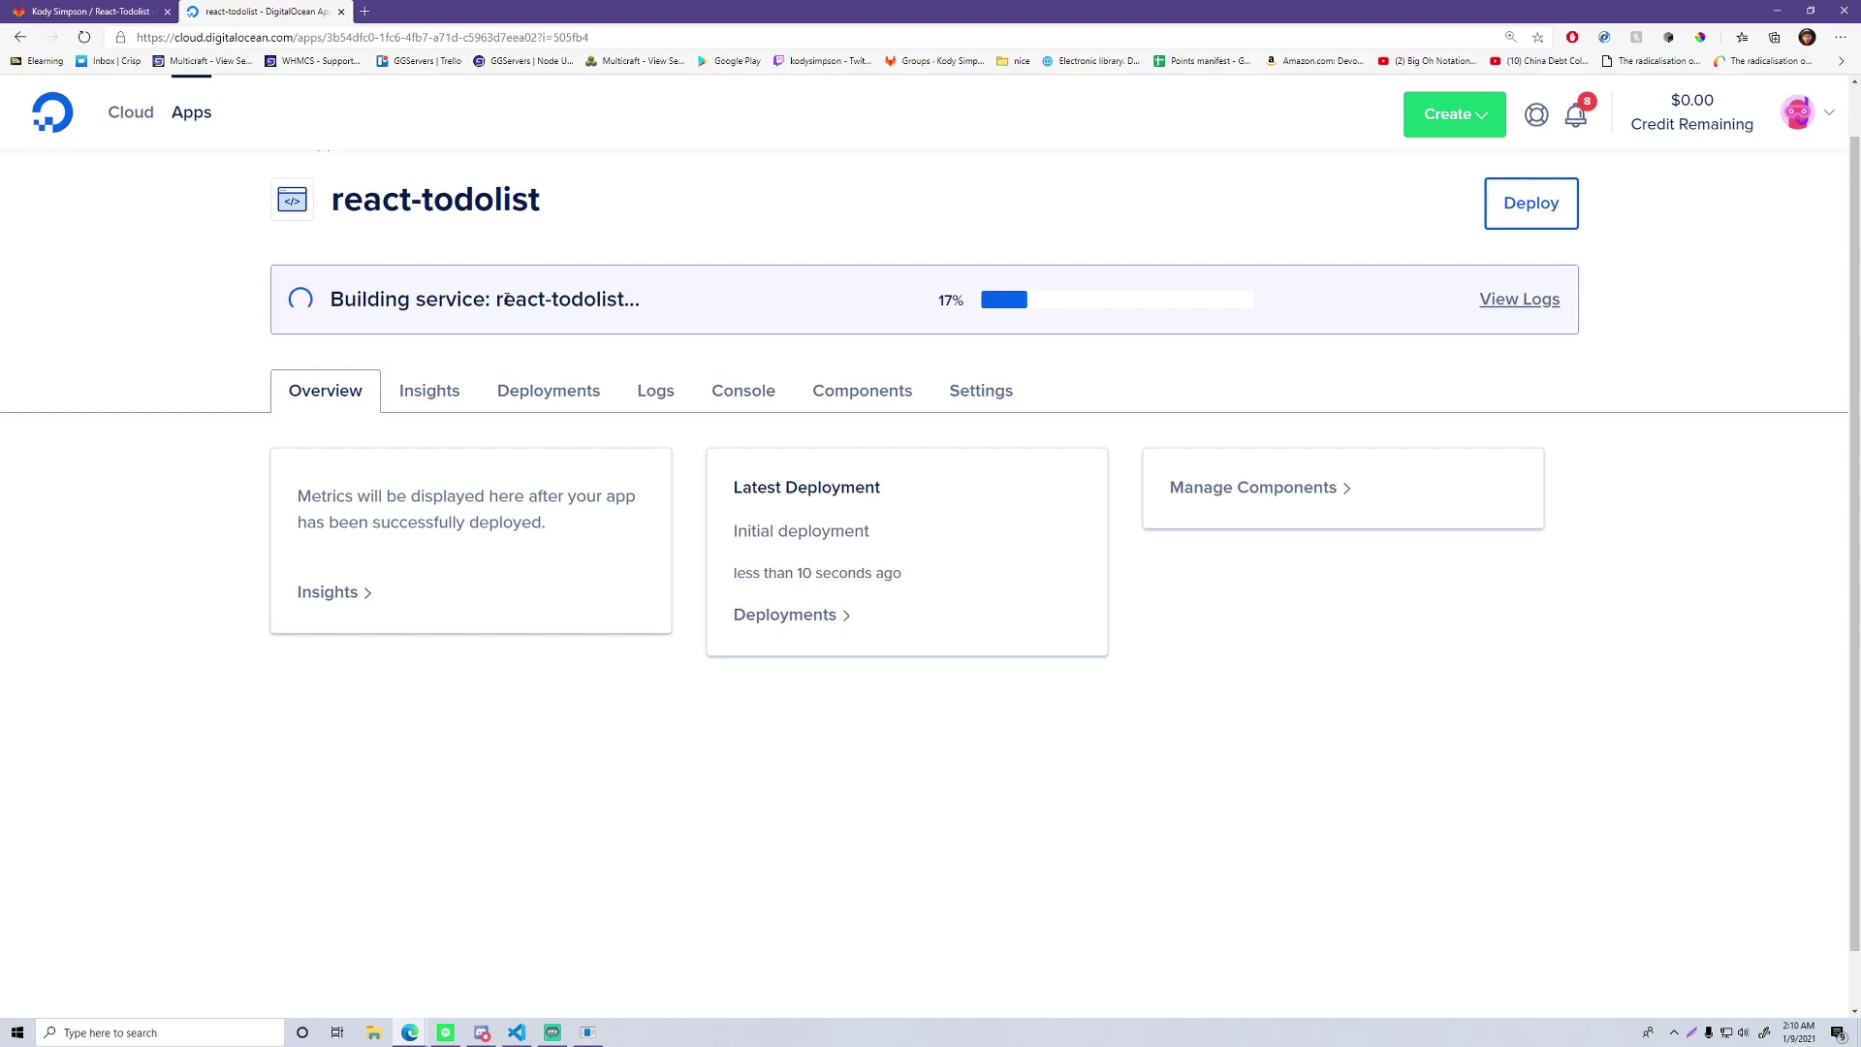
Open the logs of the running react-todolist build and follow the initial deployment's output and status
left_click(1513, 302)
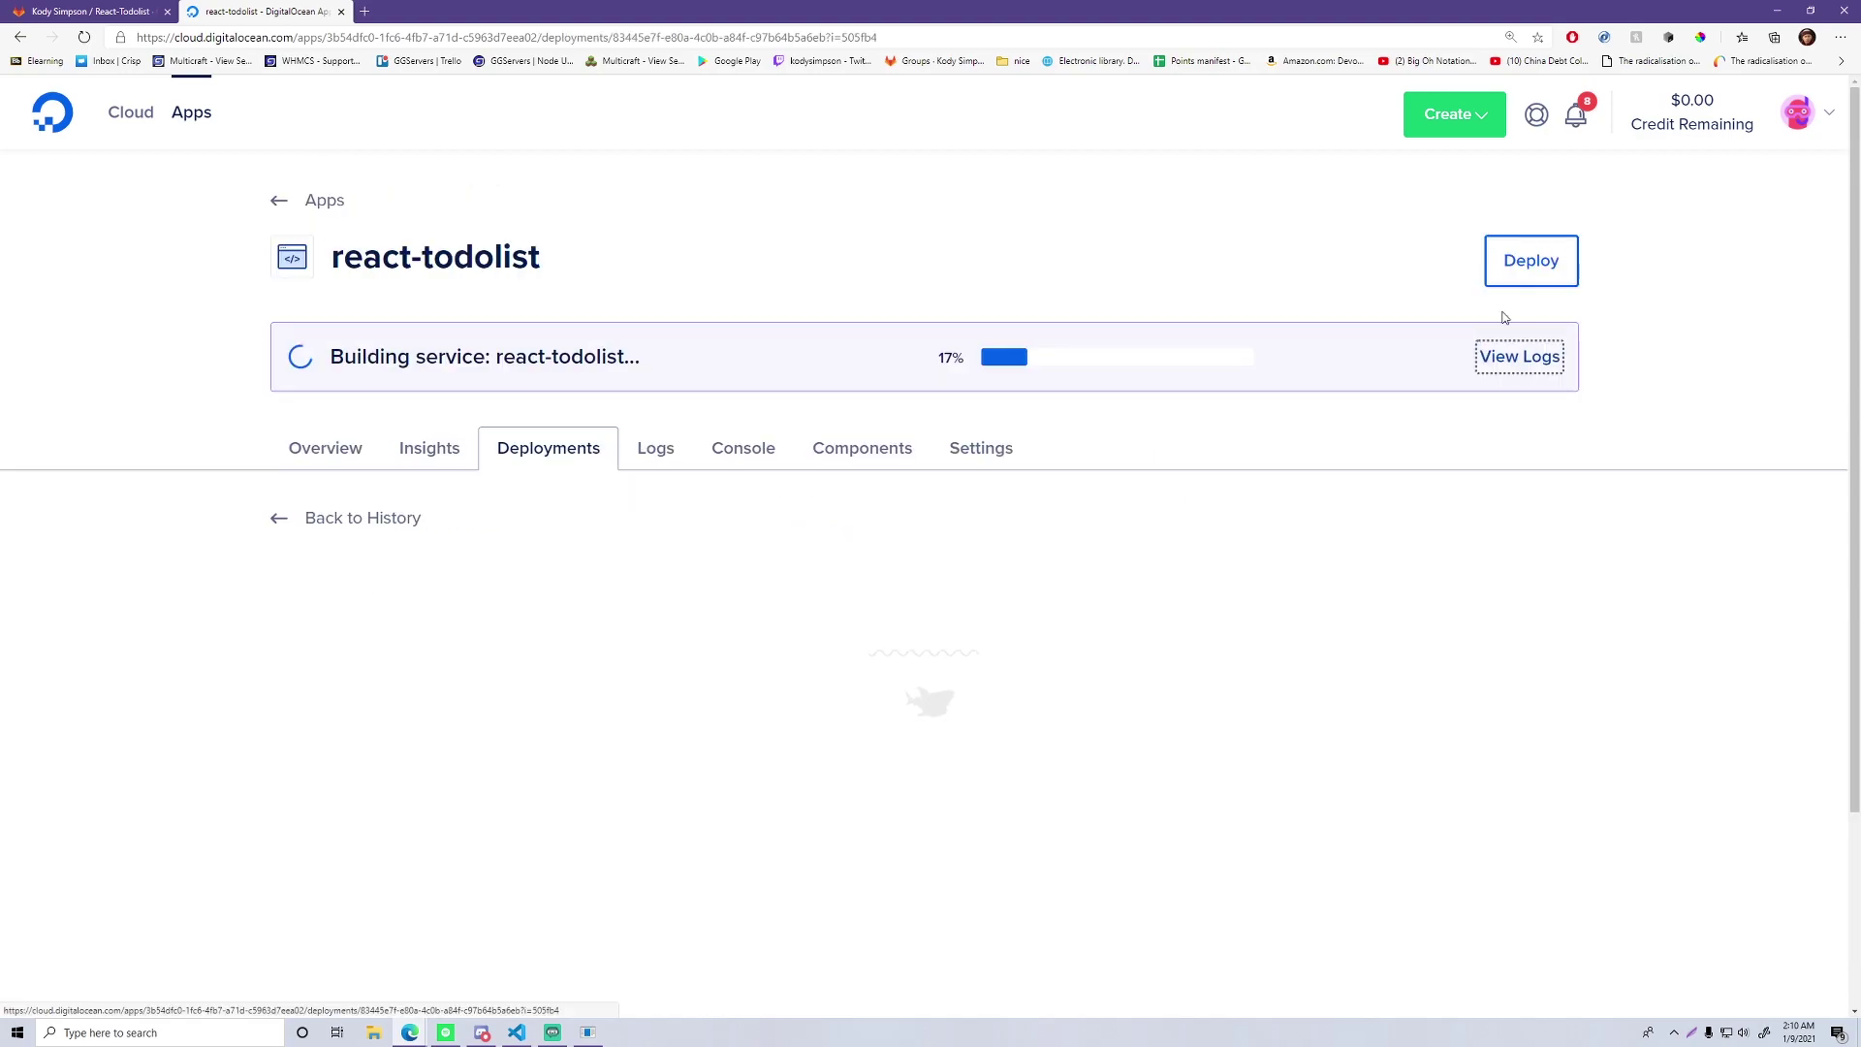
scroll(232, 487, "down", 1)
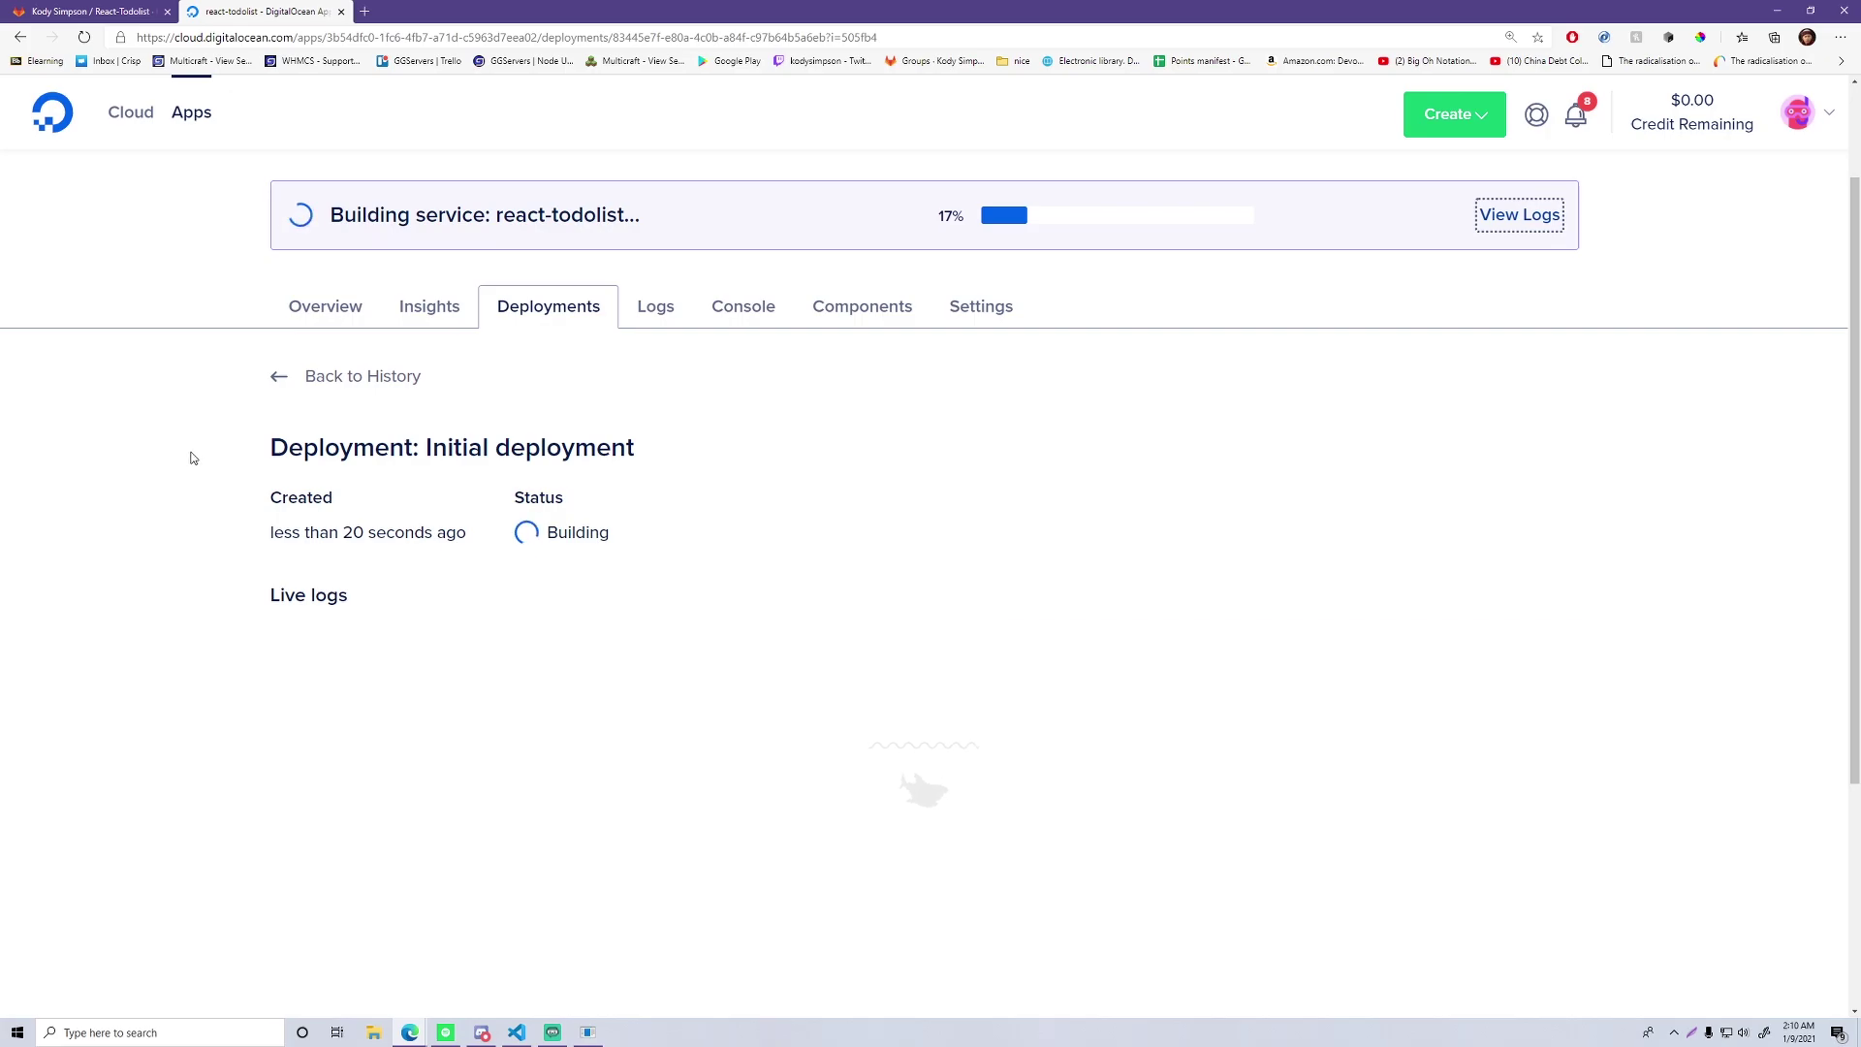
scroll(192, 458, "down", 4)
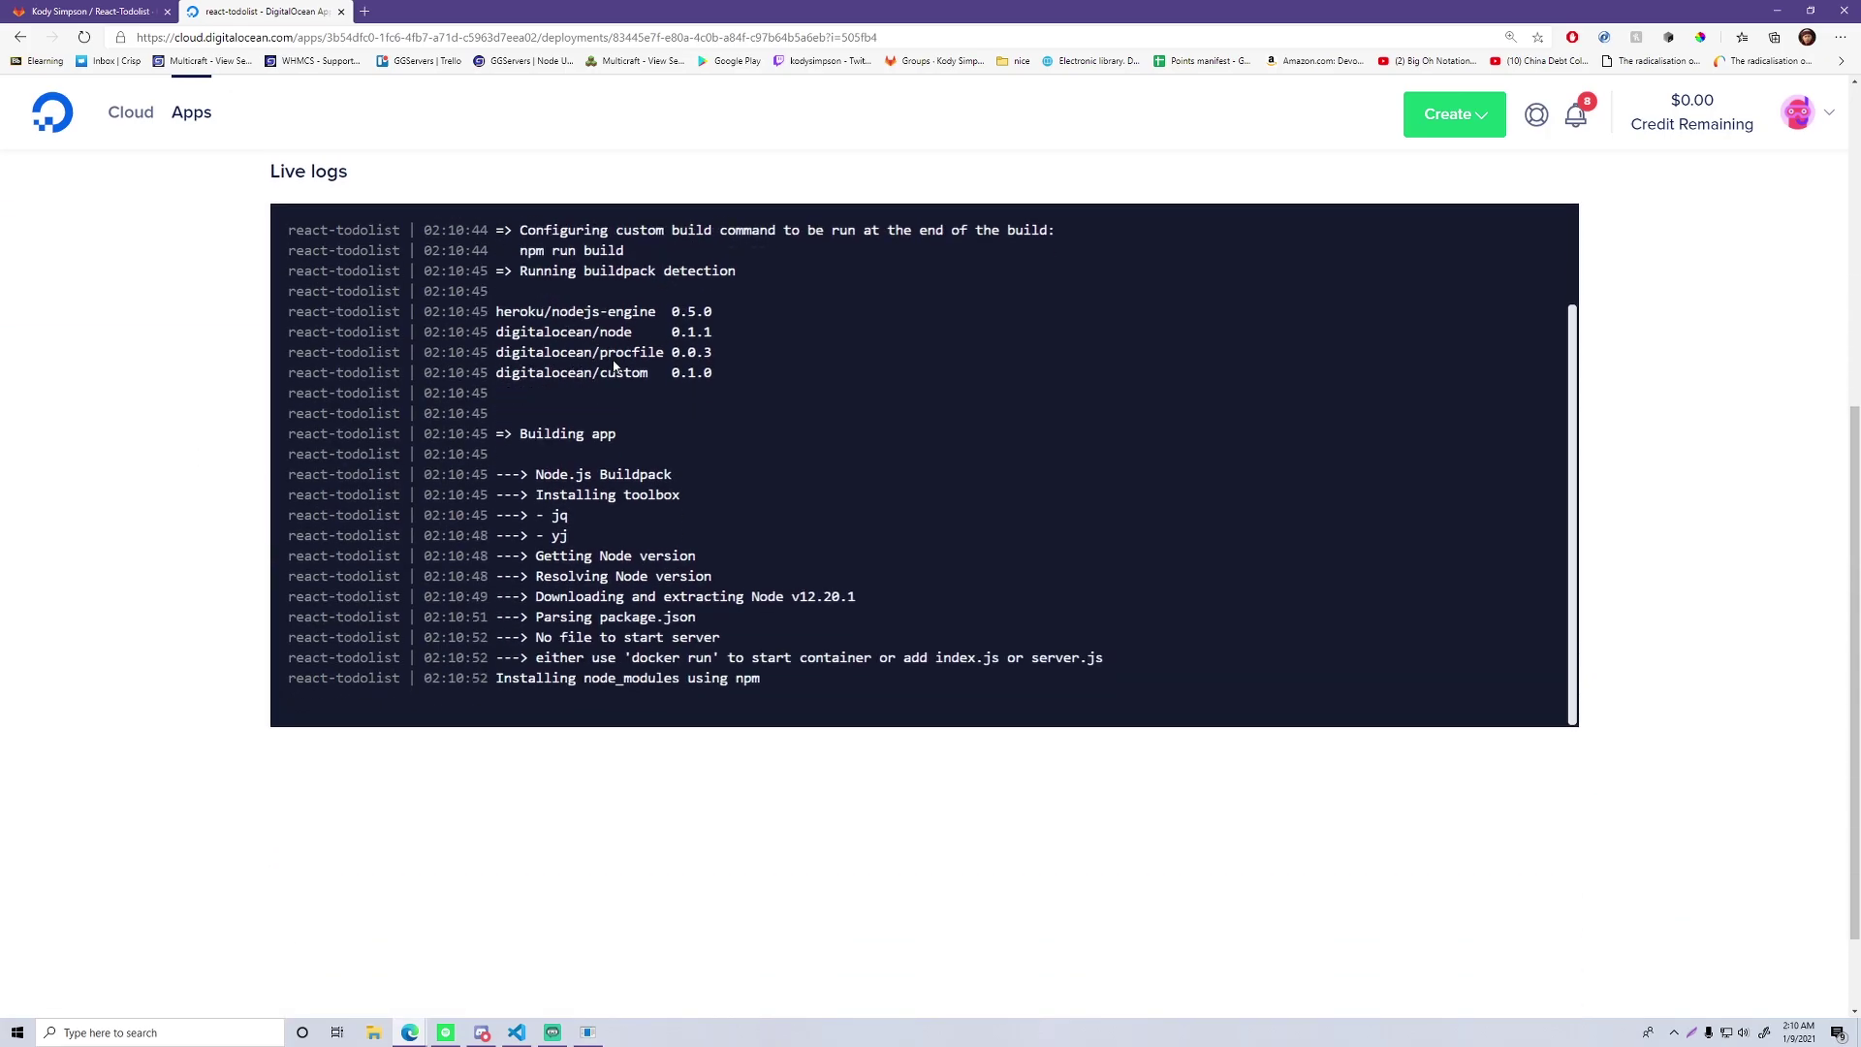
scroll(625, 322, "up", 2)
scroll(572, 358, "down", 4)
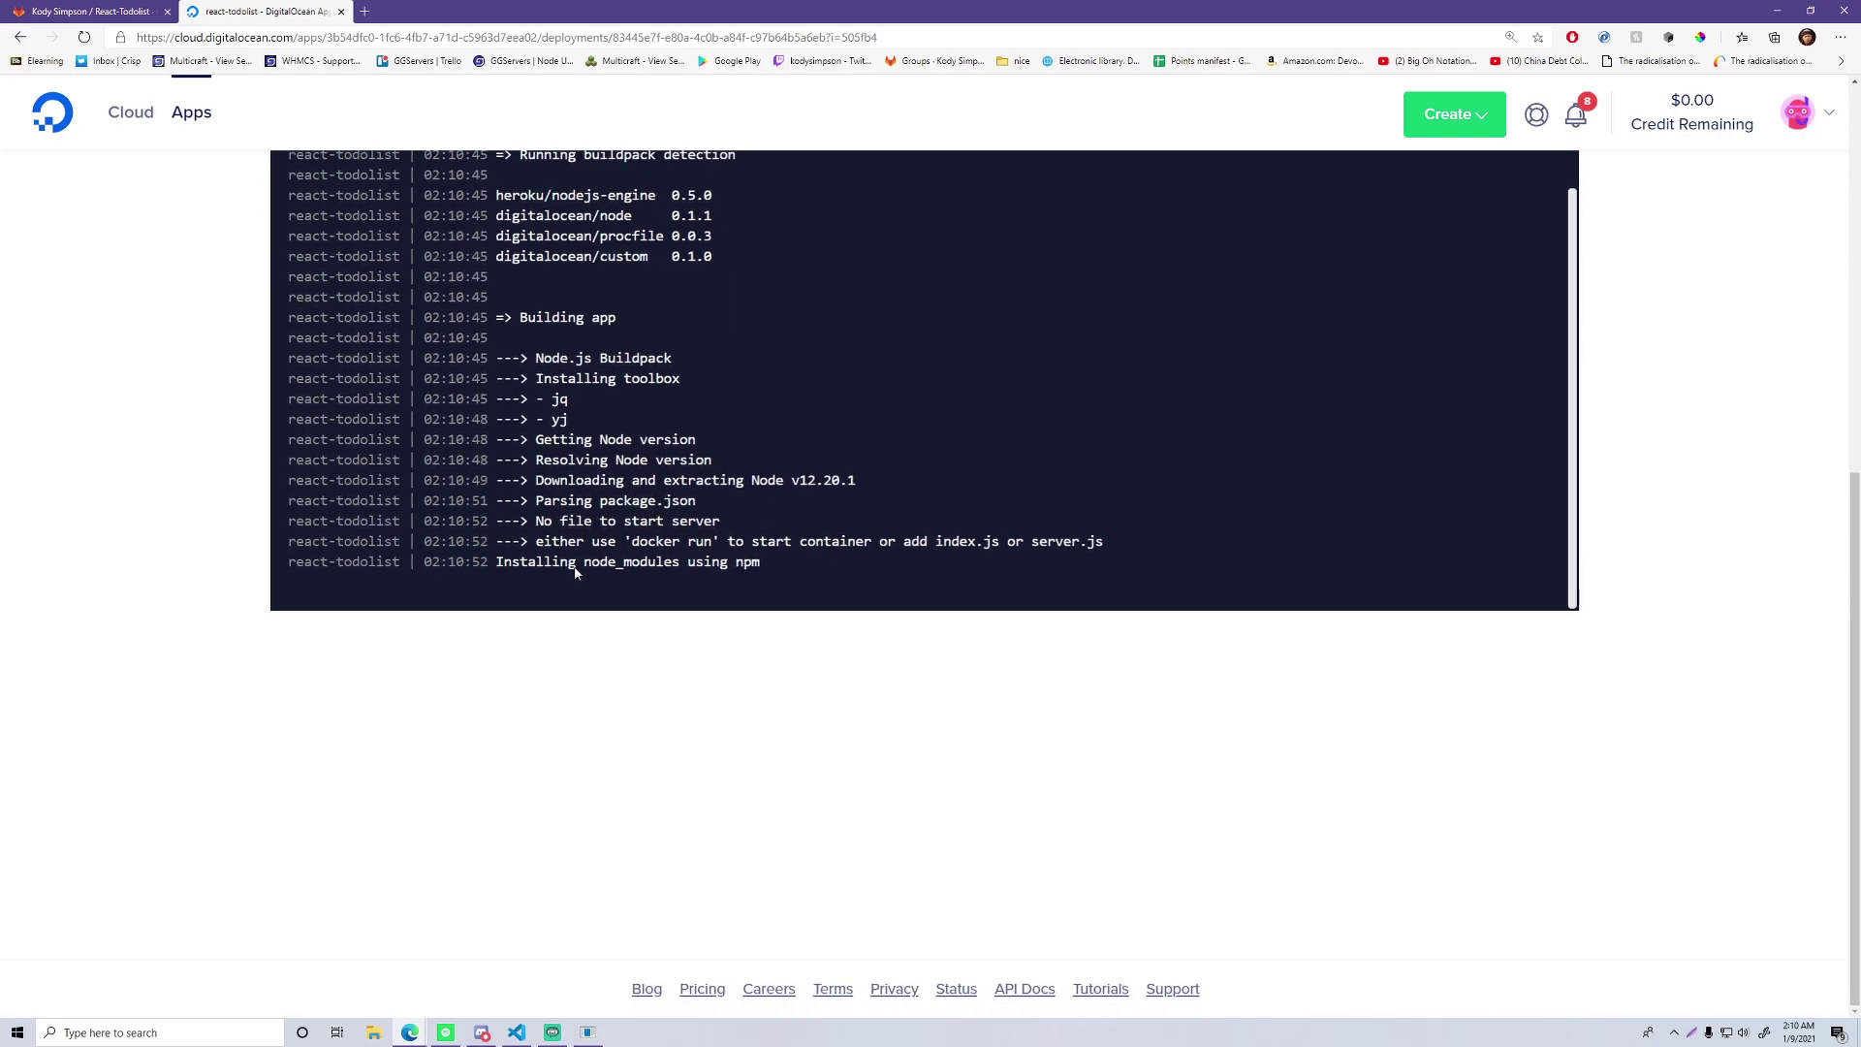
scroll(212, 543, "up", 2)
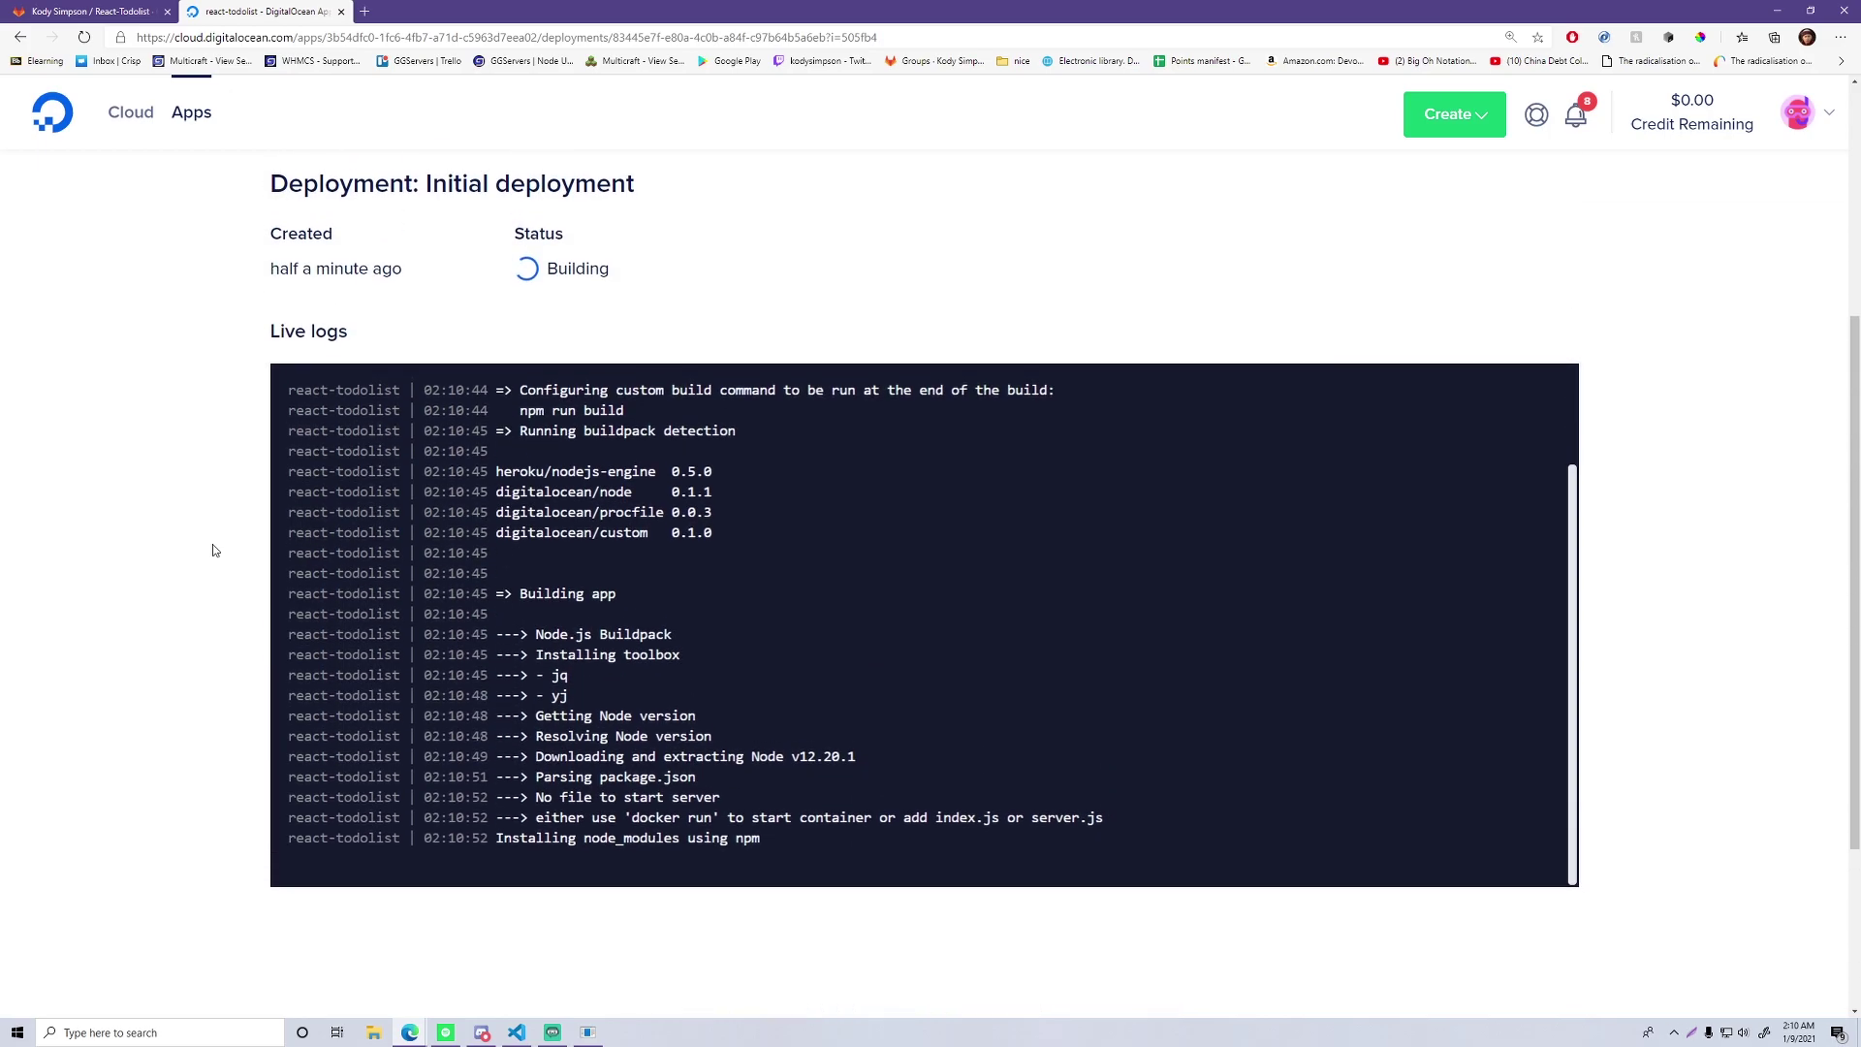
scroll(212, 544, "down", 1)
scroll(213, 549, "up", 3)
scroll(167, 522, "down", 2)
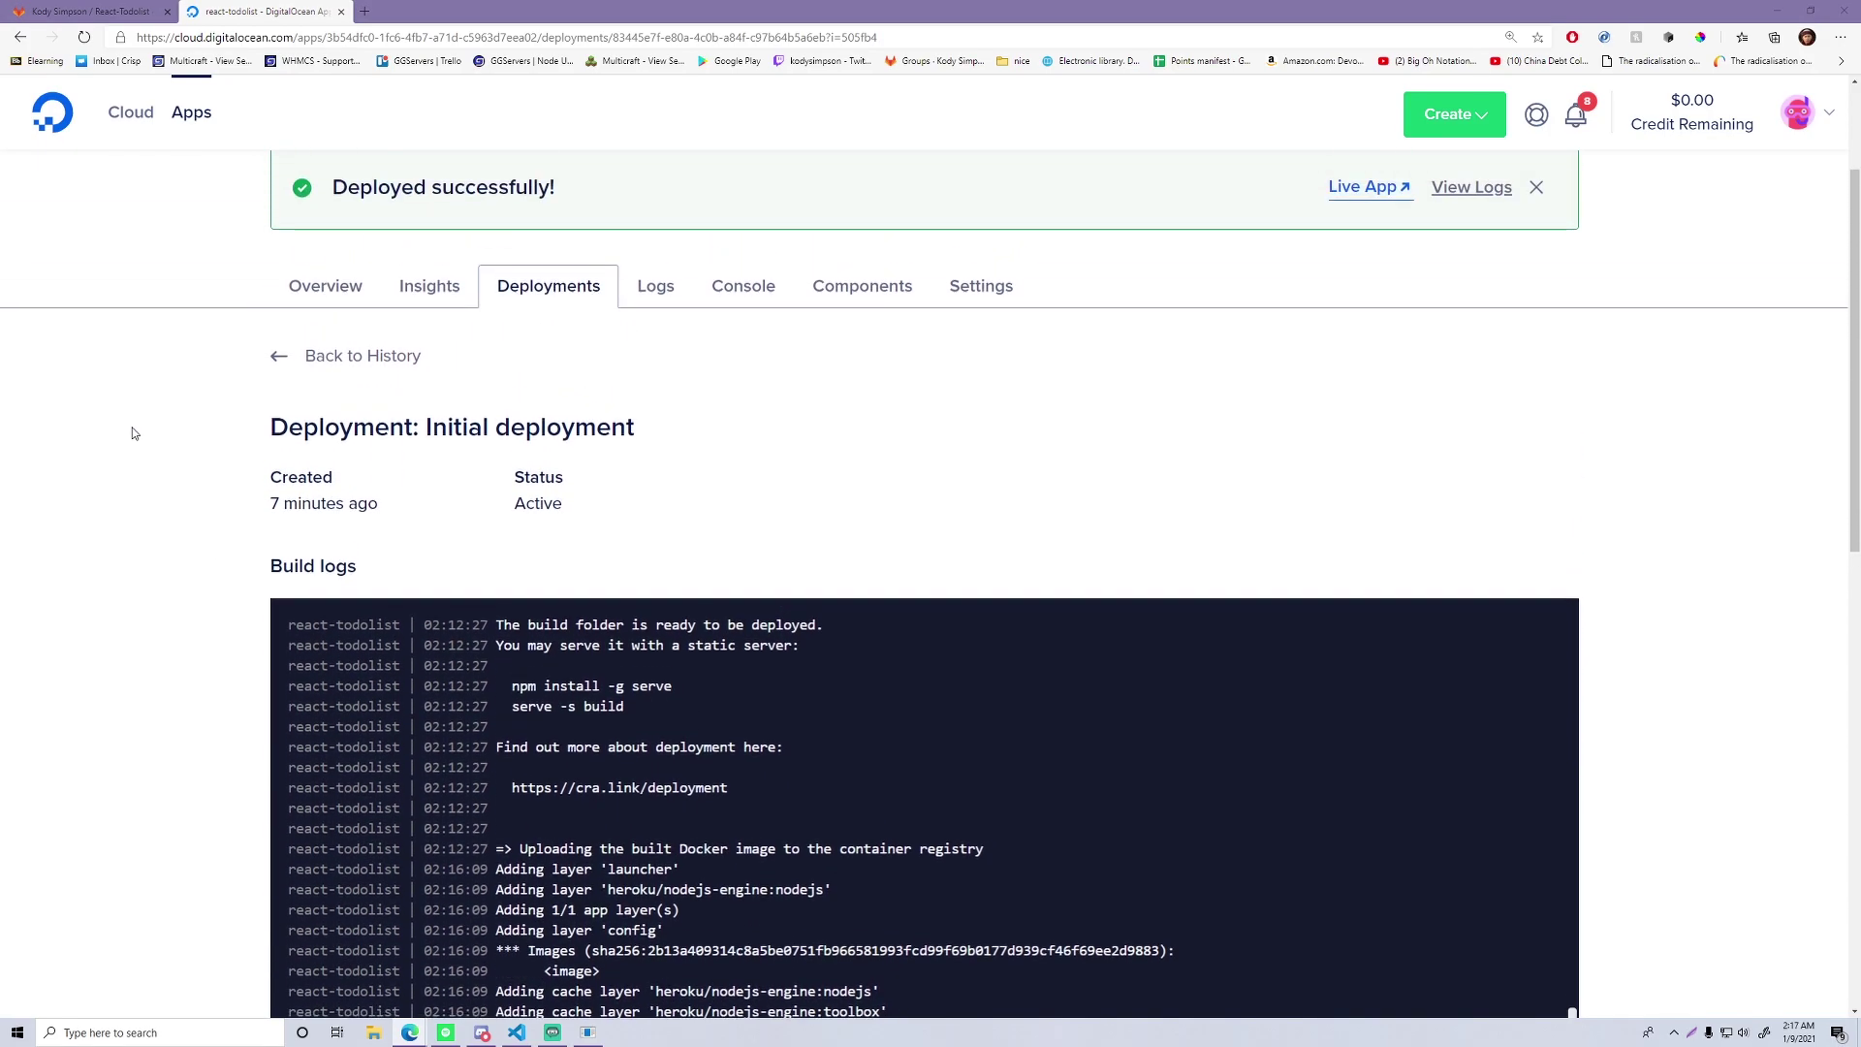
Open the deployed react-todolist live app in a new tab, leaving it loading while returning to the deployment page
scroll(130, 431, "up", 2)
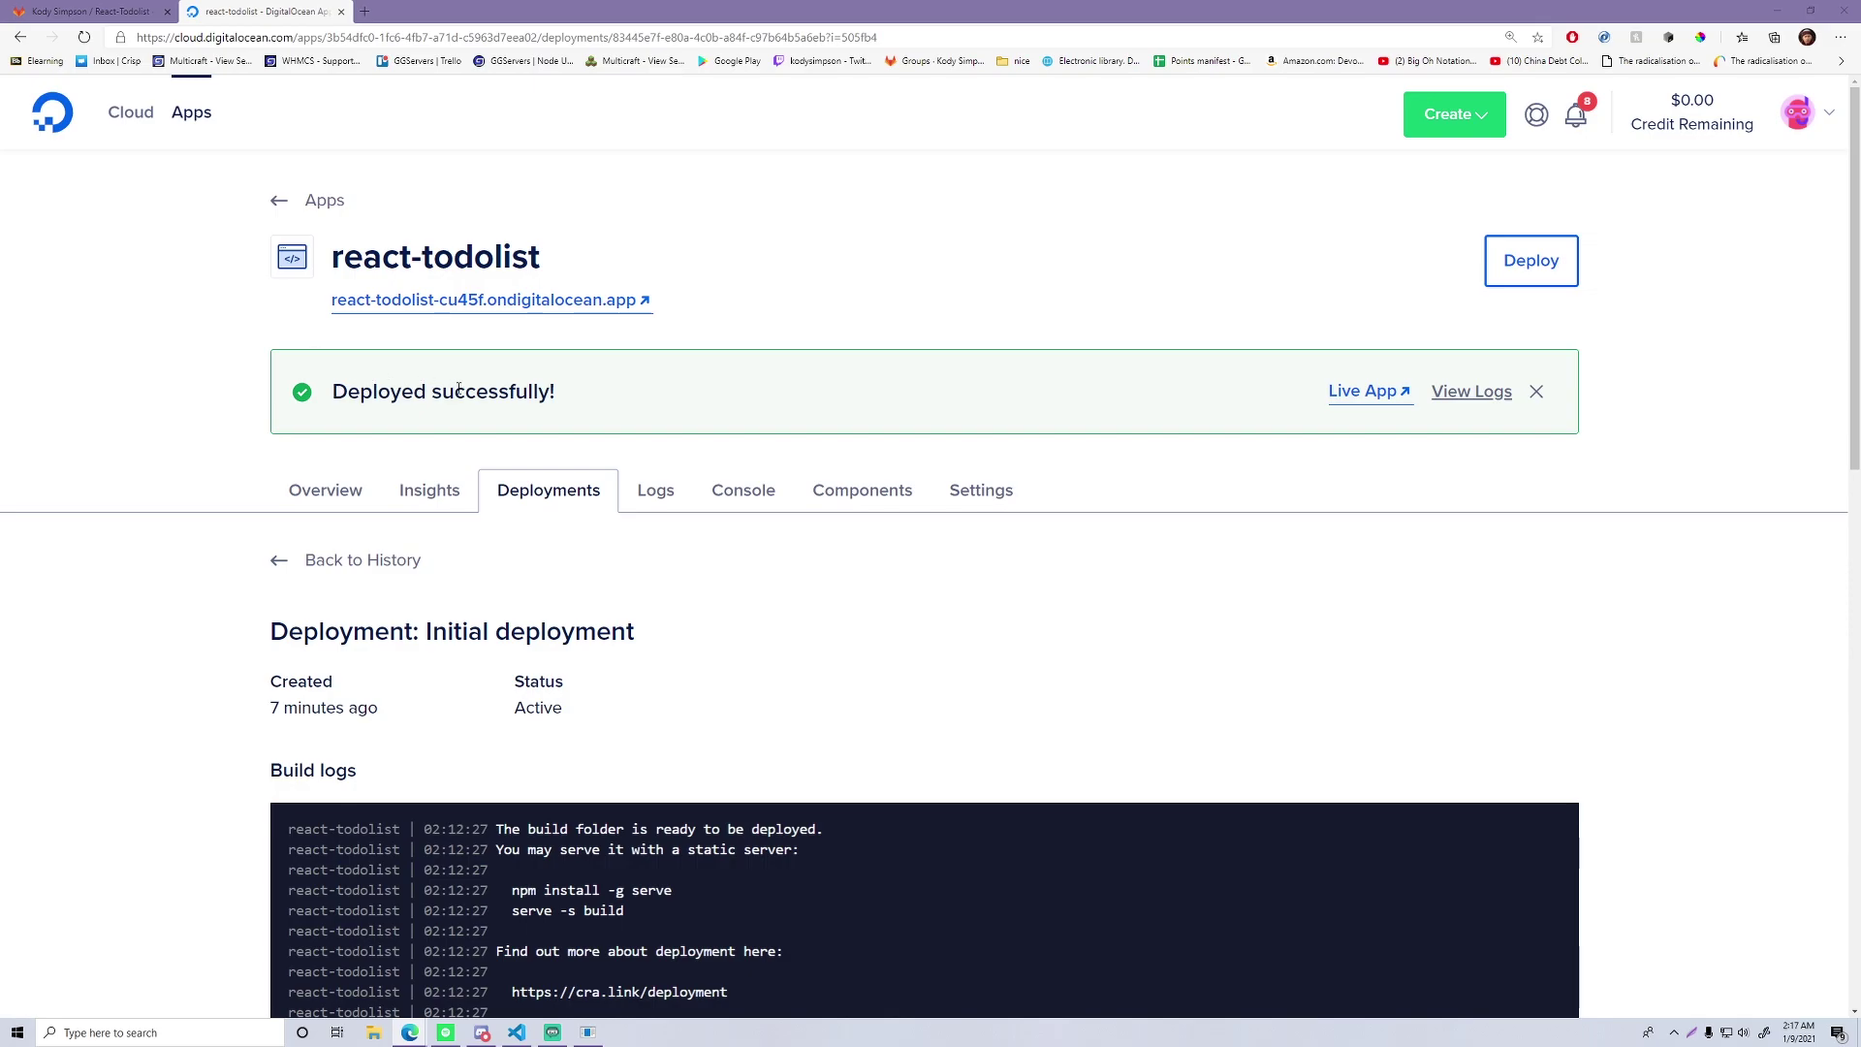
left_click(1355, 399)
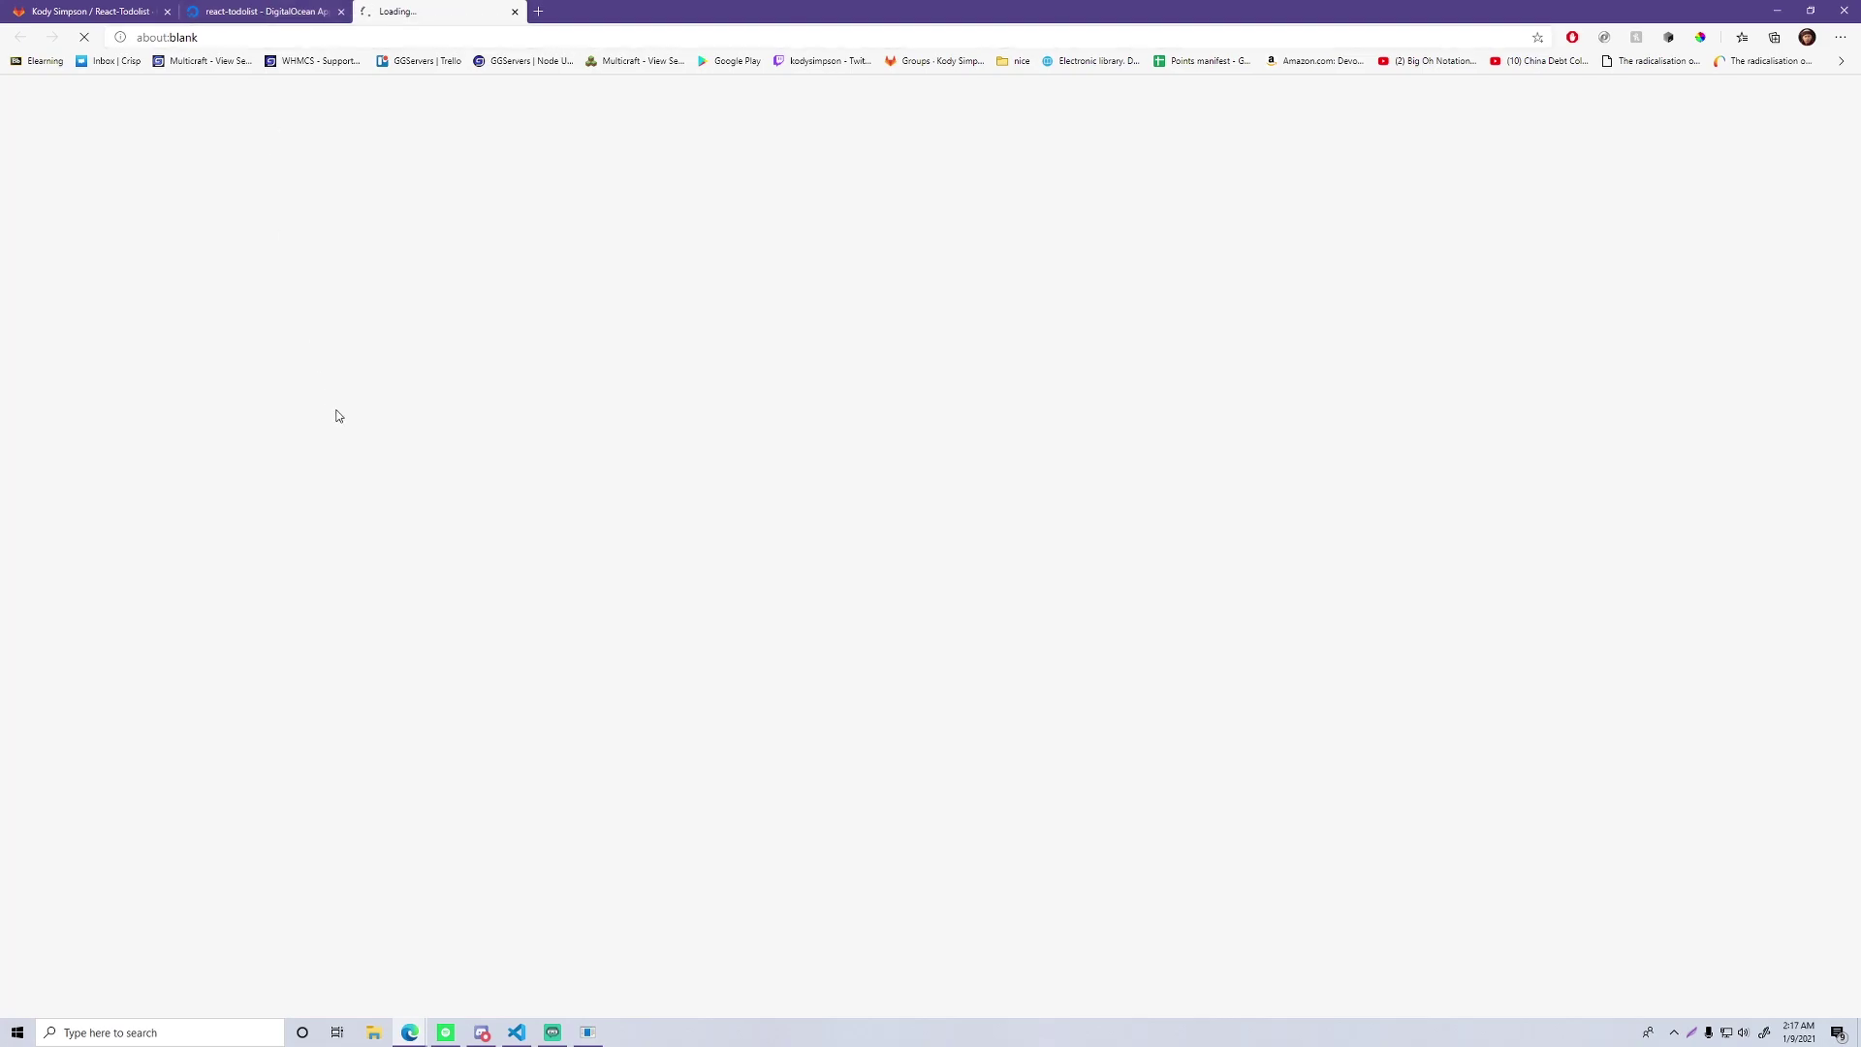
key("ctrl+shift+Tab")
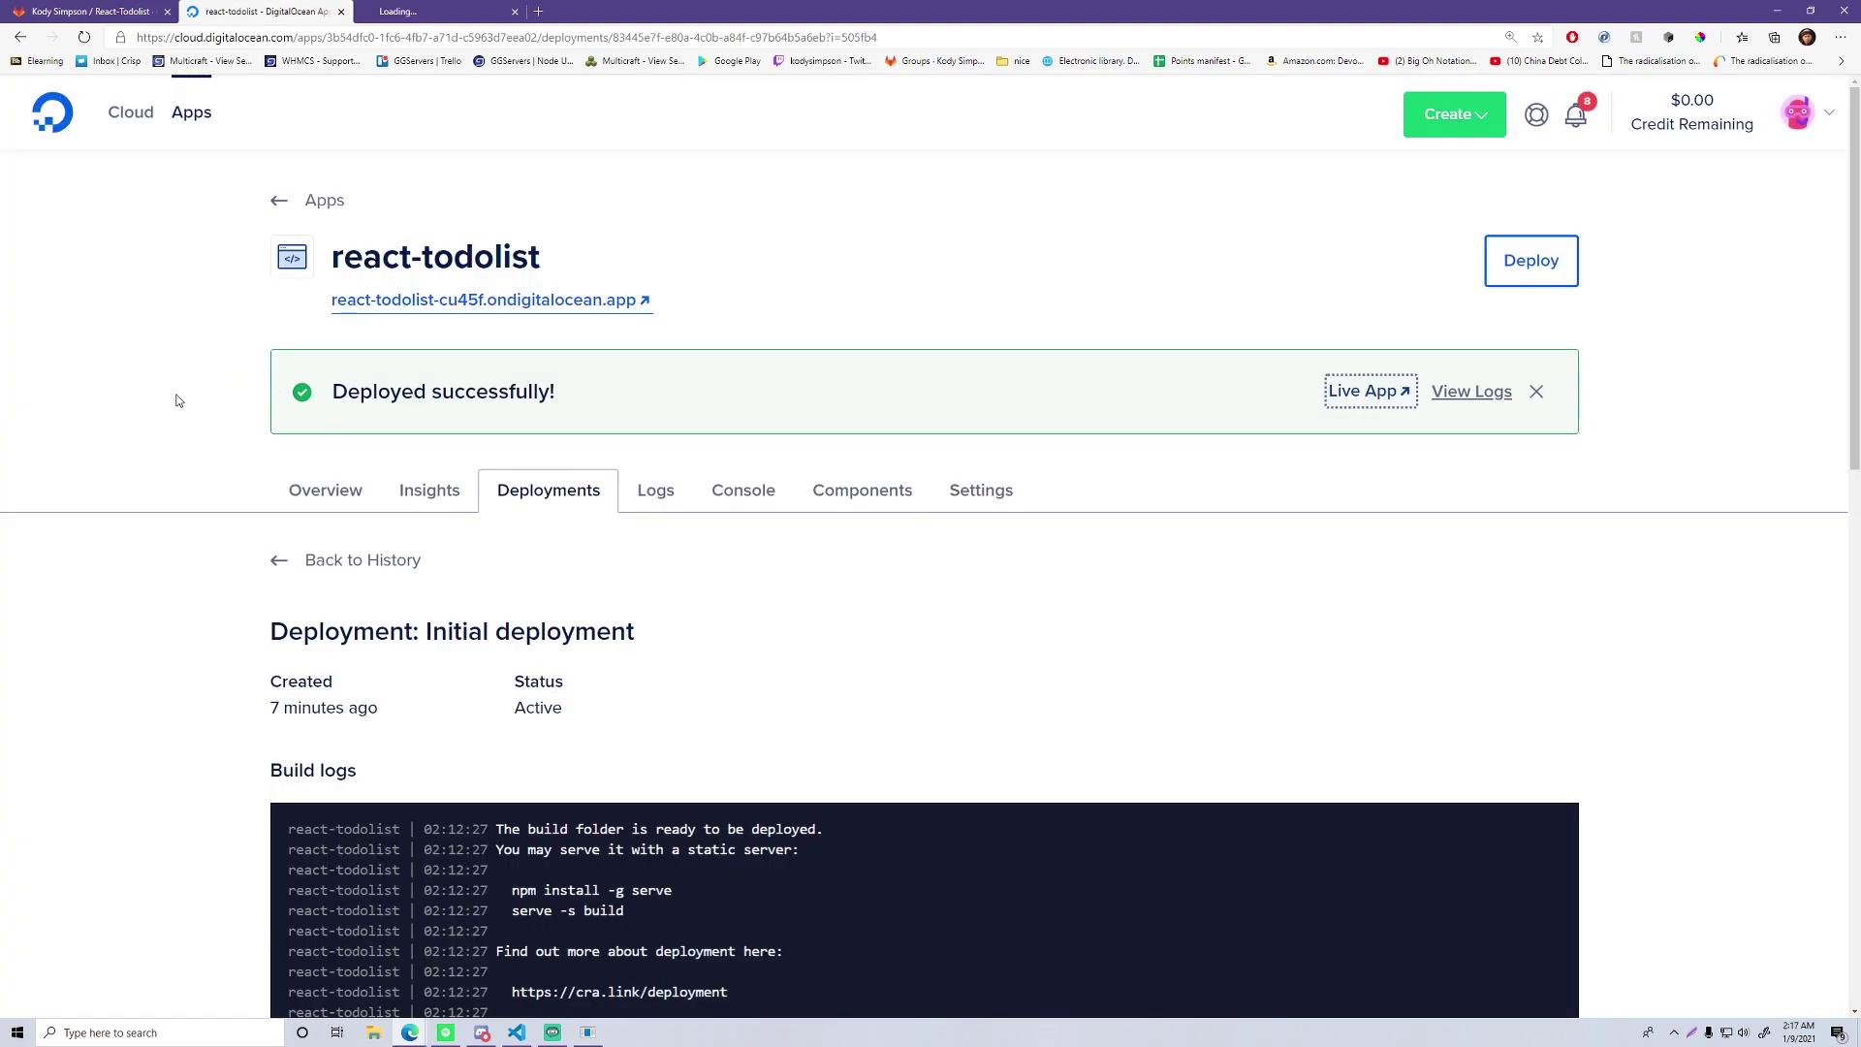
Look over the initial deployment's build logs and open the runtime logs of the react-todolist component
scroll(184, 416, "down", 4)
scroll(184, 416, "up", 3)
left_click(667, 354)
scroll(145, 548, "down", 1)
scroll(146, 555, "down", 2)
left_click(610, 642)
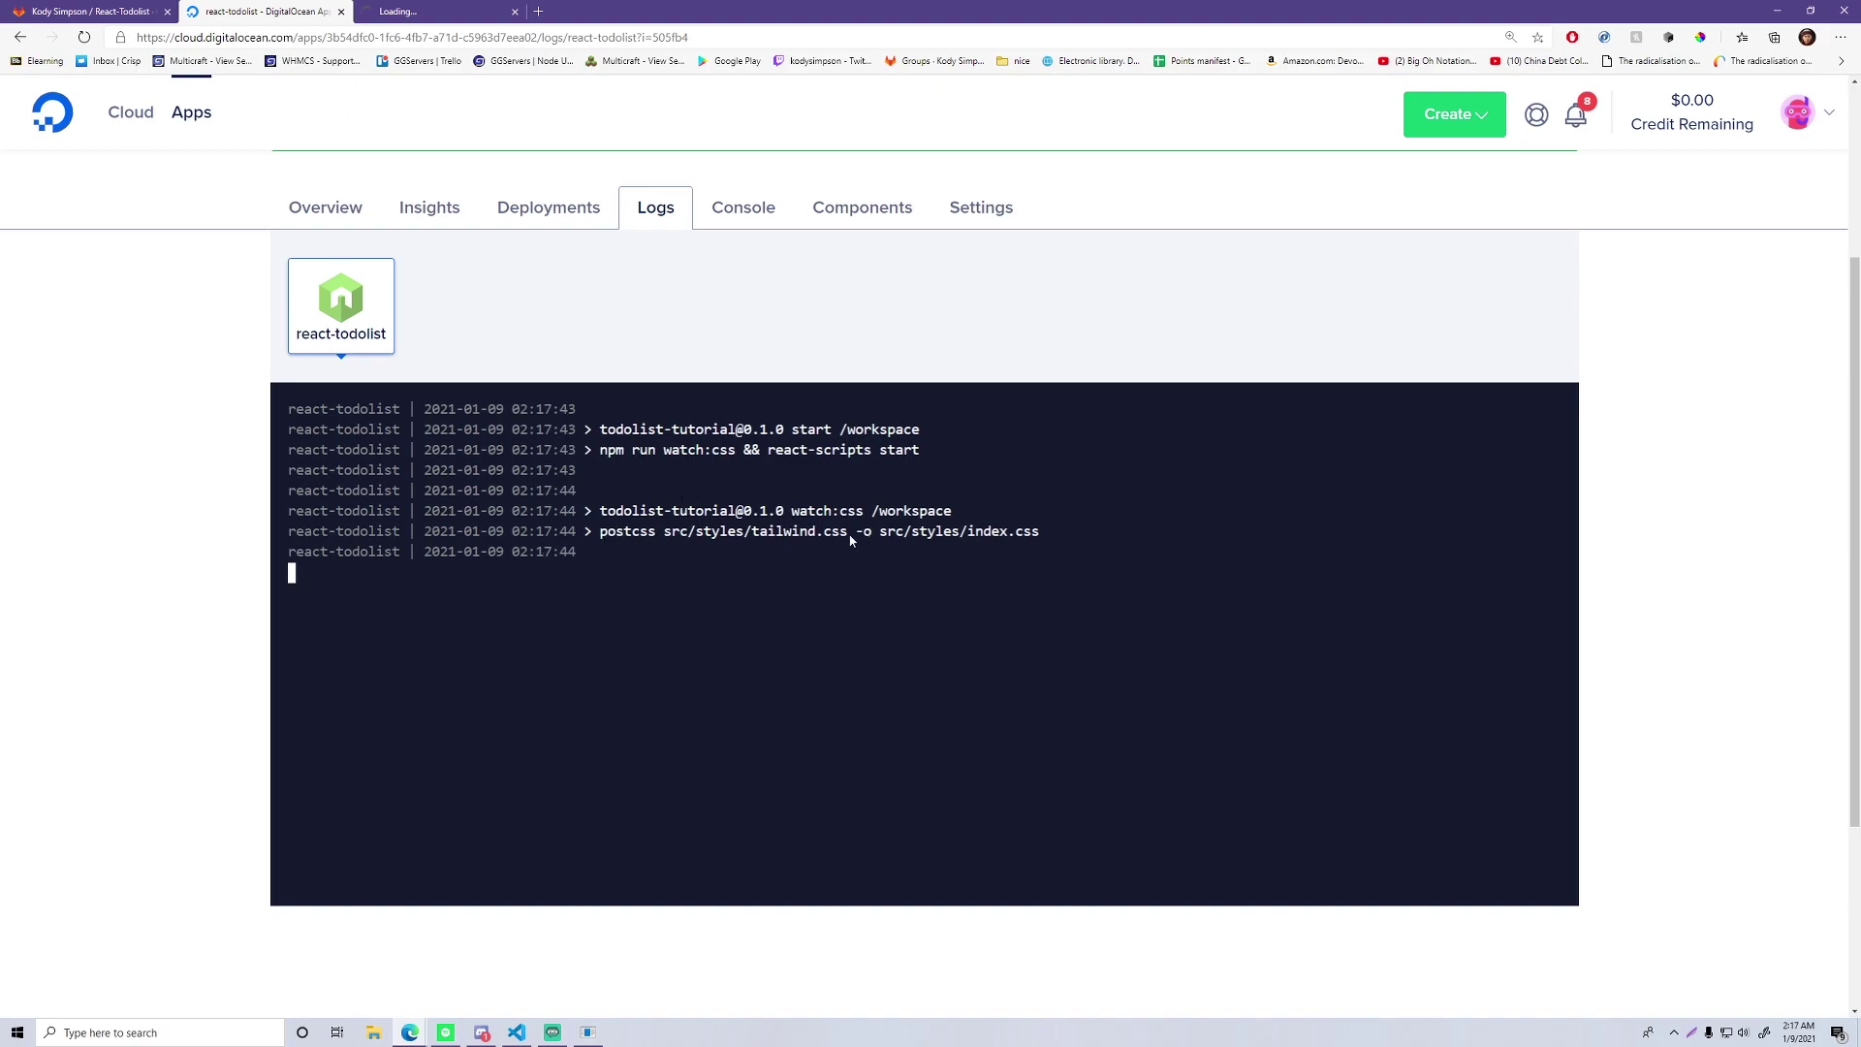
scroll(165, 456, "up", 3)
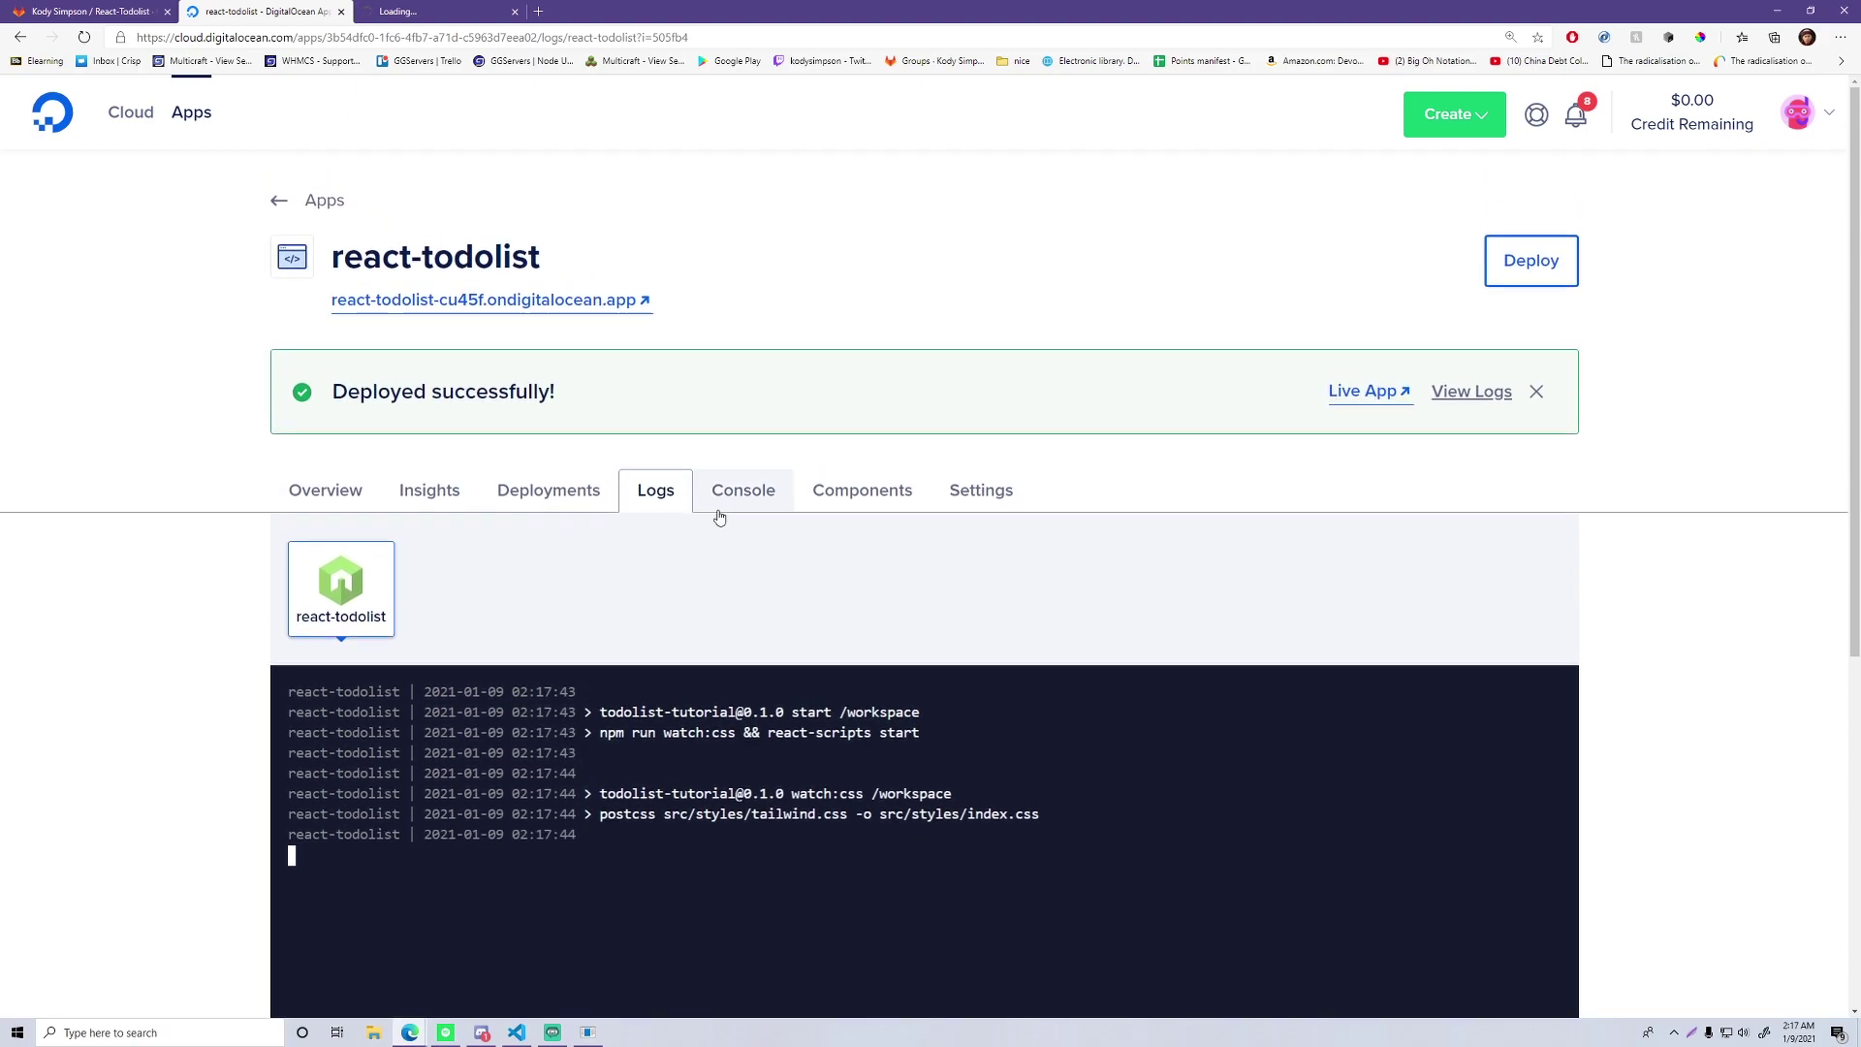
Open the app's console, list the workspace files with "ls", and move up one directory with "cd .."
left_click(725, 494)
scroll(265, 592, "down", 4)
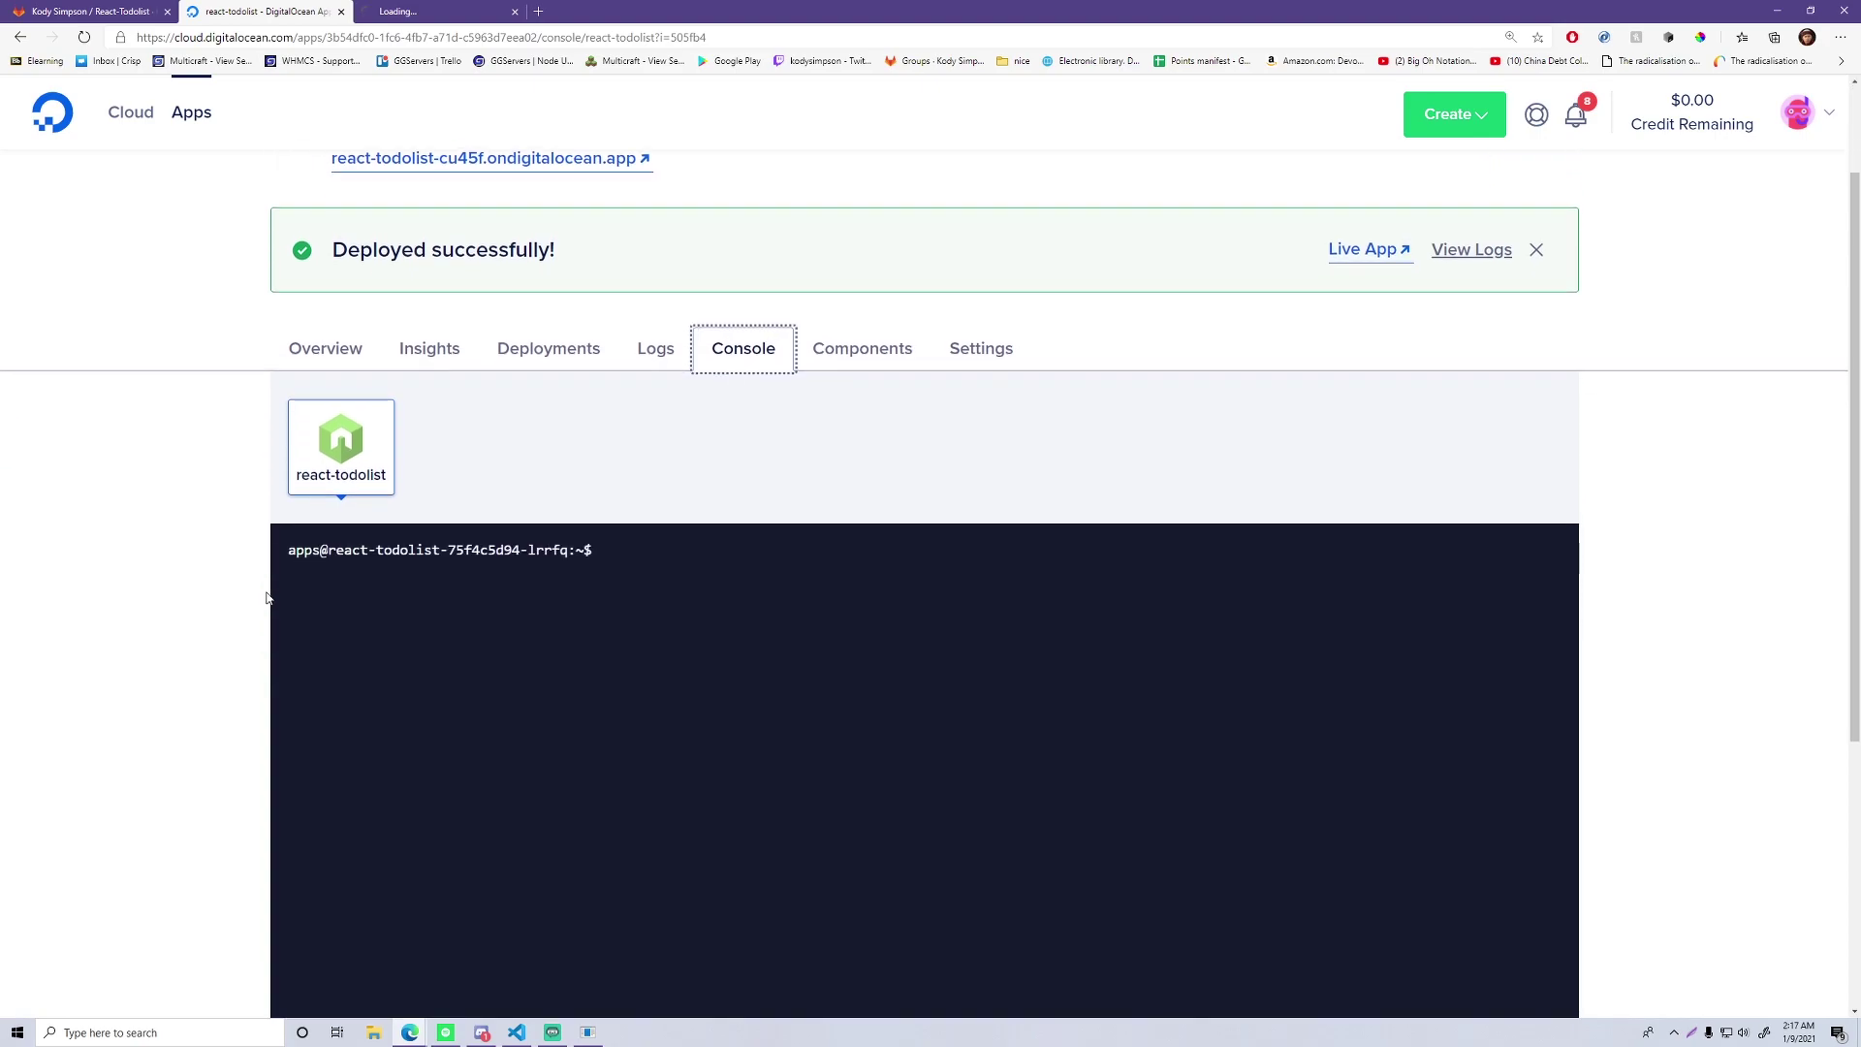
type("ls")
key("Return")
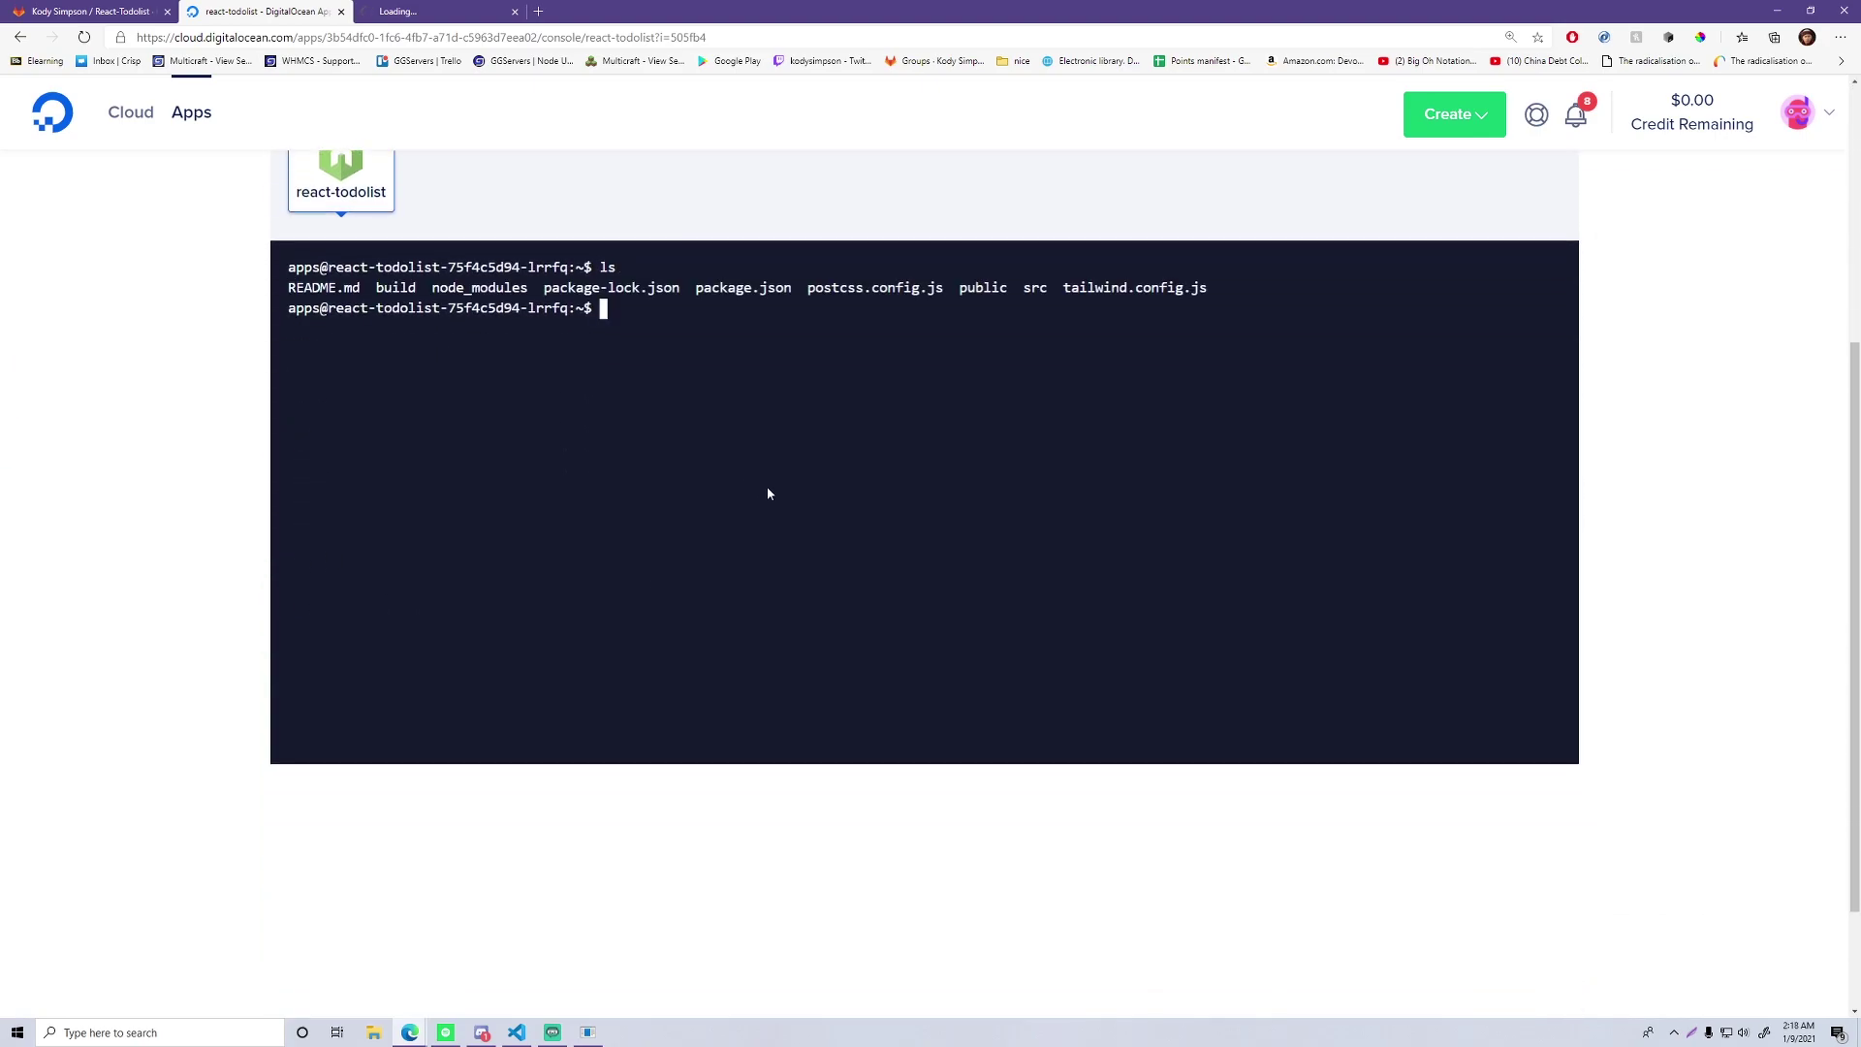
type("cd ..")
key("Return")
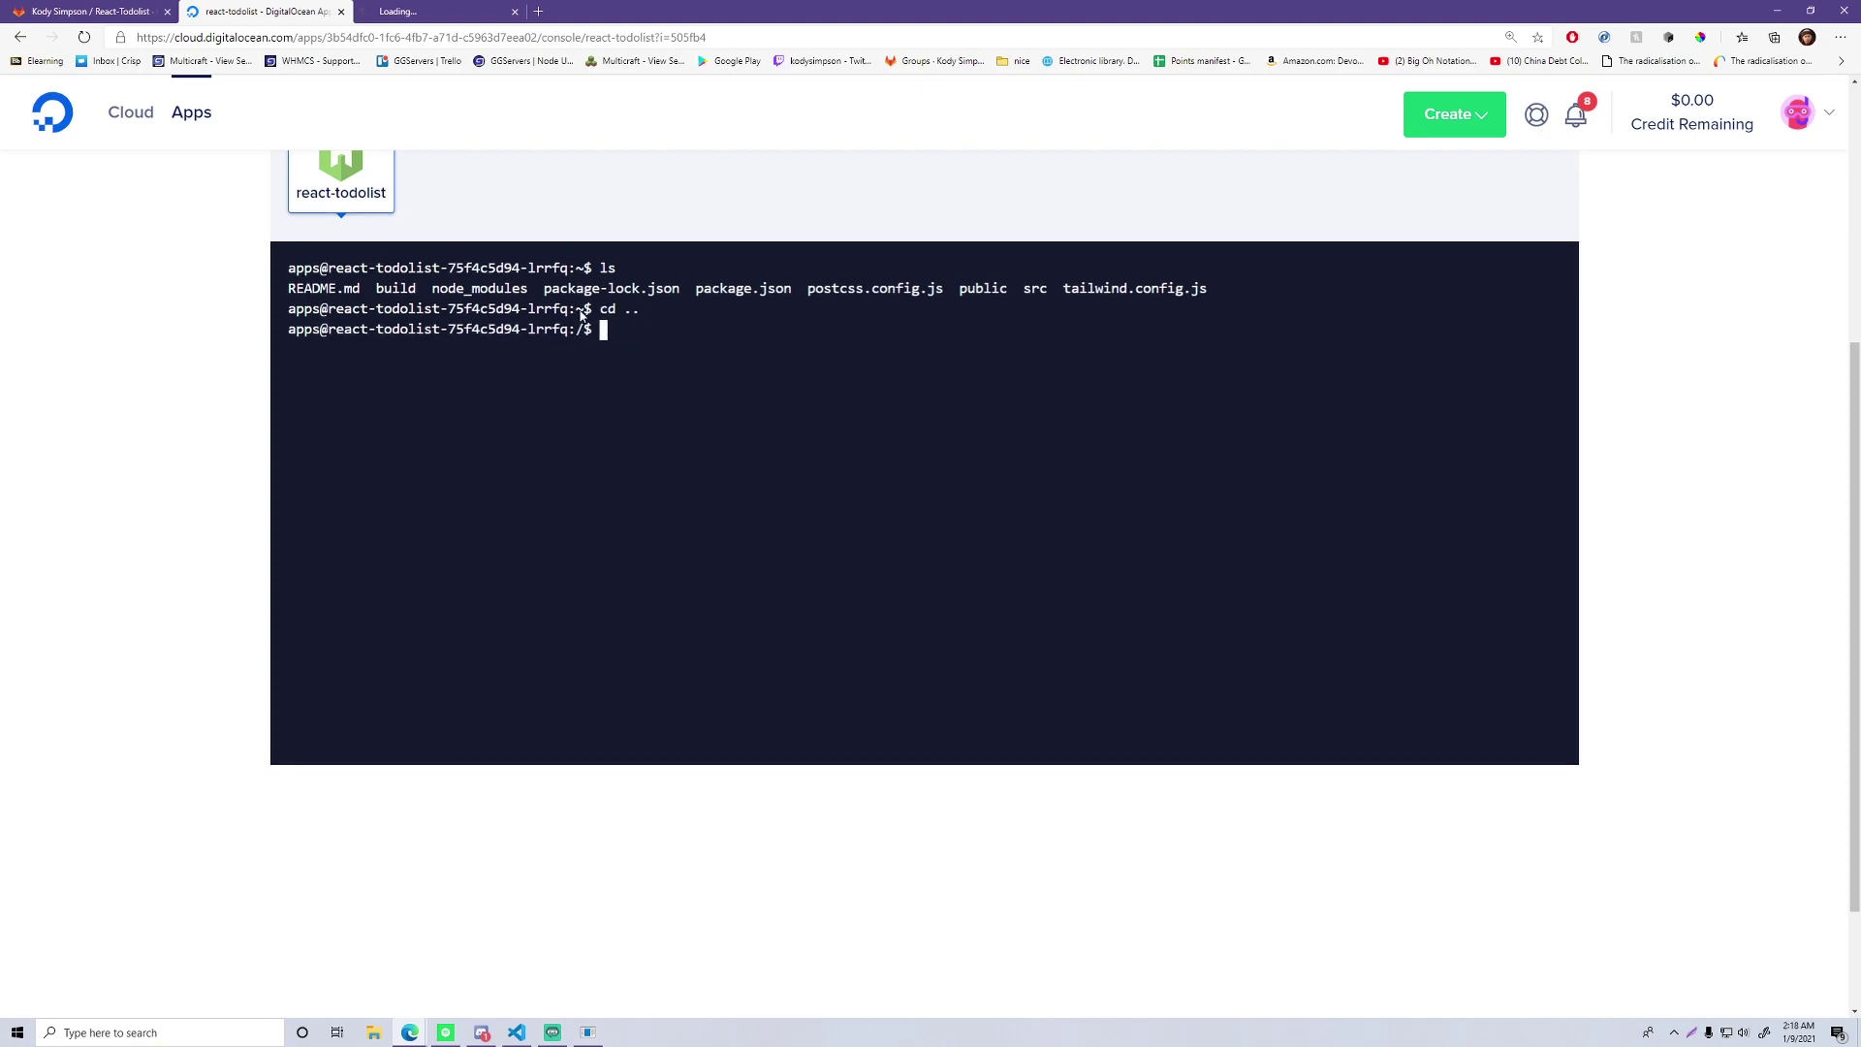
scroll(399, 492, "up", 3)
scroll(279, 541, "down", 2)
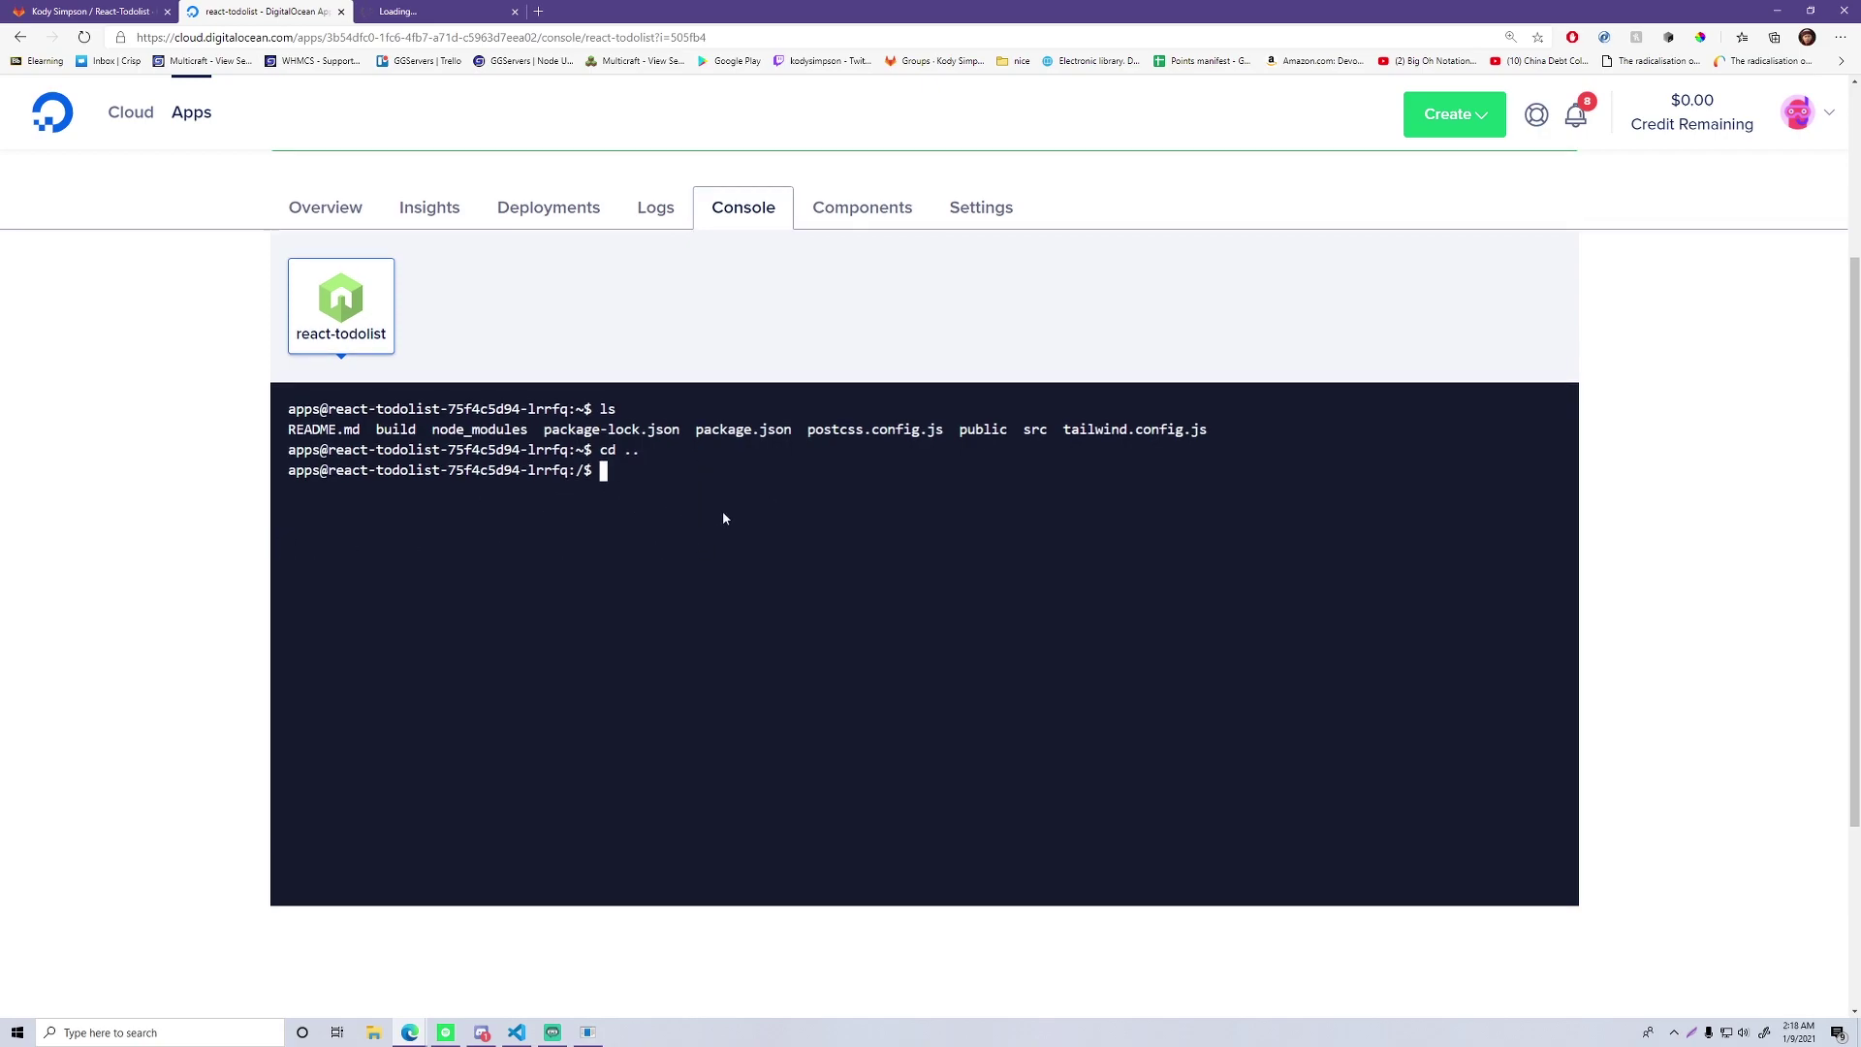
scroll(364, 419, "up", 3)
scroll(498, 591, "down", 3)
scroll(433, 421, "up", 4)
scroll(438, 500, "down", 4)
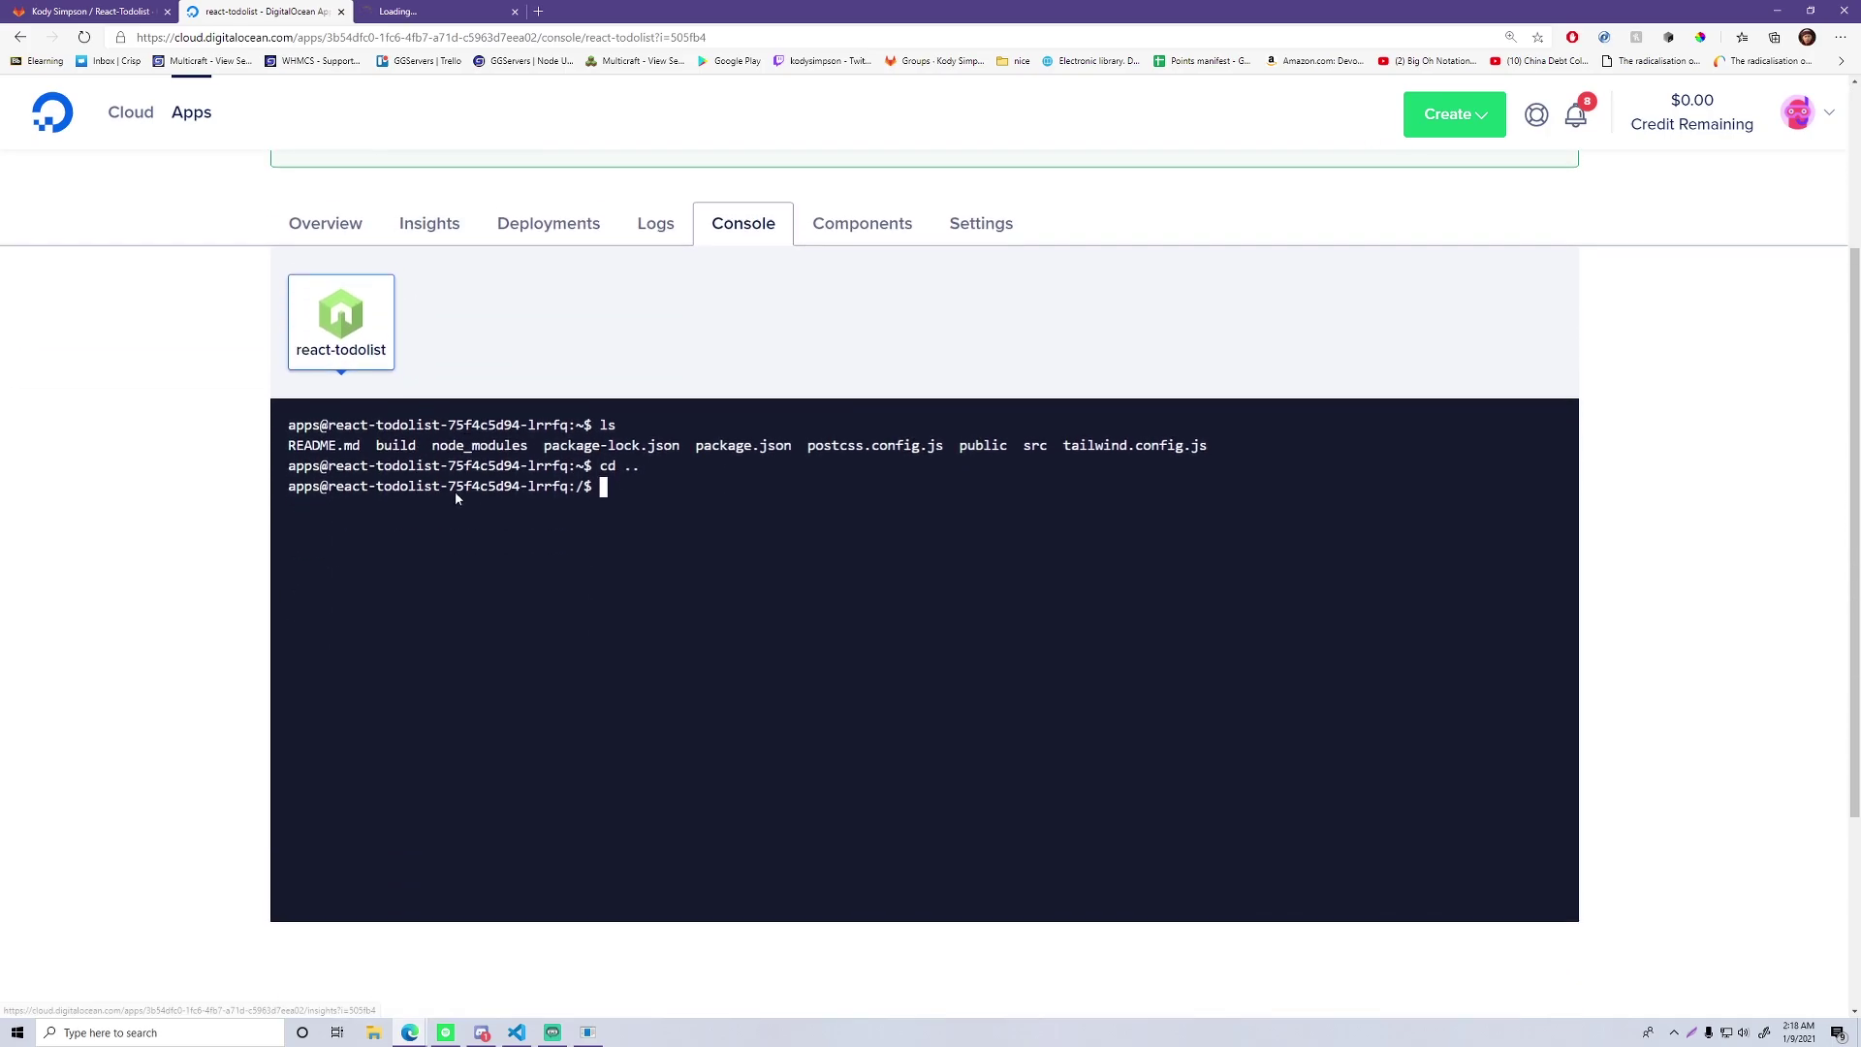
Open the app's components and view which component types can be created, without adding one
left_click(825, 223)
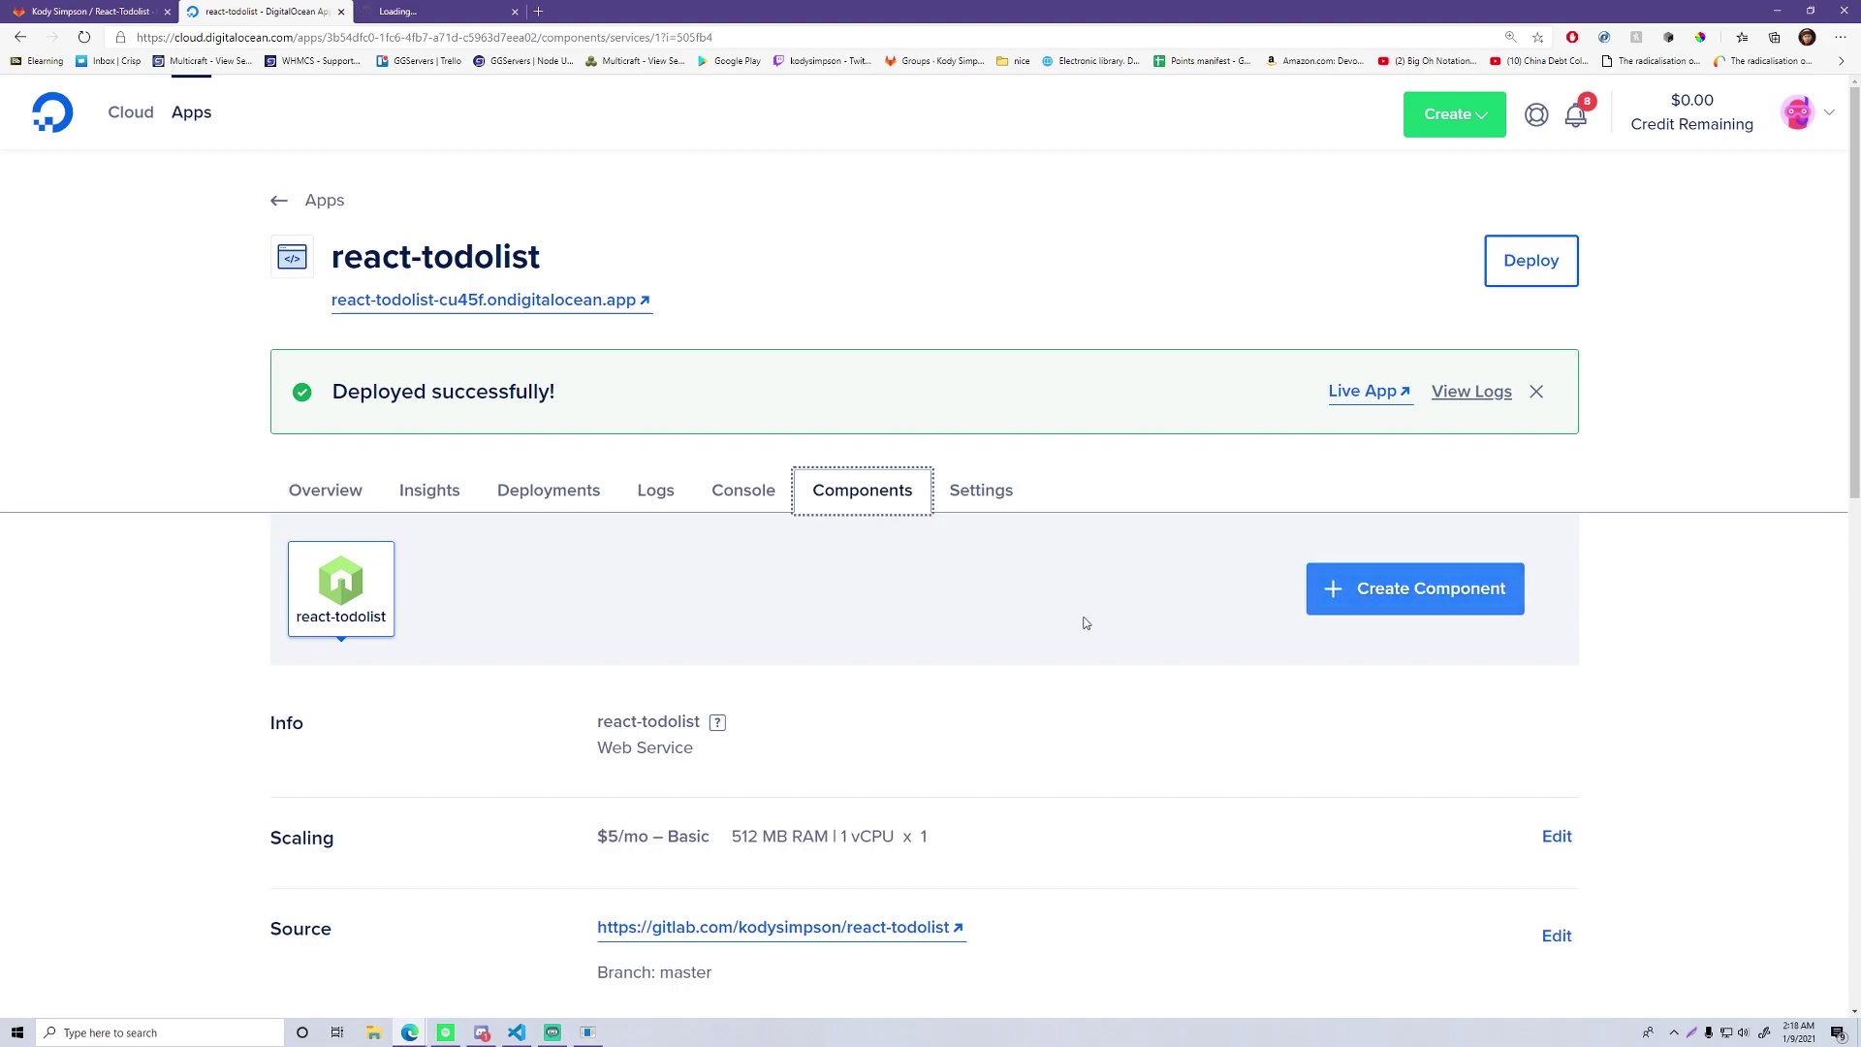
scroll(631, 650, "down", 1)
left_click(1357, 456)
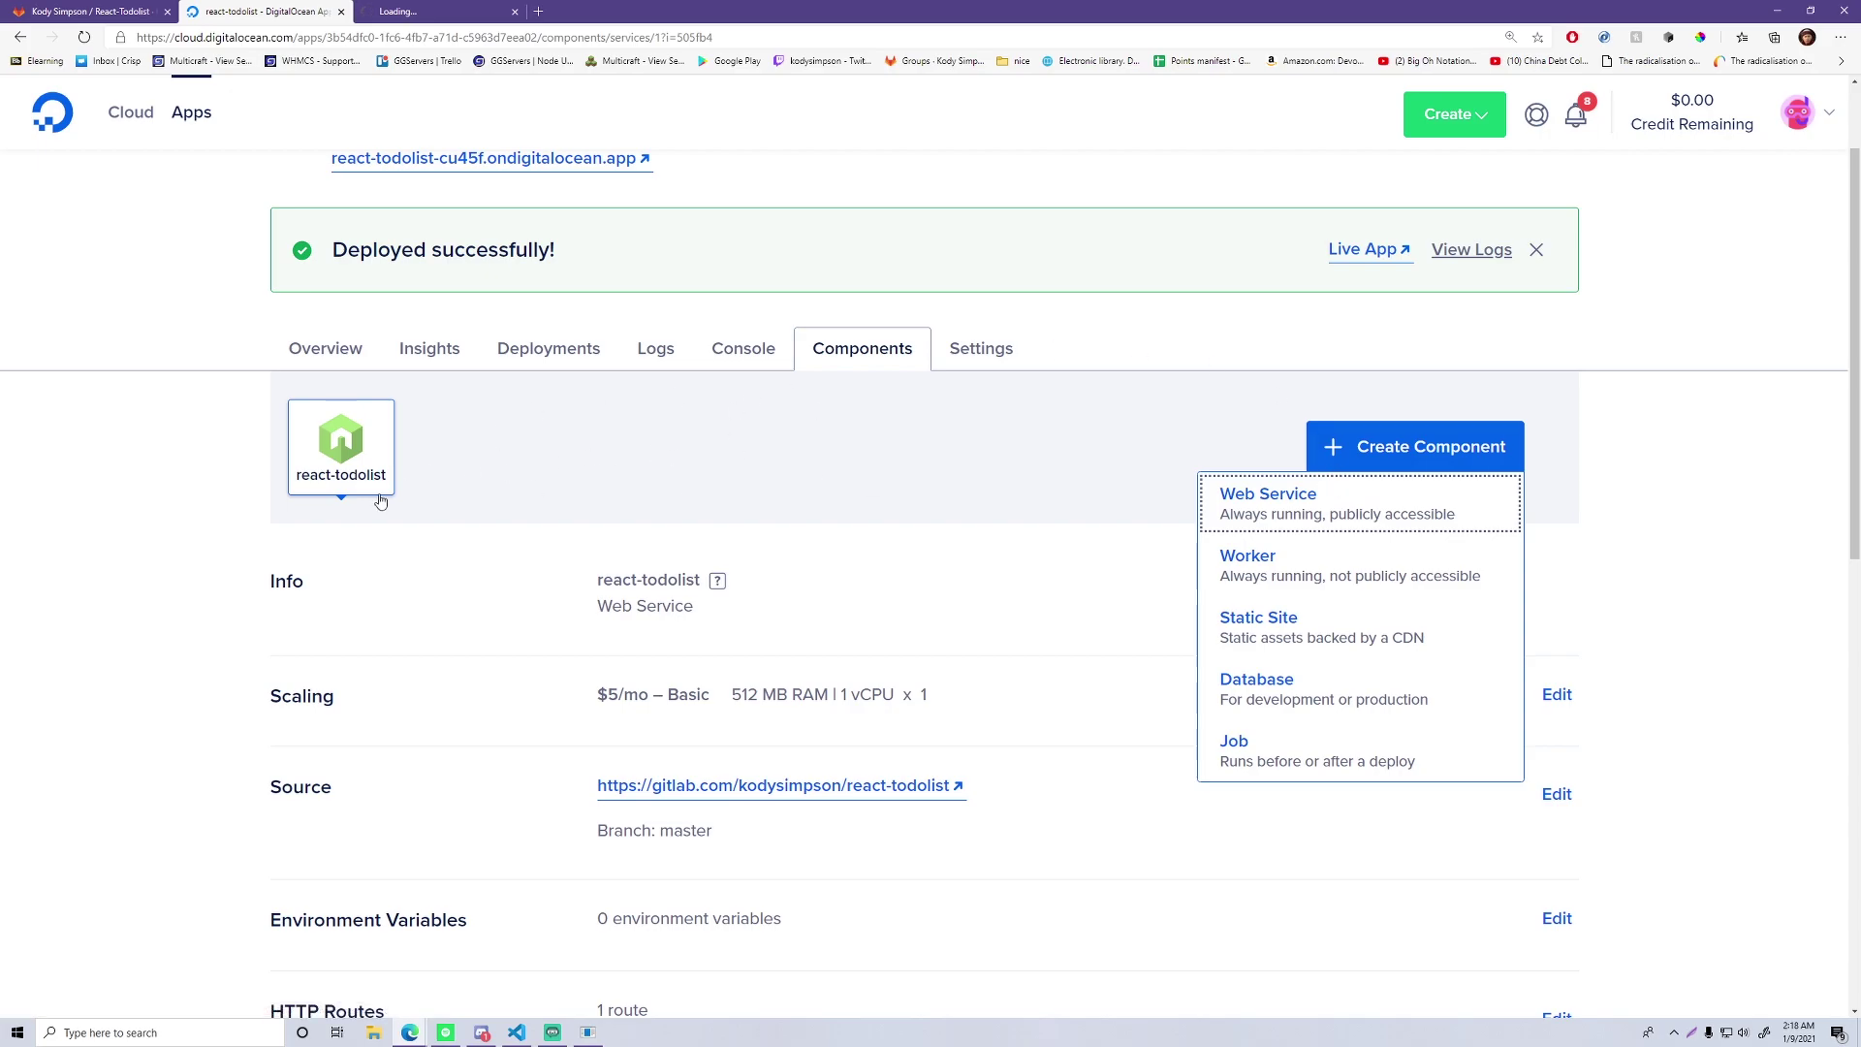
scroll(430, 385, "up", 1)
scroll(391, 446, "down", 2)
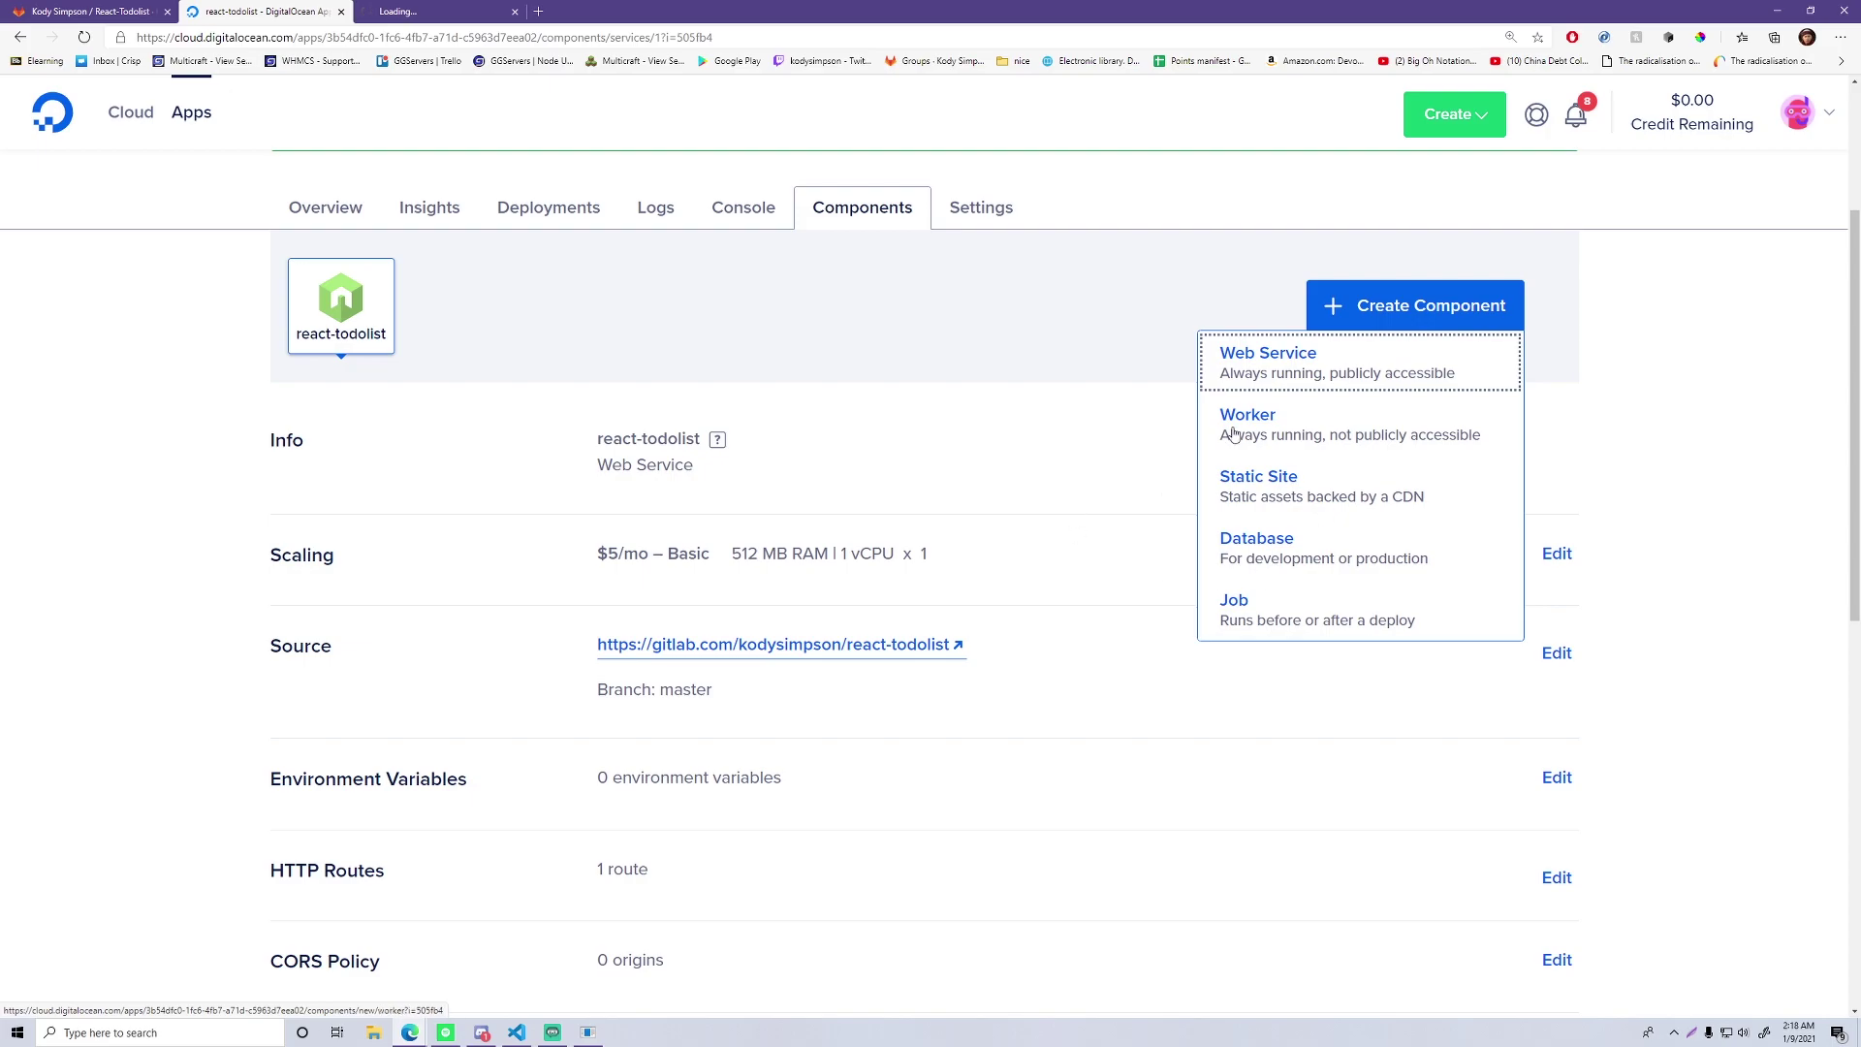
left_click(877, 479)
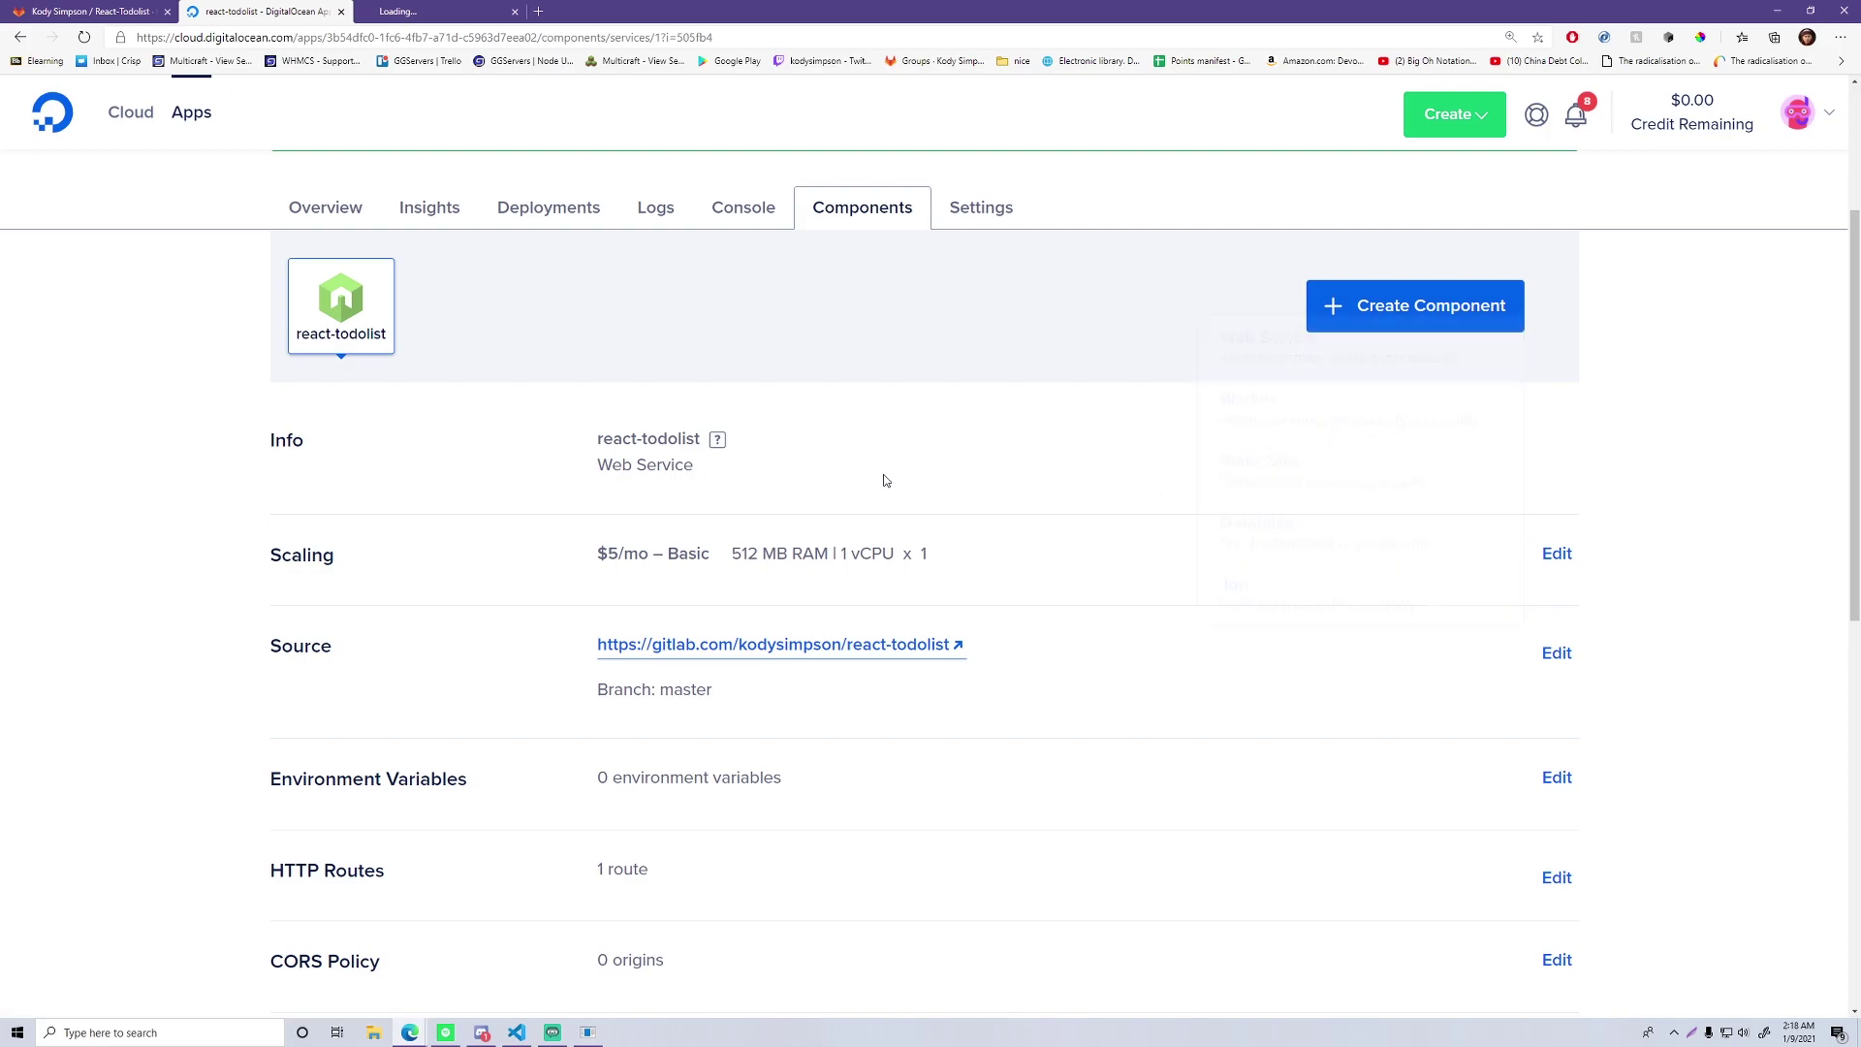
Examine the react-todolist component's settings, including scaling, source, environment variables, HTTP routes, health checks and commands
scroll(884, 480, "down", 3)
scroll(884, 481, "down", 3)
scroll(884, 481, "up", 4)
scroll(884, 483, "down", 3)
scroll(882, 481, "up", 4)
scroll(878, 489, "down", 2)
scroll(873, 498, "down", 1)
scroll(872, 498, "up", 4)
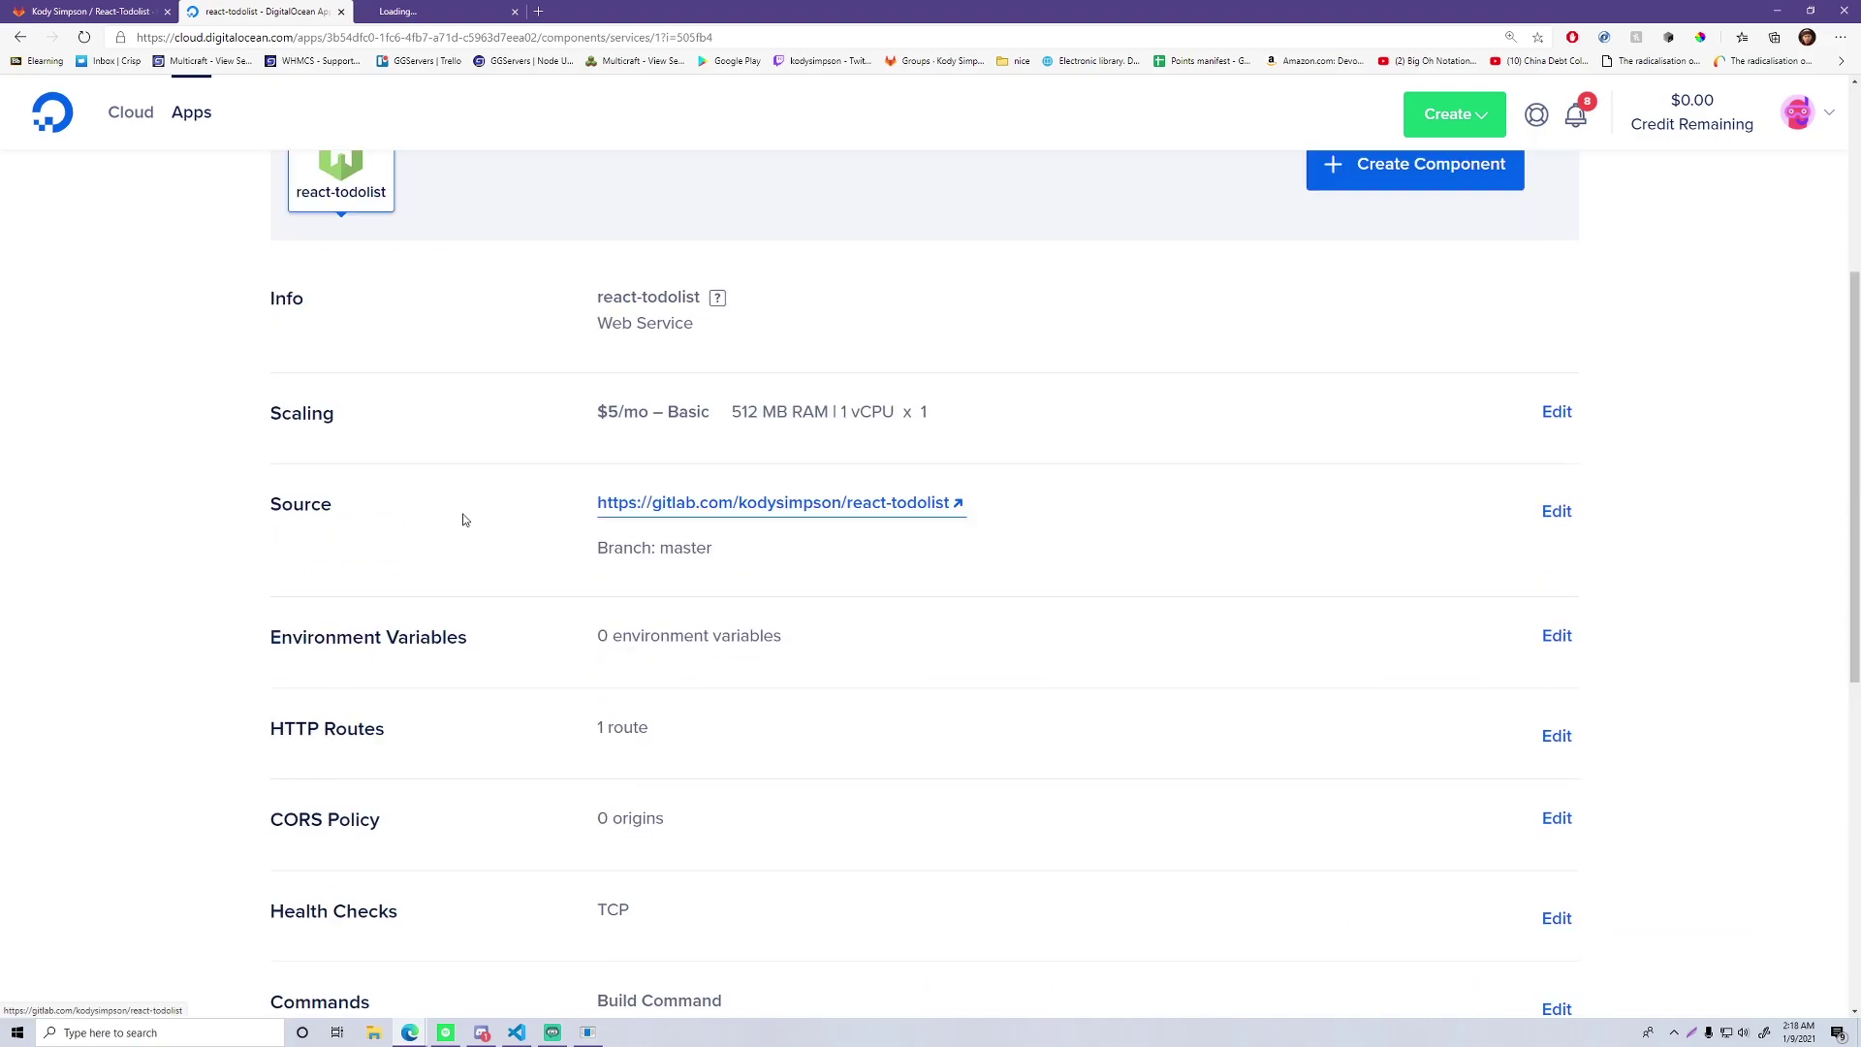
scroll(739, 631, "down", 1)
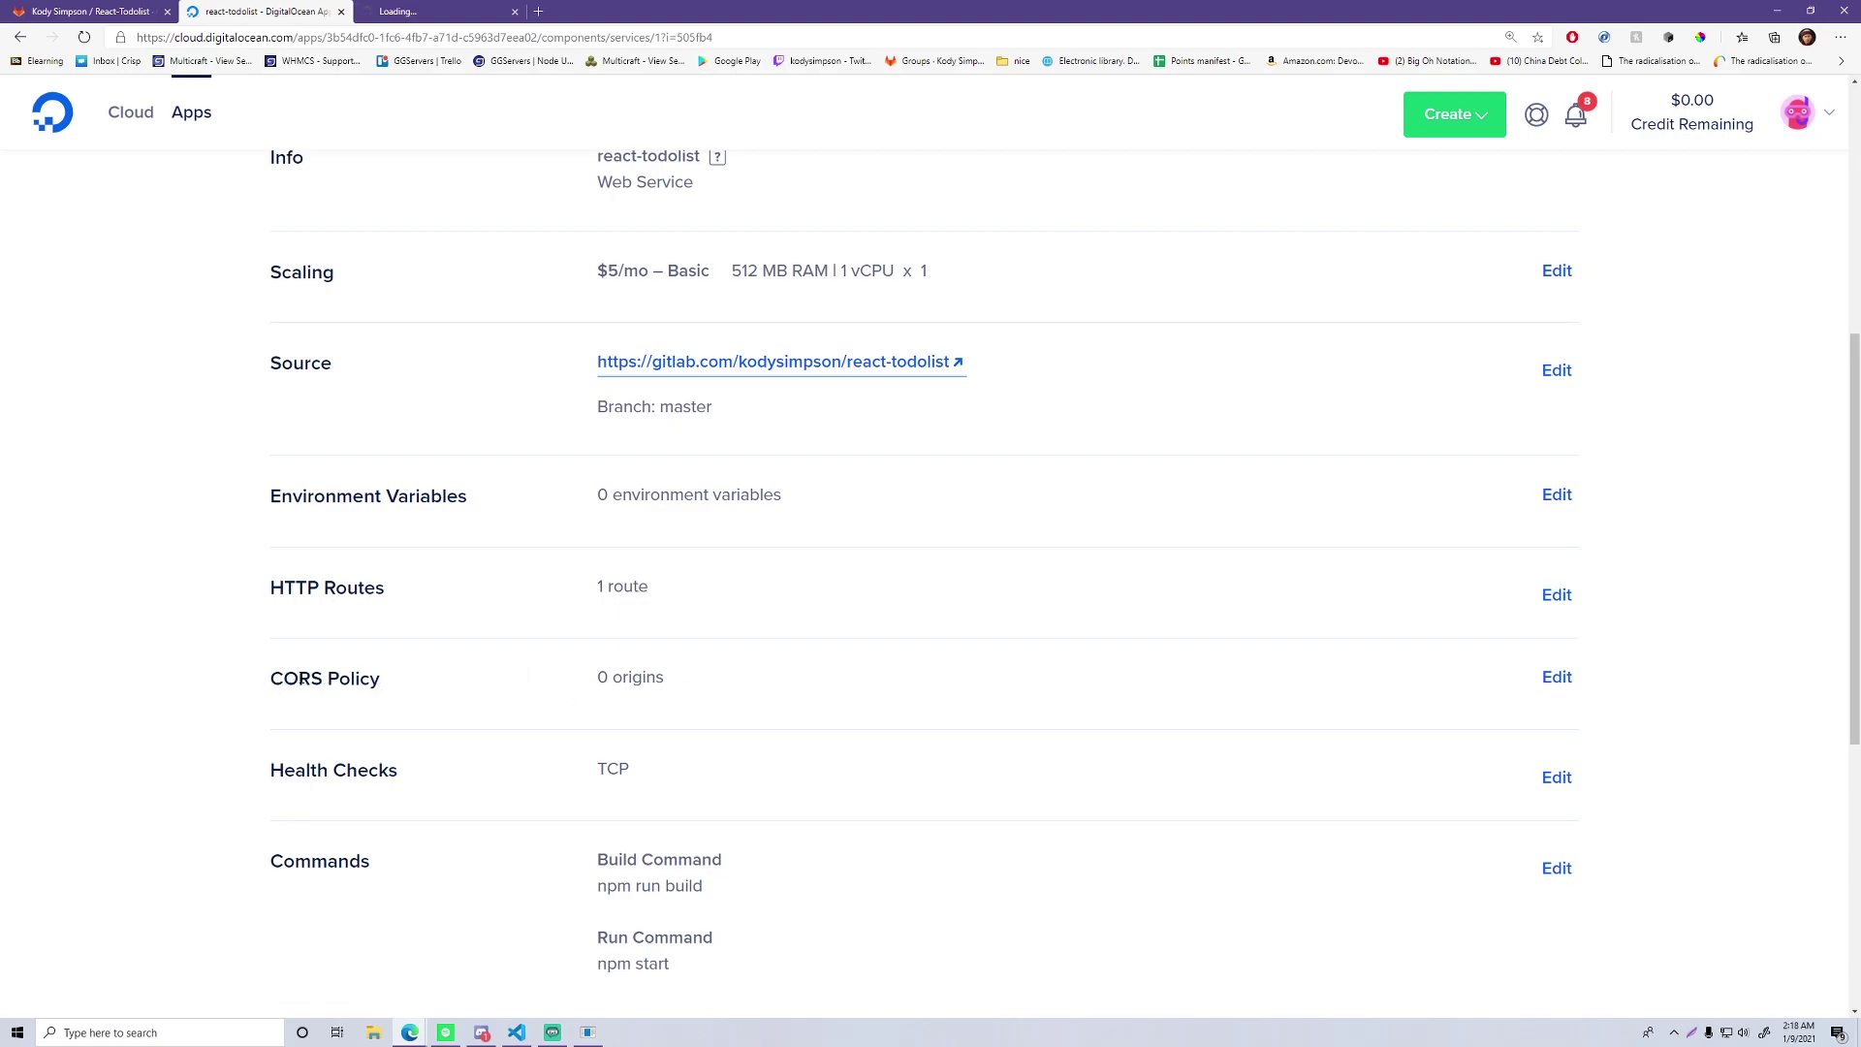
Return to the app overview and open the insights to check the CPU and memory charts for react-todolist
key("alt+Left")
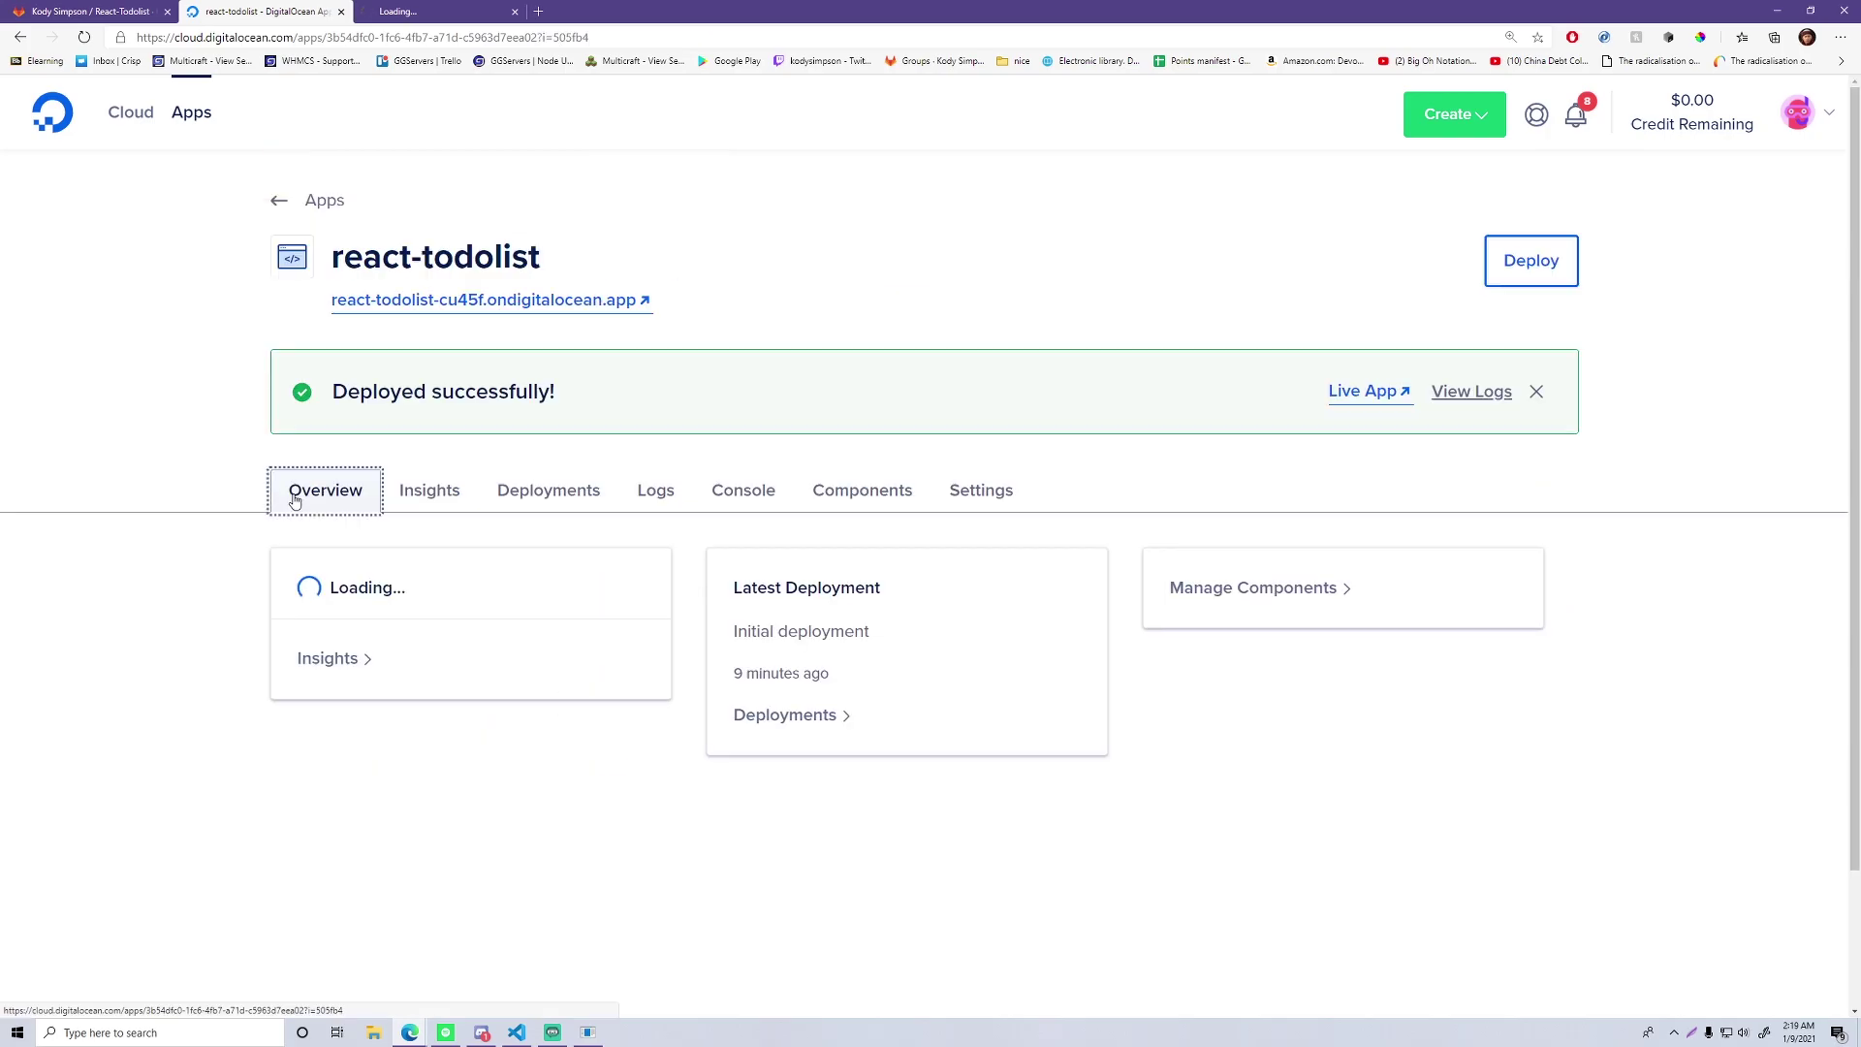
left_click(617, 648)
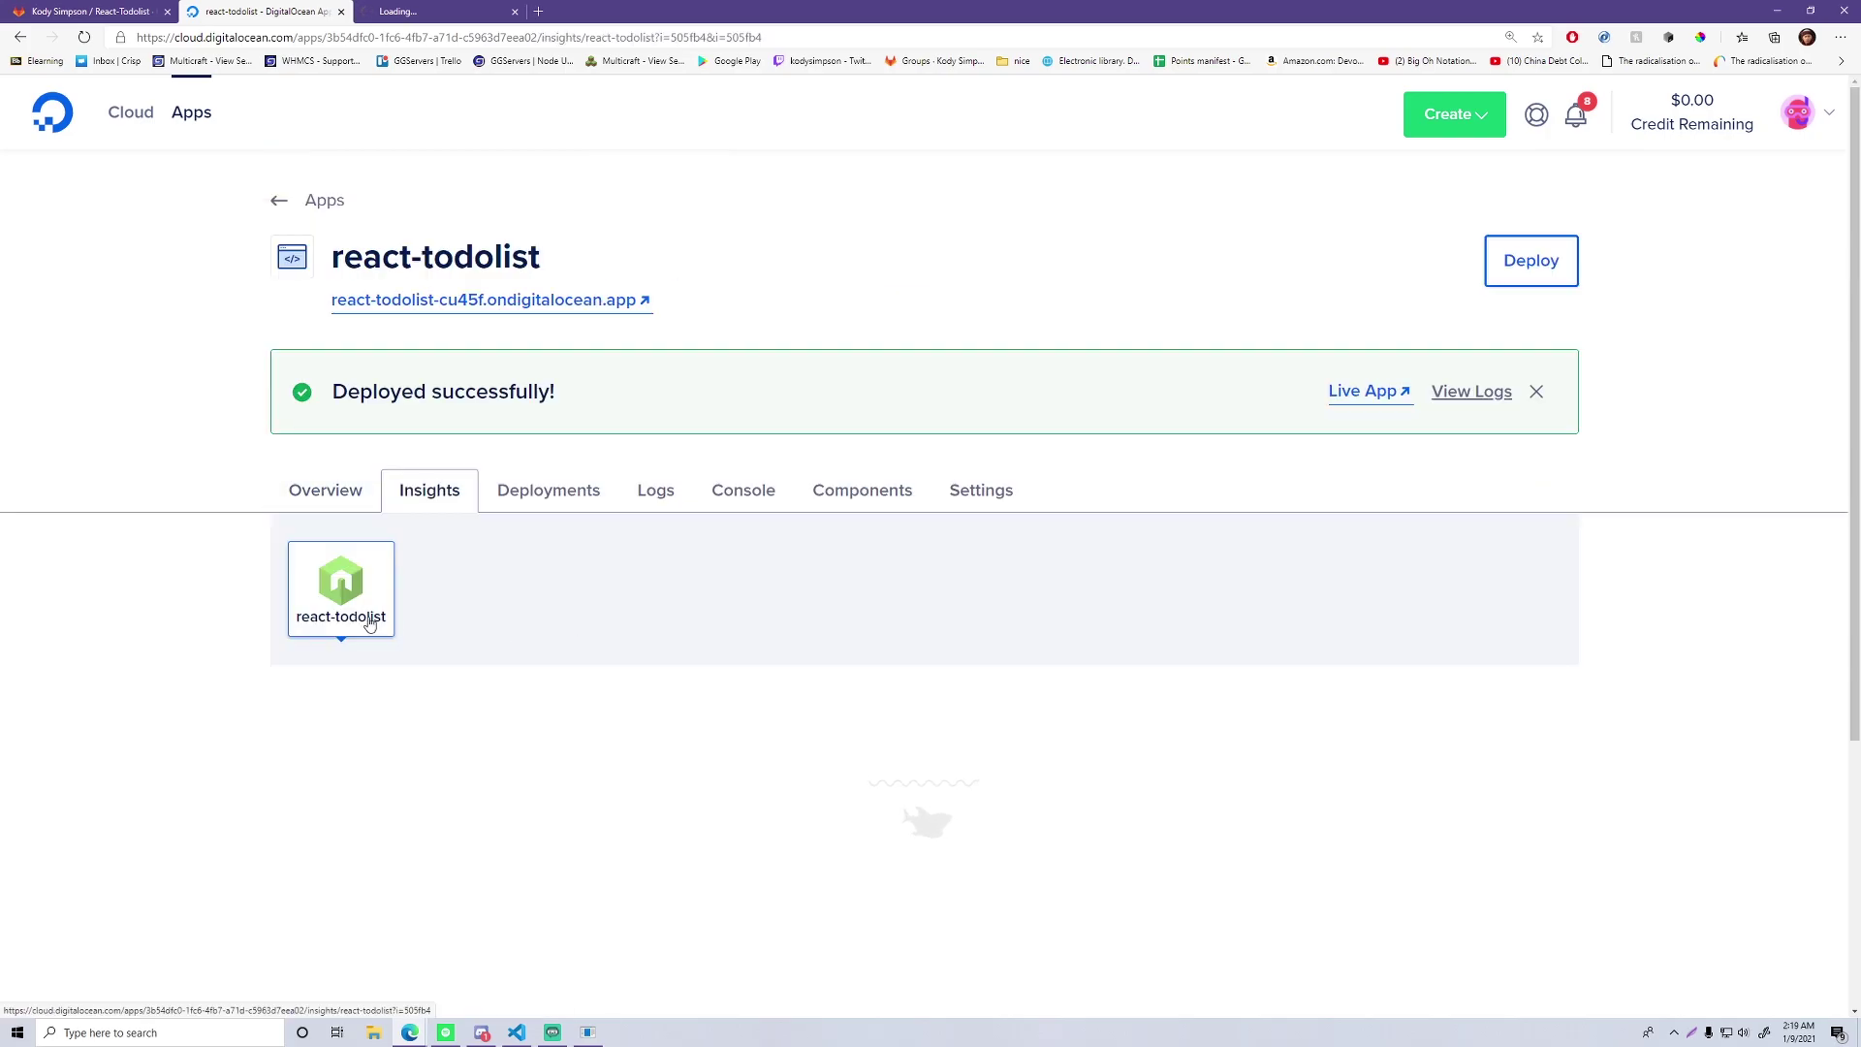
scroll(196, 612, "down", 2)
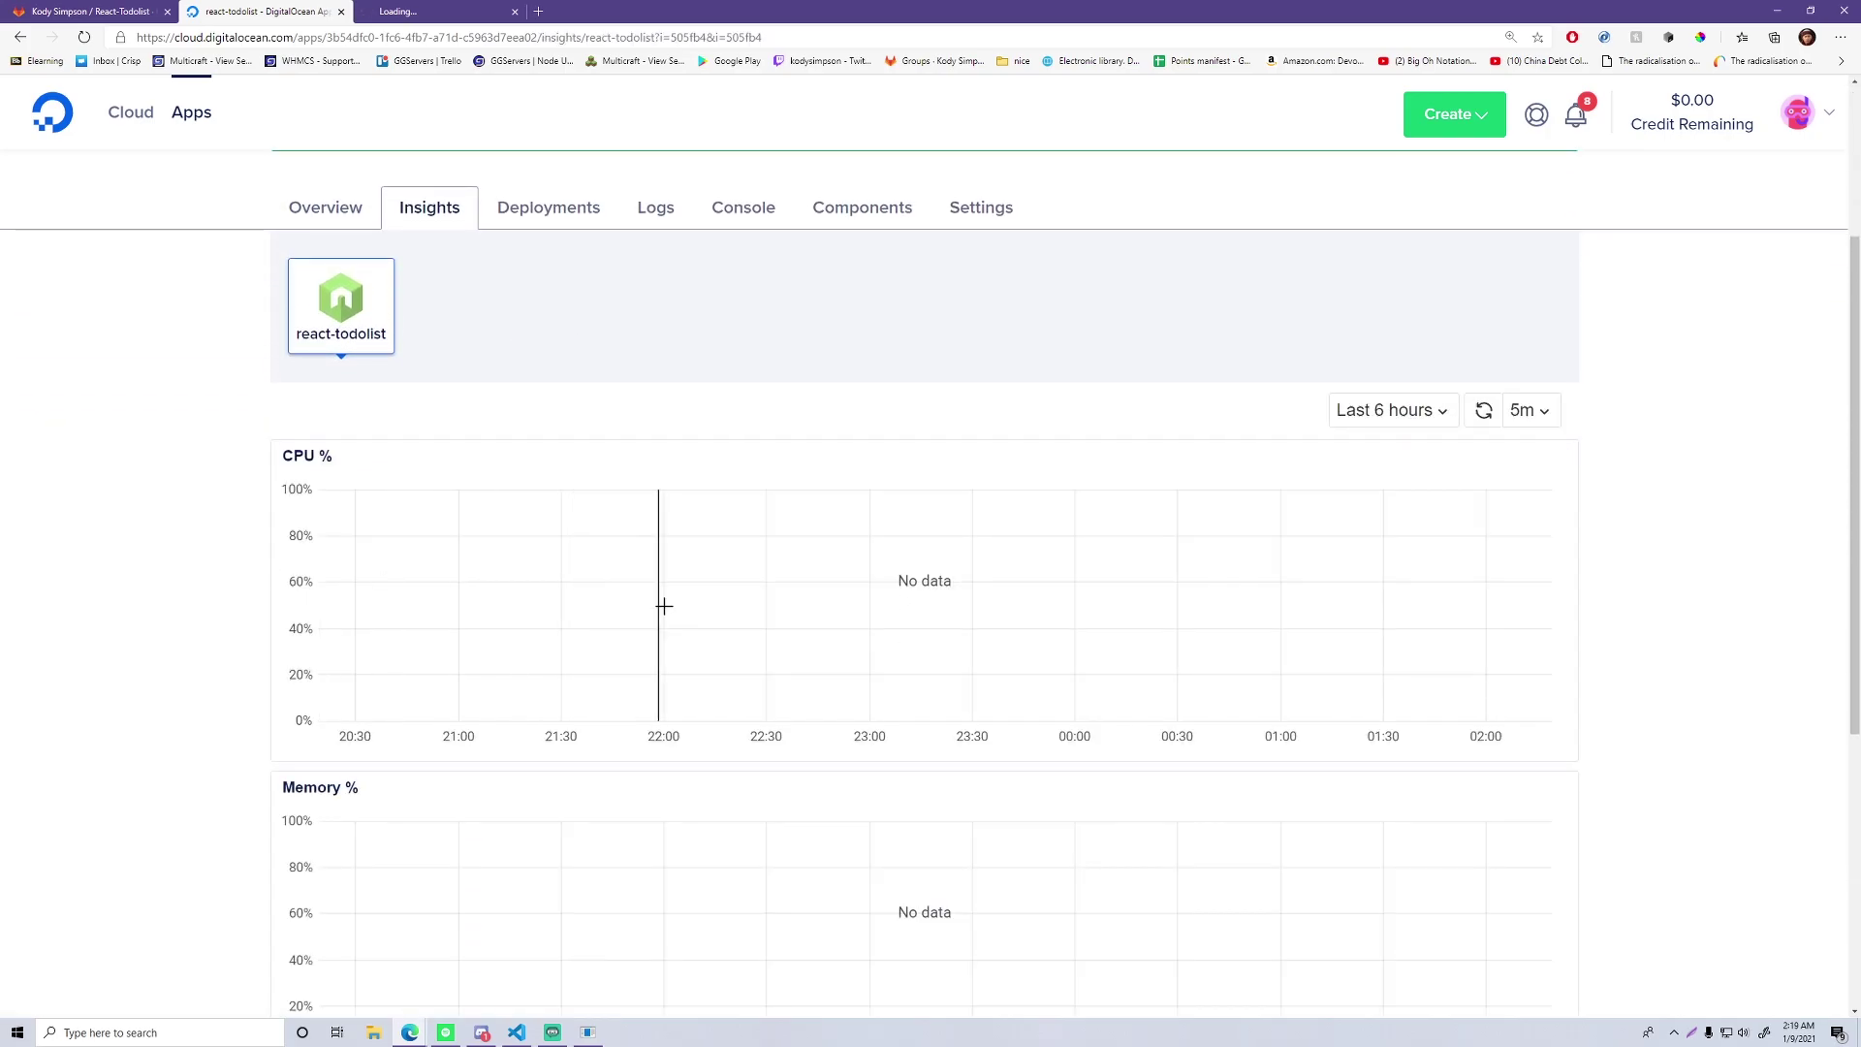
scroll(620, 601, "down", 2)
scroll(563, 593, "up", 4)
scroll(490, 636, "down", 2)
Check whether the live react-todolist page has loaded in its own tab
left_click(422, 9)
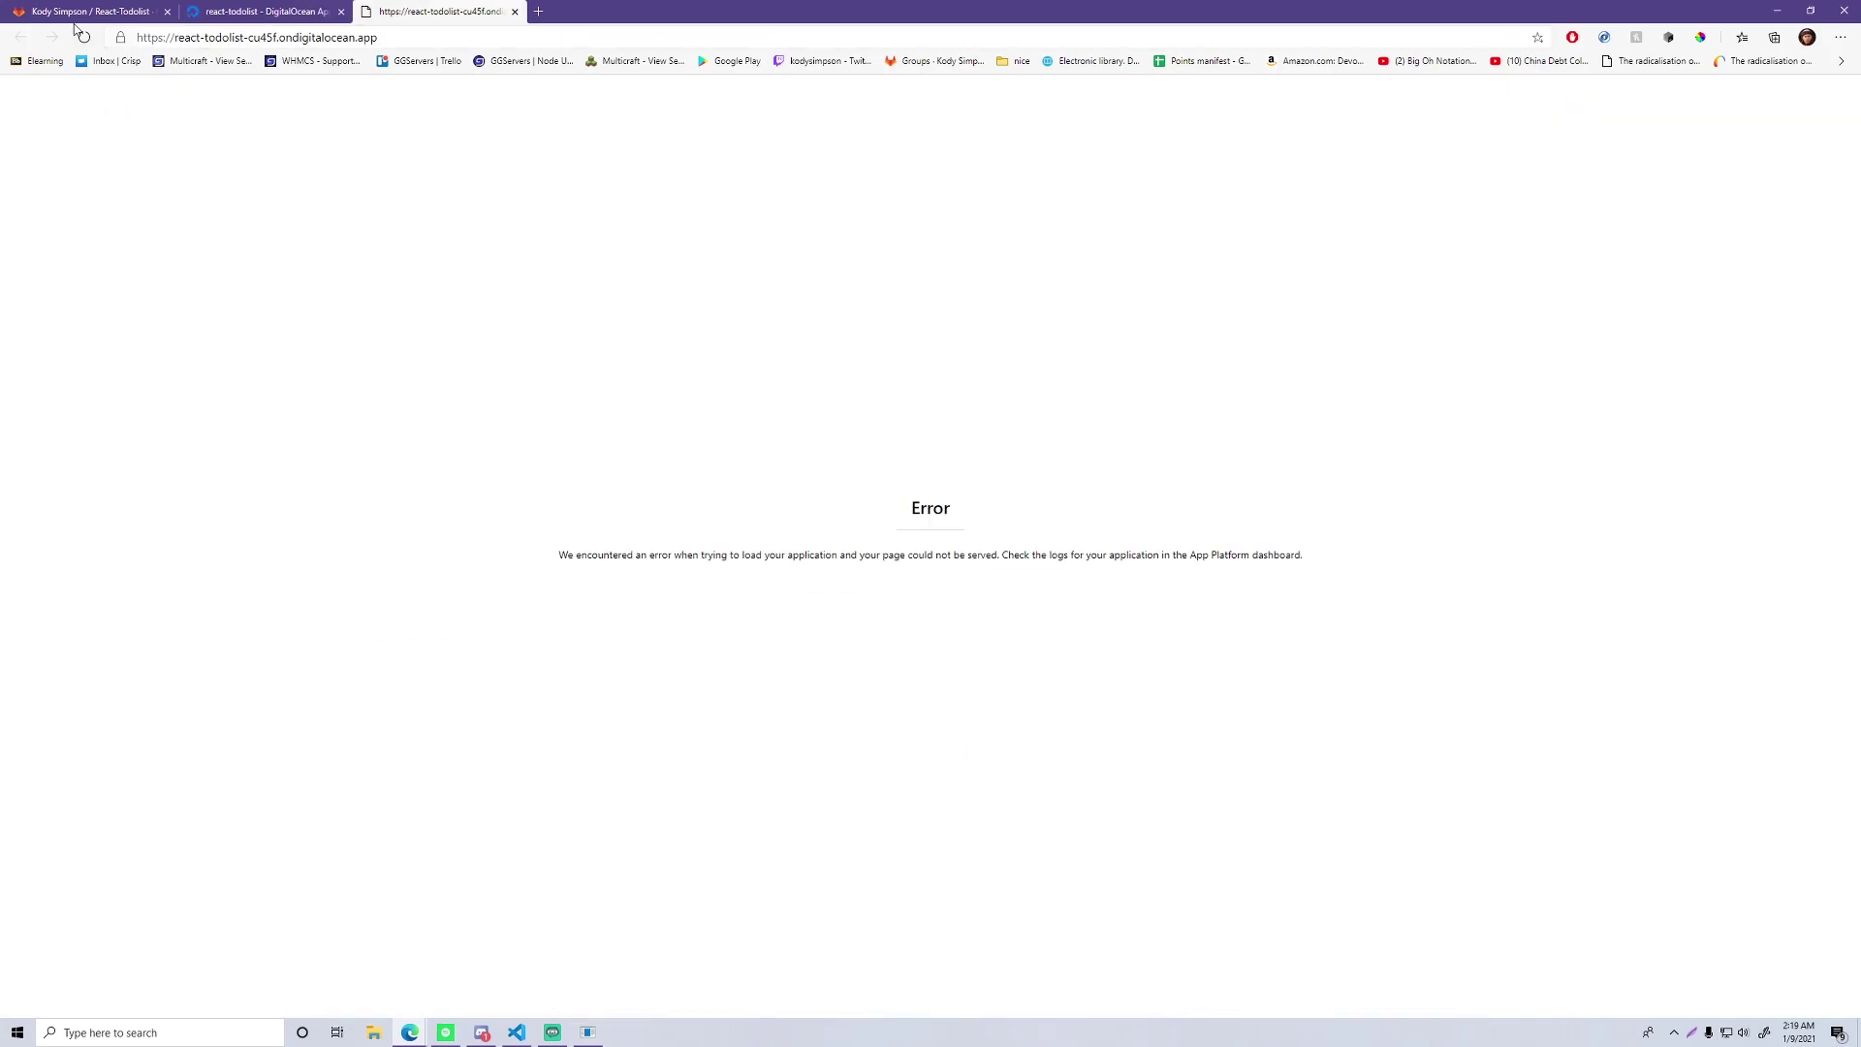
left_click(1115, 556)
scroll(609, 518, "up", 1)
left_click(436, 10)
Check the react-todolist runtime logs on the app page and trigger a new deployment of the app
left_click(273, 13)
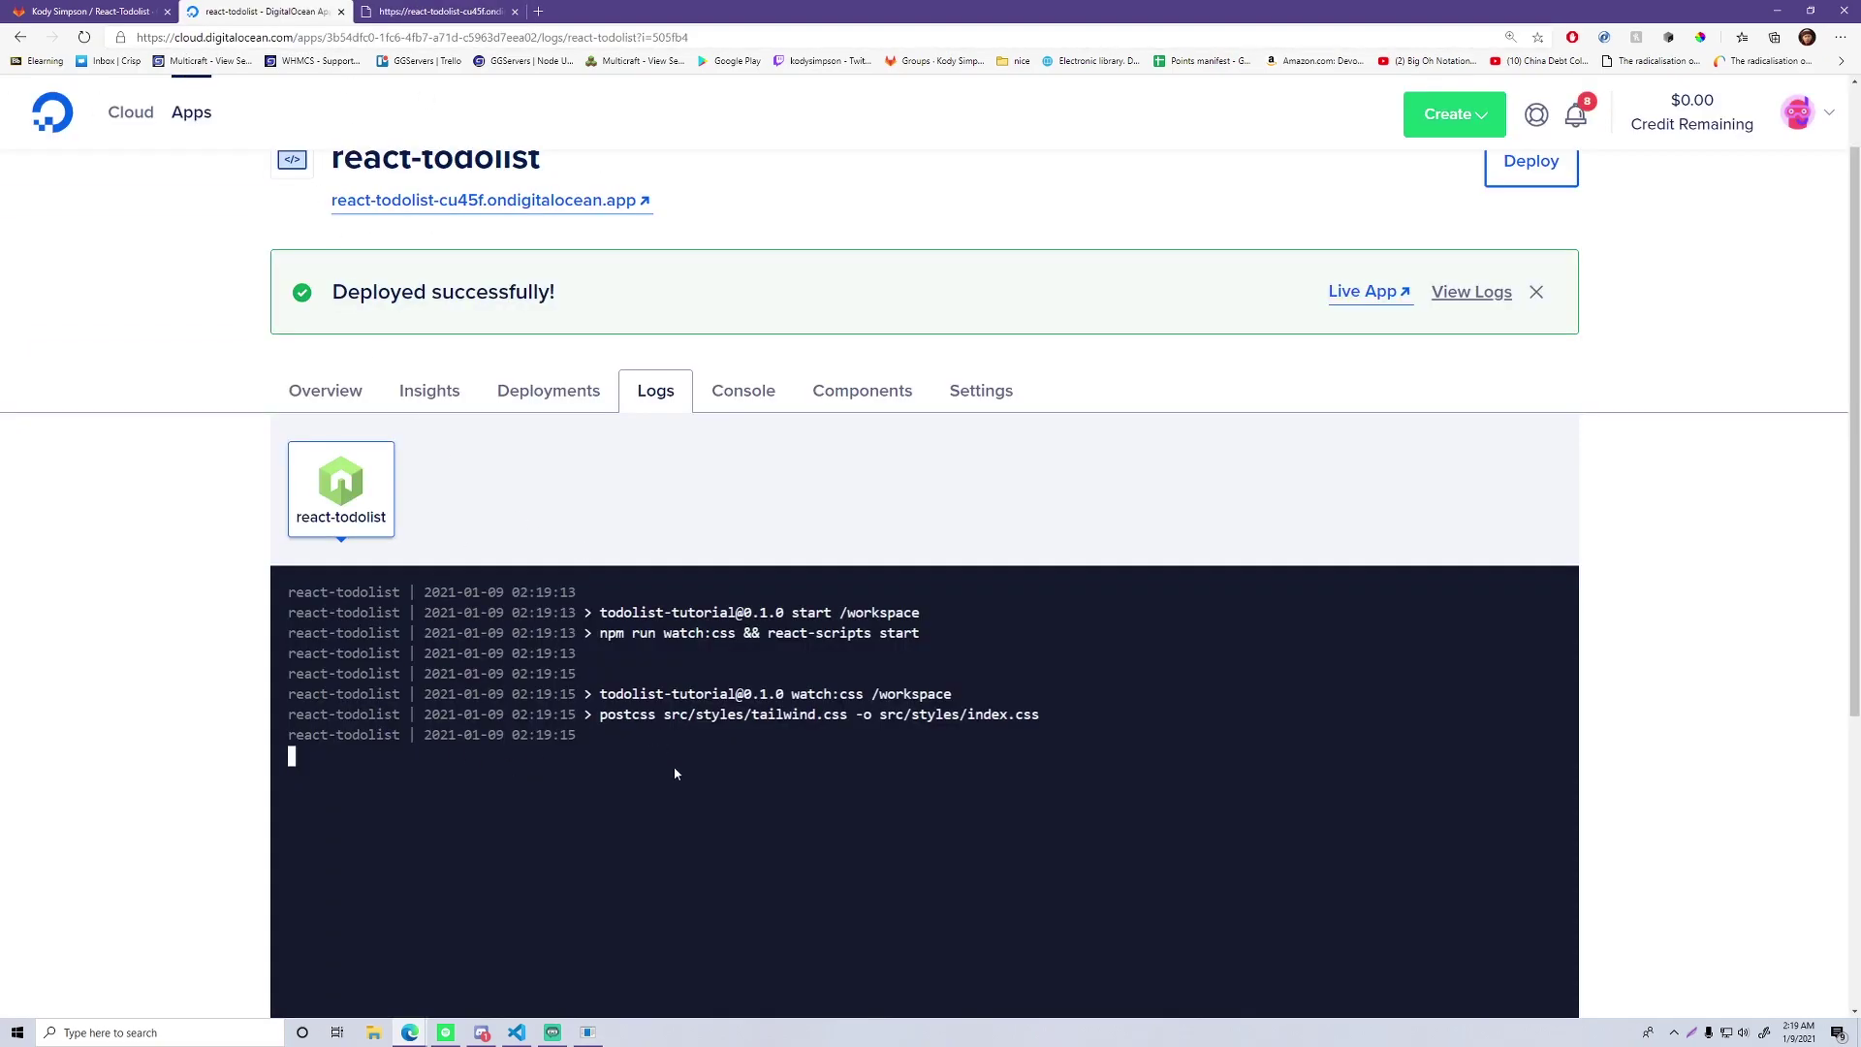
scroll(970, 581, "down", 1)
scroll(1326, 370, "up", 2)
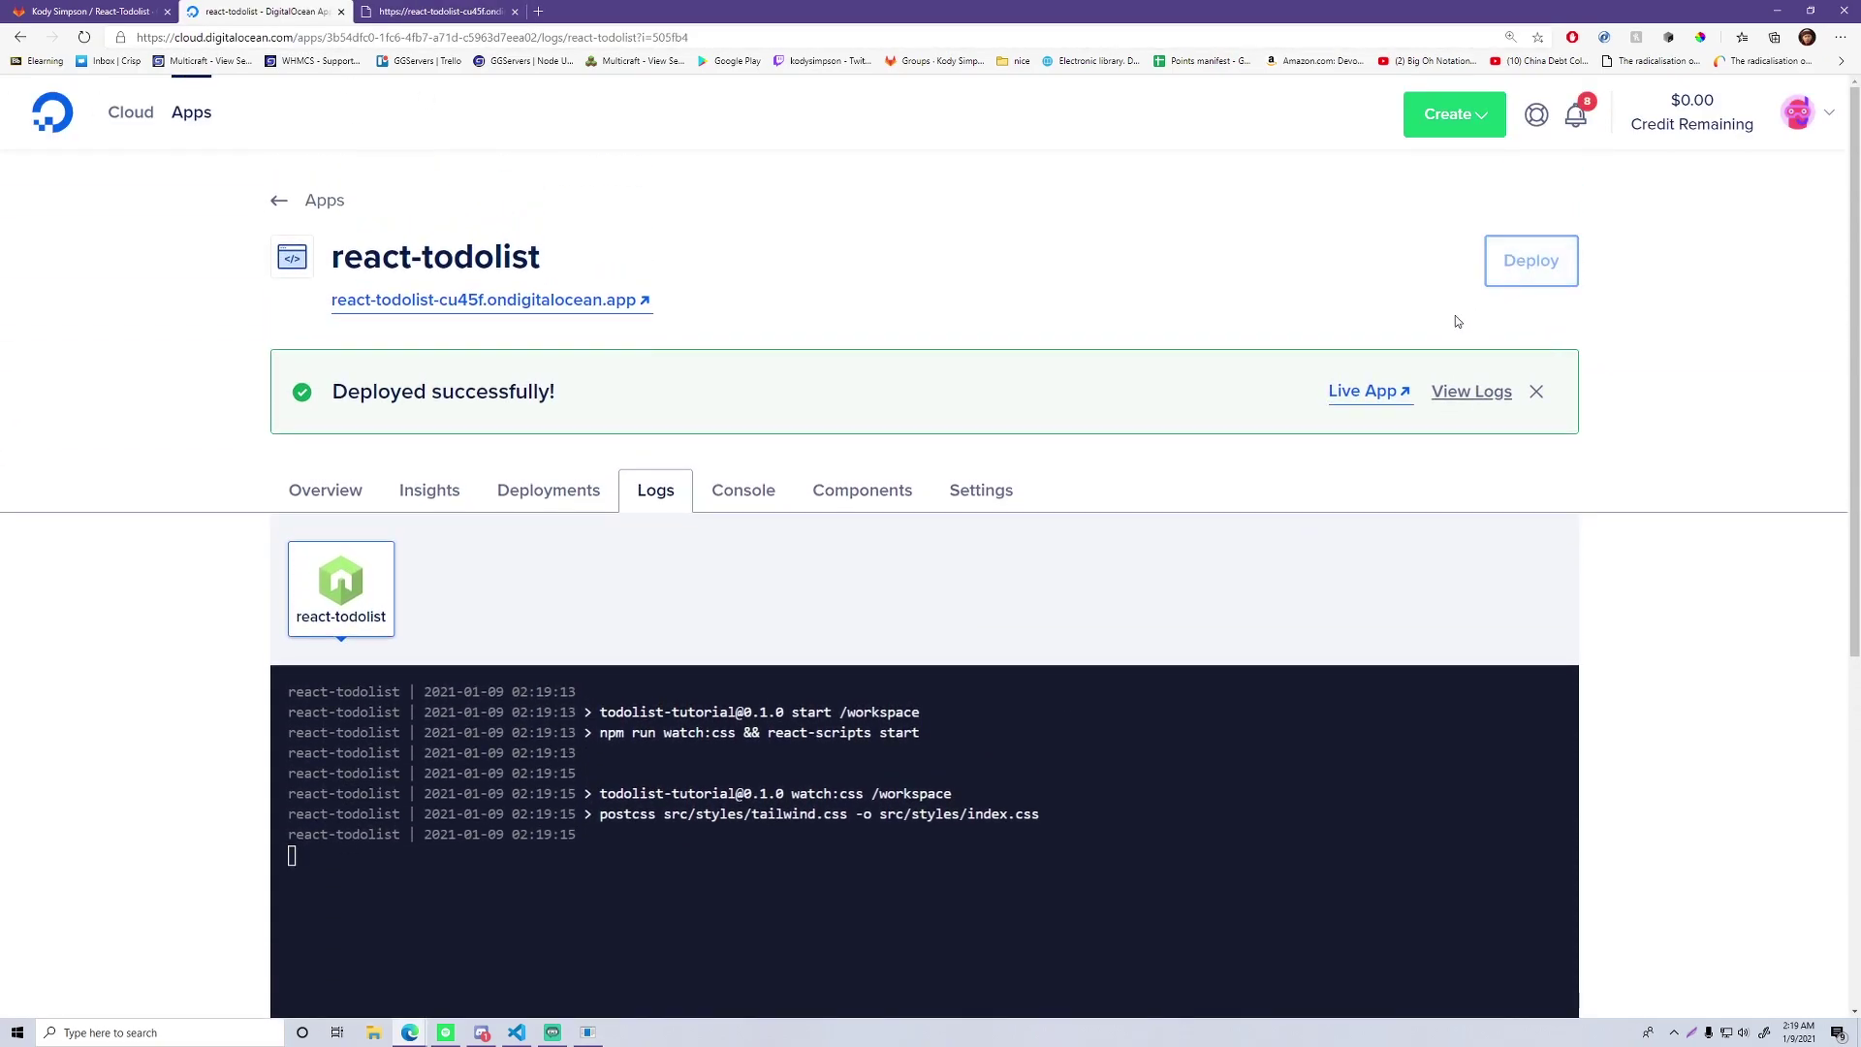
Follow the new deployment's progress and read the react-todolist runtime logs for the server's startup output
scroll(237, 479, "down", 3)
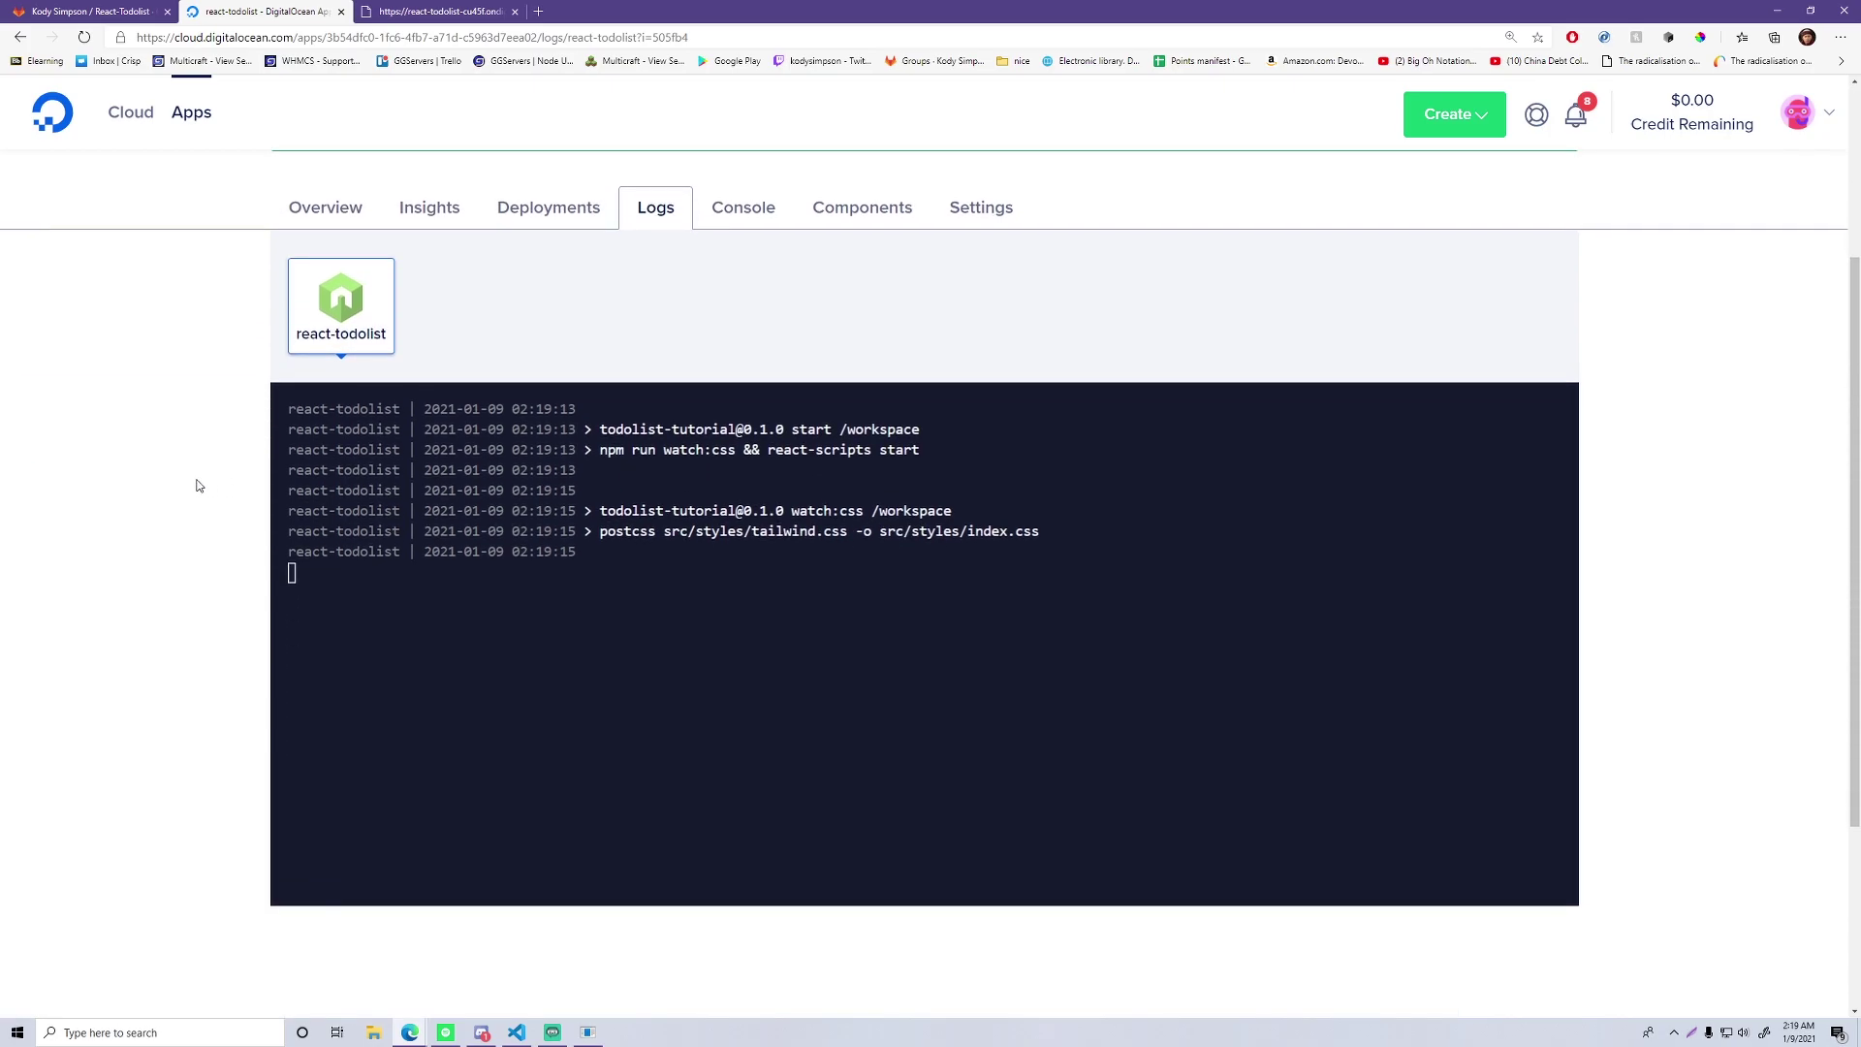
scroll(165, 458, "down", 1)
scroll(129, 458, "up", 4)
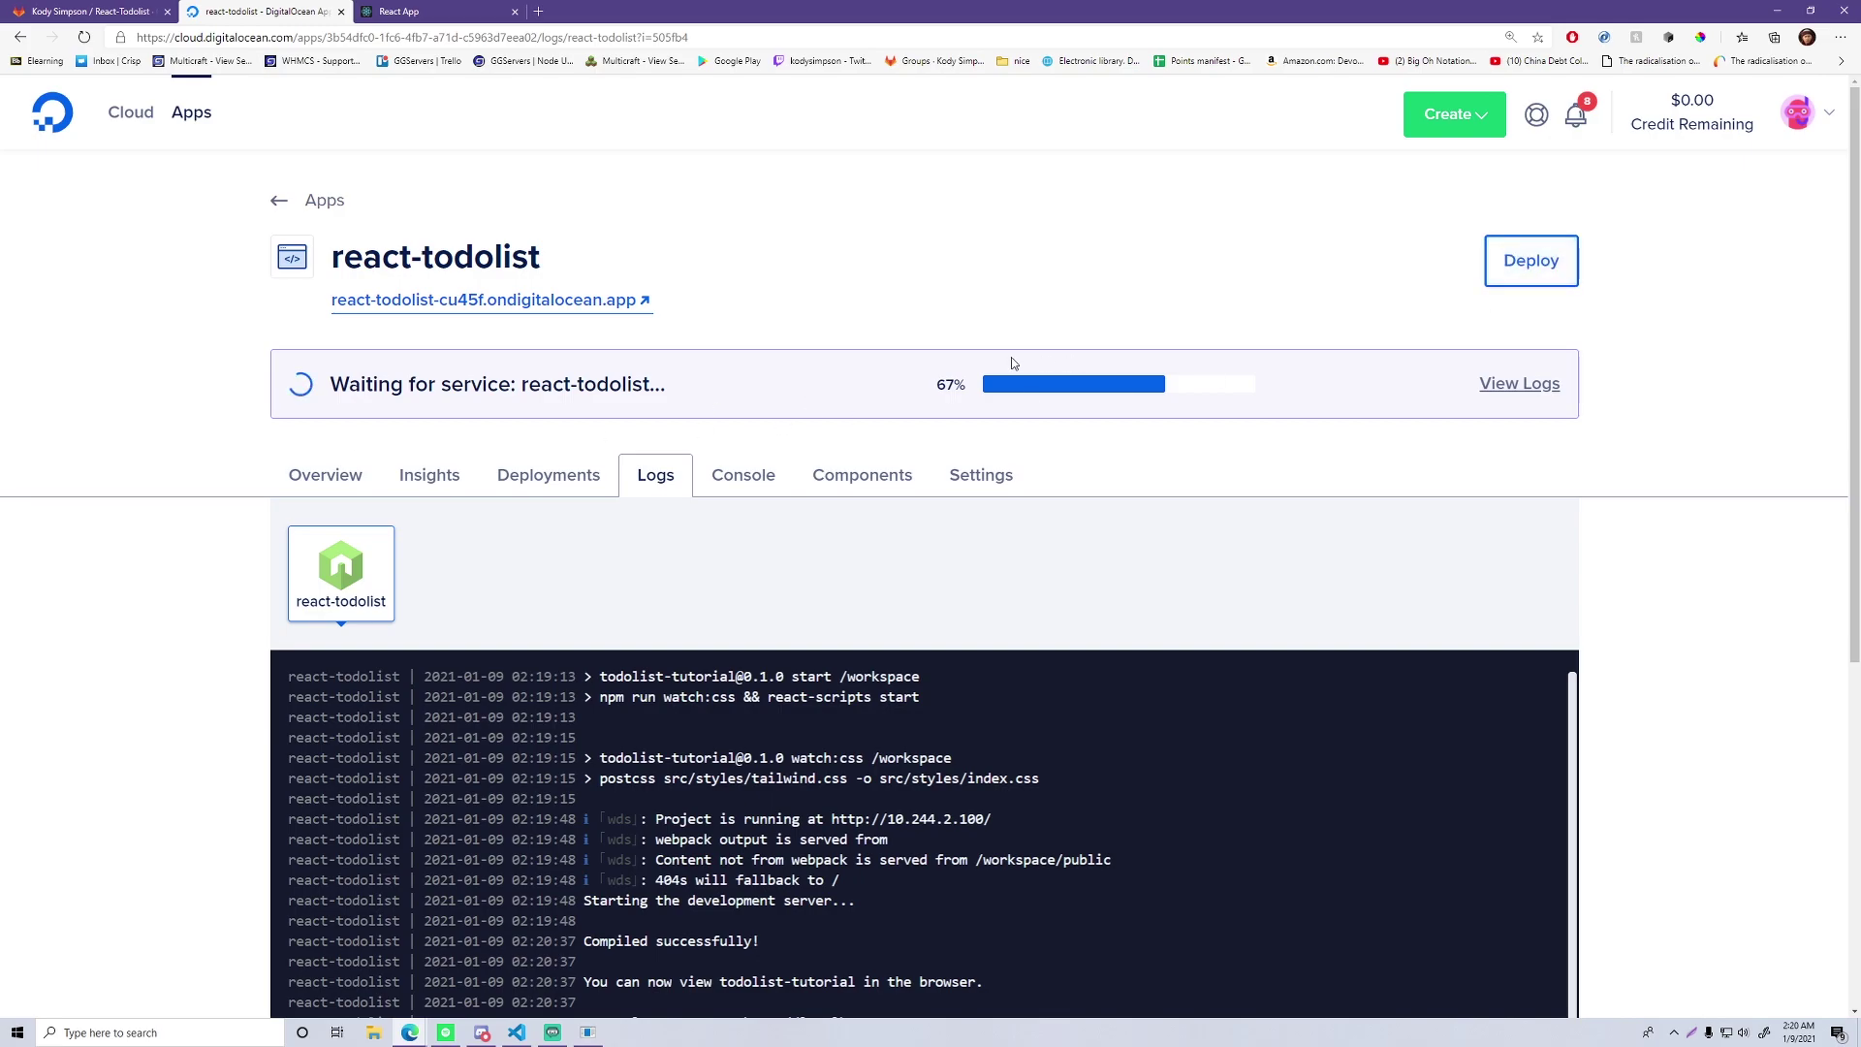
scroll(493, 442, "down", 3)
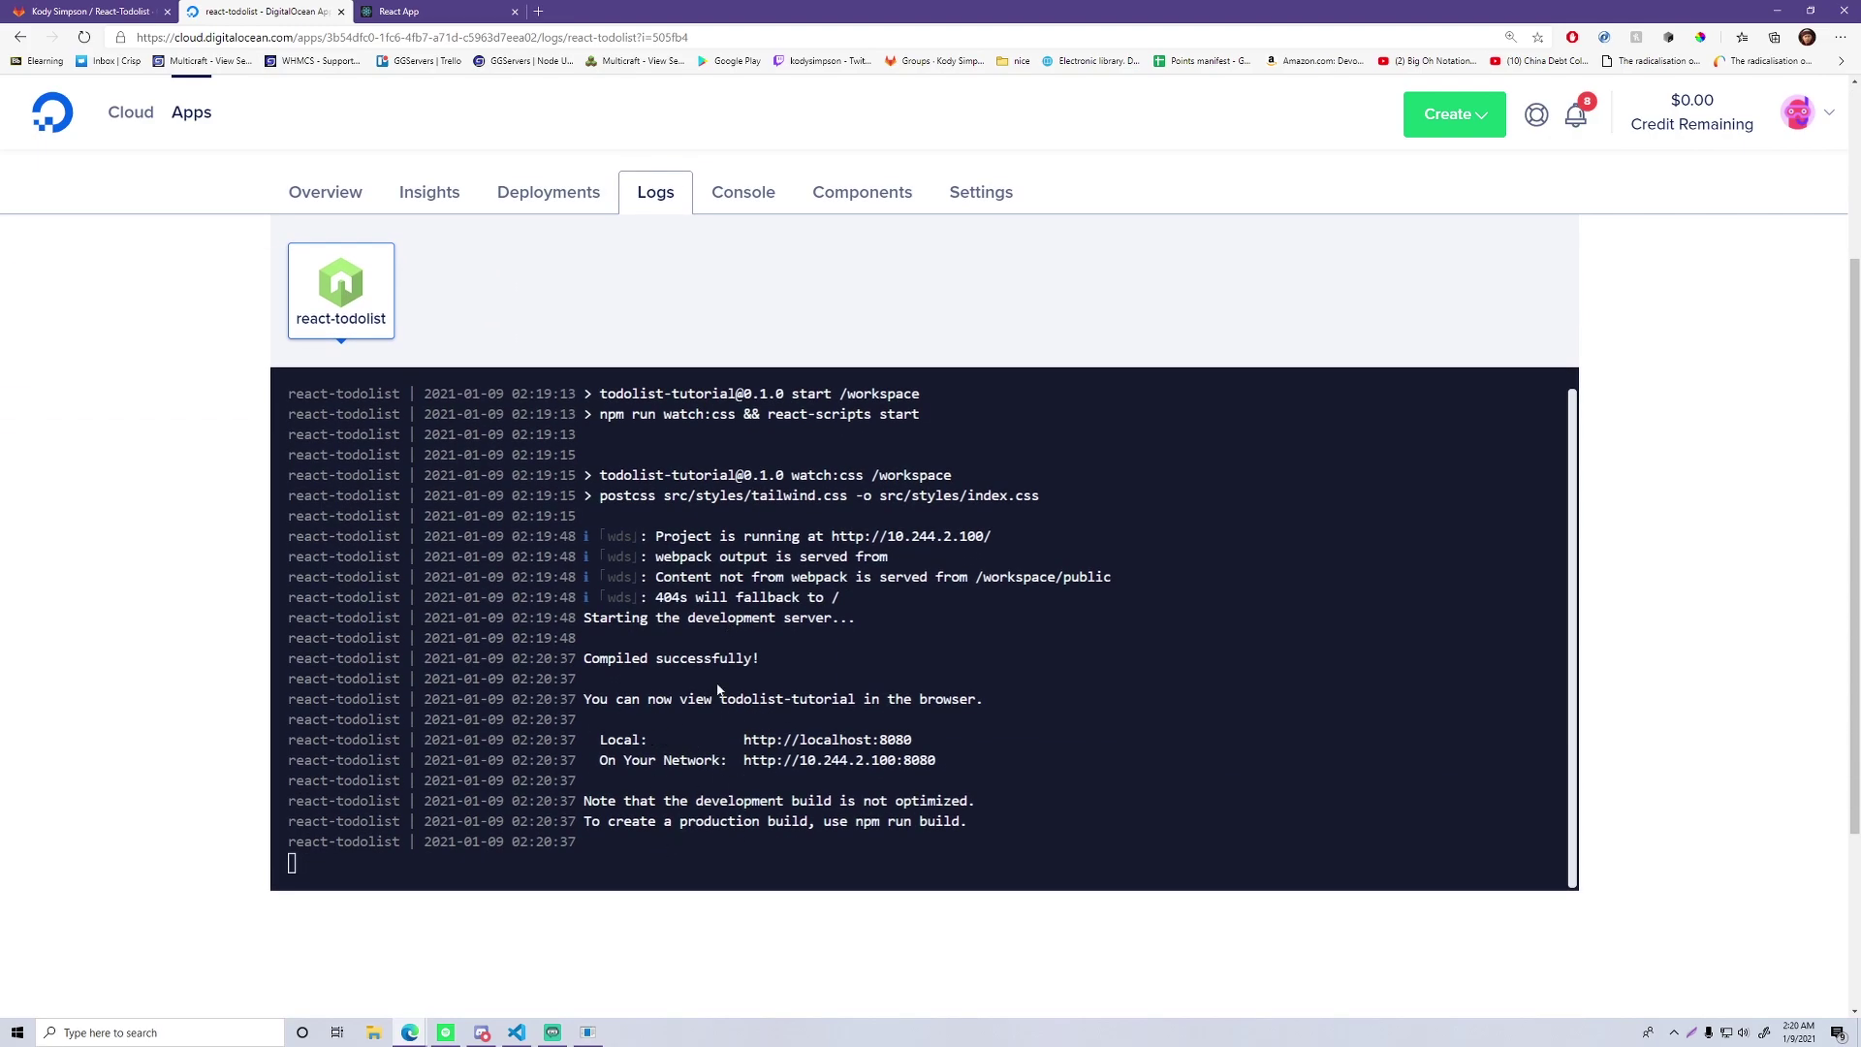
Reload the live todo app and add the test items "retret", "retretret", "retretretret" and "retretretrett"
left_click(419, 10)
left_click(84, 37)
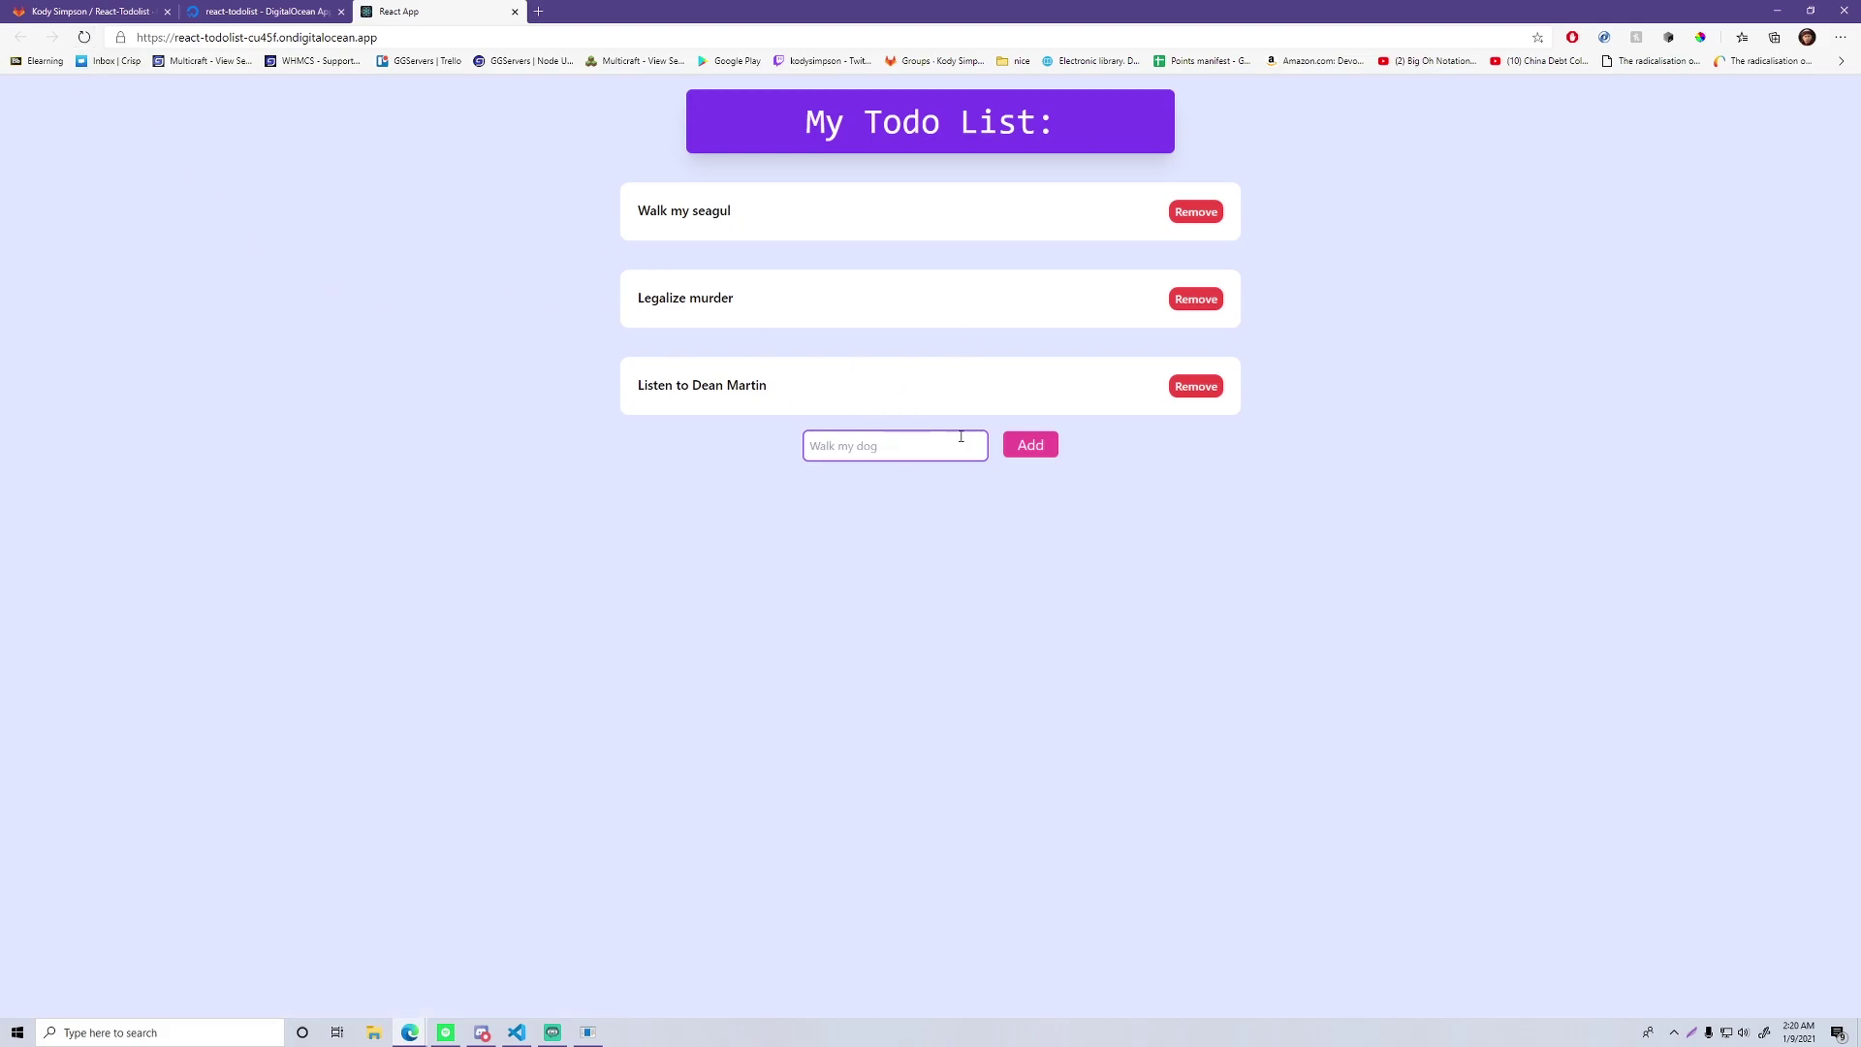
left_click(887, 455)
type("retret")
key("Return")
type("ret")
key("Return")
type("ret")
key("Return")
type("t")
key("Return")
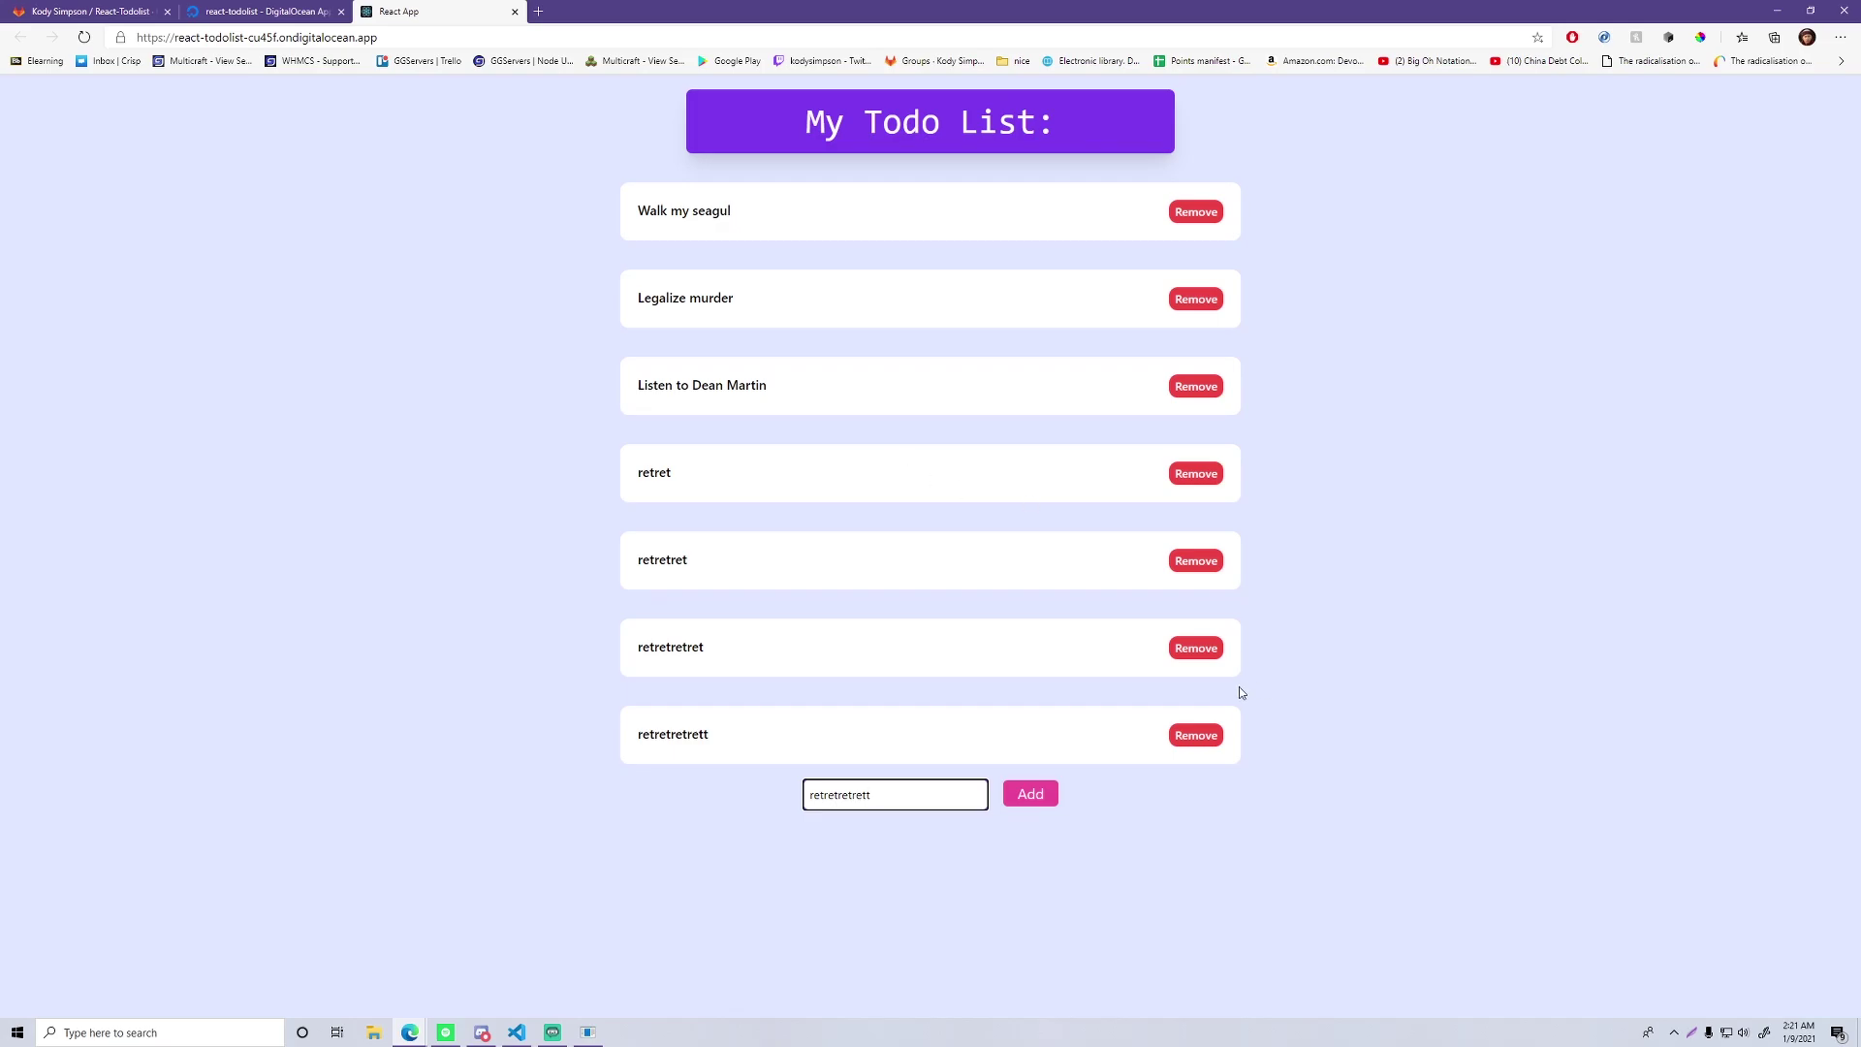
Remove the four added test items from the live todo list and return to the app's runtime logs
left_click(1196, 734)
left_click(1196, 647)
left_click(1196, 474)
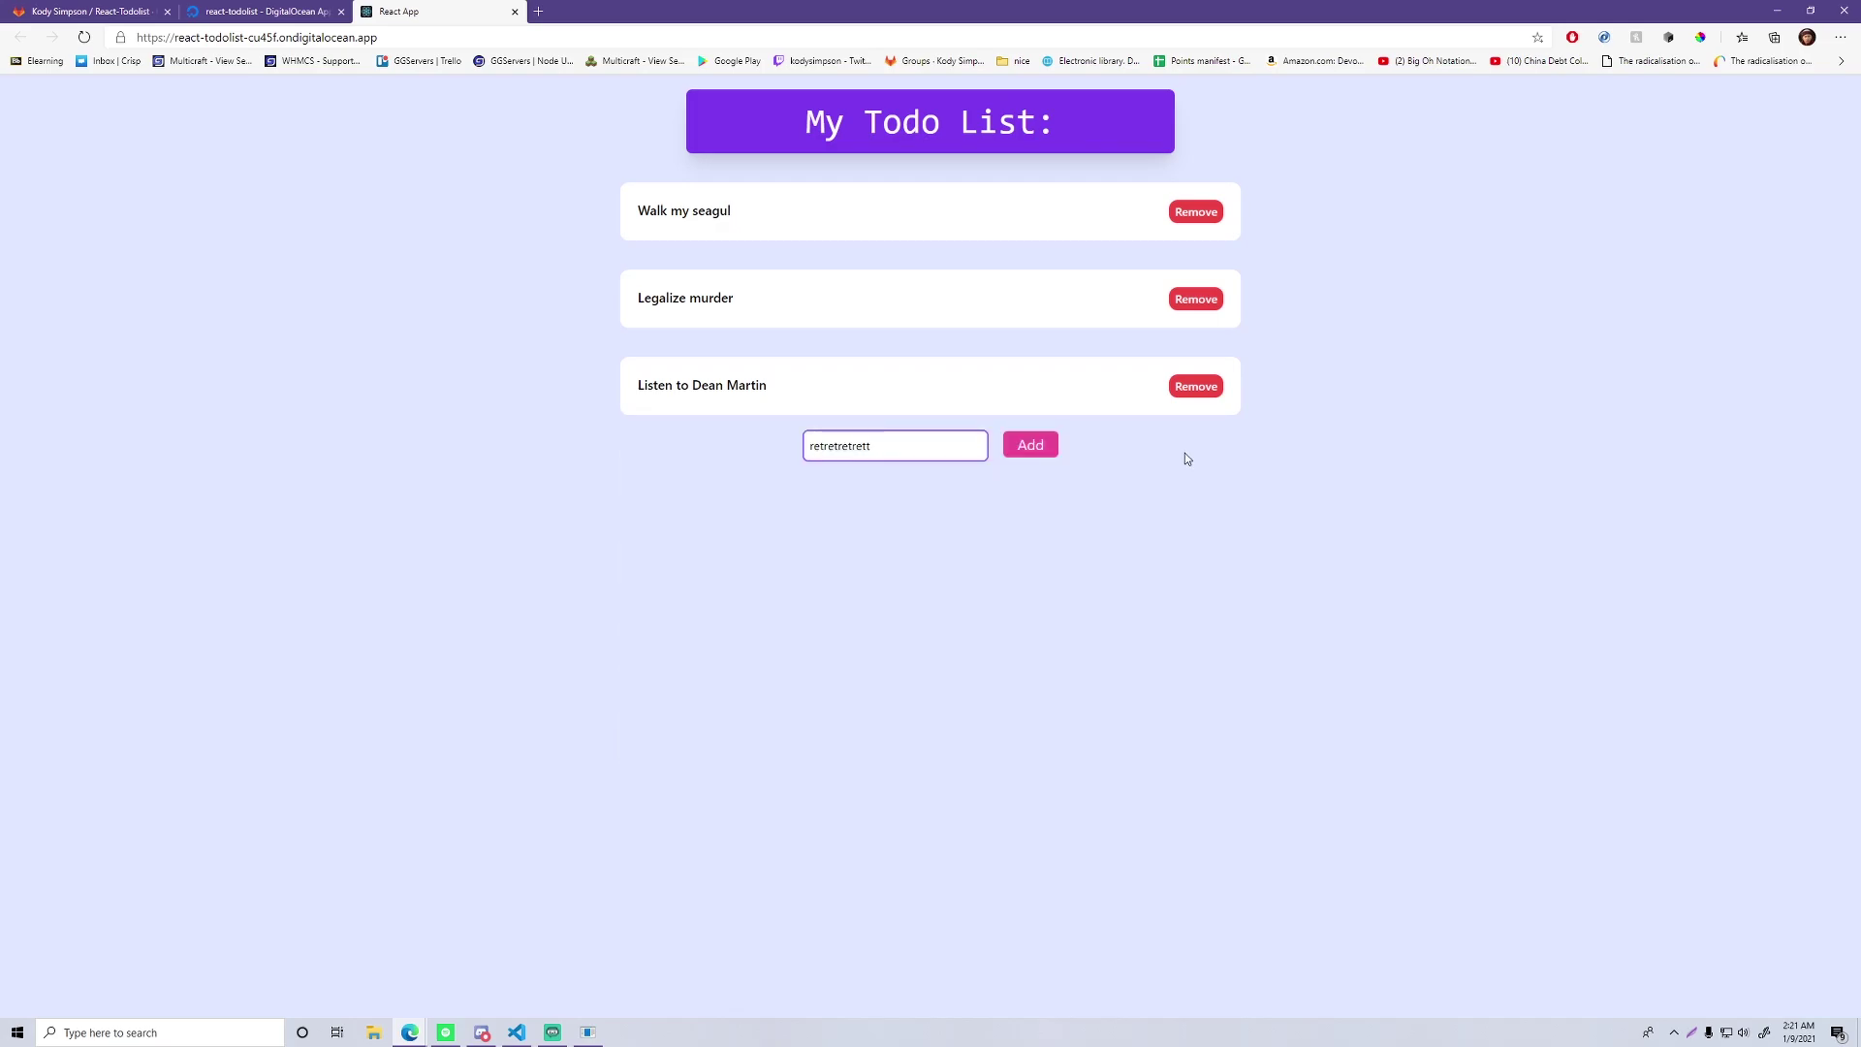
key("ctrl+shift+Tab")
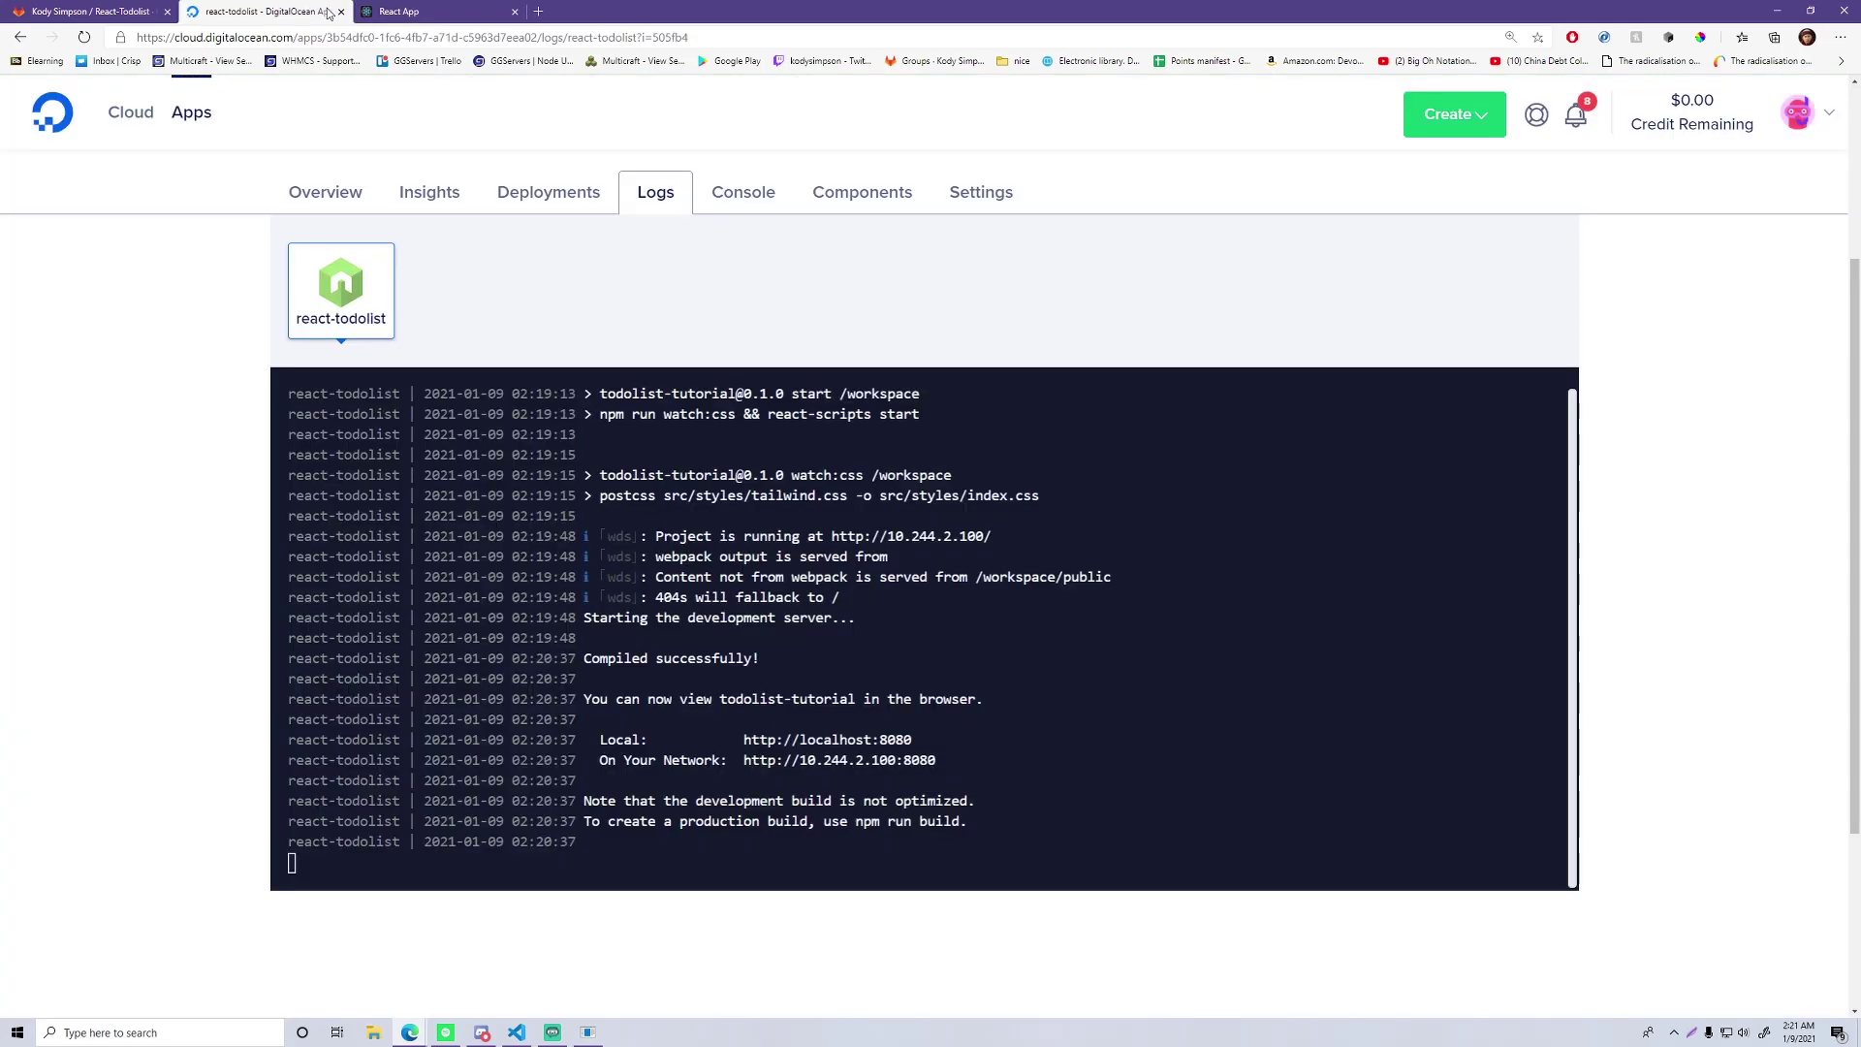
Review the react-todolist runtime logs and deployment progress, and open the app's deployment history
scroll(219, 453, "down", 3)
scroll(207, 491, "up", 5)
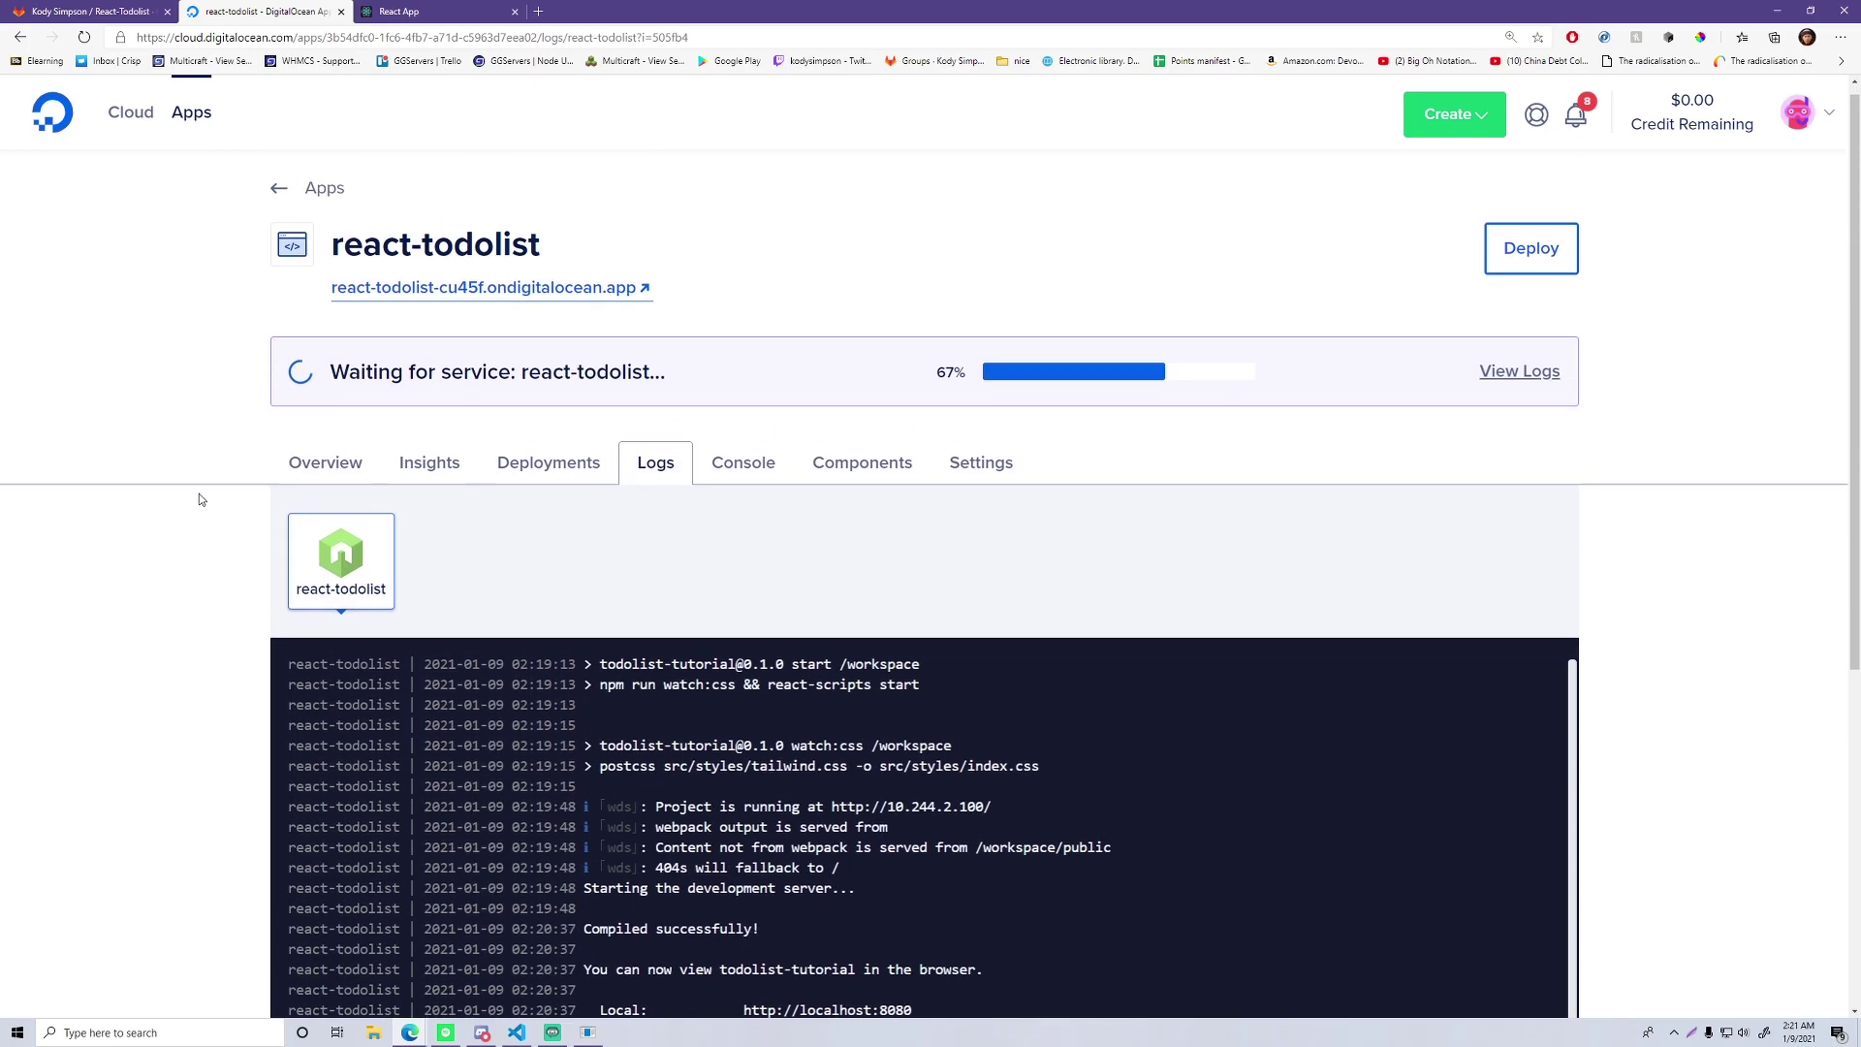
scroll(197, 549, "down", 3)
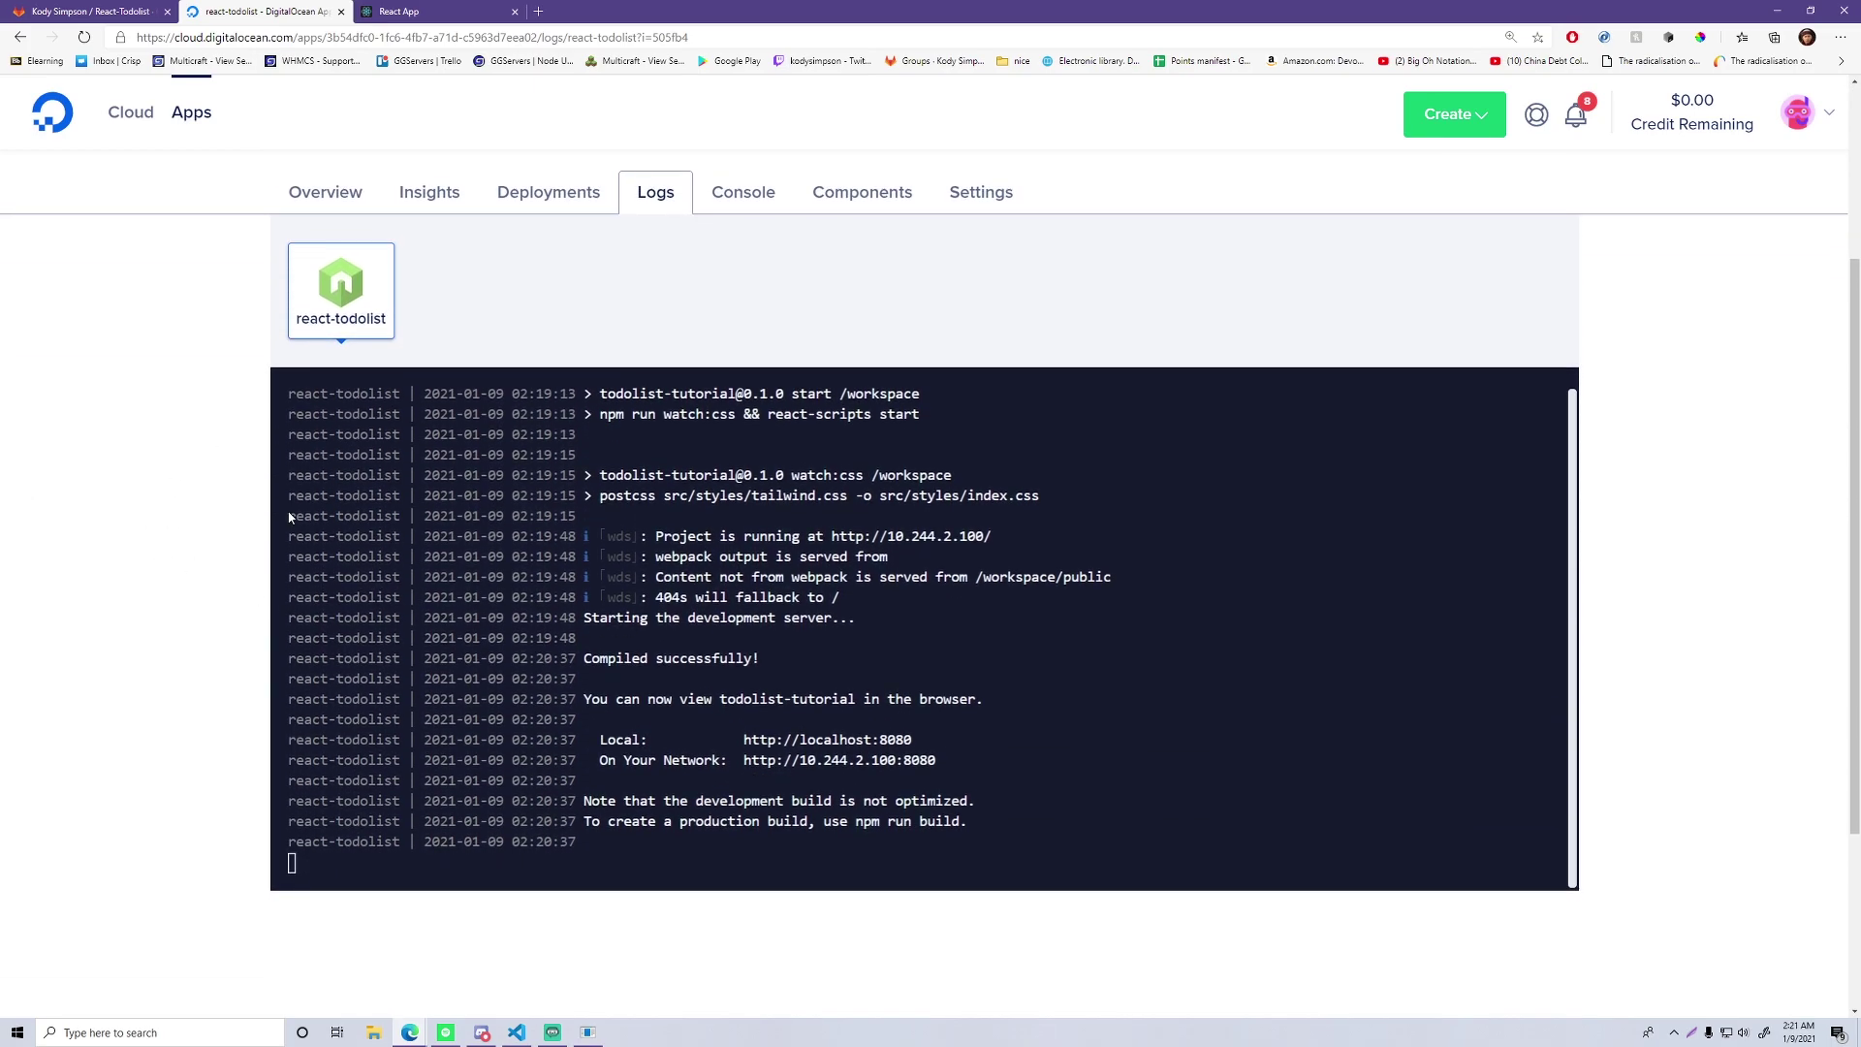
scroll(289, 517, "up", 3)
left_click(538, 487)
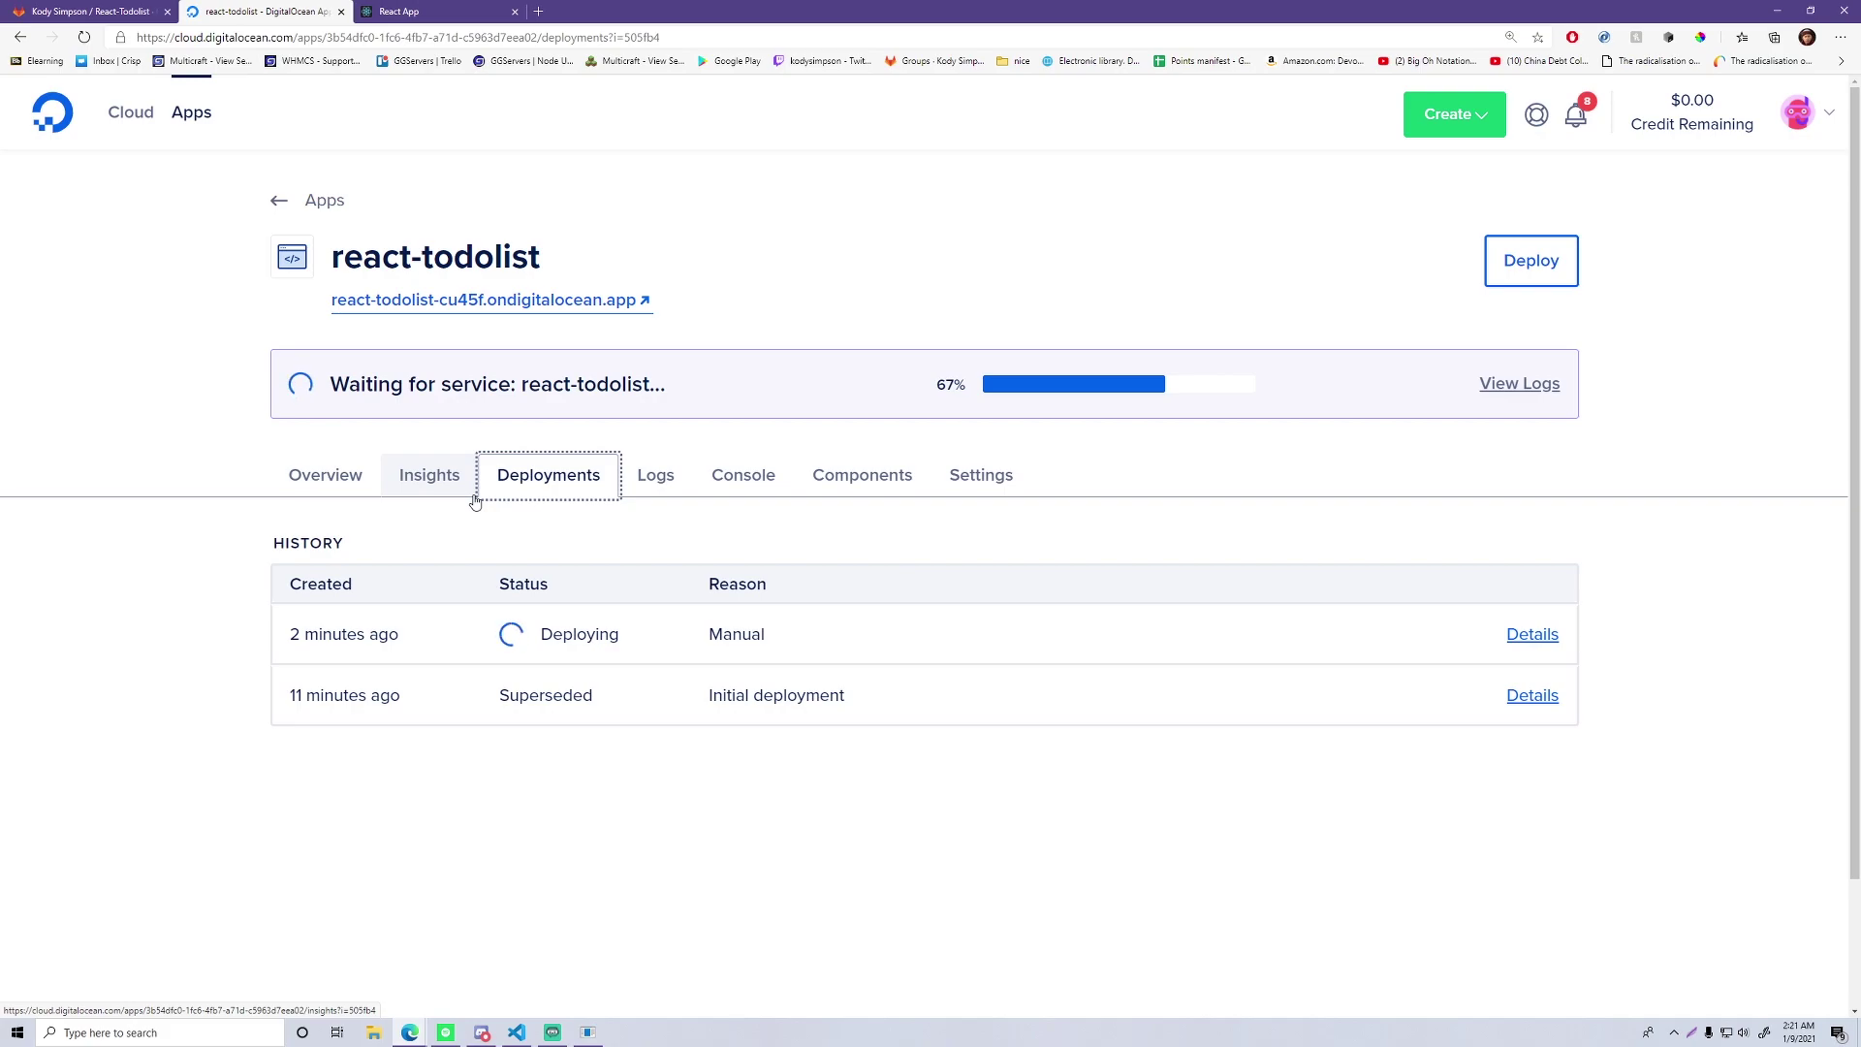
Check the app's overview for the react-todolist component's health and the latest deployment
left_click(324, 493)
scroll(179, 523, "down", 3)
scroll(179, 524, "up", 3)
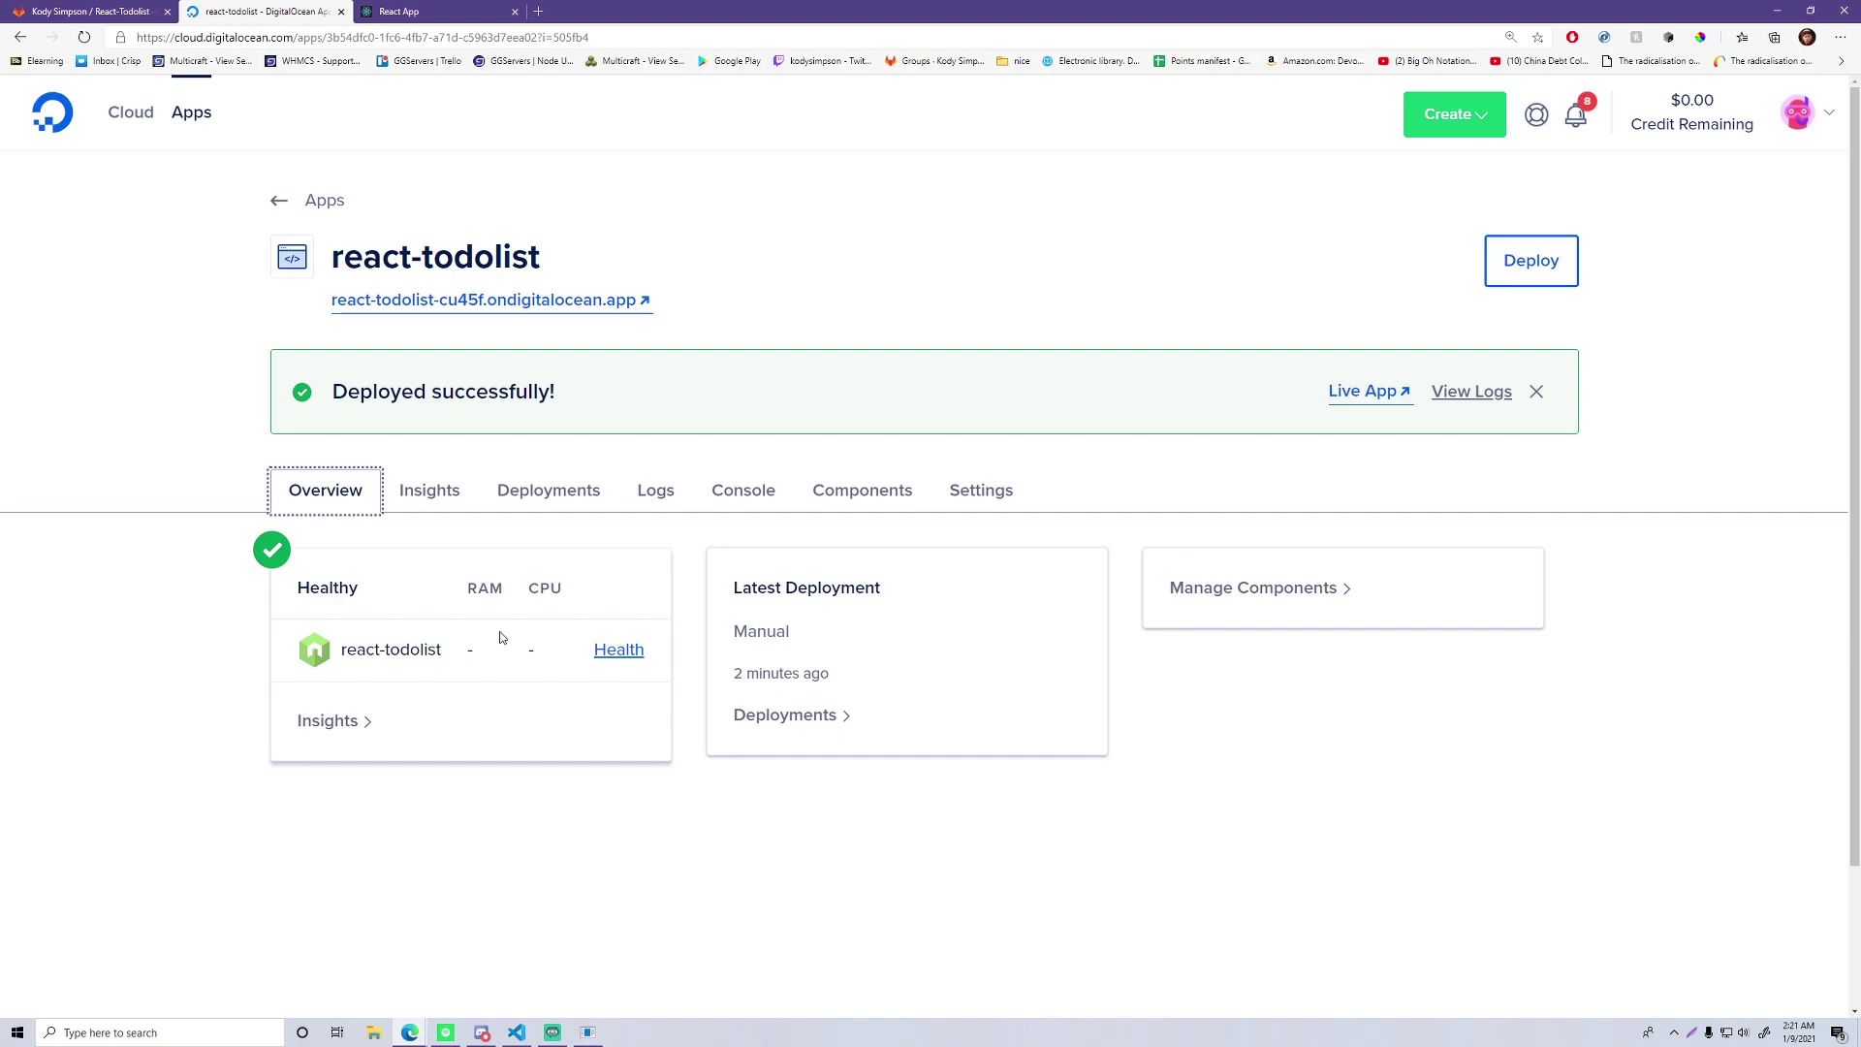
scroll(220, 548, "down", 2)
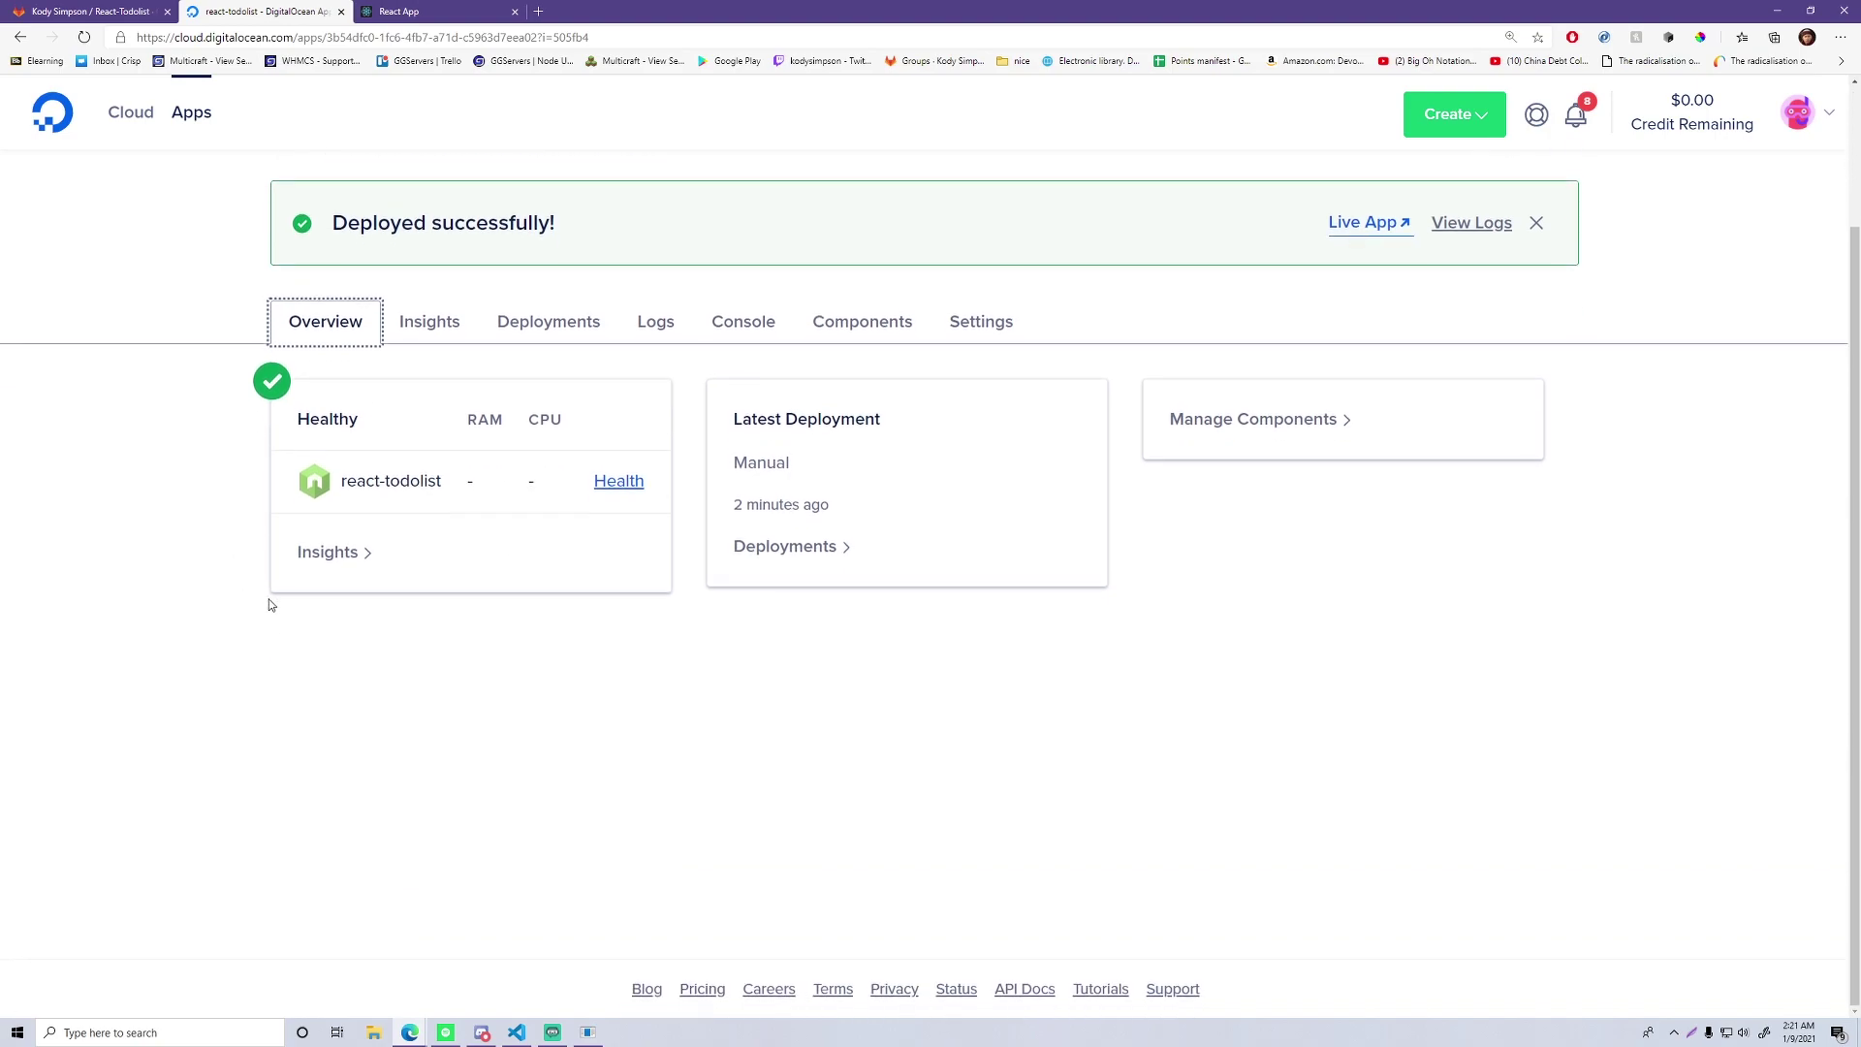
scroll(268, 606, "up", 2)
scroll(202, 602, "down", 2)
scroll(145, 596, "up", 2)
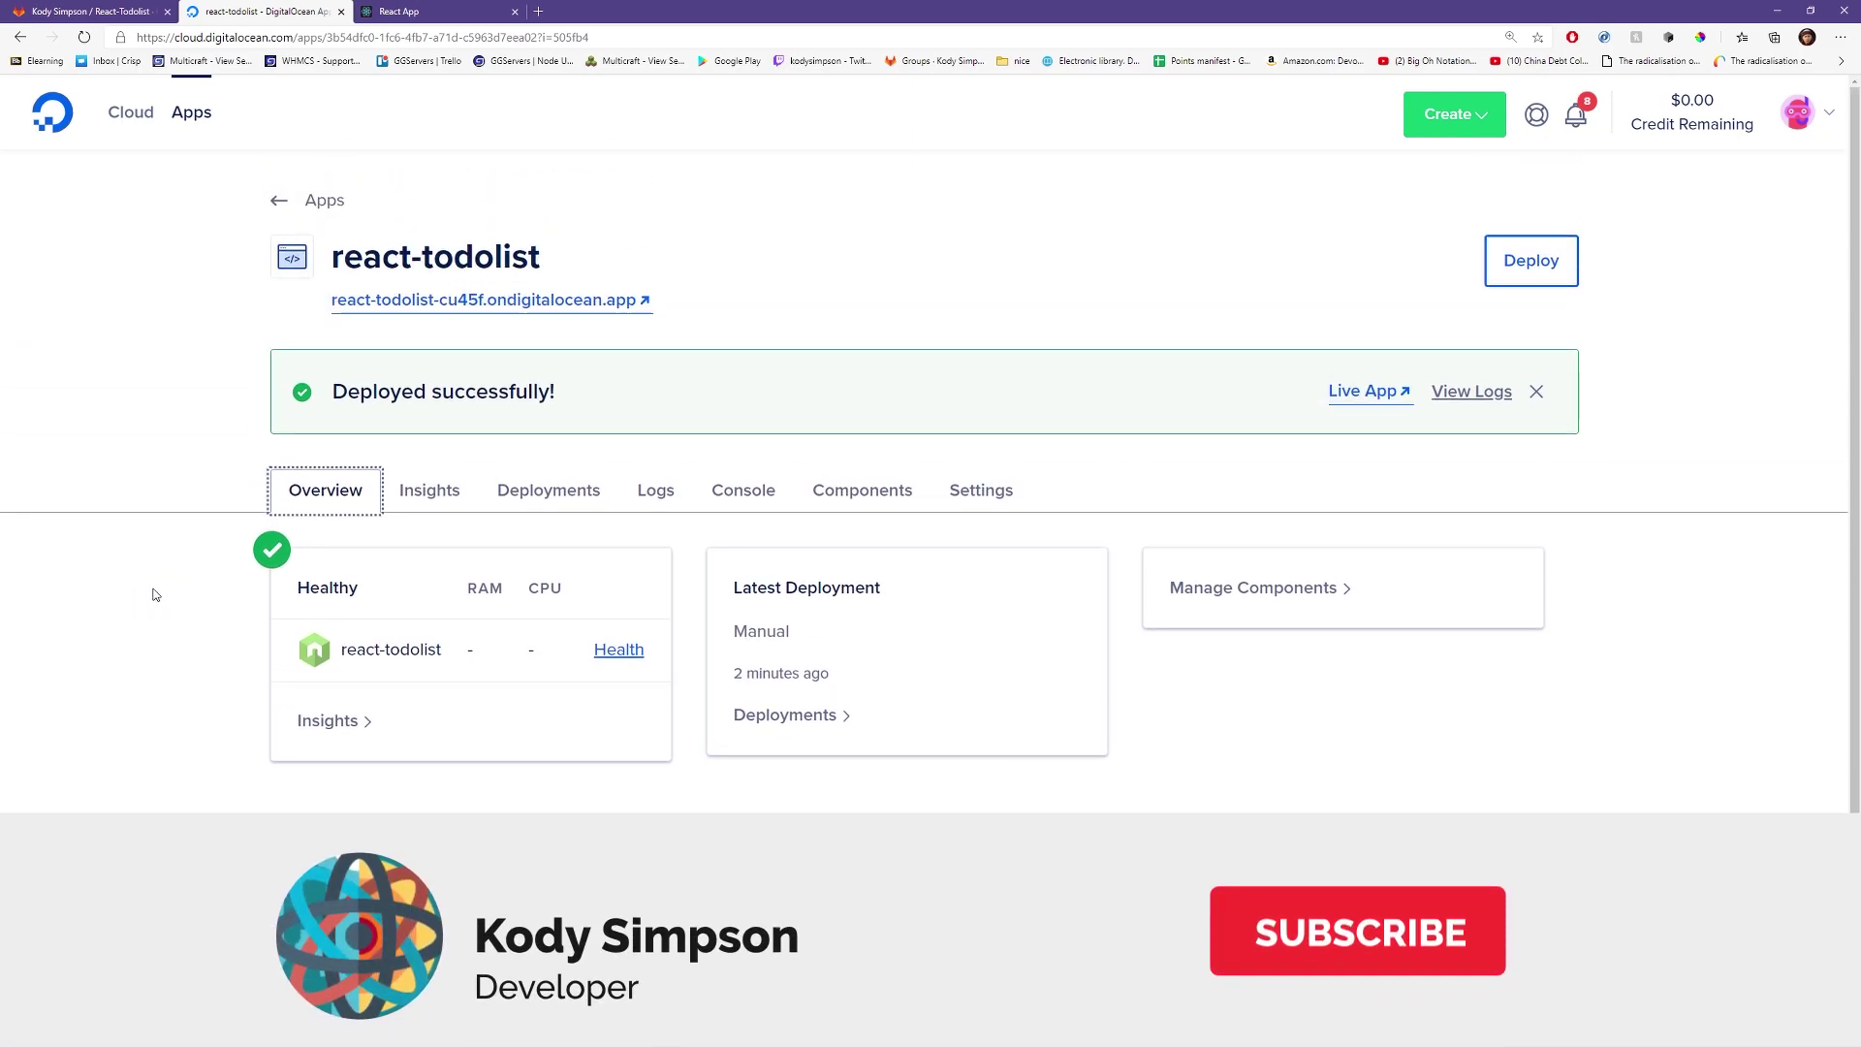
Revisit the app's deployment history and open the console of the react-todolist component
scroll(153, 591, "down", 1)
scroll(174, 577, "up", 1)
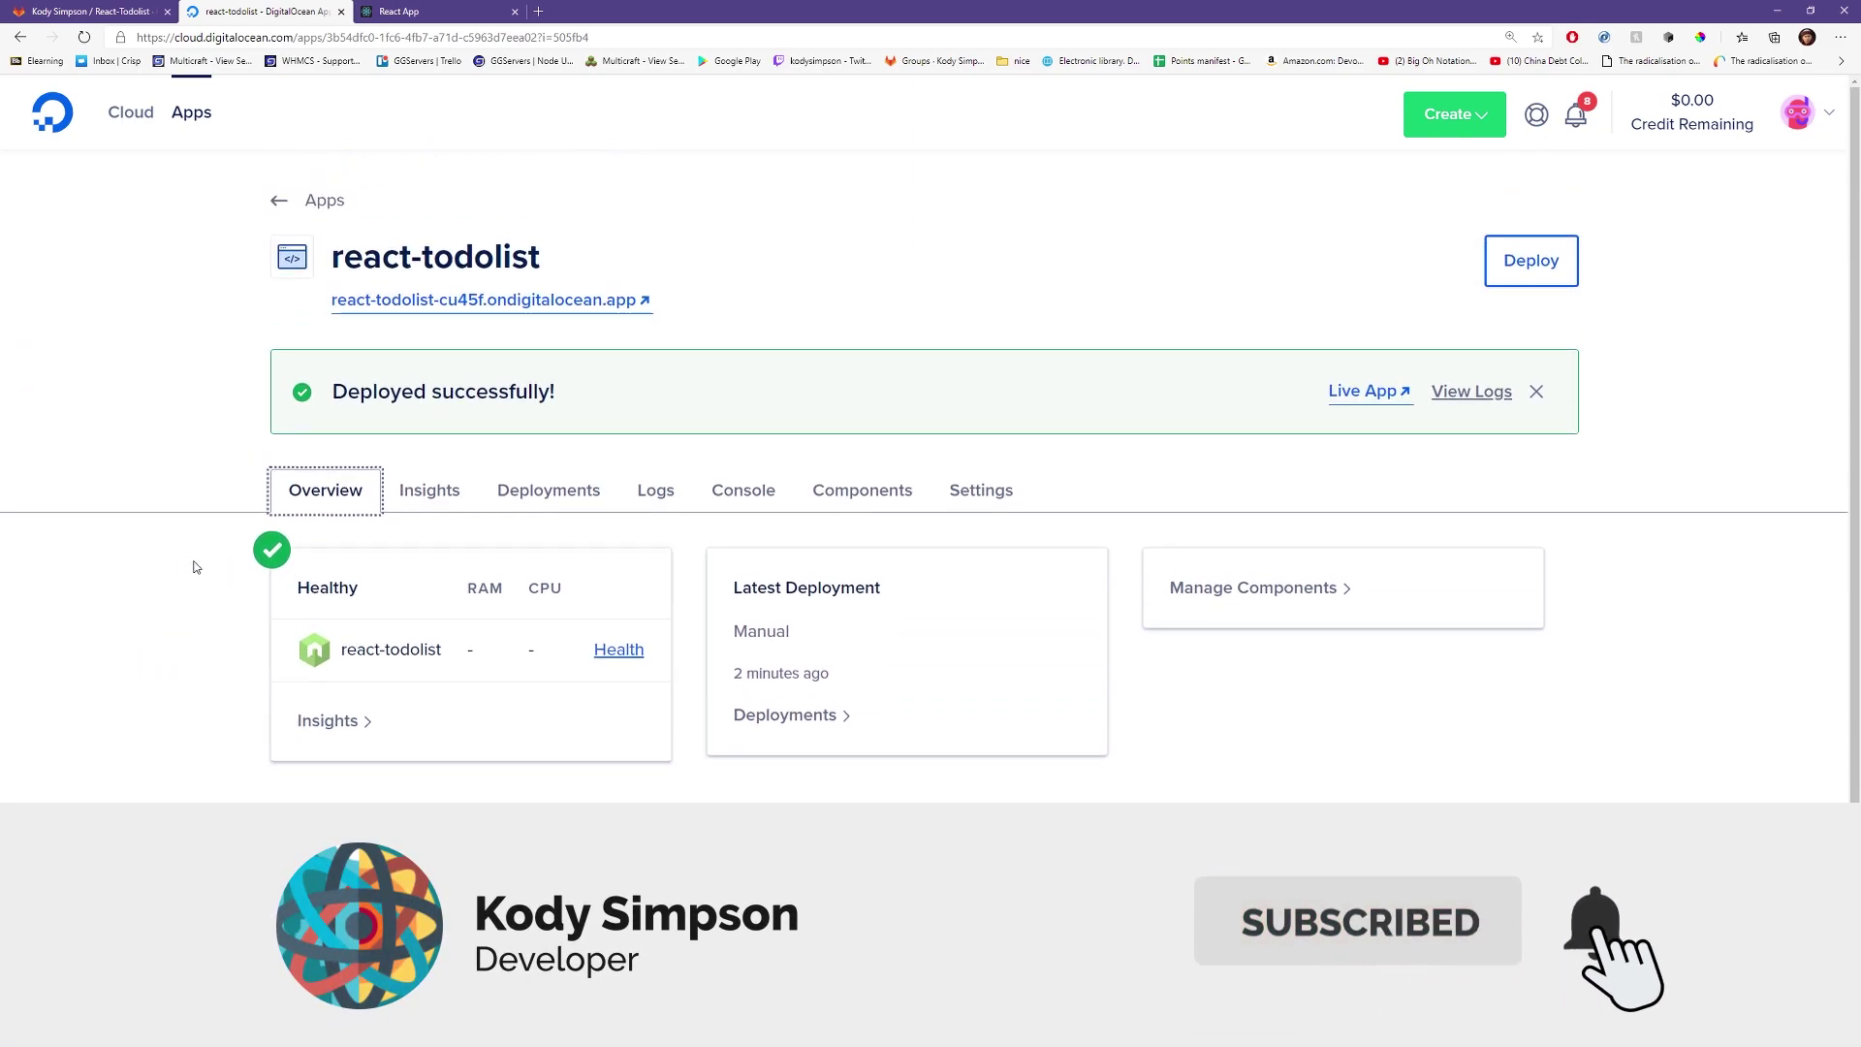
left_click(548, 495)
left_click(749, 494)
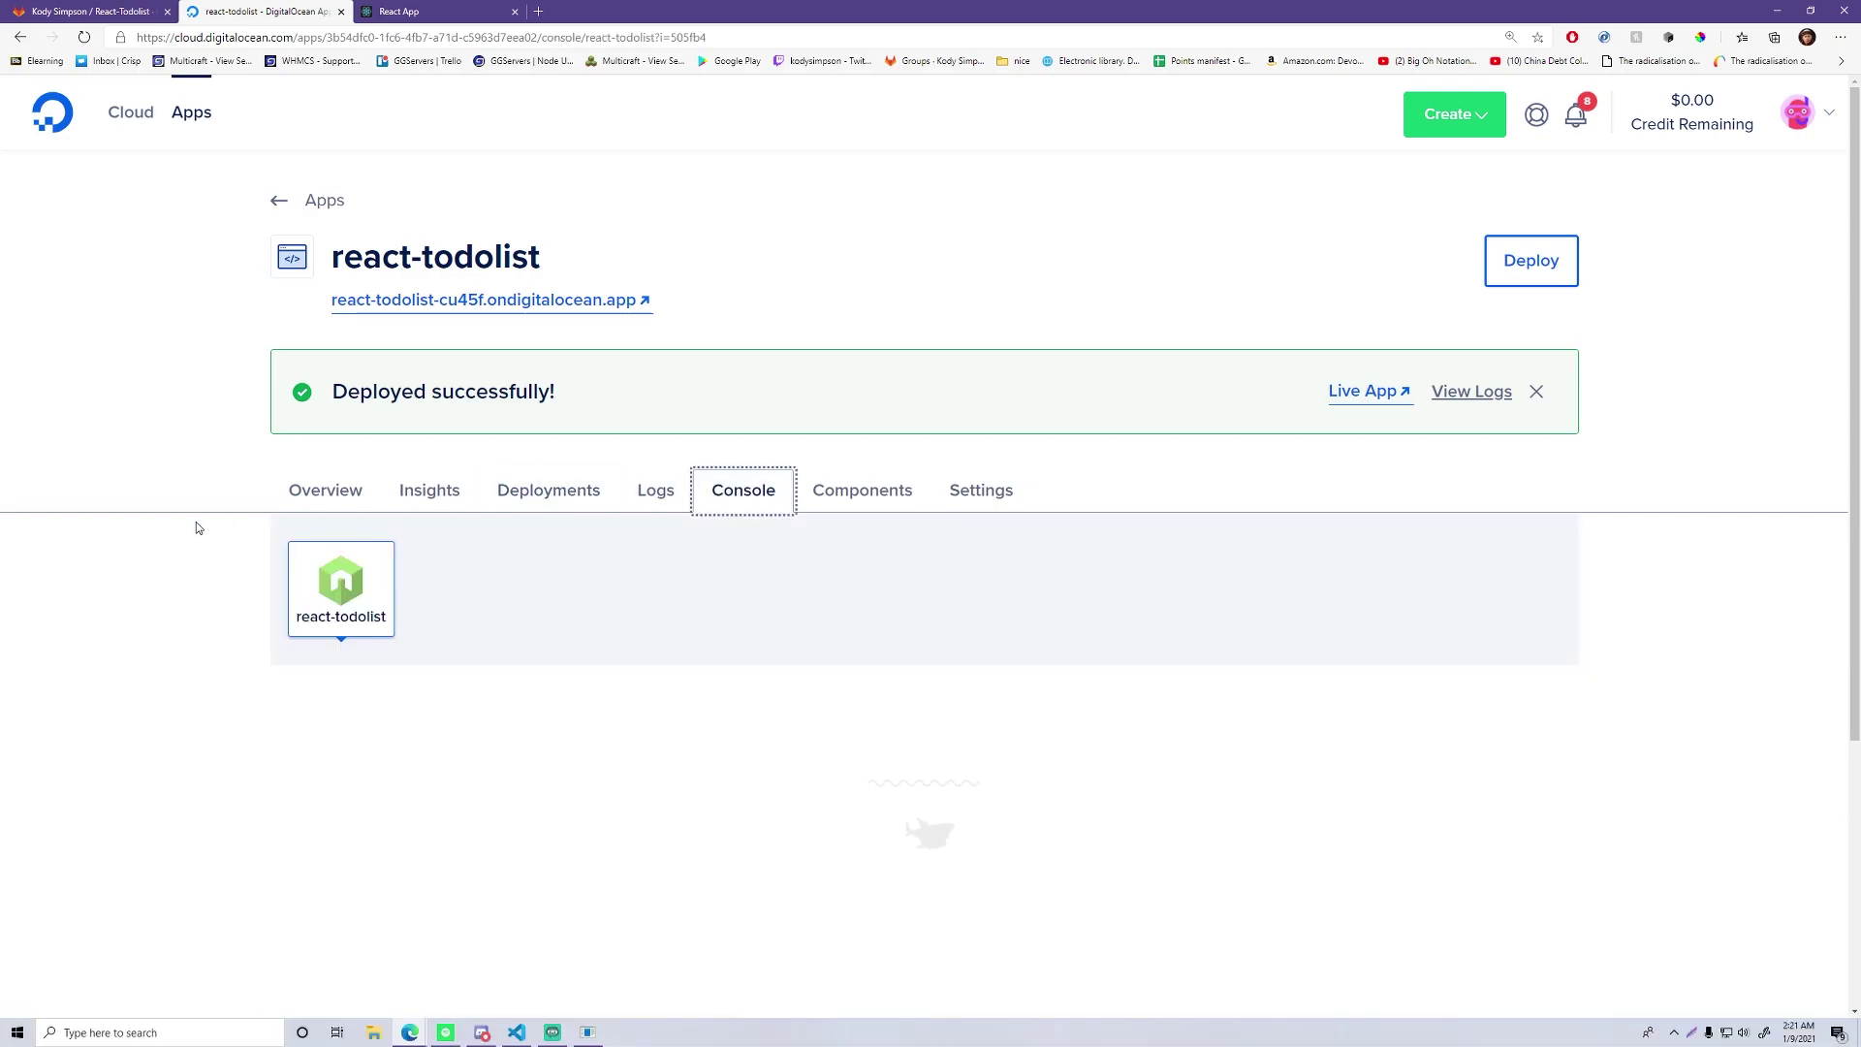